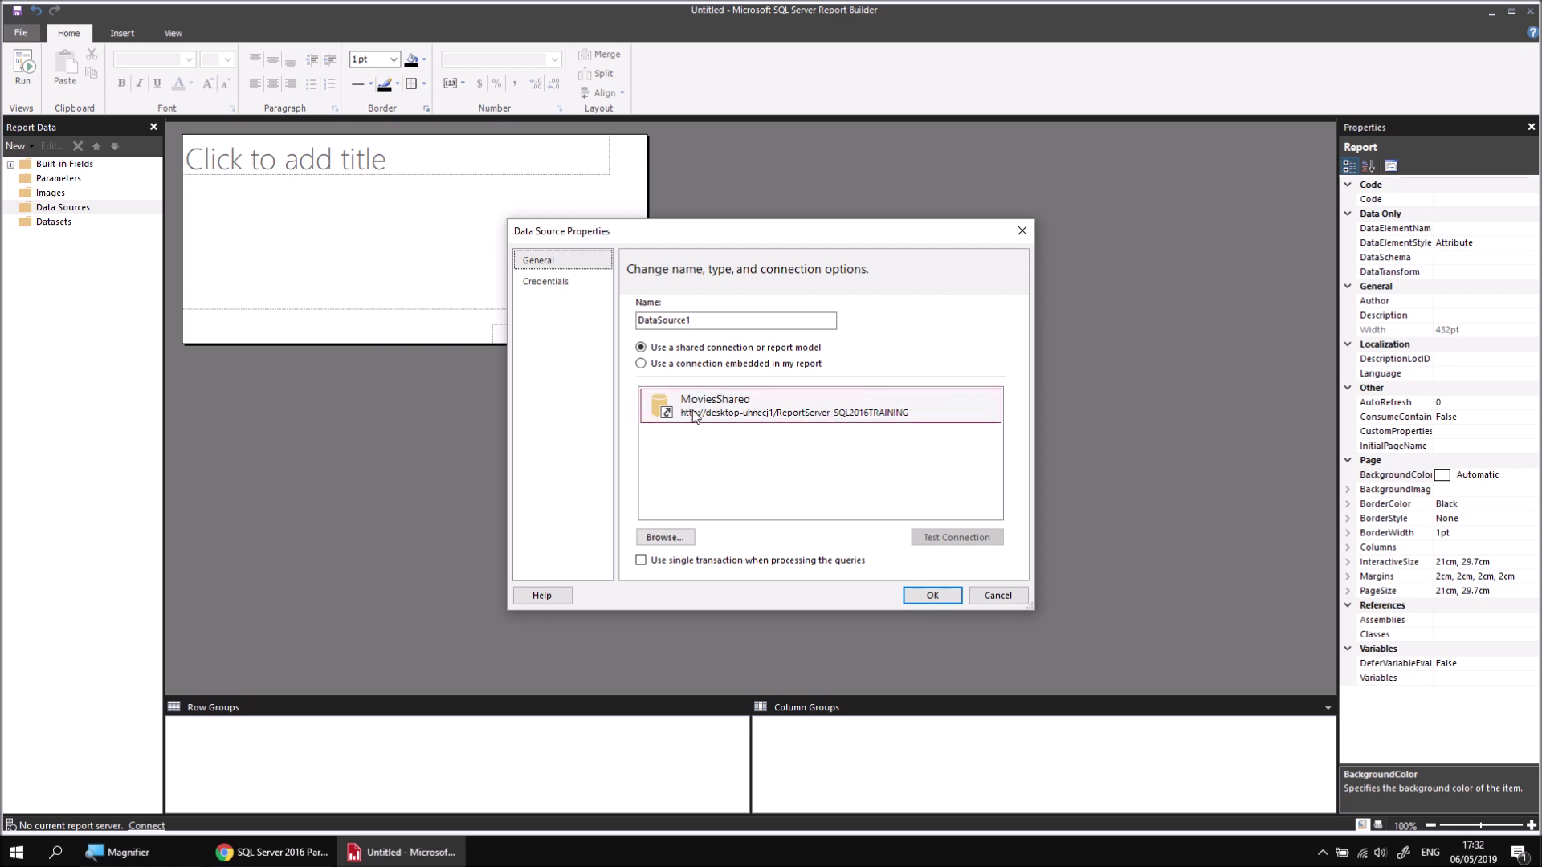
Name the data source Movies and choose a connection embedded in the report
double_click(675, 321)
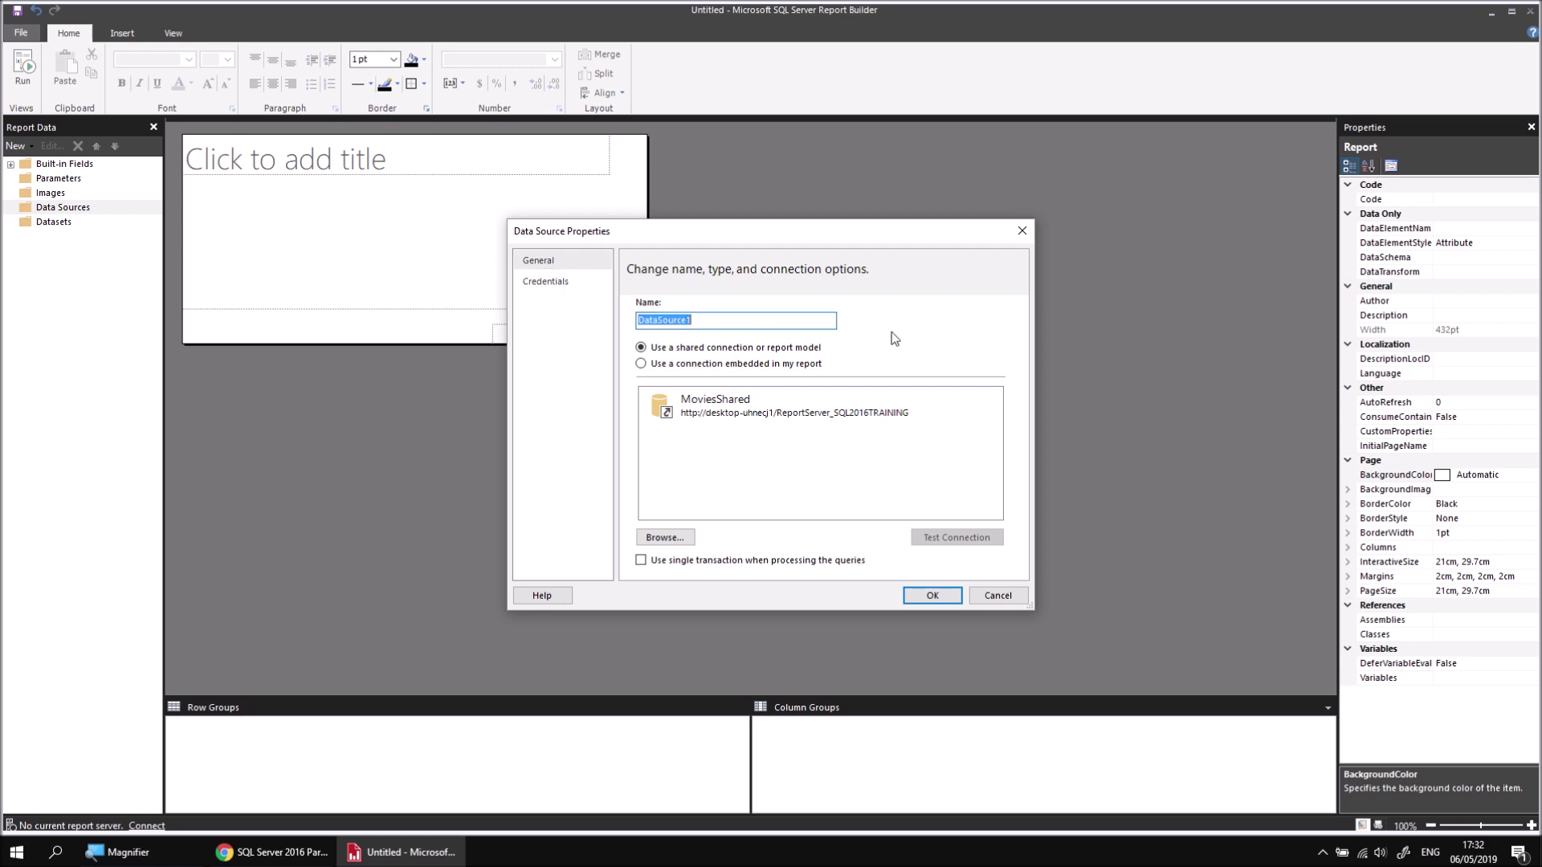
type("Movies")
left_click(691, 365)
Build the connection to the Movies database on server .\sql2016training and save the data source
left_click(986, 452)
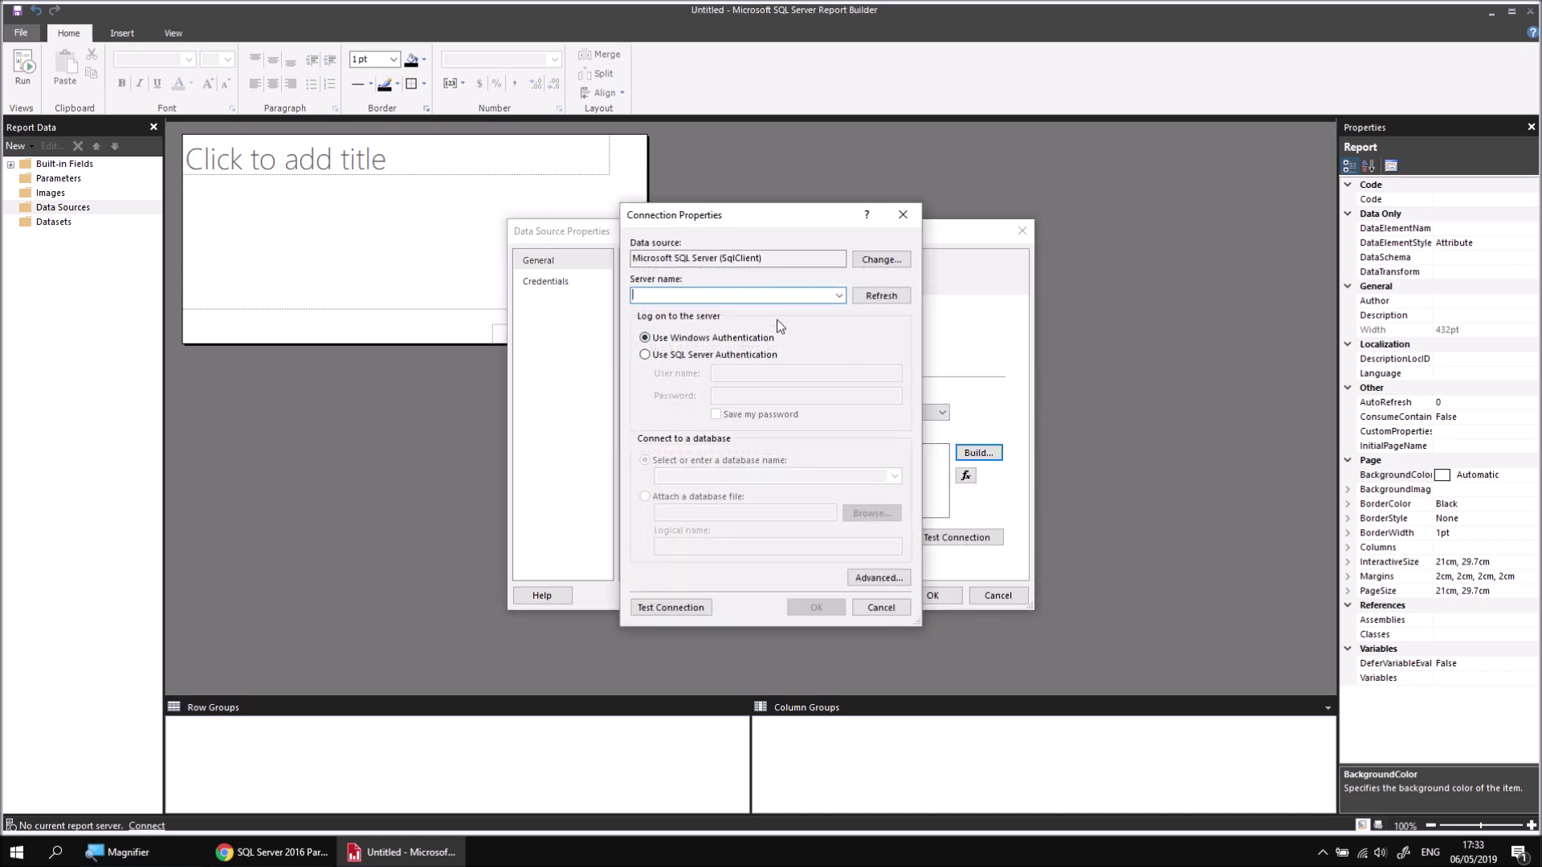
type(".")
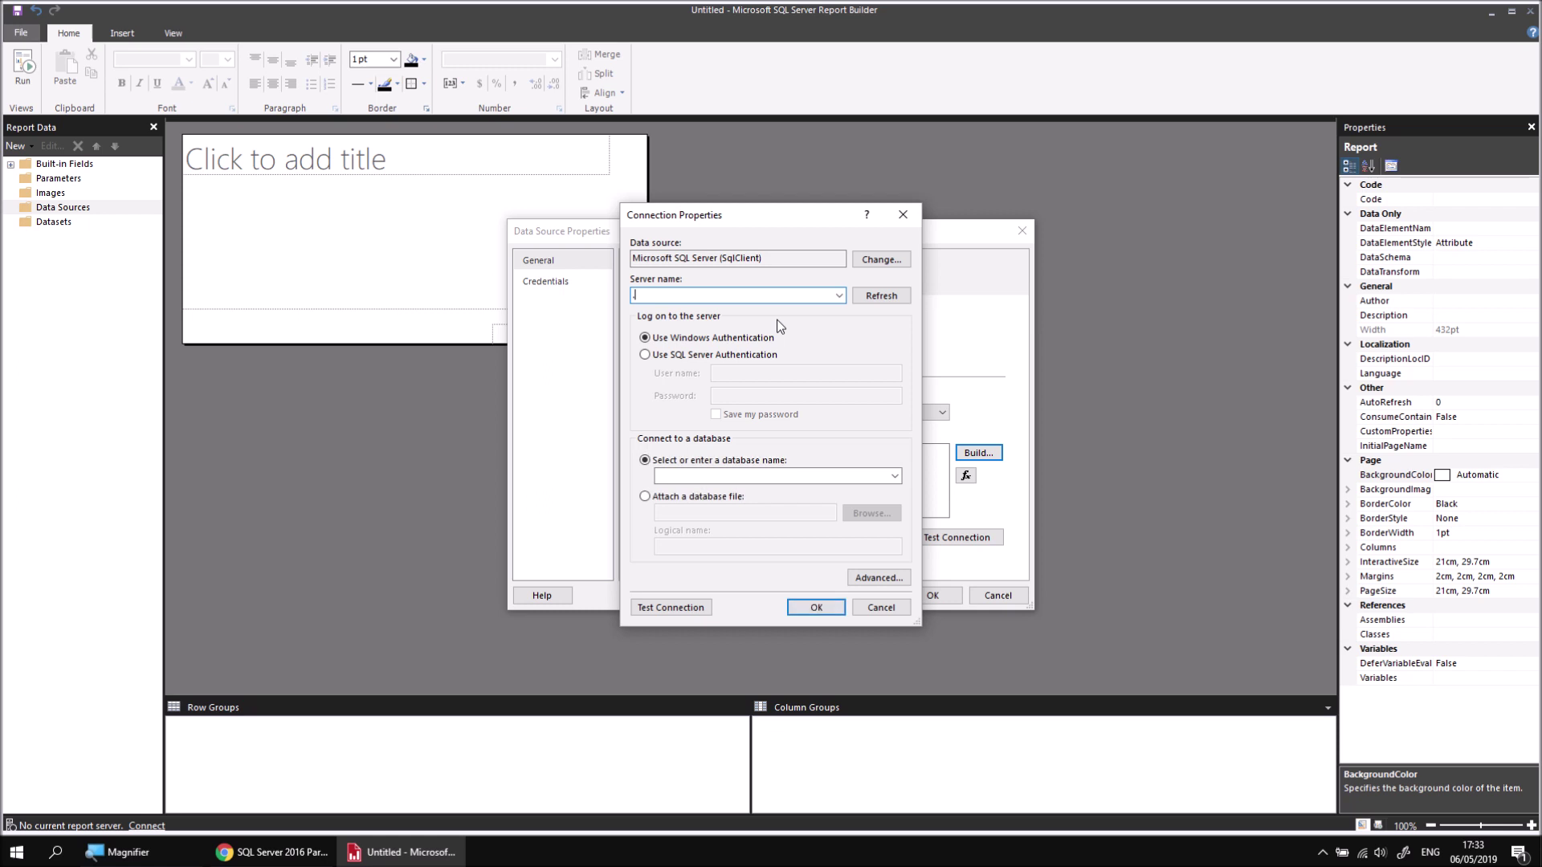
type("\\sql2016training")
left_click(893, 476)
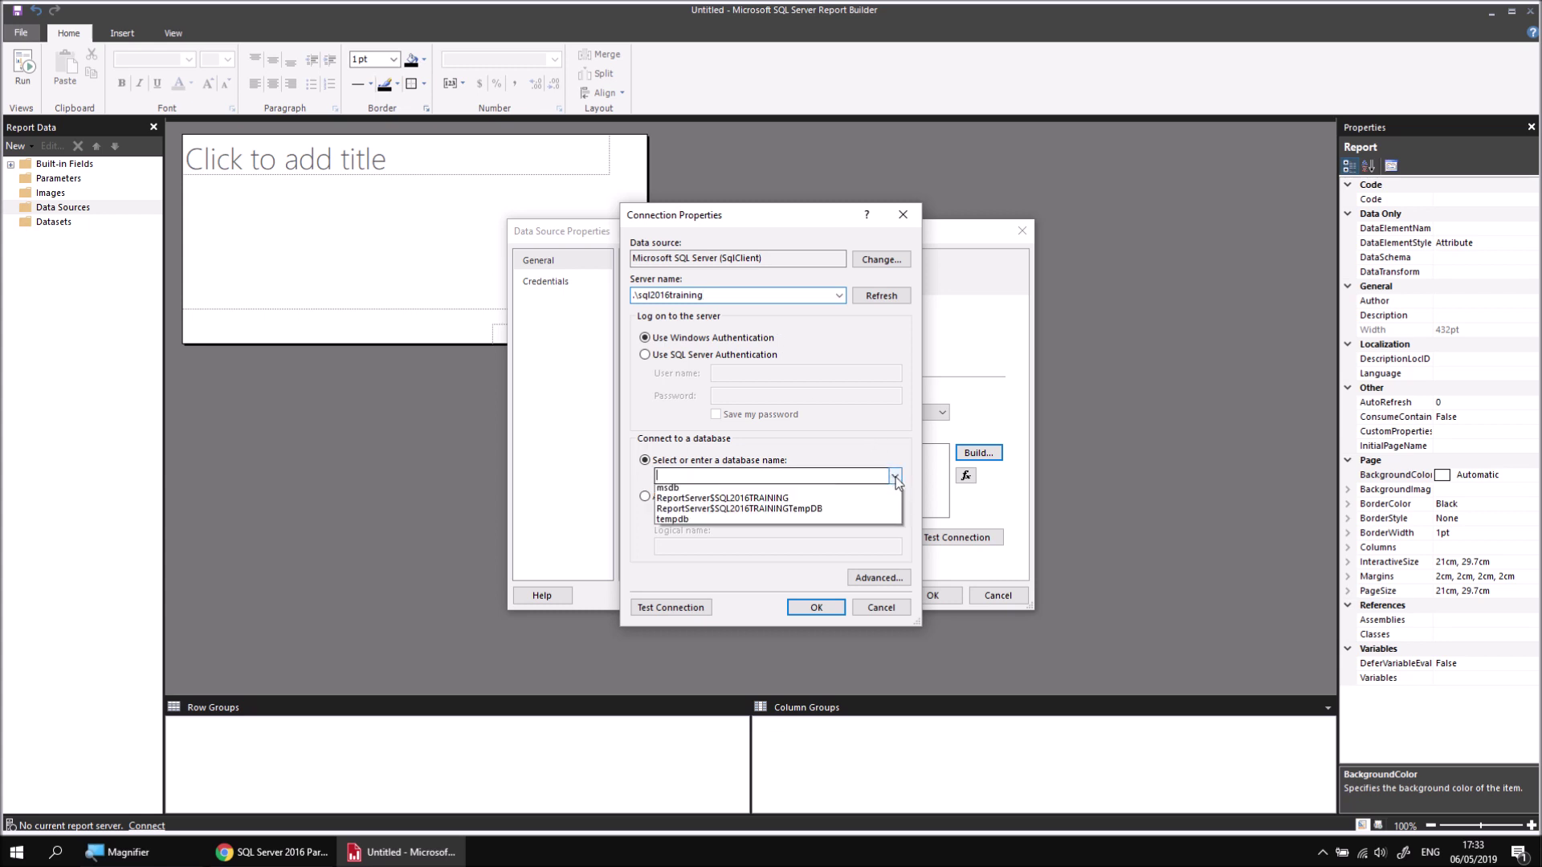
left_click(710, 523)
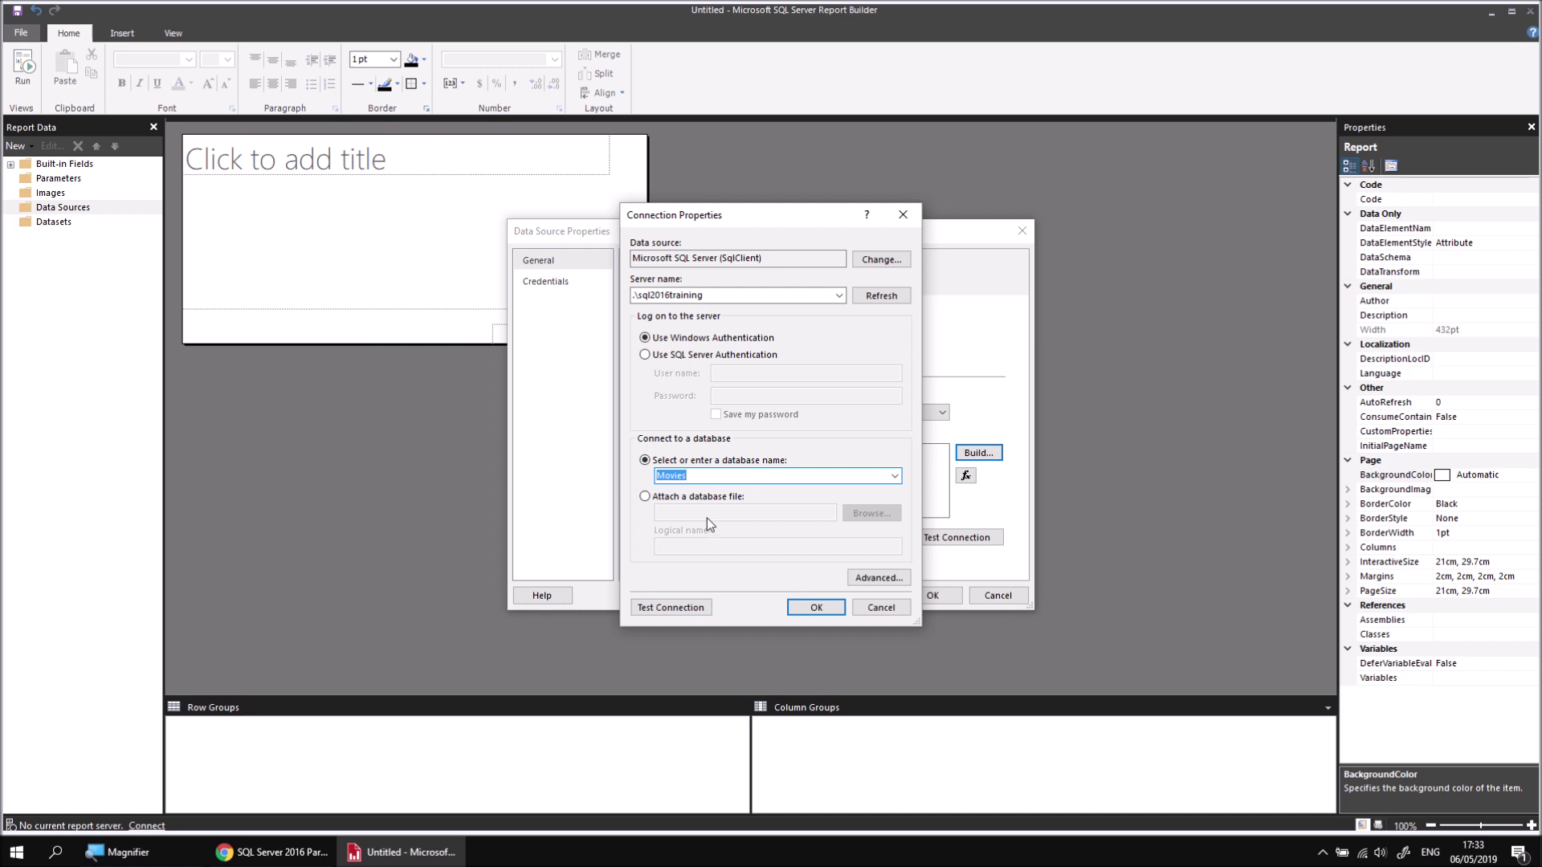
left_click(816, 609)
left_click(932, 594)
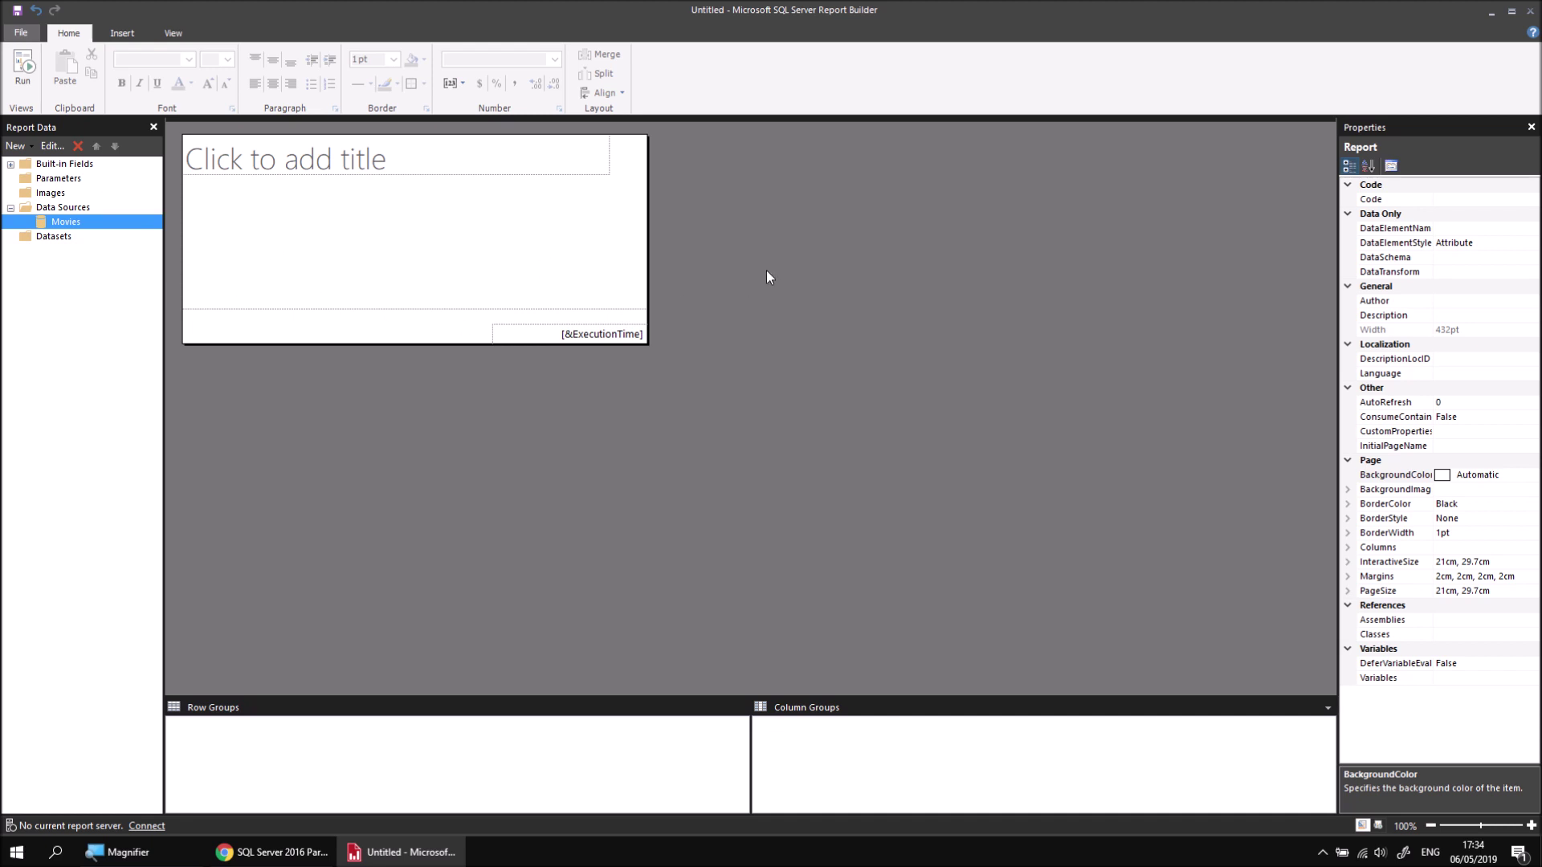
Add a dataset named Films that is embedded in the report and based on the Movies data source
right_click(90, 227)
left_click(149, 233)
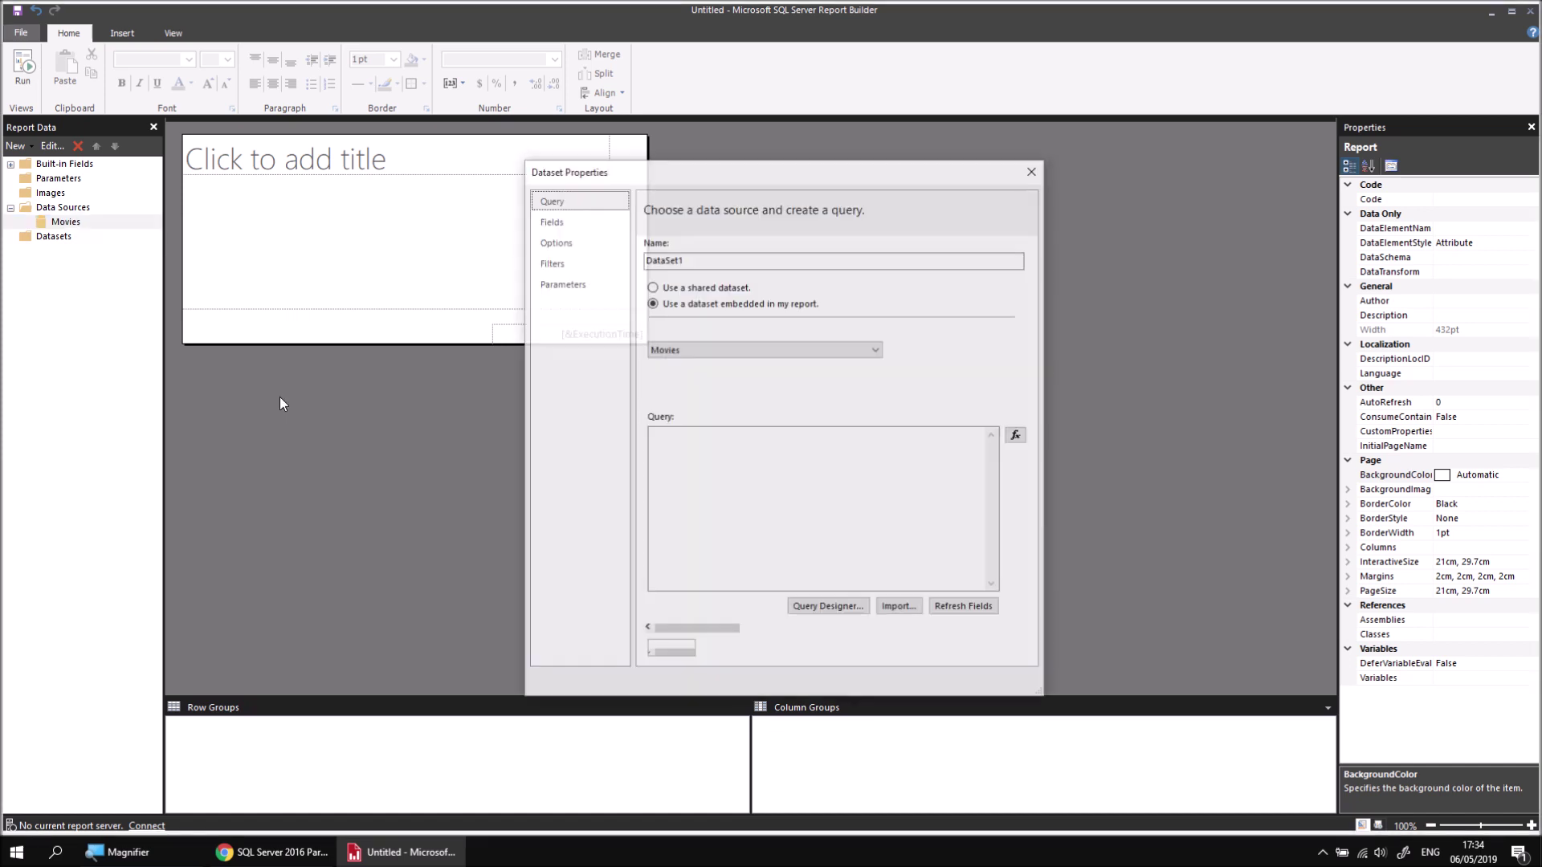
double_click(675, 264)
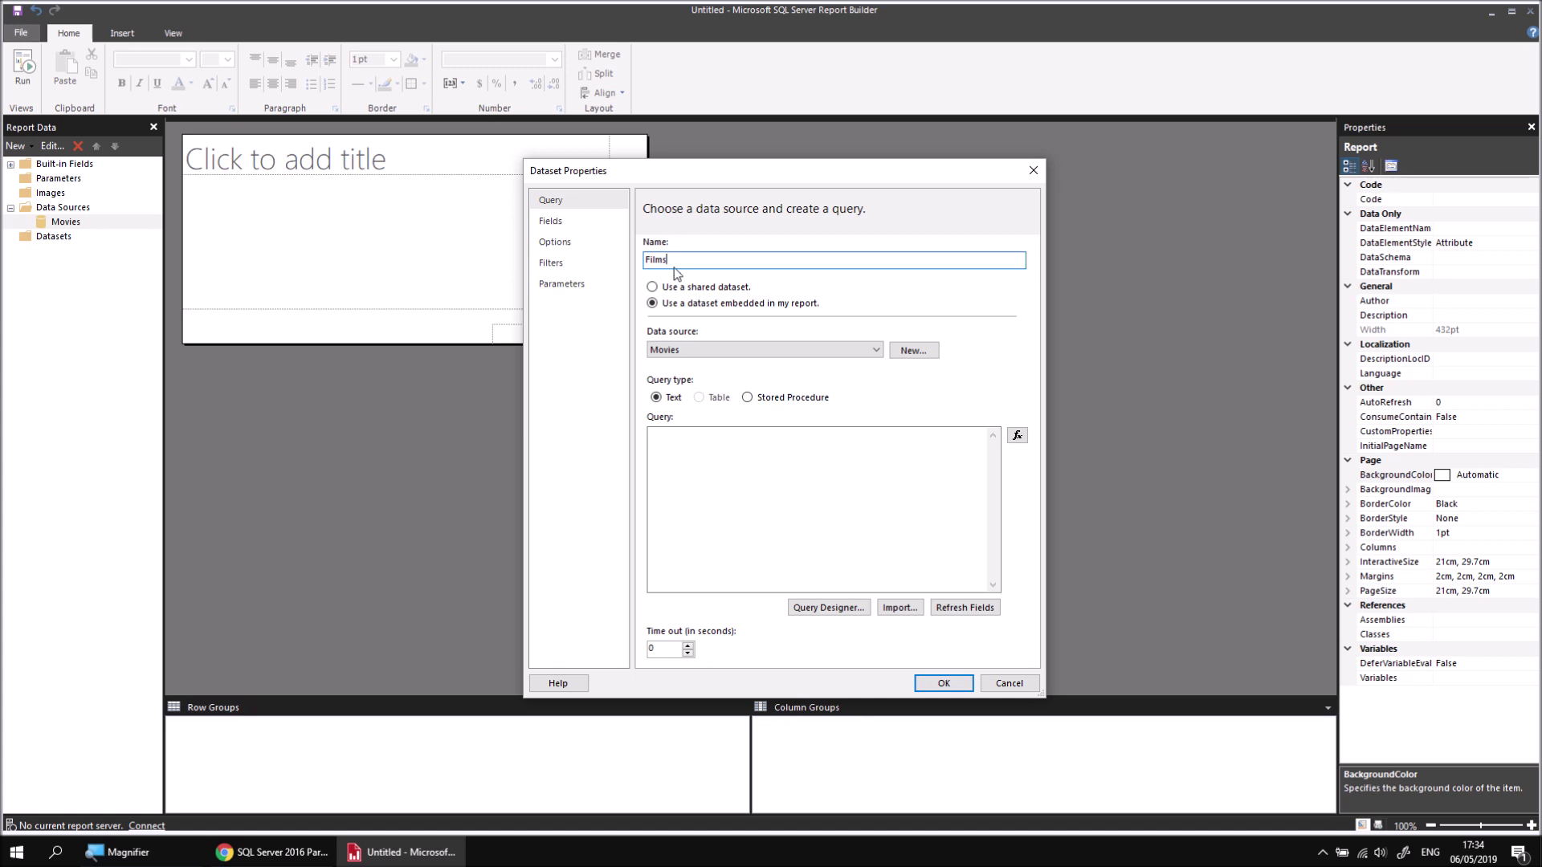
Design the dataset query with Title, ReleaseDate, RunTimeMinutes and OscarWins from the Film table, and save the dataset
left_click(819, 608)
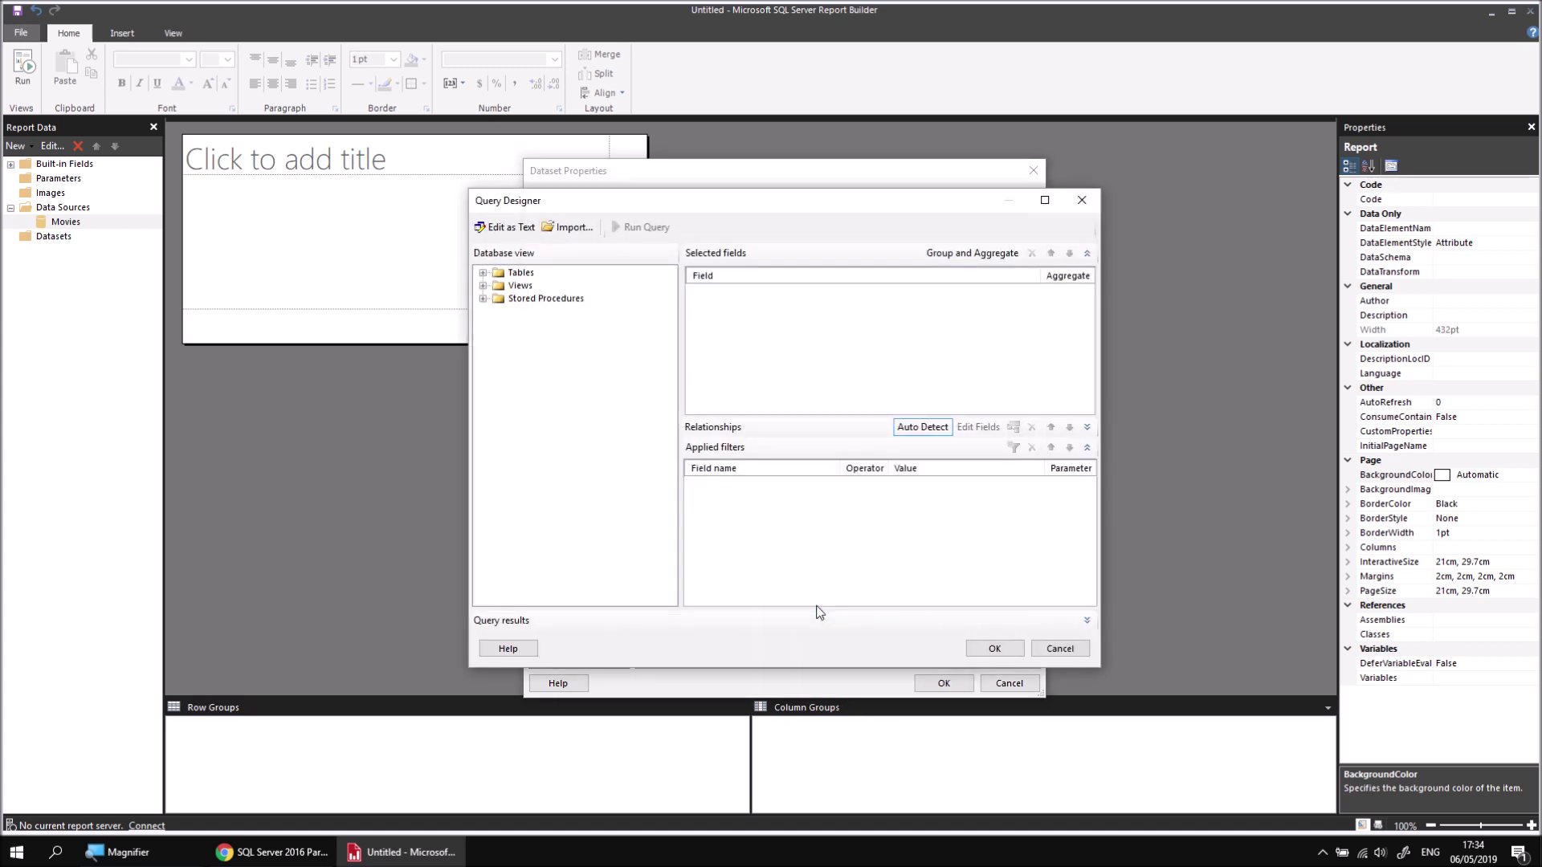
left_click(482, 273)
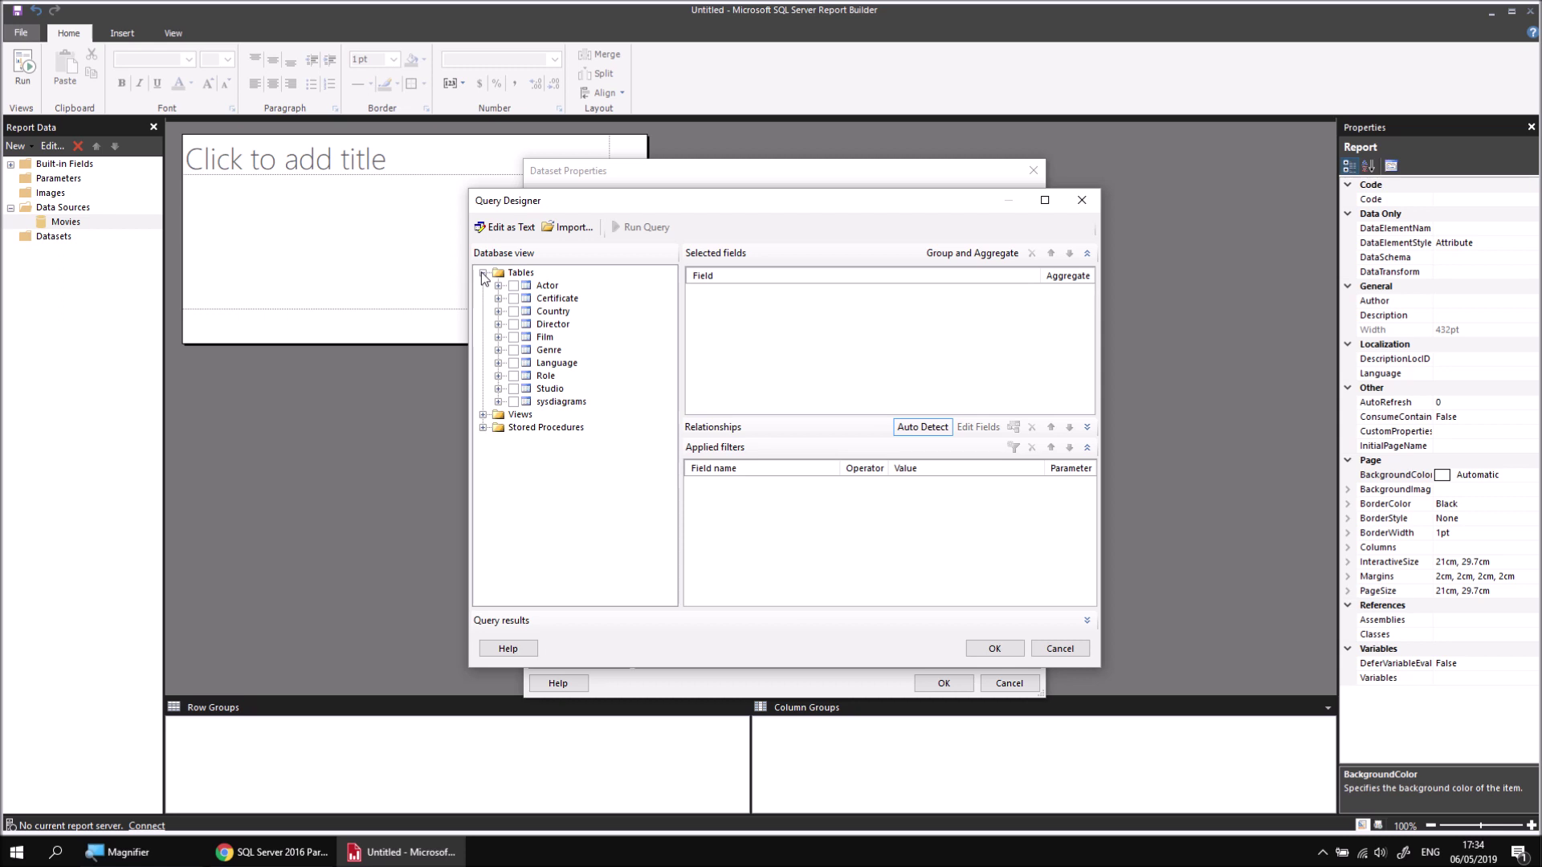
left_click(498, 337)
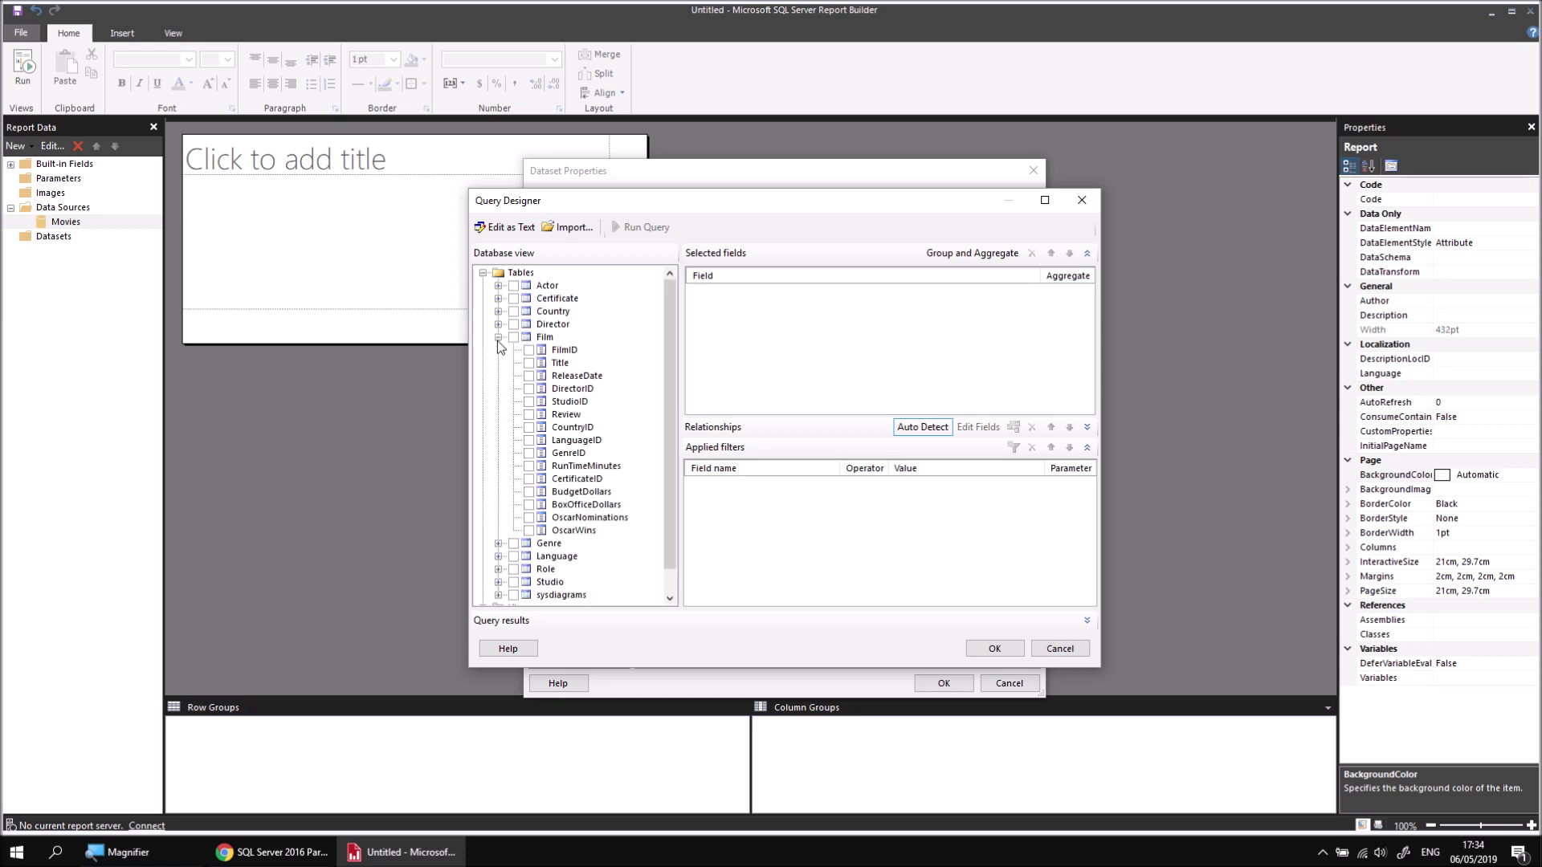
left_click(529, 363)
left_click(528, 376)
left_click(529, 466)
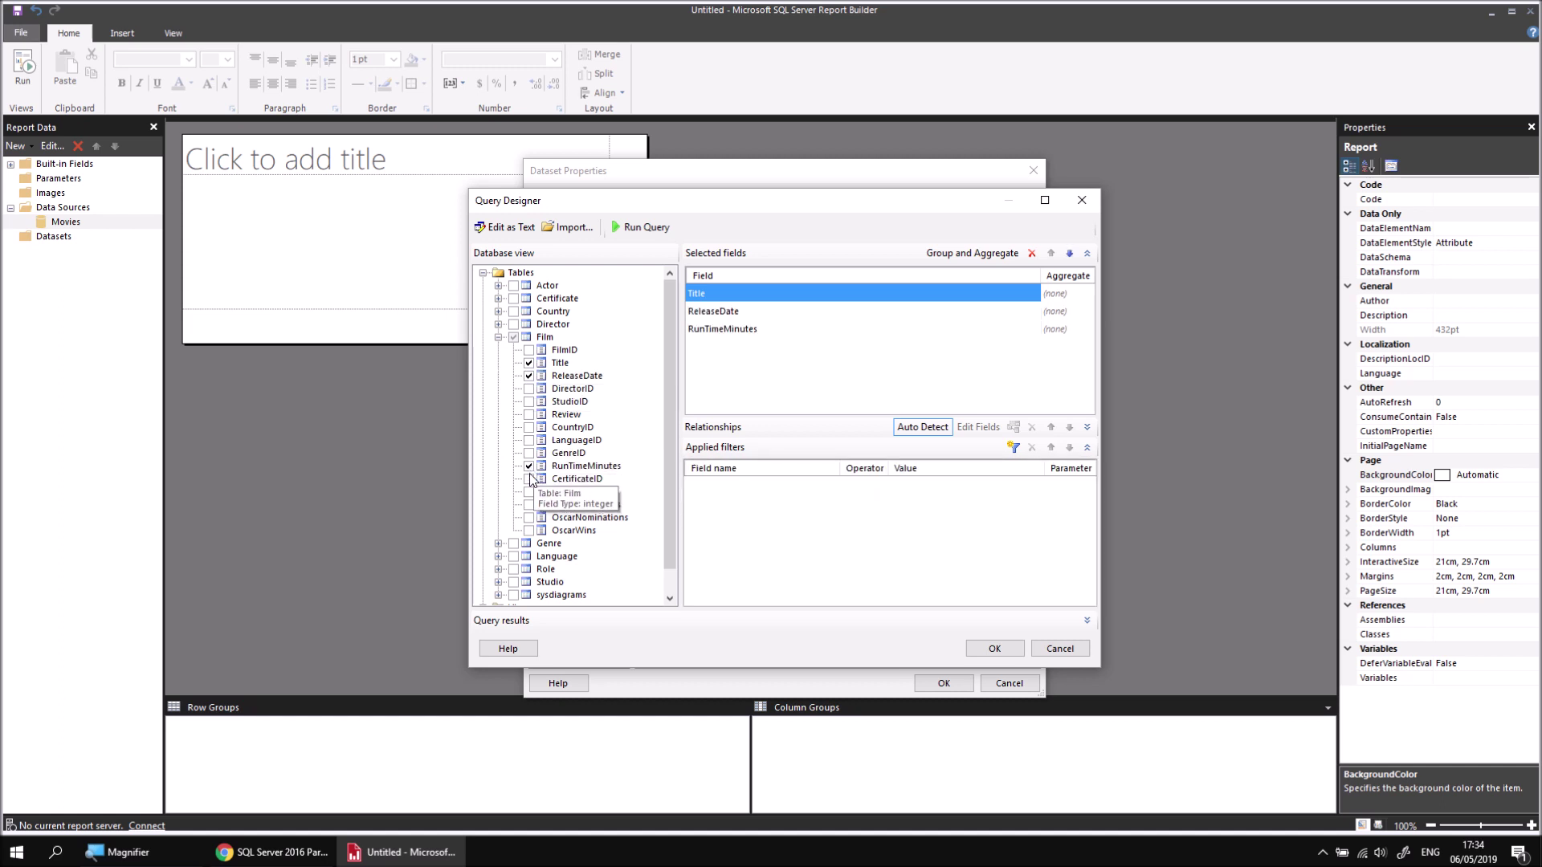
left_click(528, 530)
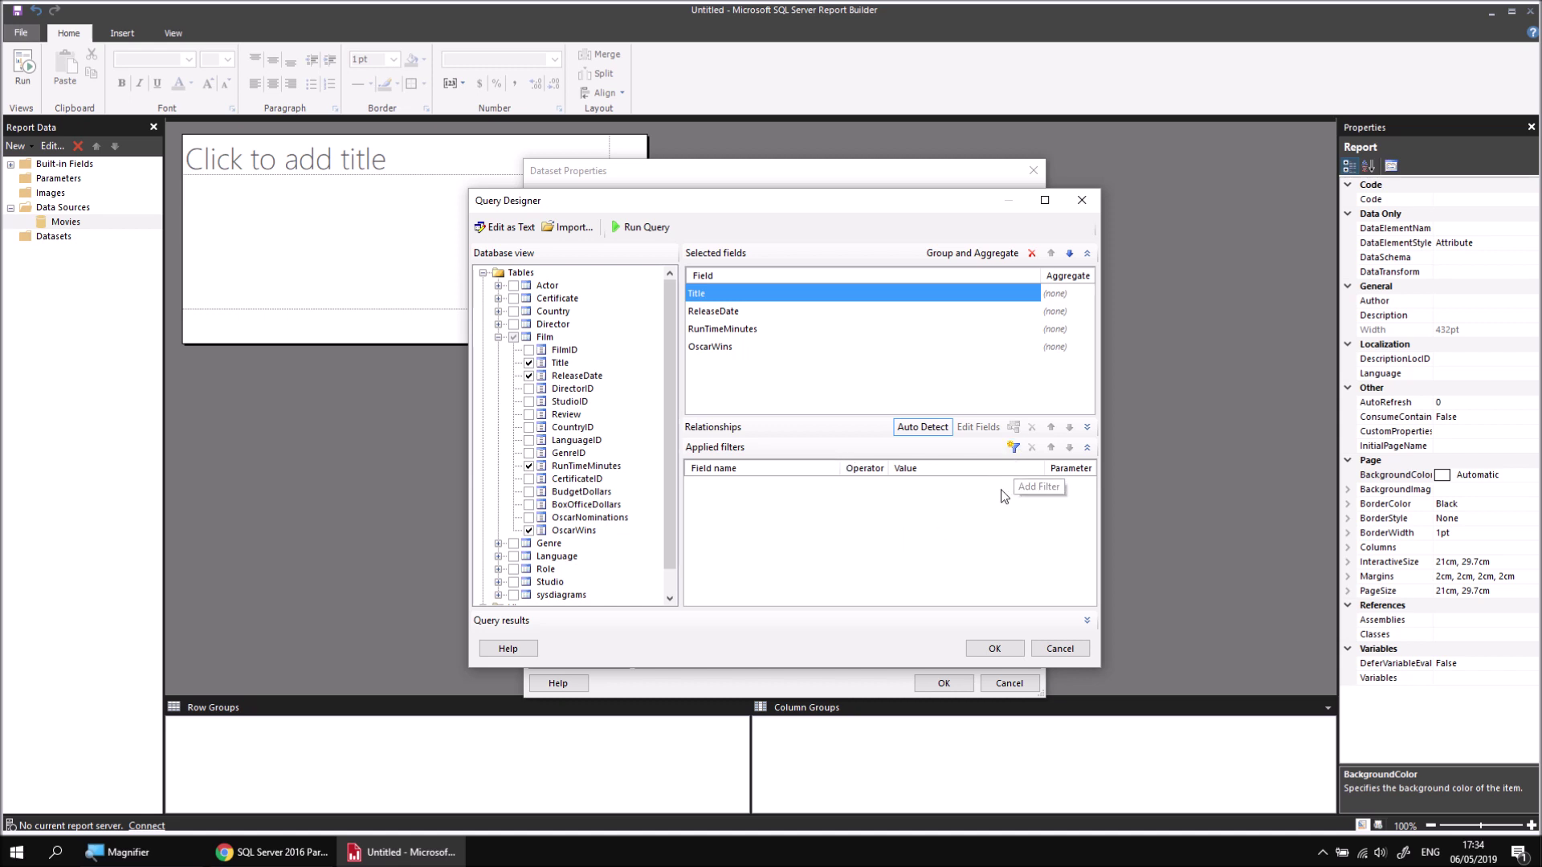
left_click(994, 648)
left_click(934, 682)
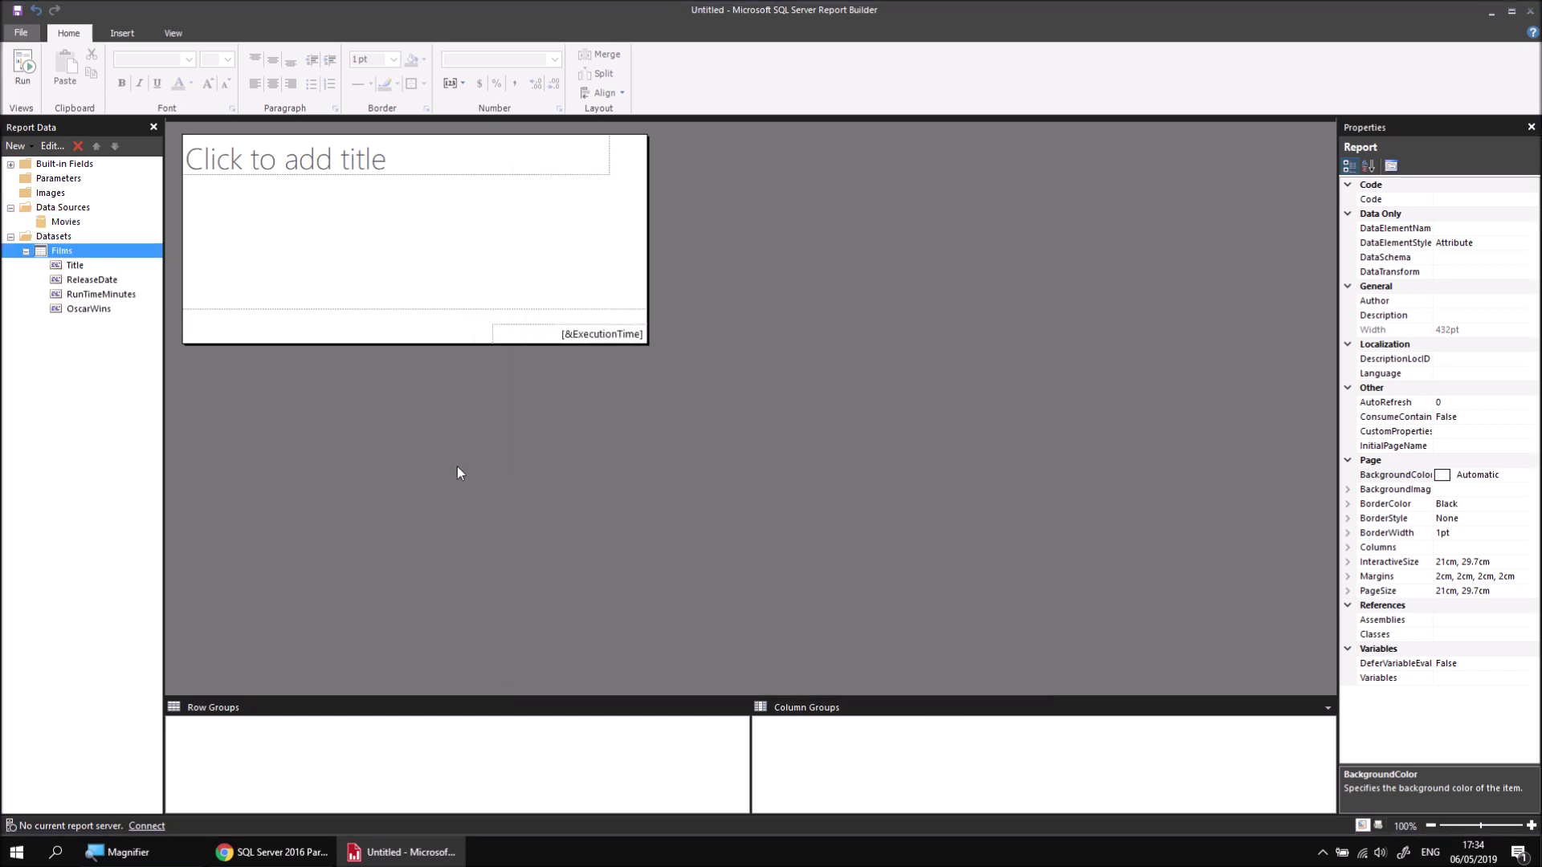
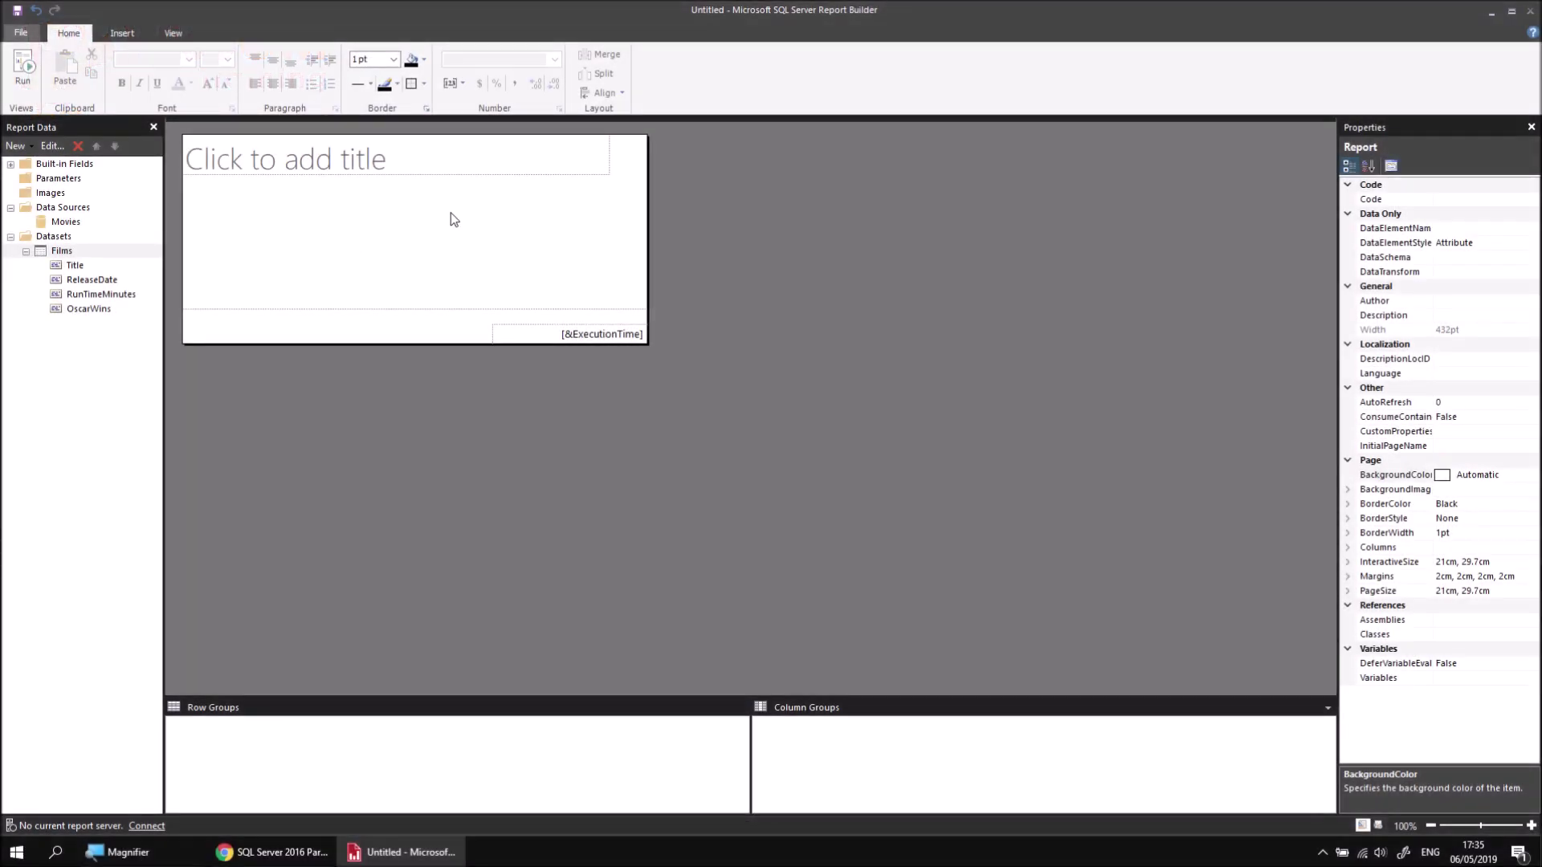
Delete the report title text box and insert a table in the top-left corner of the report body
right_click(470, 157)
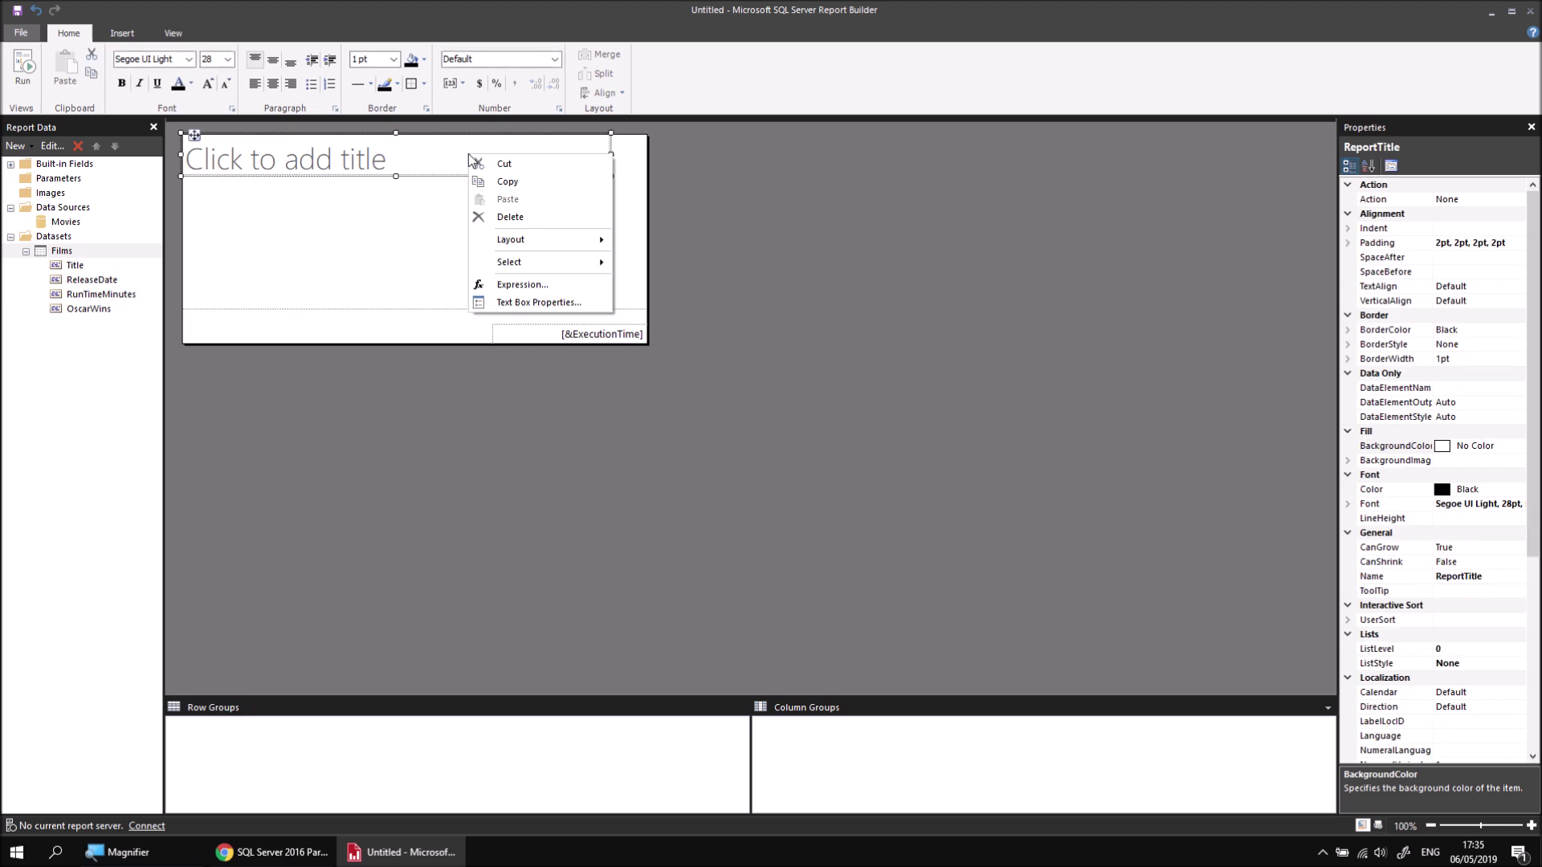
left_click(510, 217)
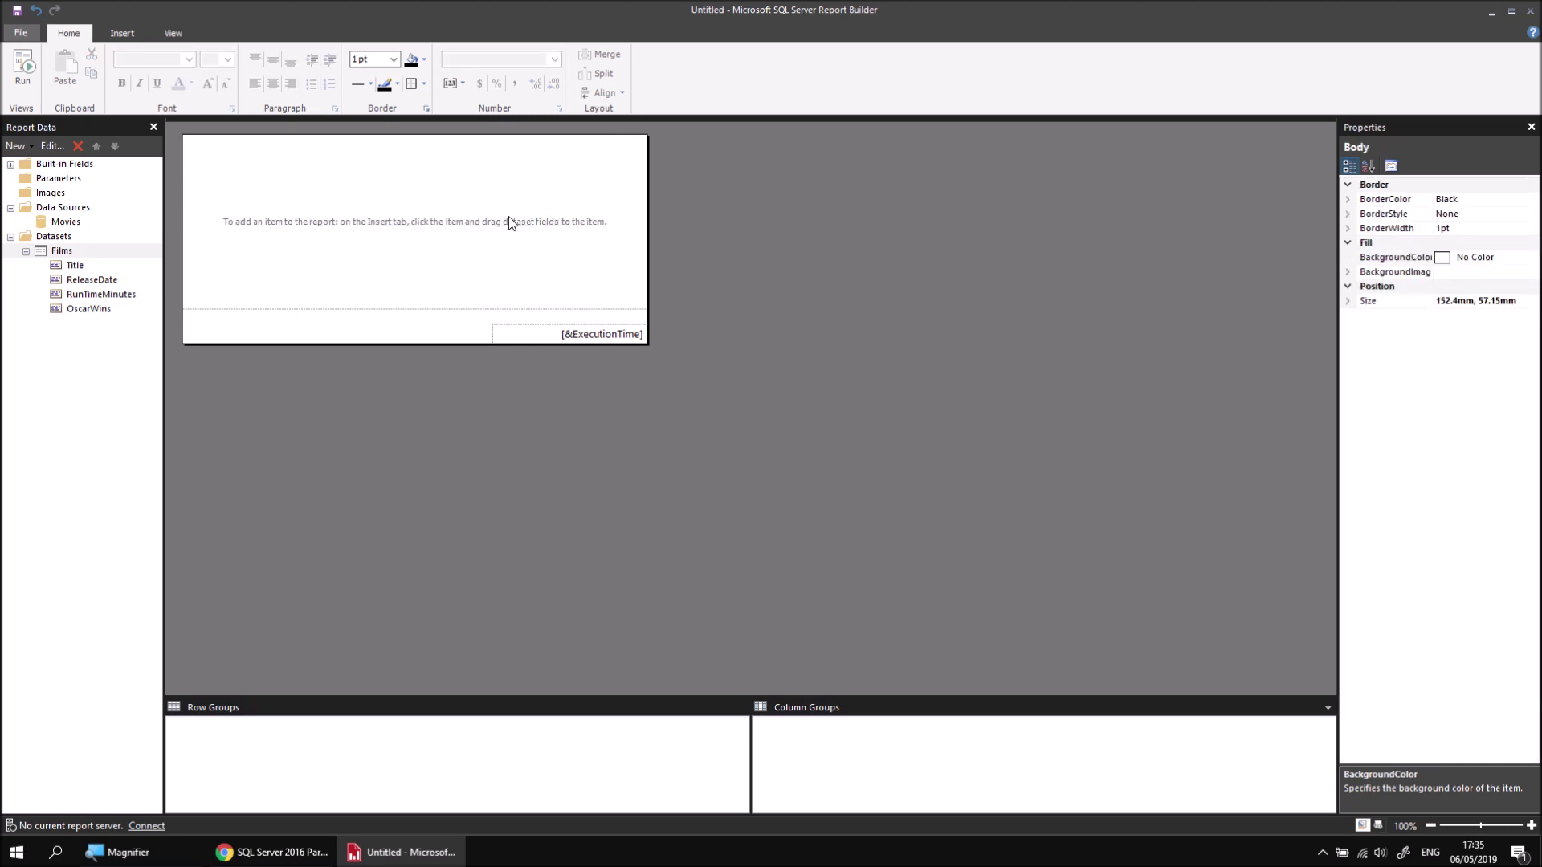
right_click(187, 141)
mouse_move(235, 206)
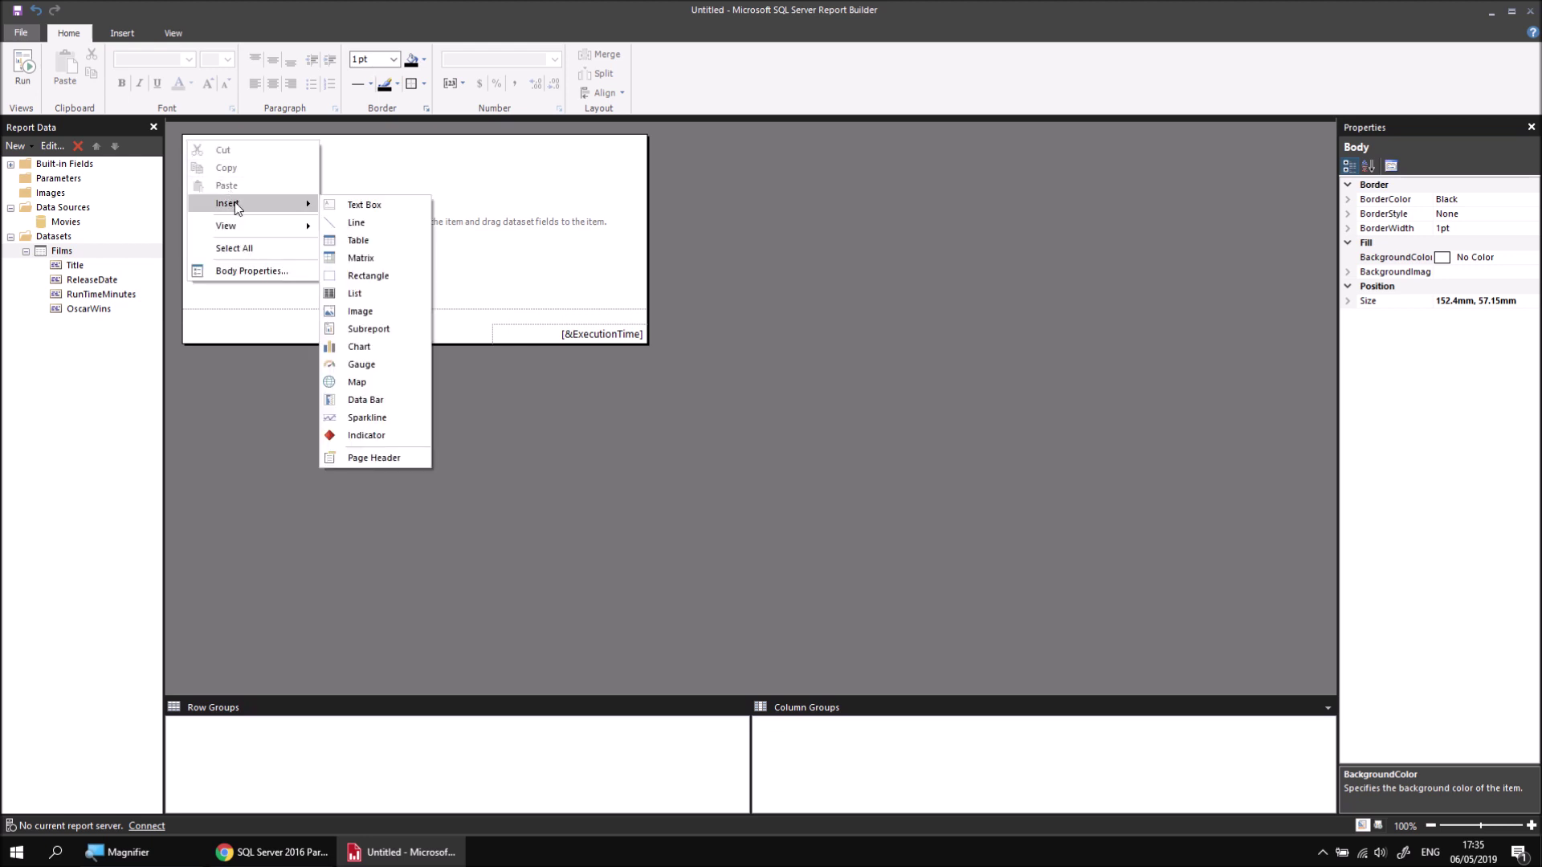
left_click(359, 240)
left_click_drag(199, 141, 195, 136)
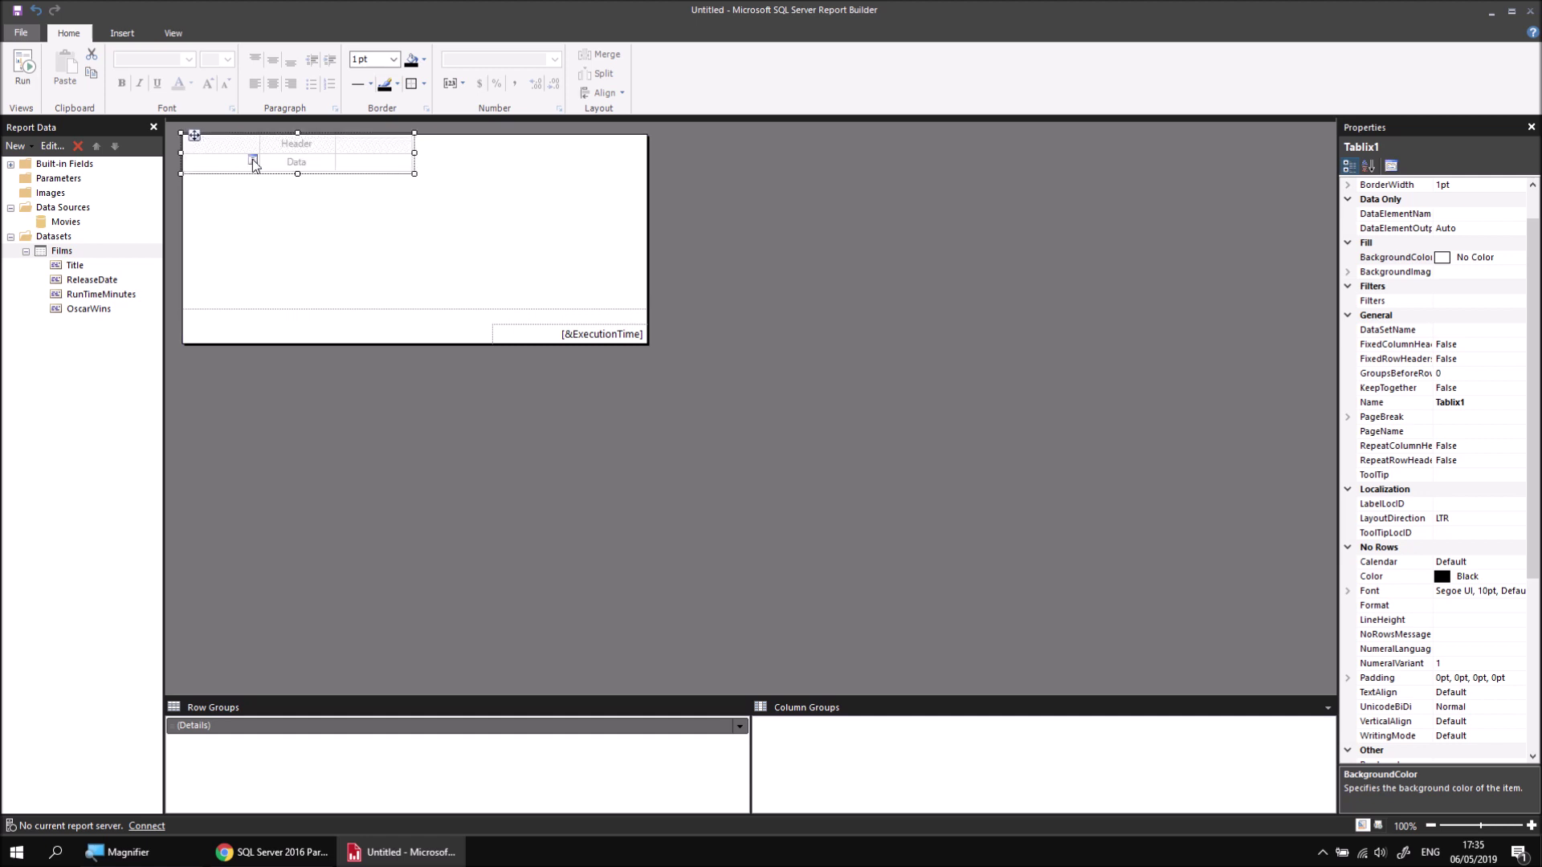
Fill the table's three data cells with the Title, ReleaseDate and RunTimeMinutes fields
left_click(251, 160)
left_click(306, 184)
left_click(329, 161)
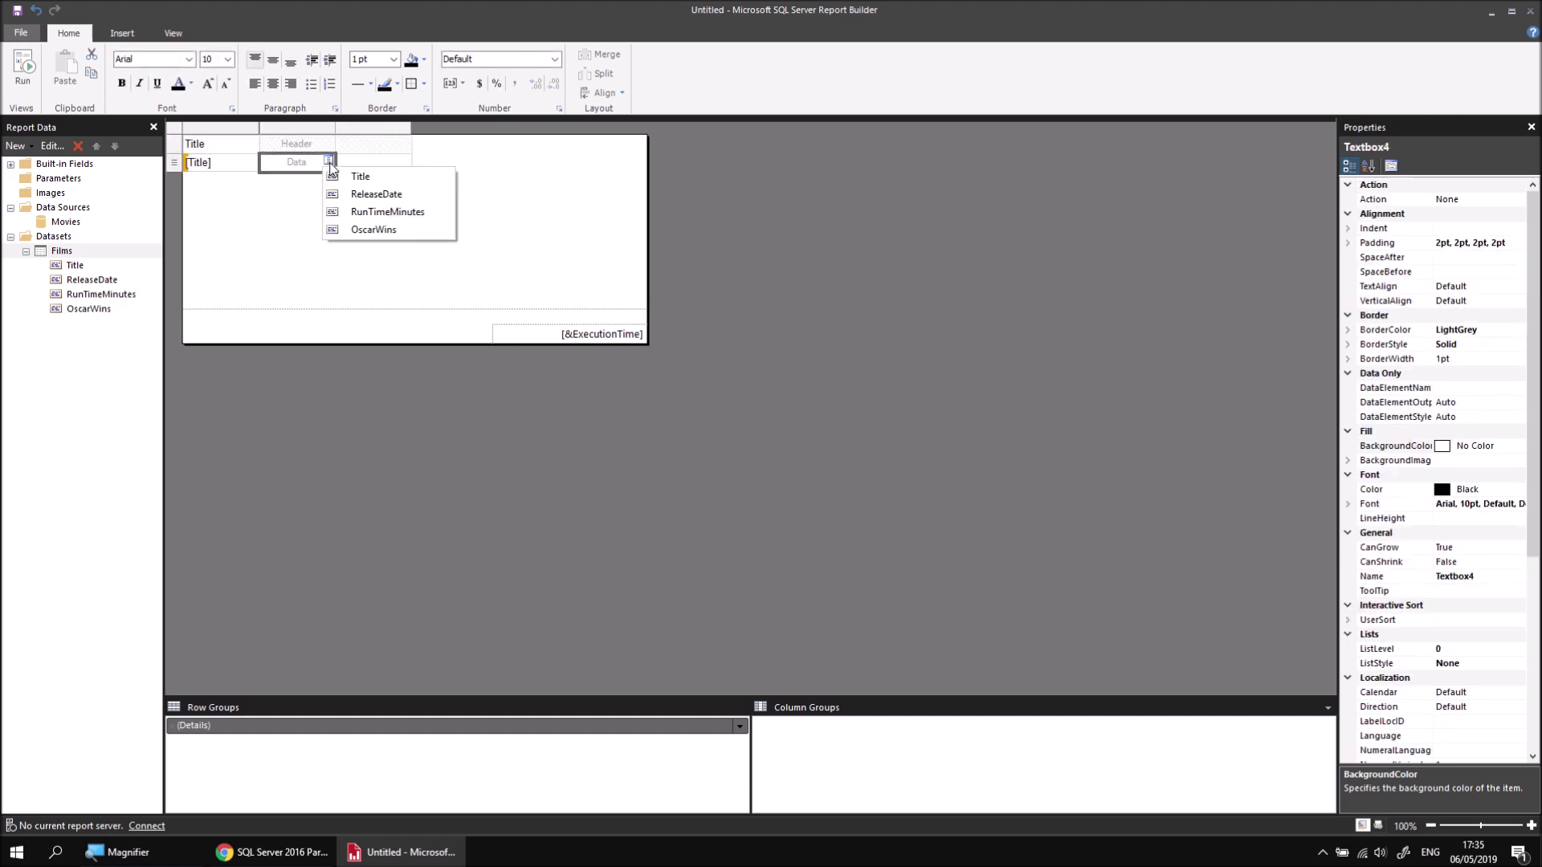
left_click(376, 193)
left_click(408, 161)
left_click(434, 212)
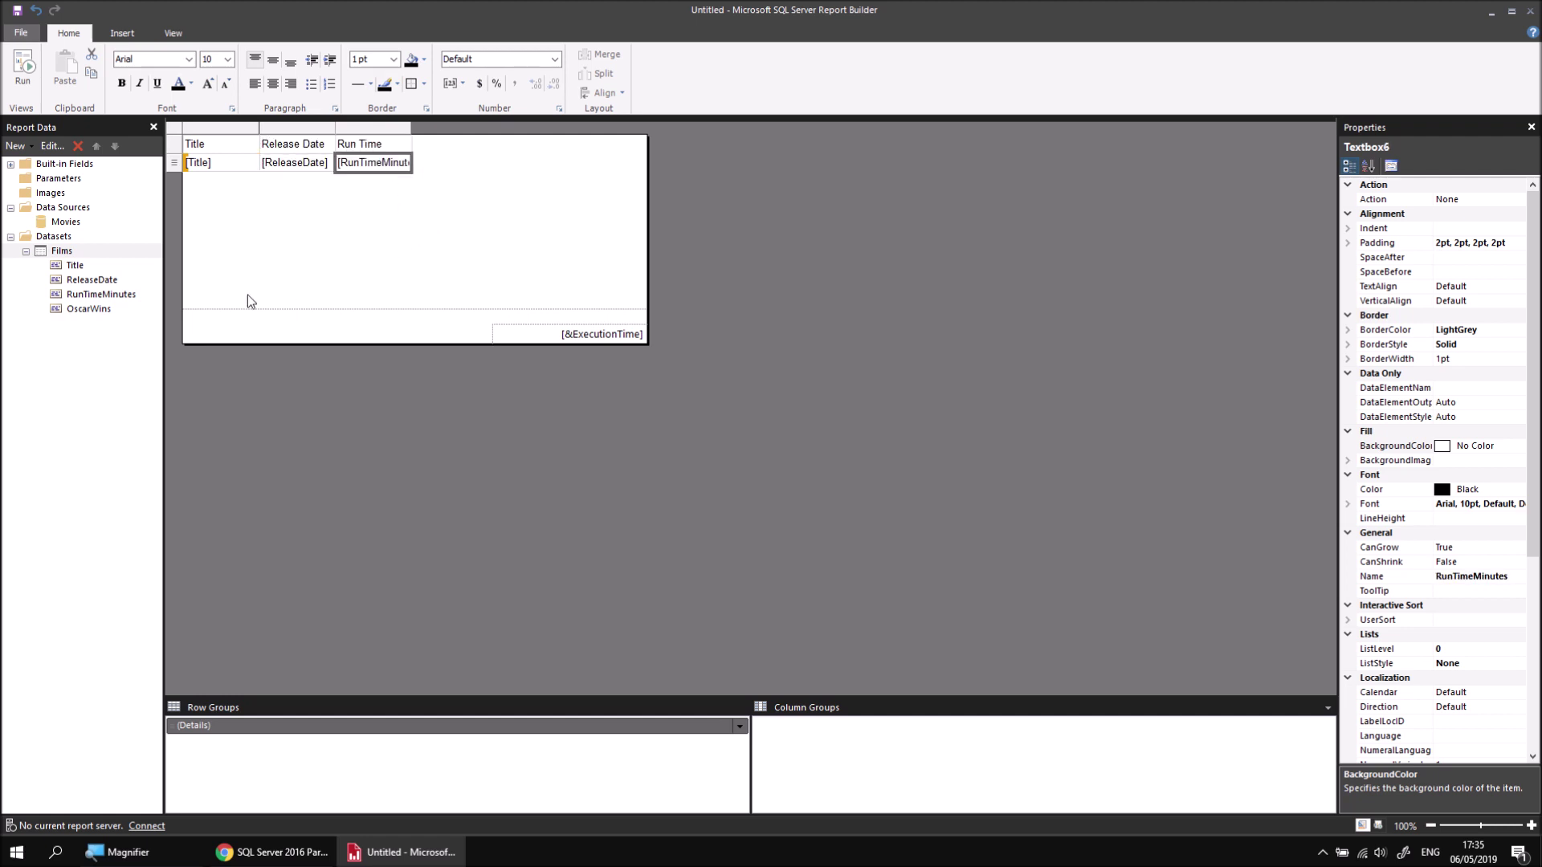
Add the OscarWins field as a fourth table column and widen the Title column until the table spans the report body
left_click(93, 310)
left_click_drag(94, 316, 404, 156)
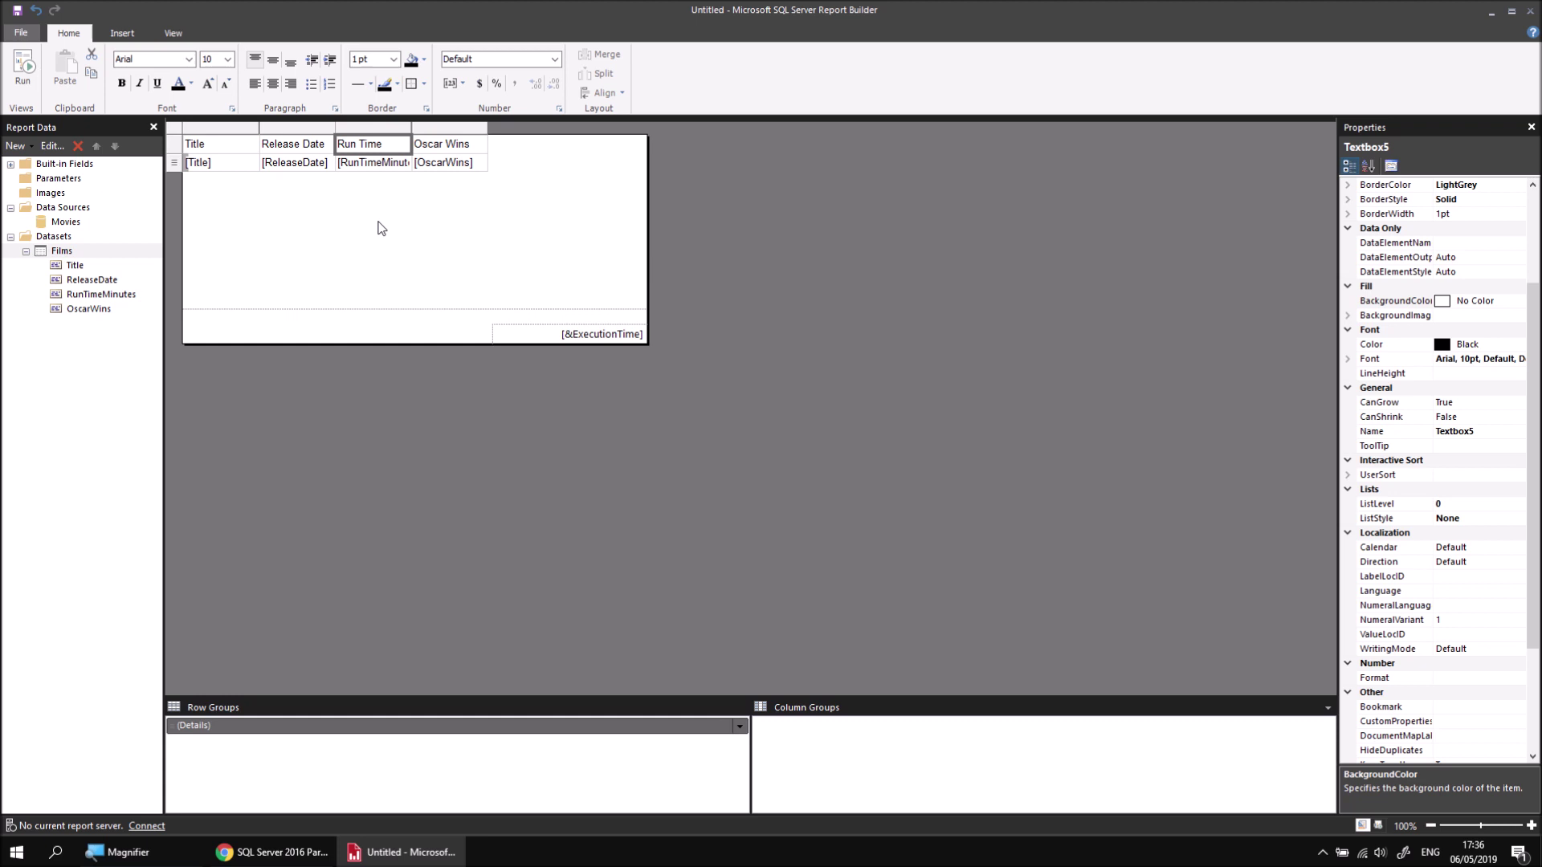
left_click(263, 128)
left_click_drag(262, 131, 418, 143)
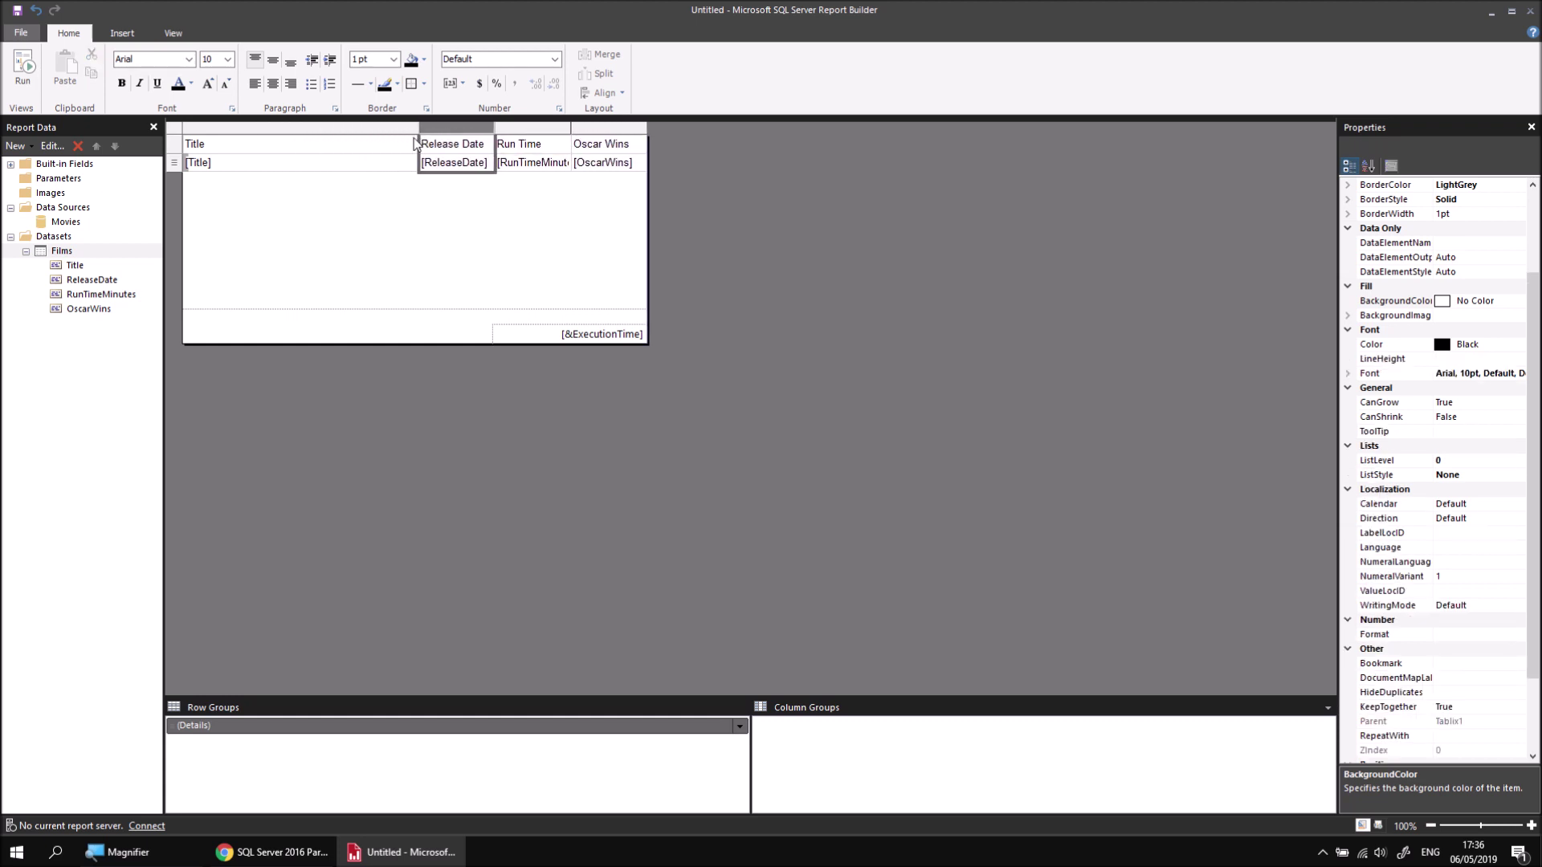
left_click(544, 151)
left_click(544, 151)
type("Minutes")
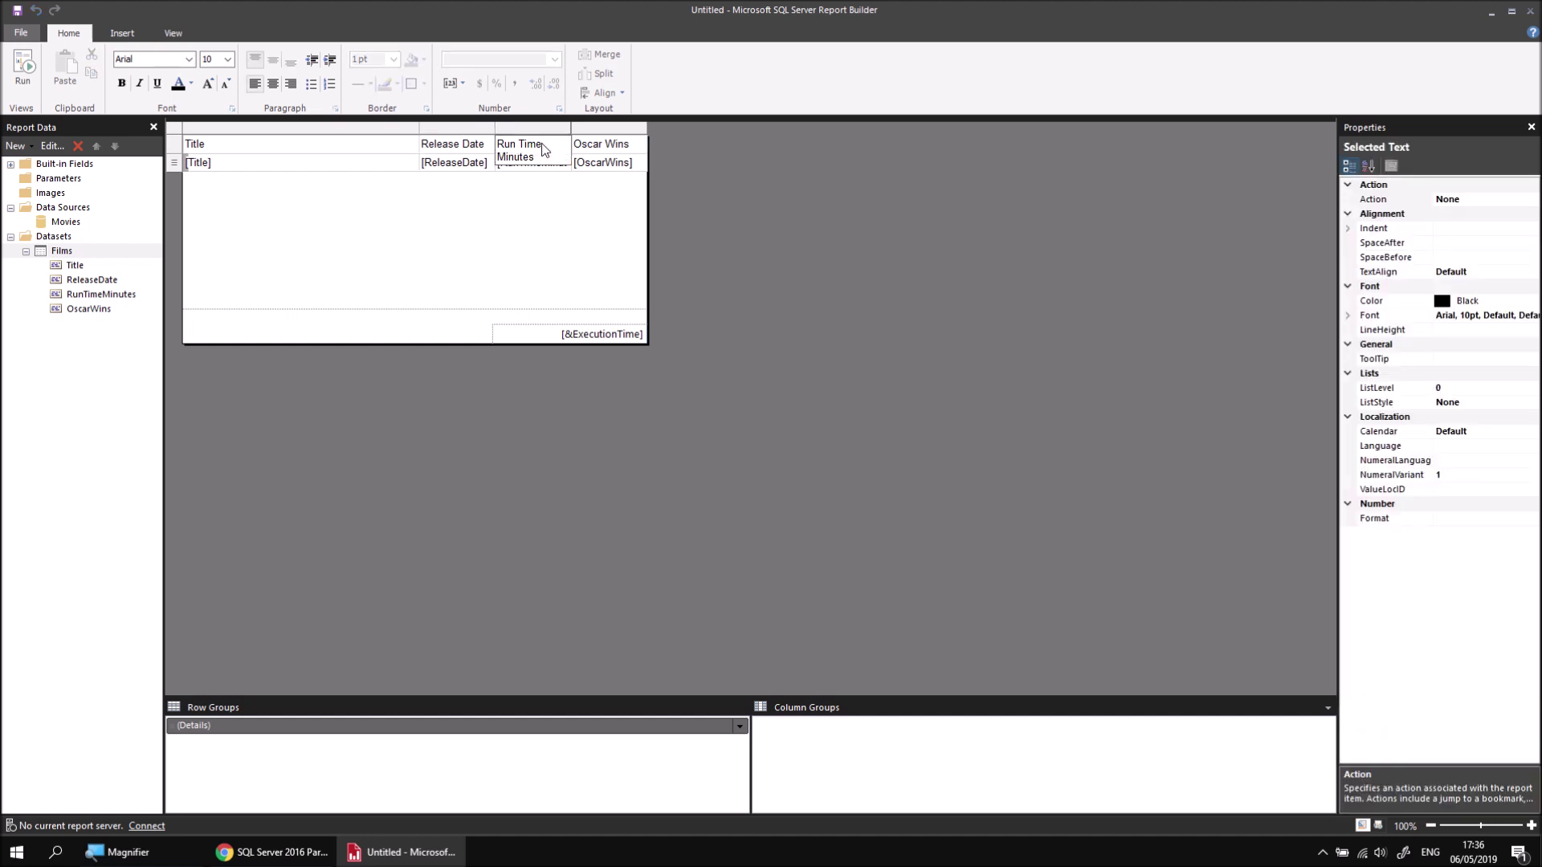
left_click_drag(543, 150, 542, 161)
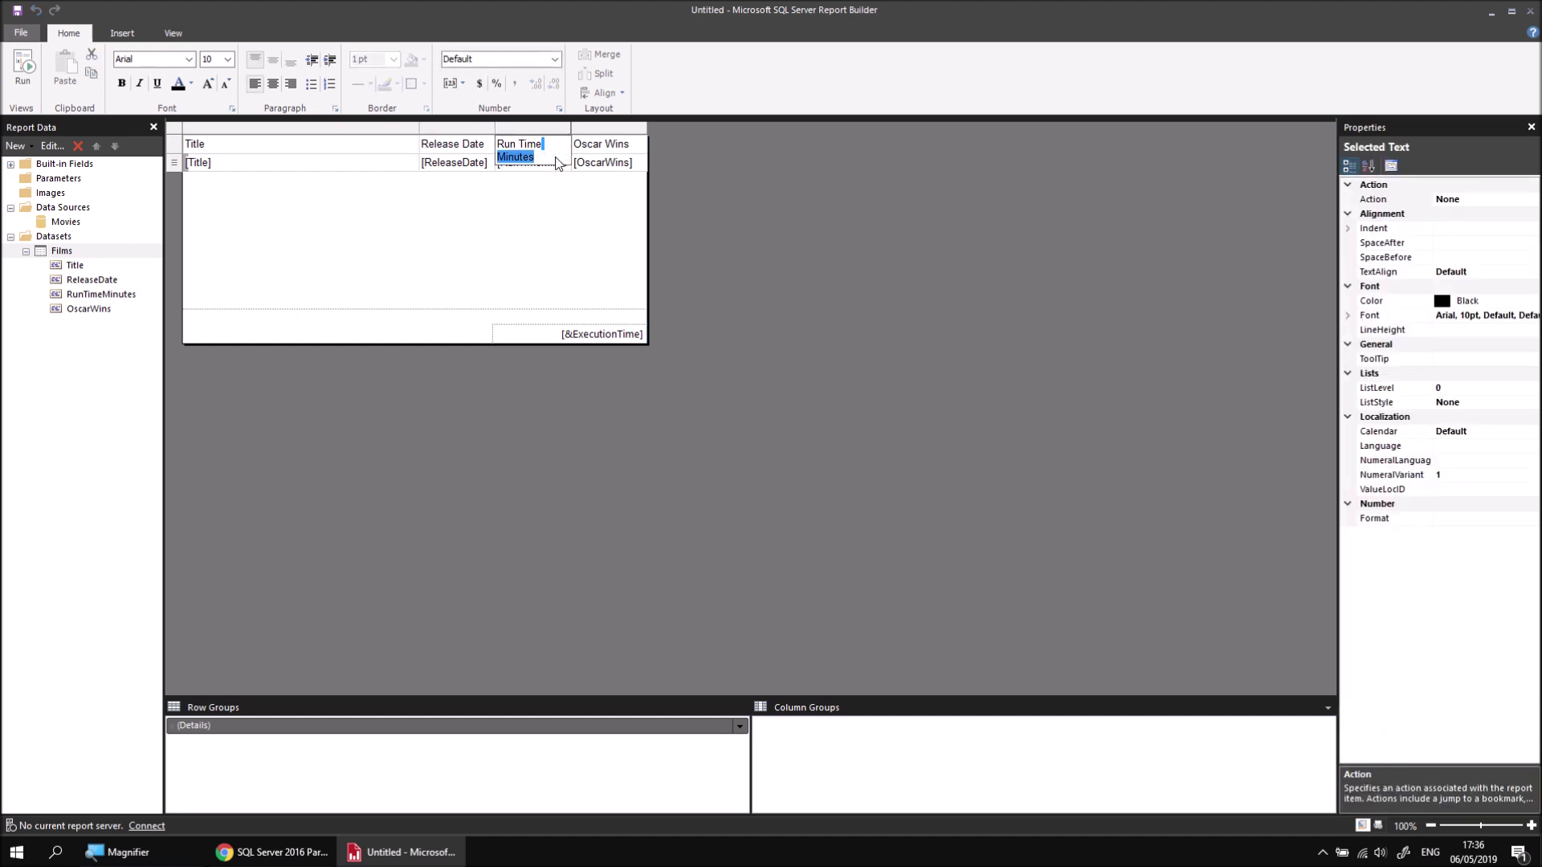
key("BackSpace")
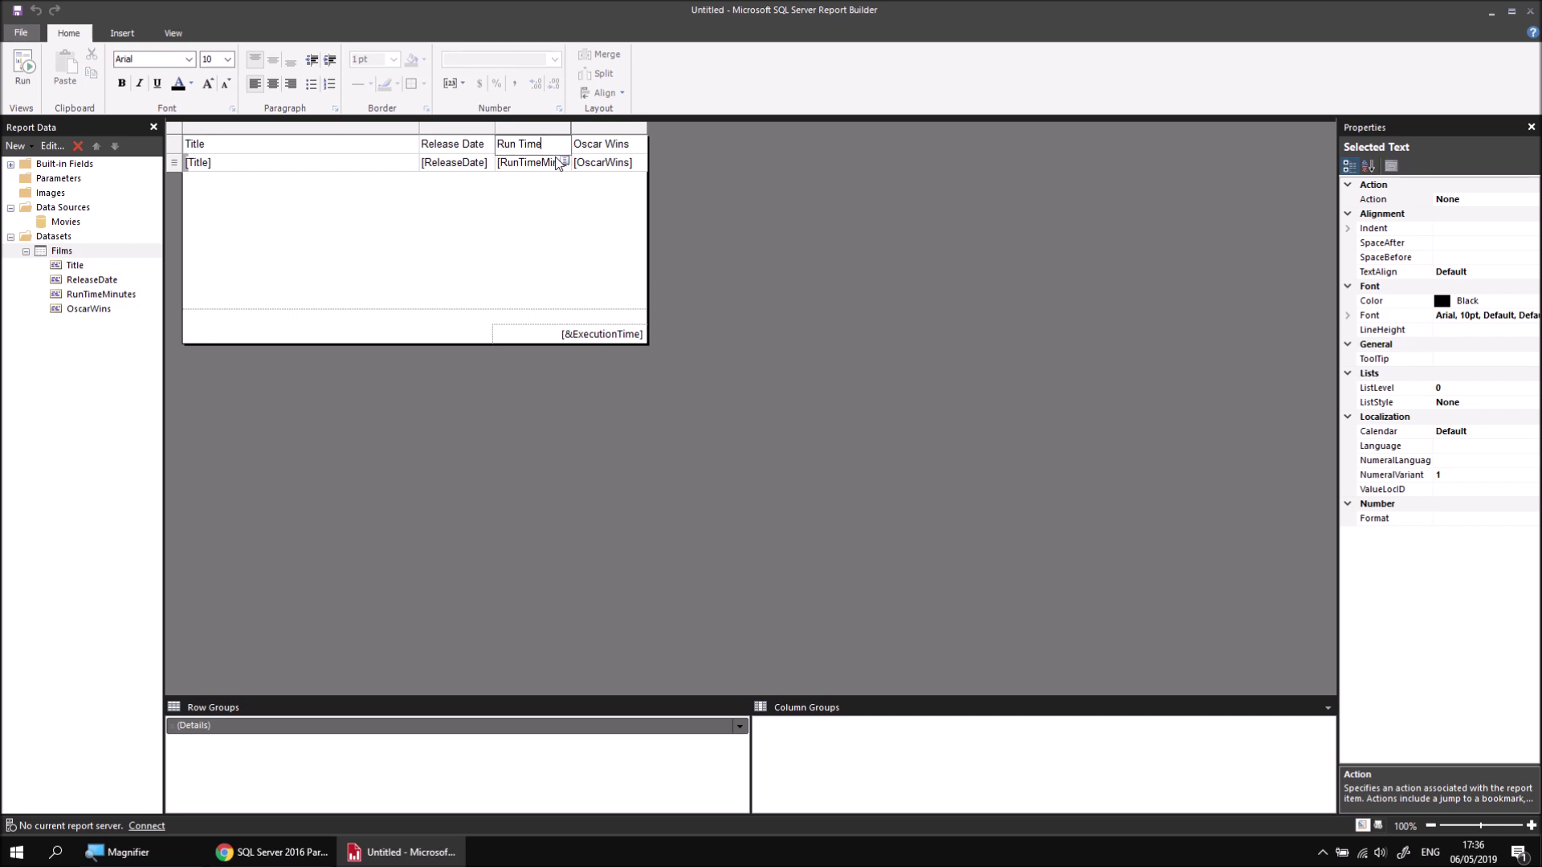
Format the ReleaseDate data cell as a date in the style 31 Jan 2000
right_click(455, 177)
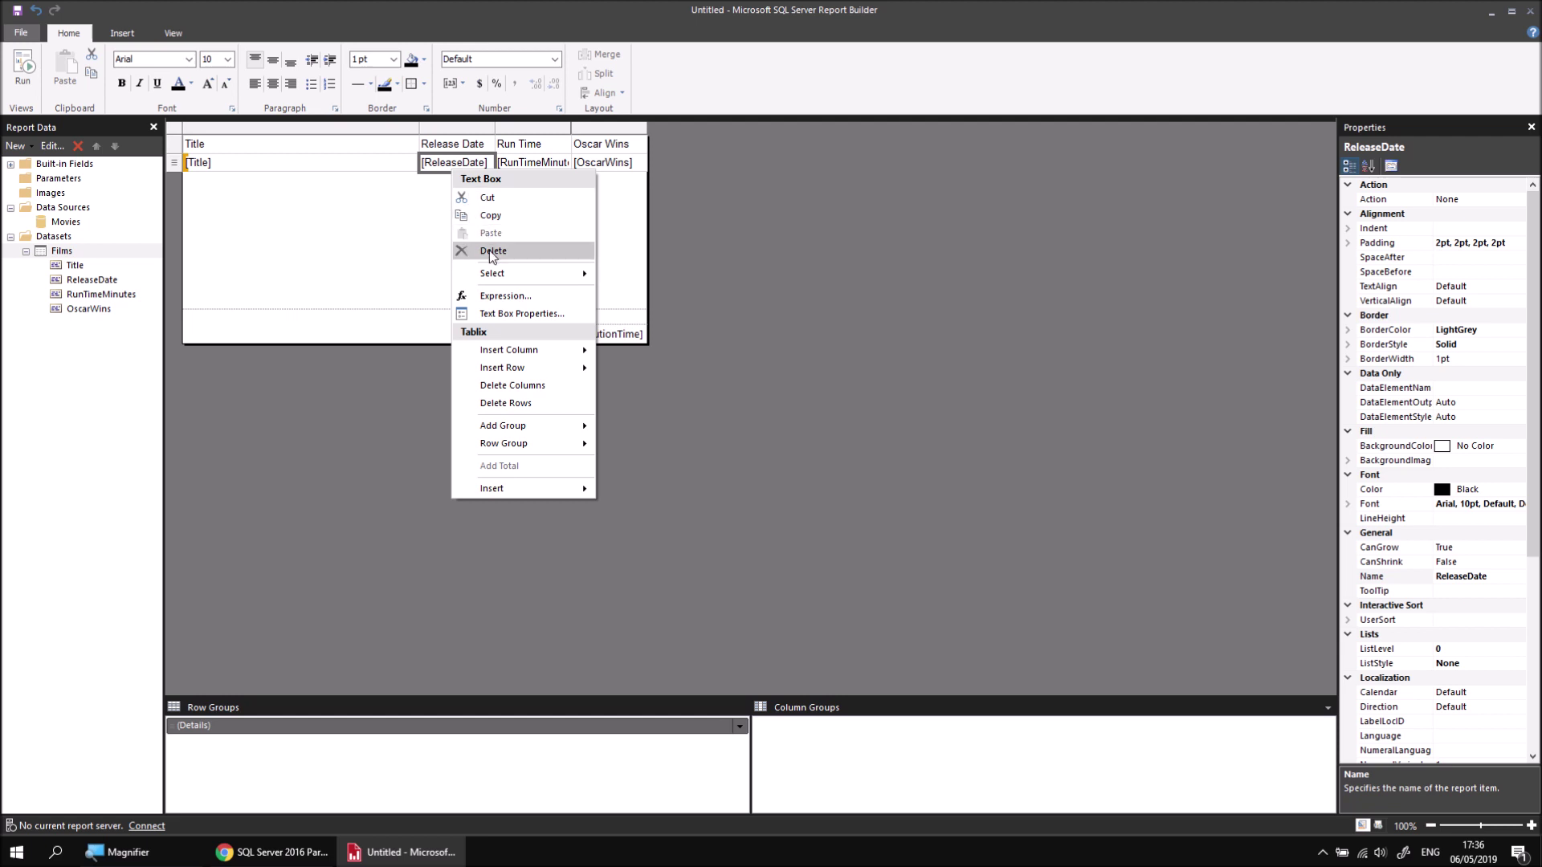
left_click(499, 313)
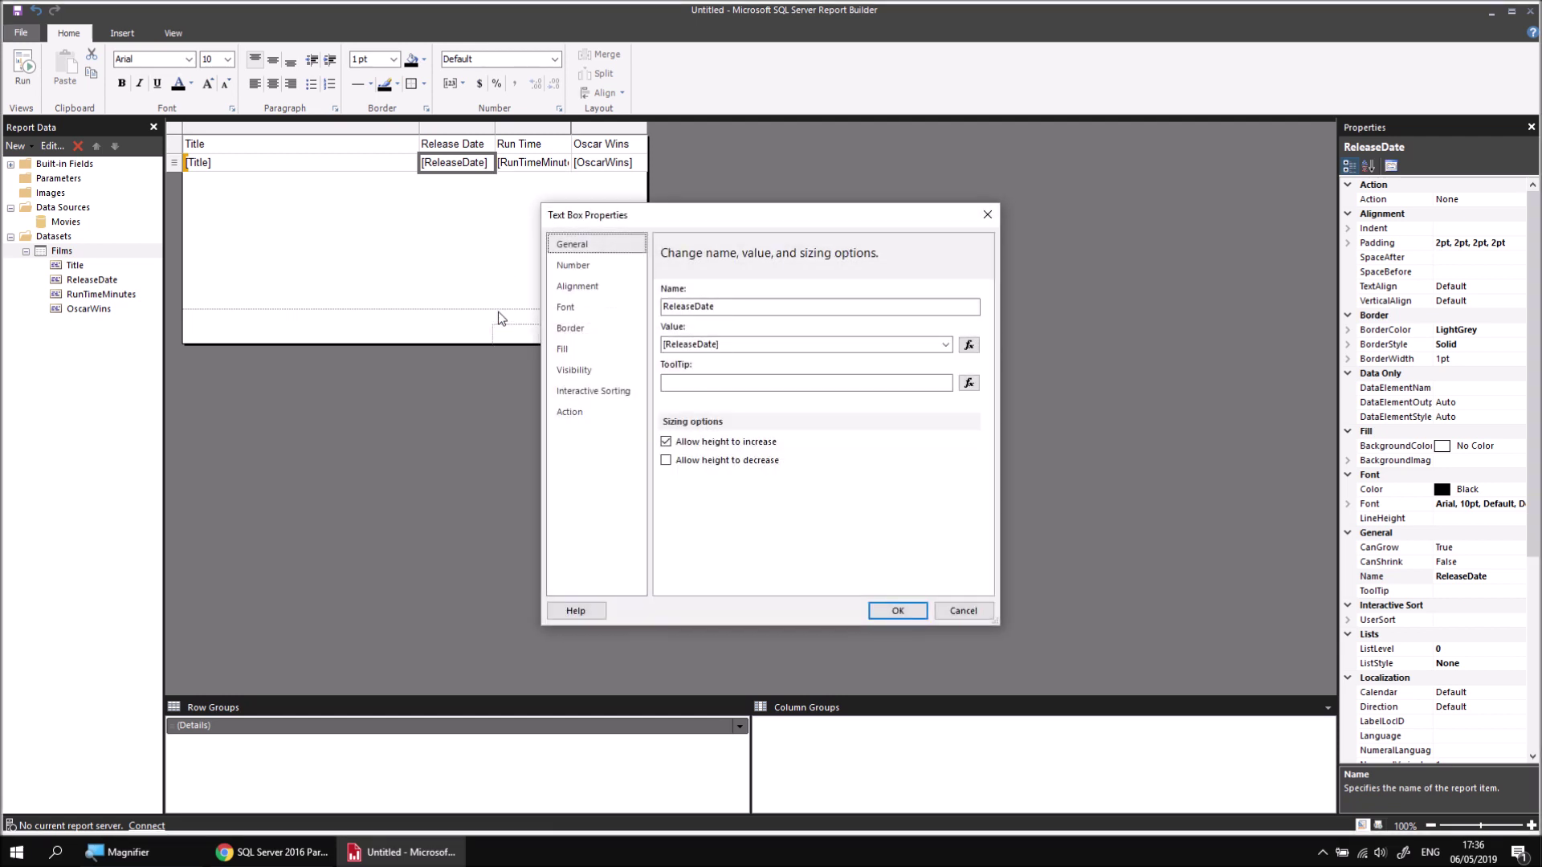
left_click(573, 266)
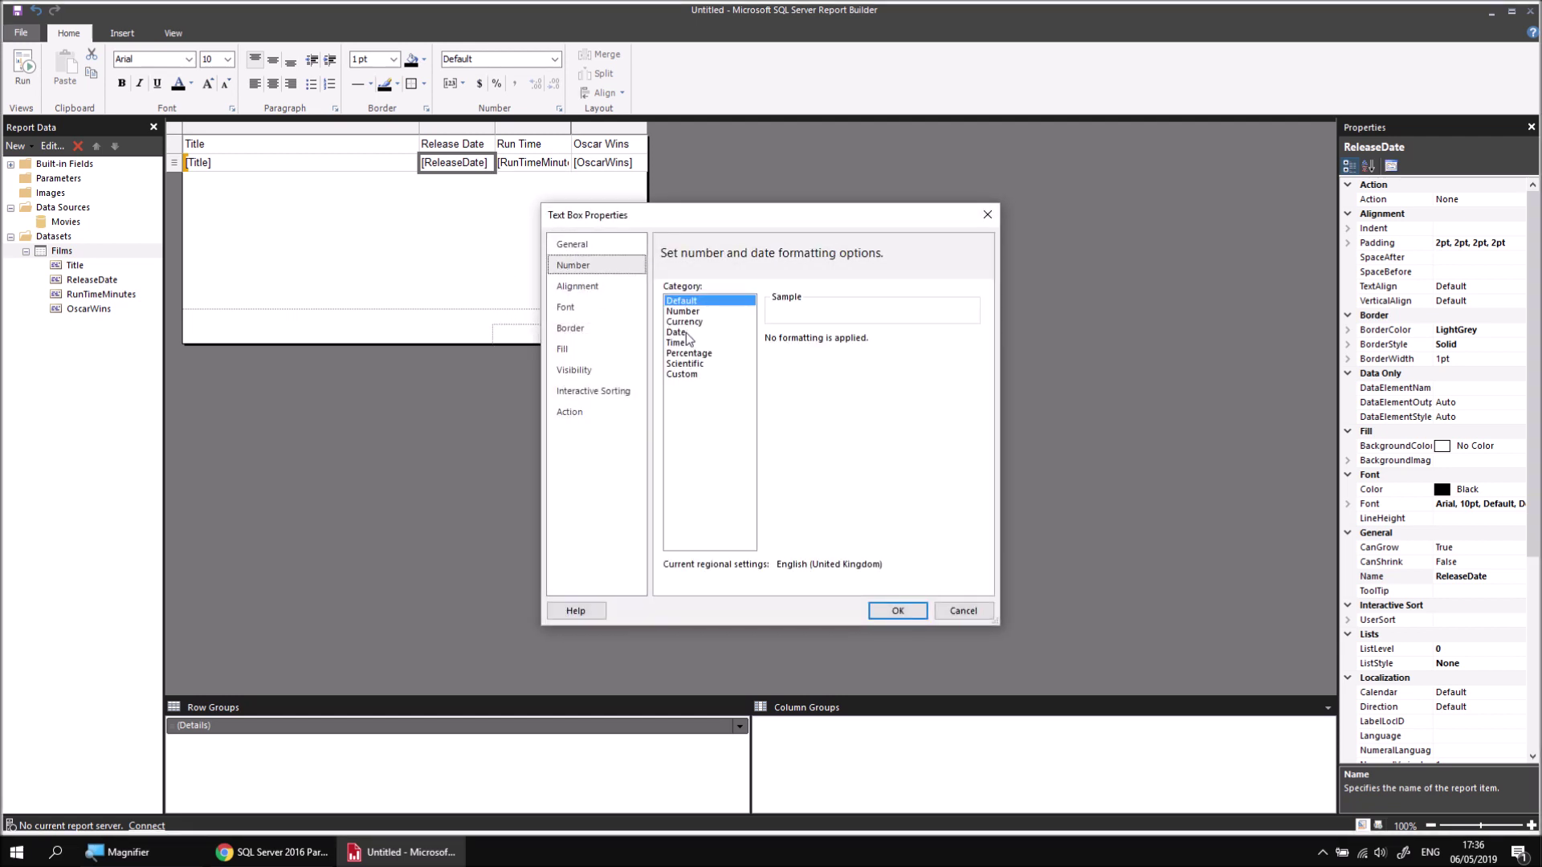
left_click(671, 332)
left_click_drag(977, 381, 975, 386)
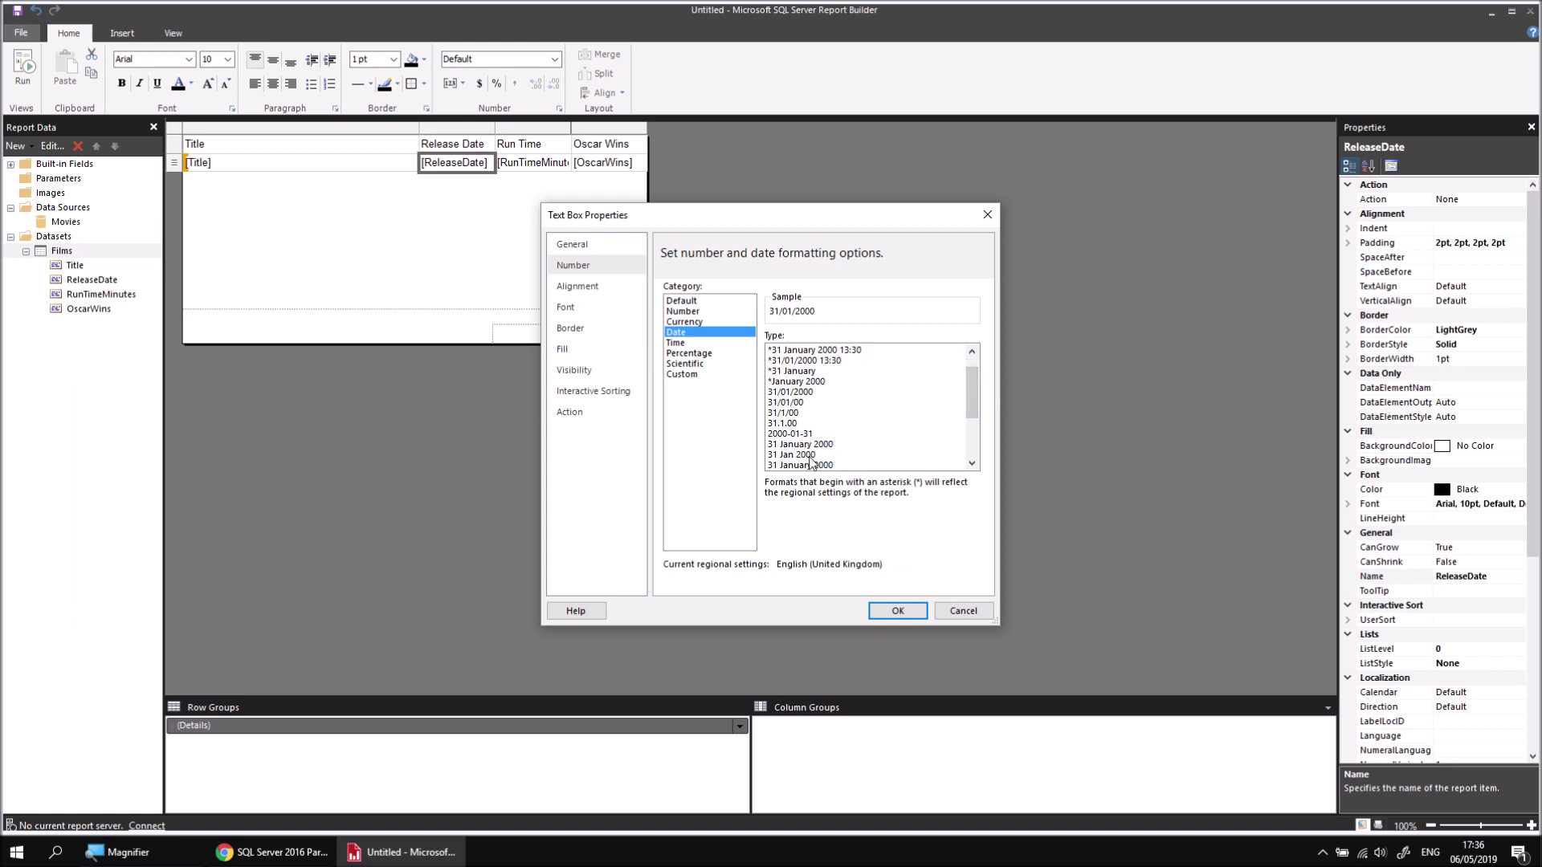
left_click(791, 454)
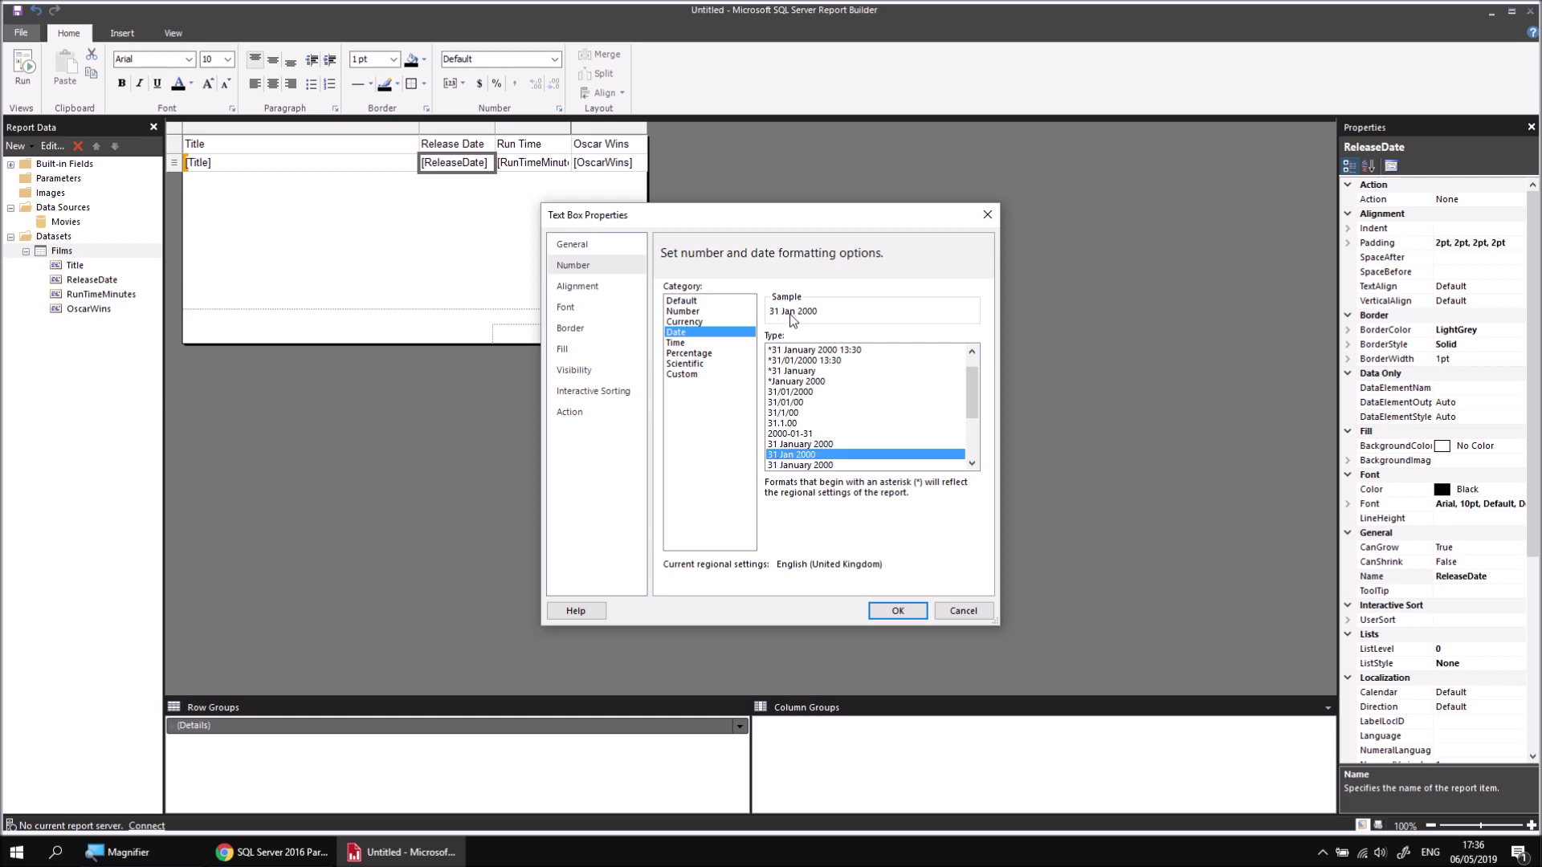
left_click(897, 609)
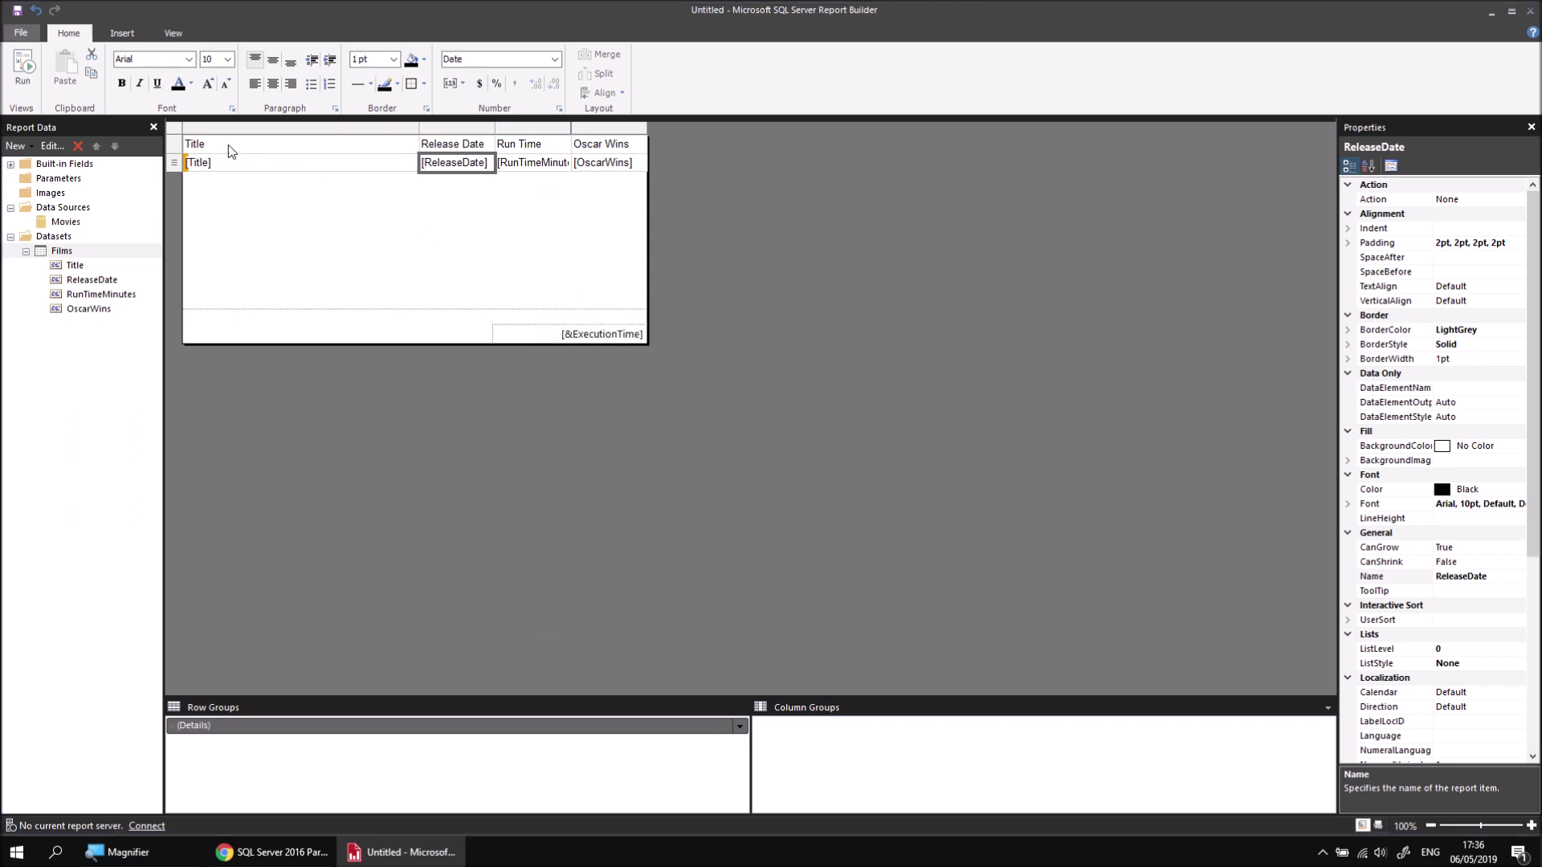
Fill the table's header row with the LightSteelBlue background colour
left_click(178, 149)
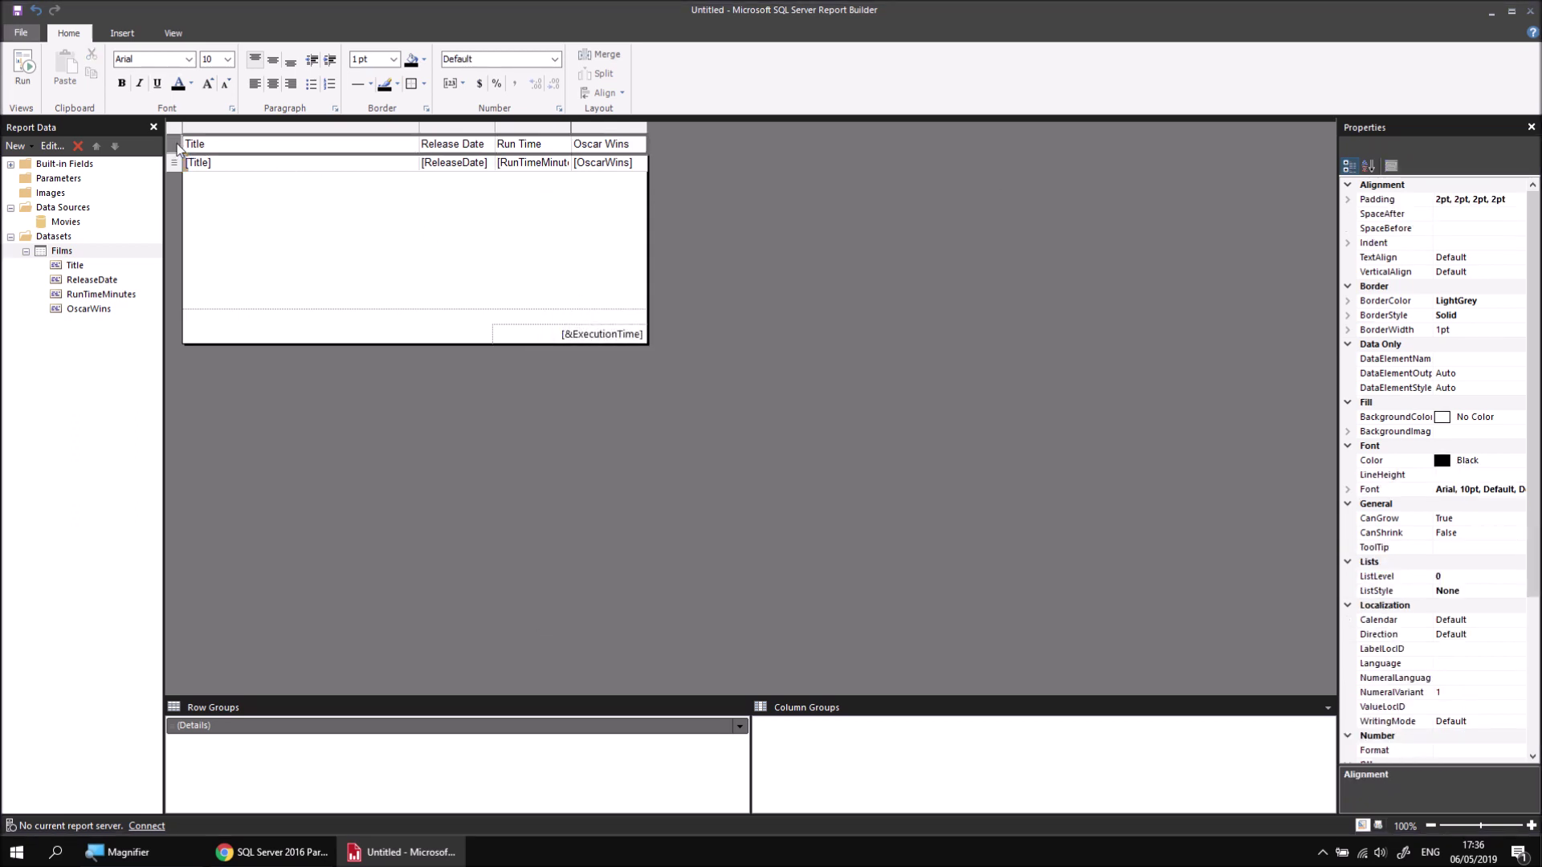
left_click(425, 61)
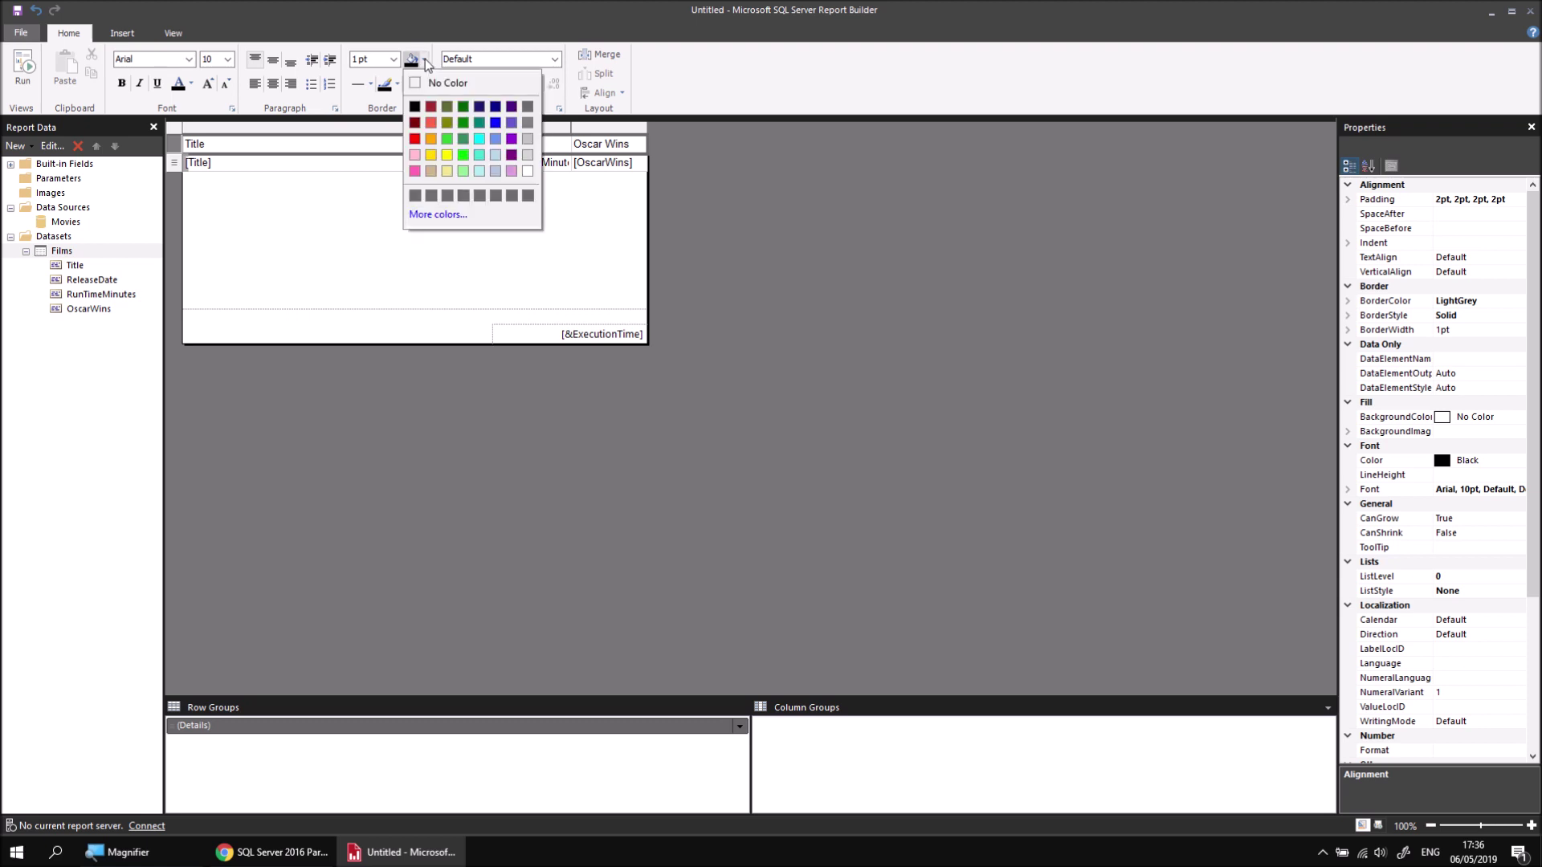
left_click(495, 171)
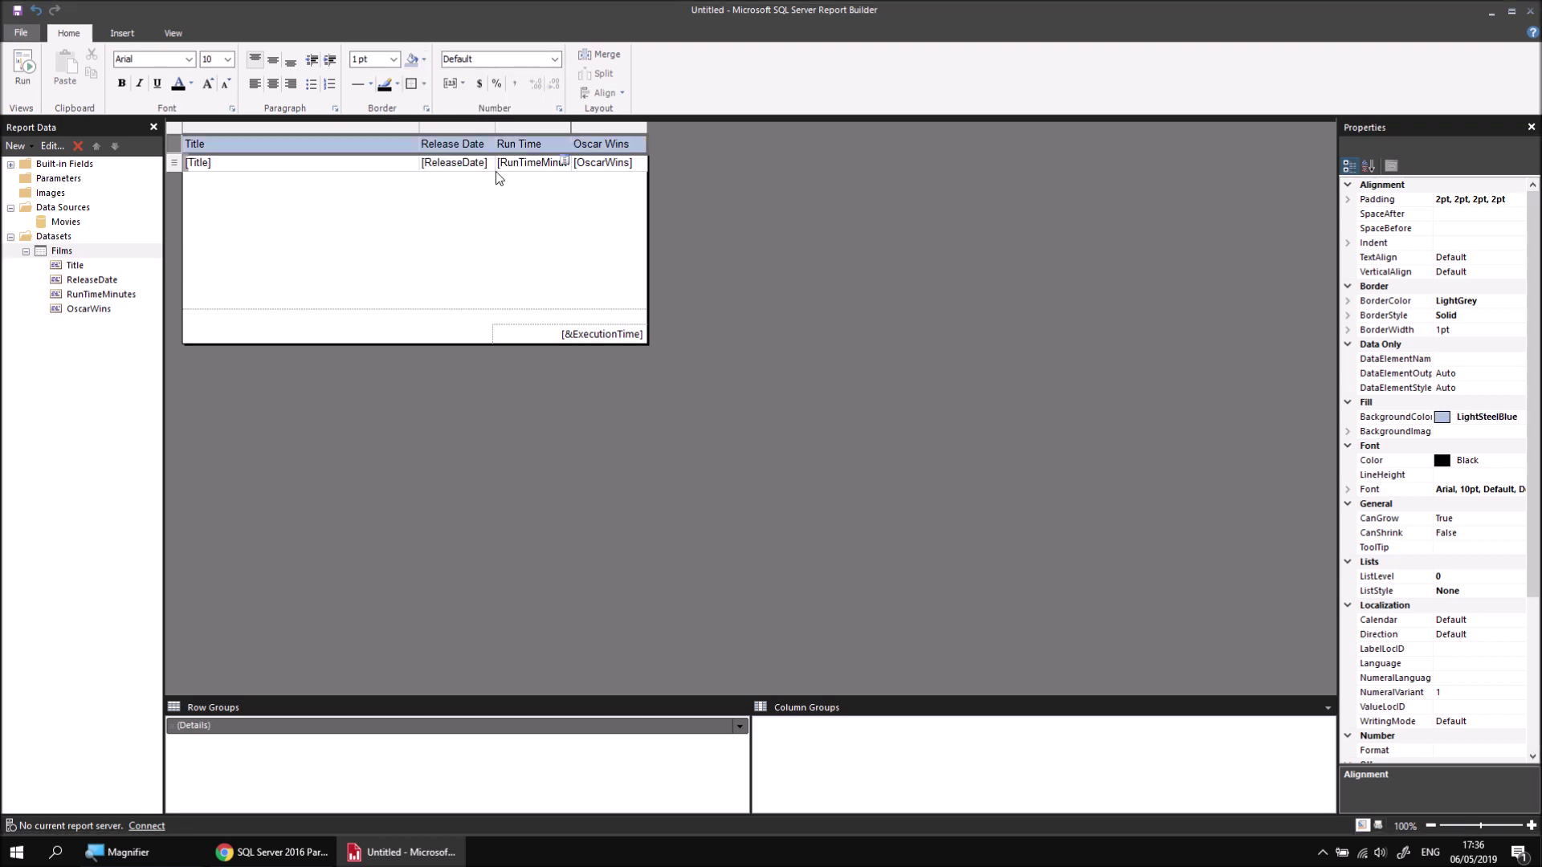
Make the table's header row text bold and insert a row with merged cells above it
left_click(121, 83)
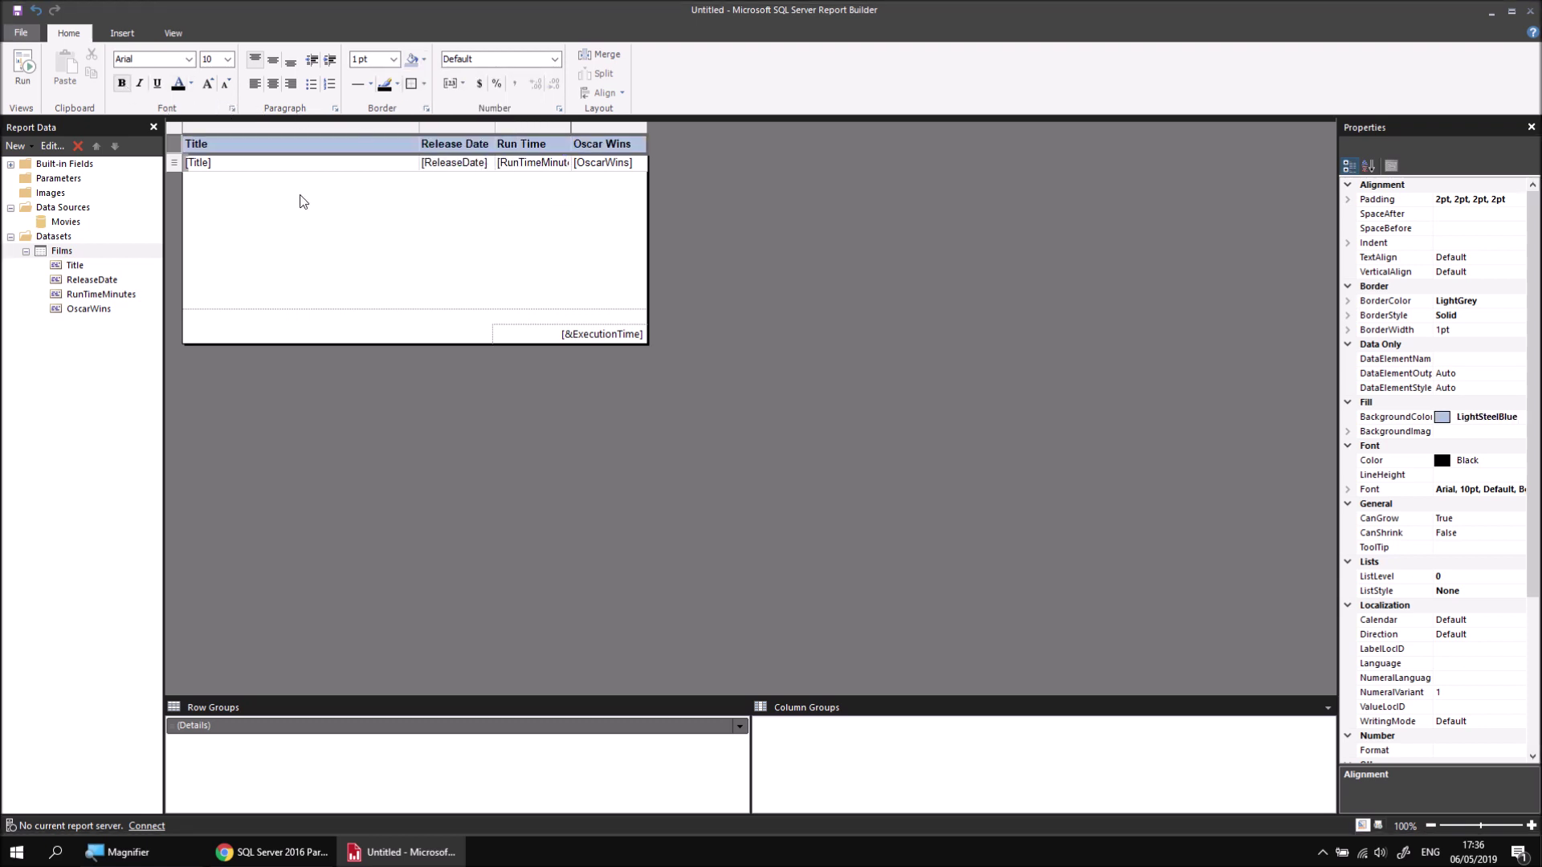
right_click(176, 147)
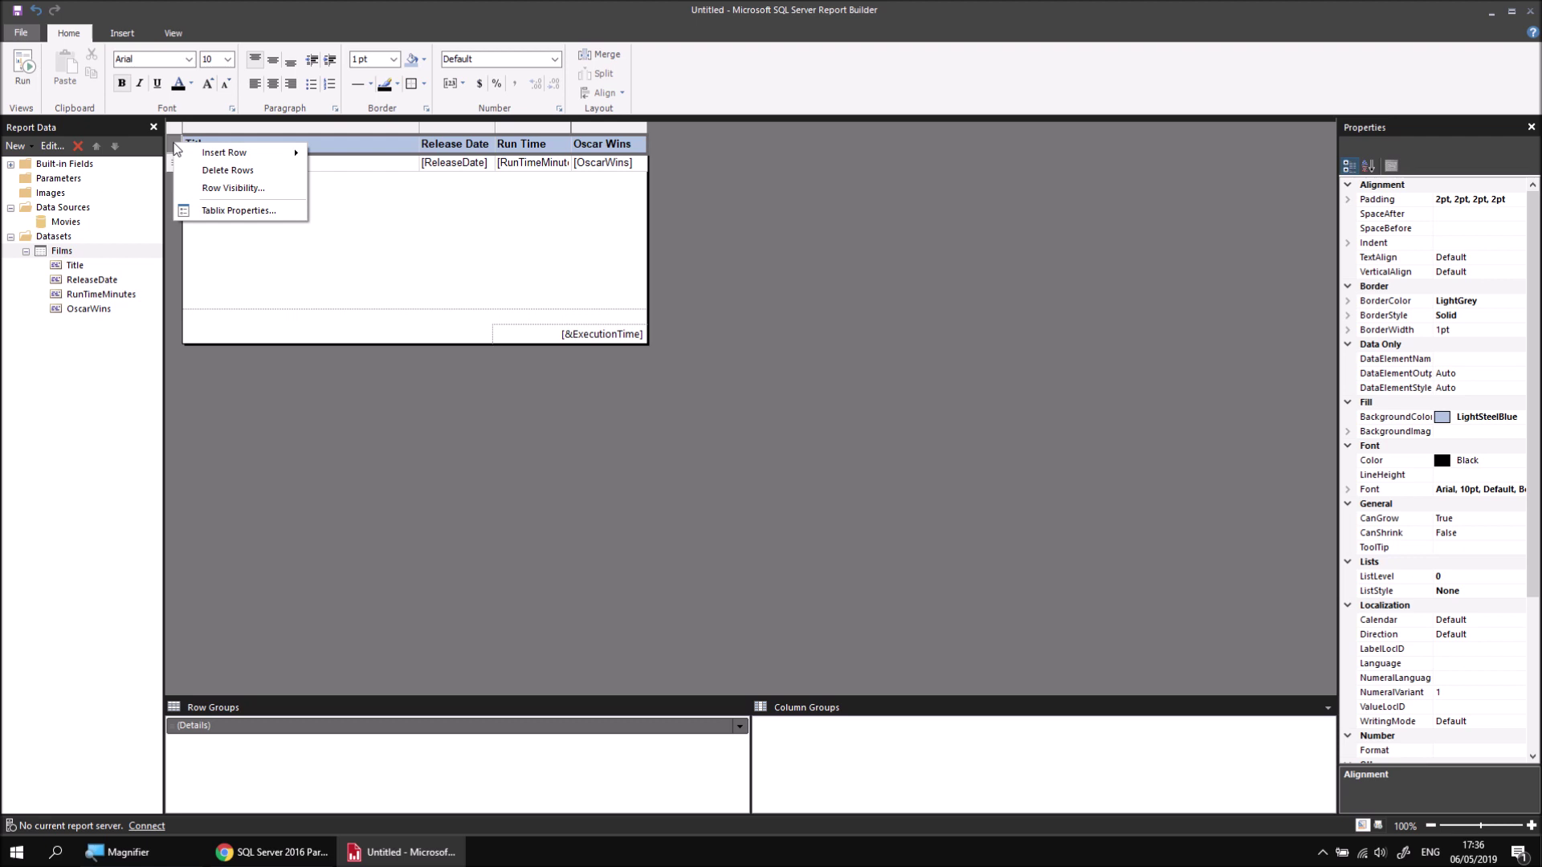
mouse_move(229, 152)
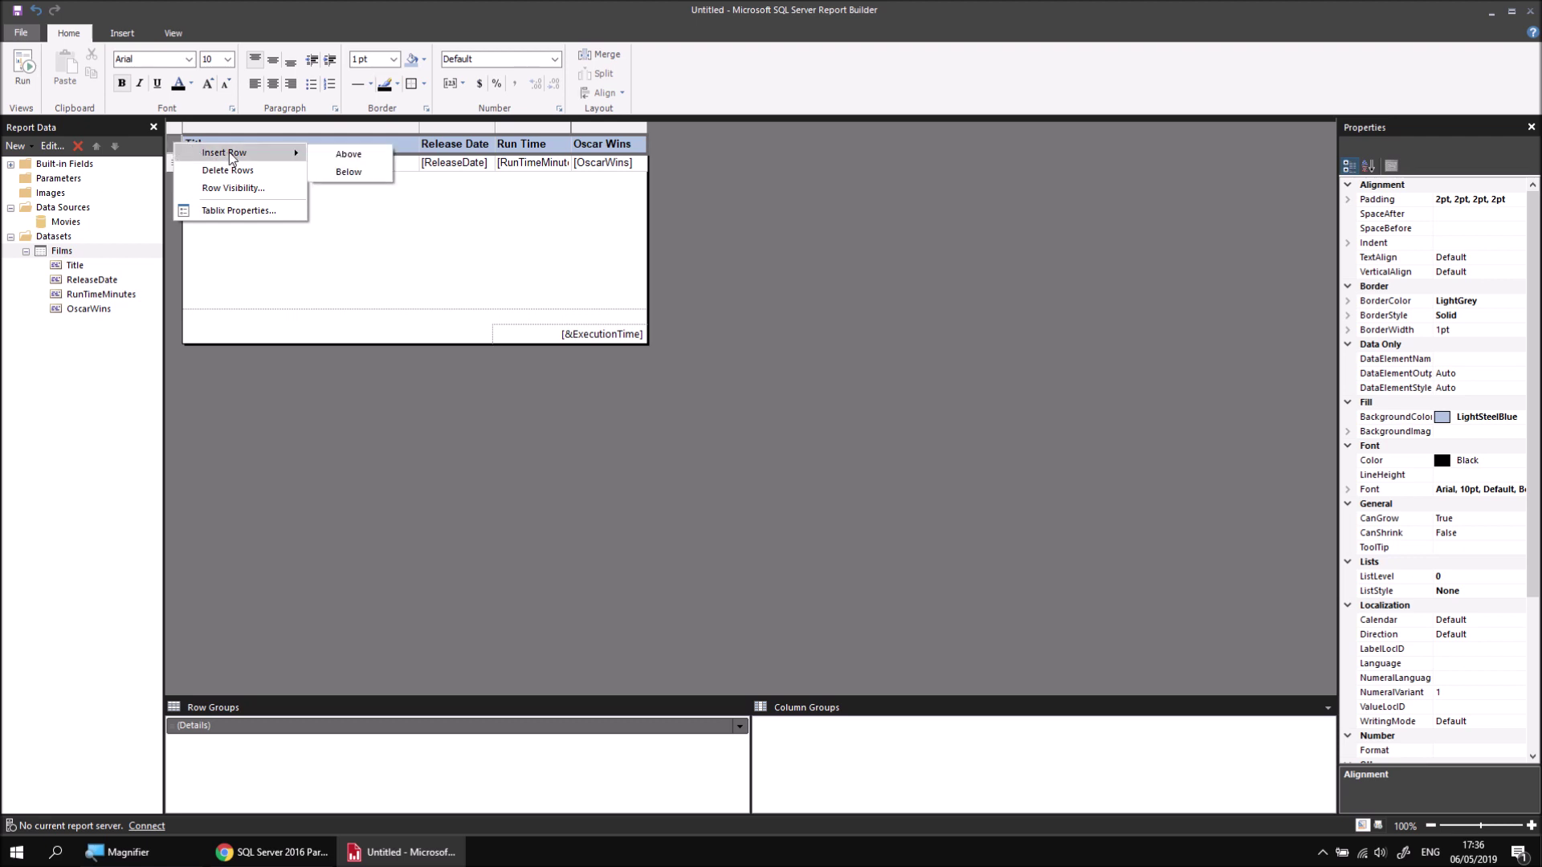
left_click(339, 154)
left_click_drag(340, 146, 590, 149)
left_click(605, 56)
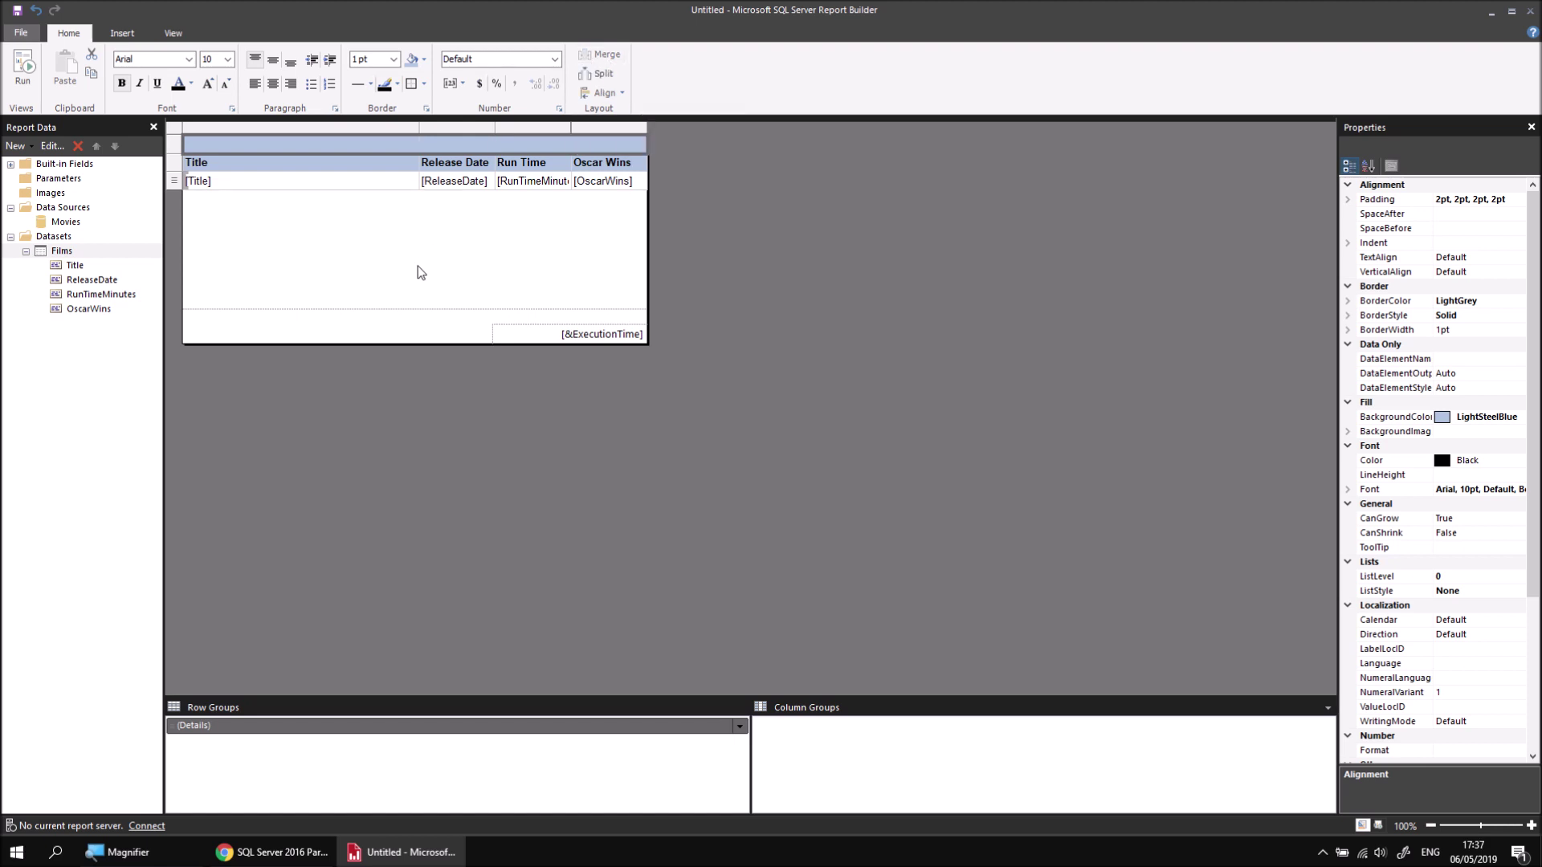
Enter the title "Oscar Winning Films" in the merged row above the column headings
type("Oscar")
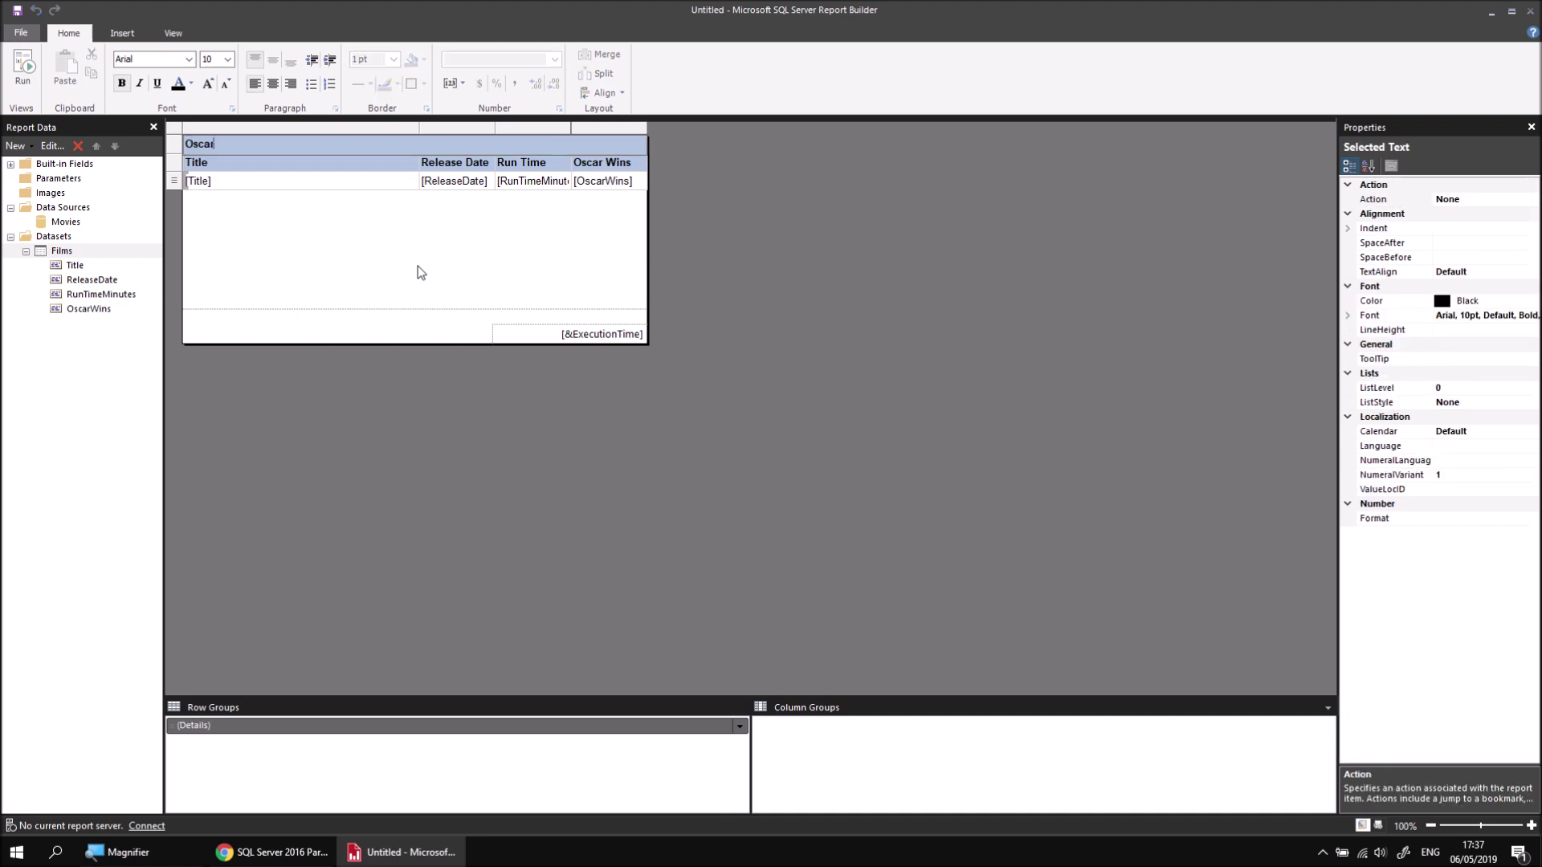
type(" Winning Films")
left_click(383, 254)
Format the table's title cell with a SlateBlue background and white, centred text
left_click(354, 145)
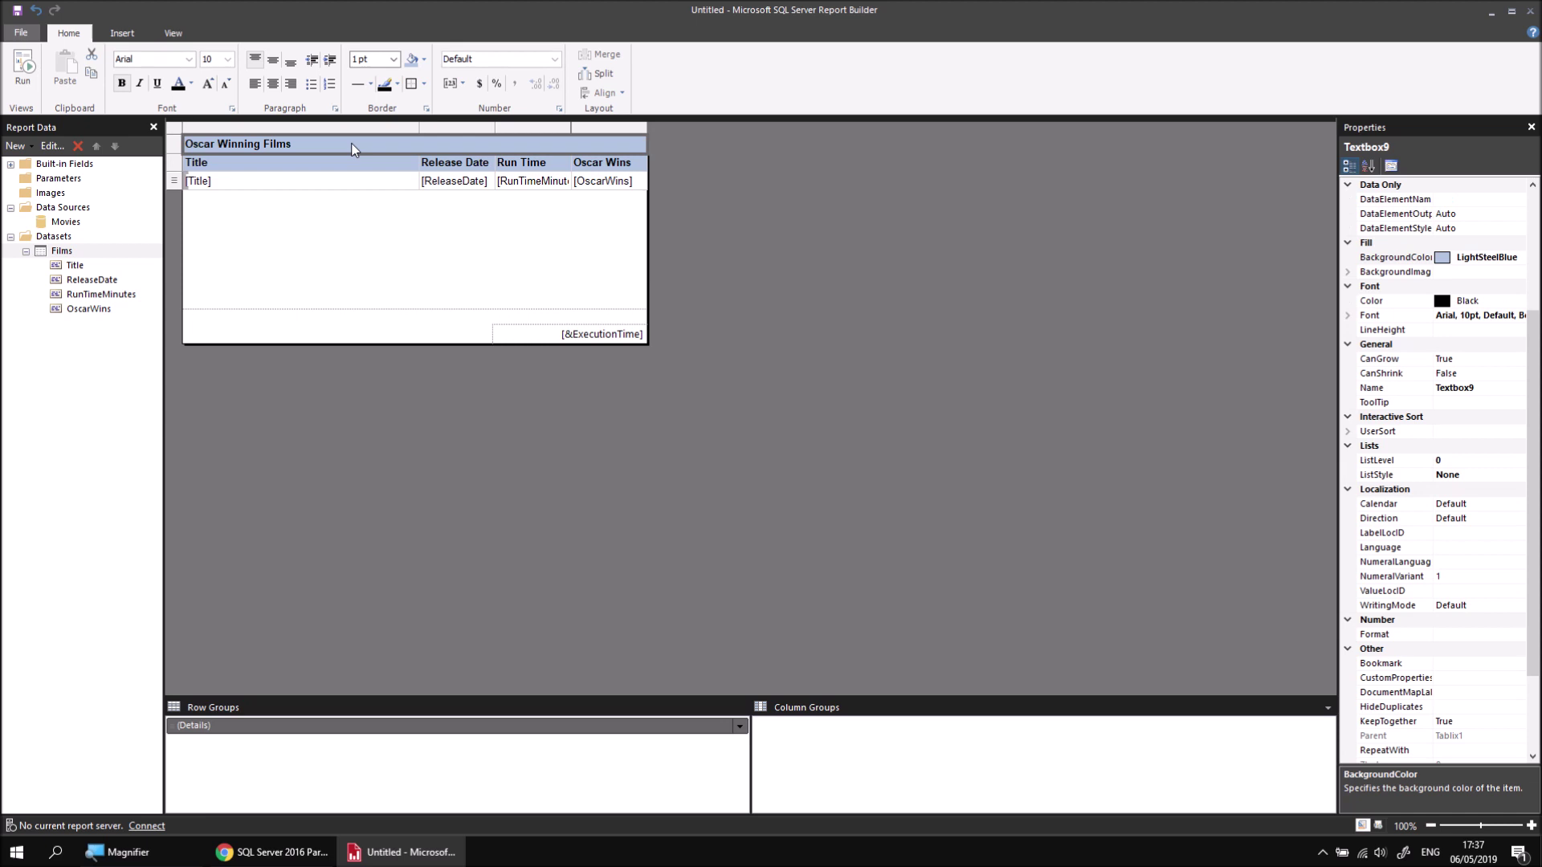
left_click(425, 60)
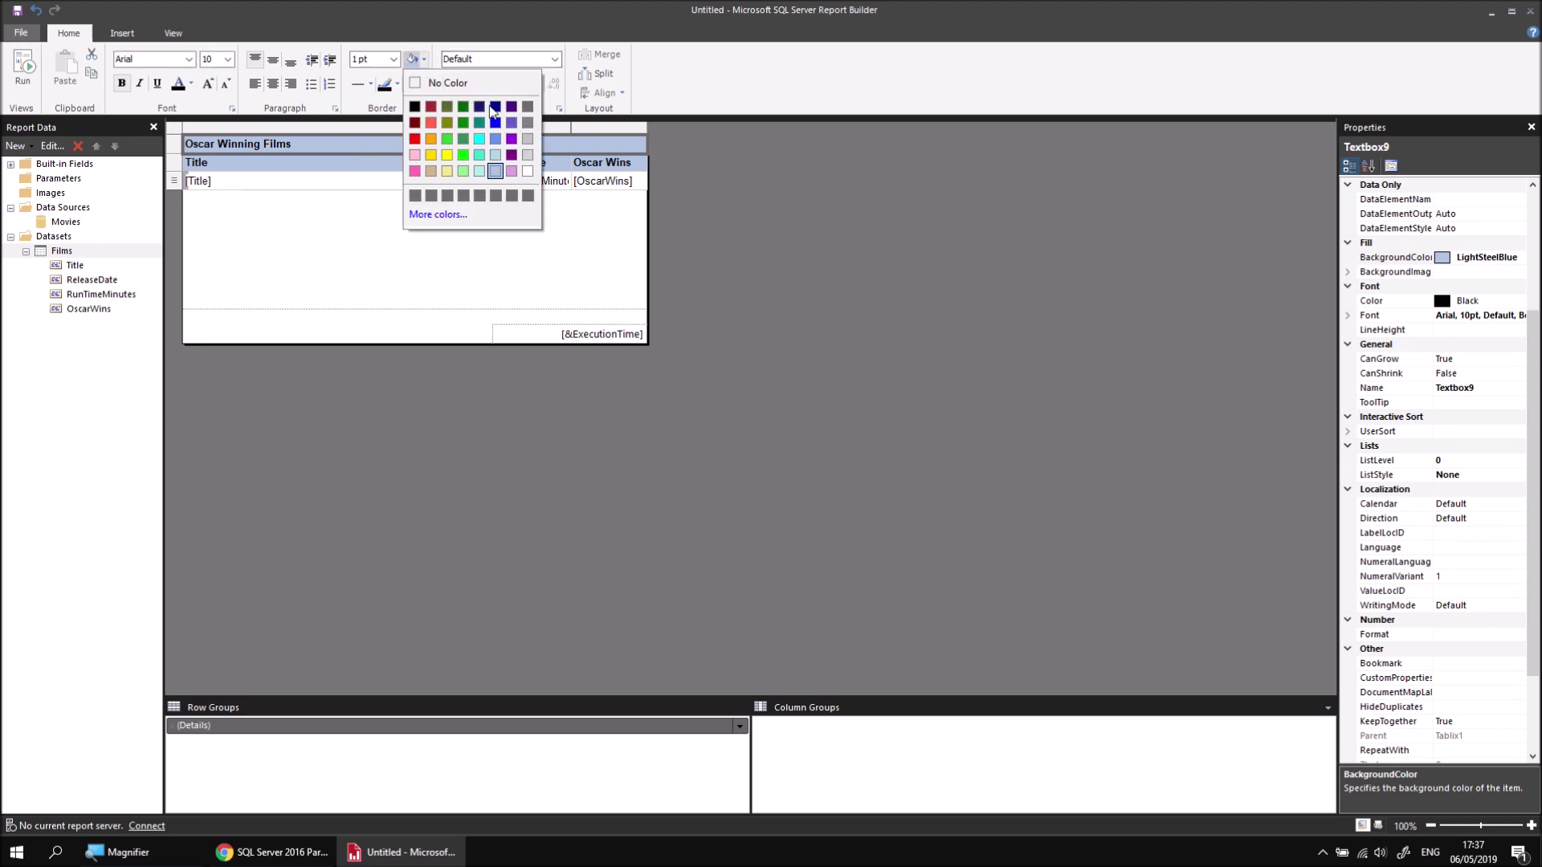
left_click(510, 122)
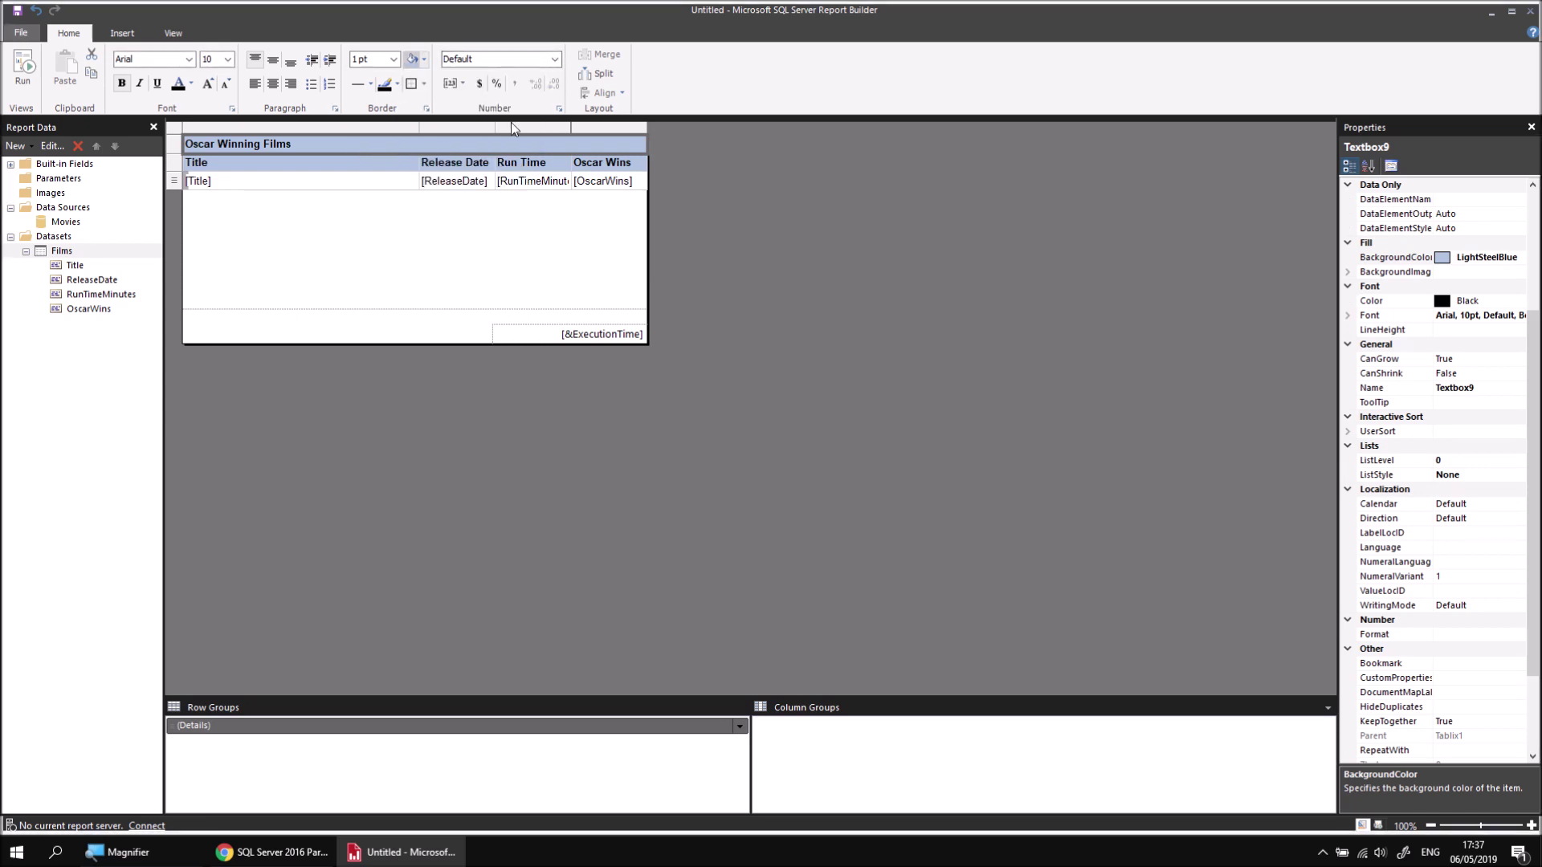
left_click(191, 88)
left_click(294, 170)
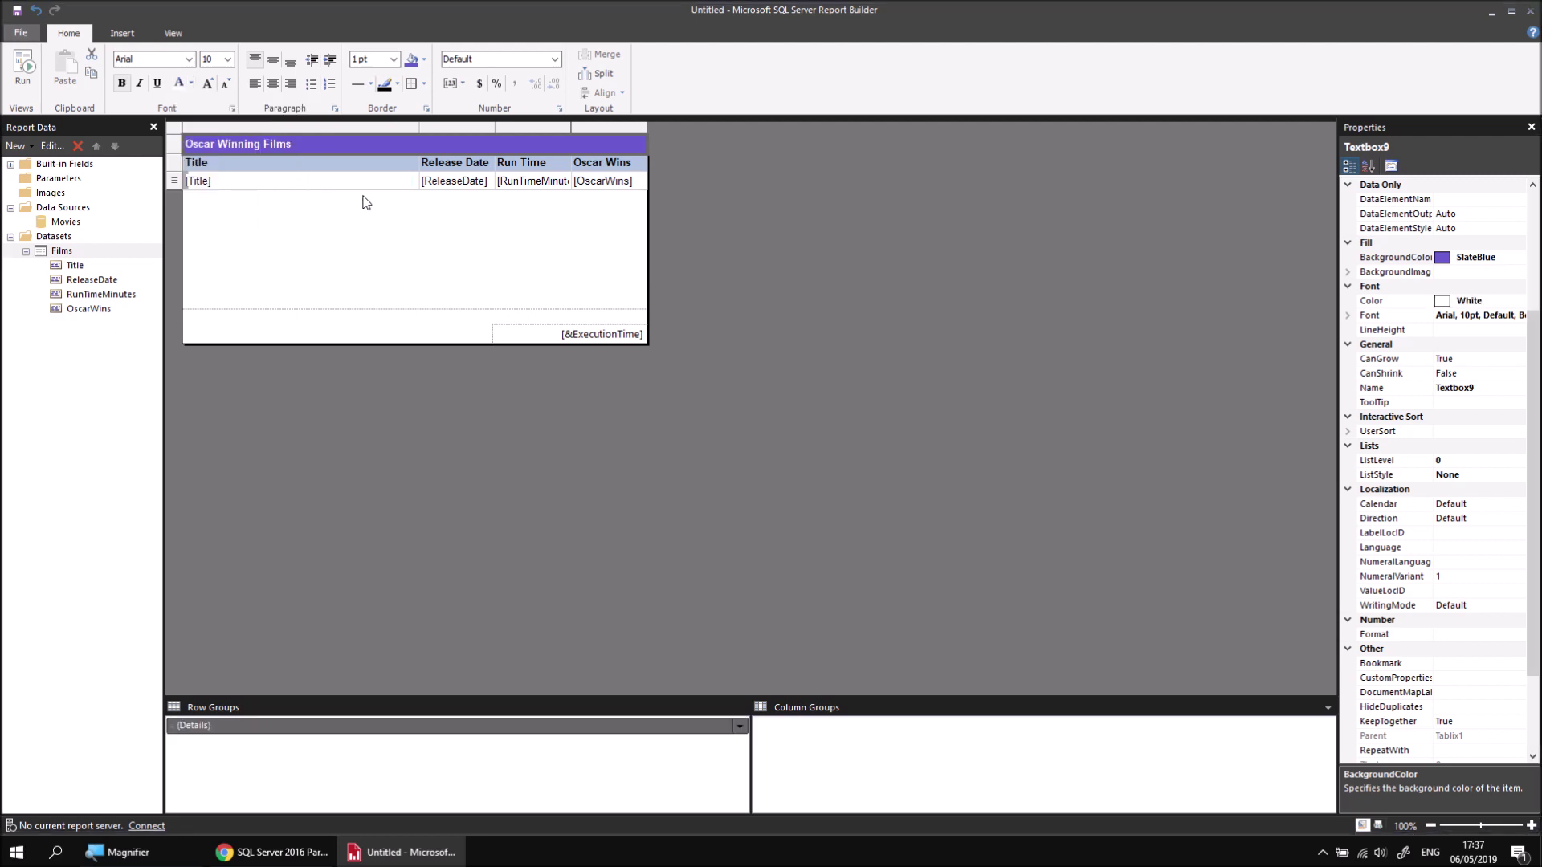
left_click(272, 85)
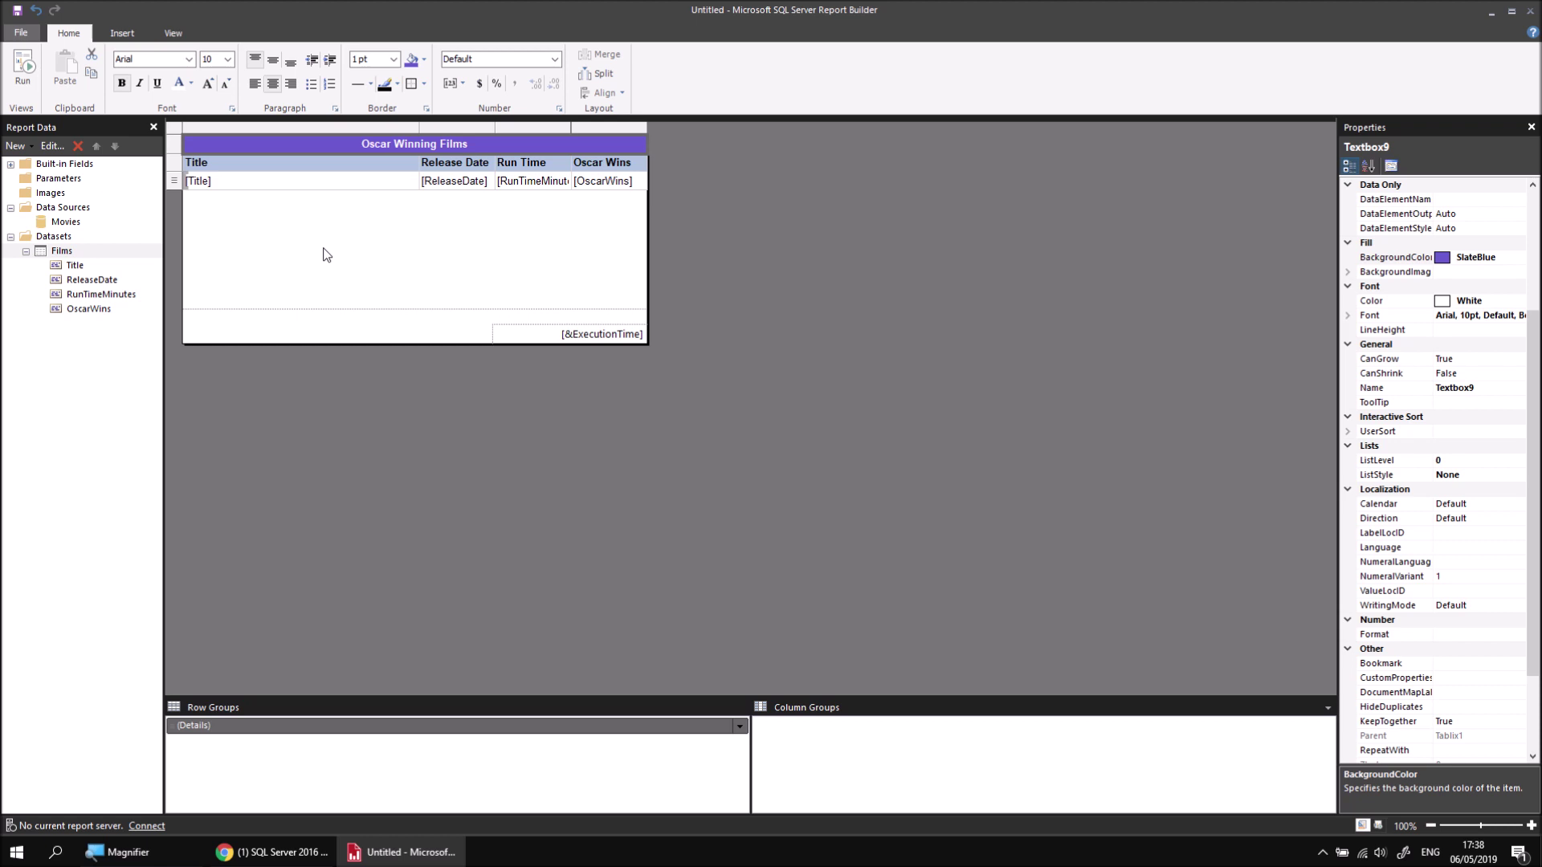
Run the report to preview the titled films table, and return to the report design
left_click(23, 68)
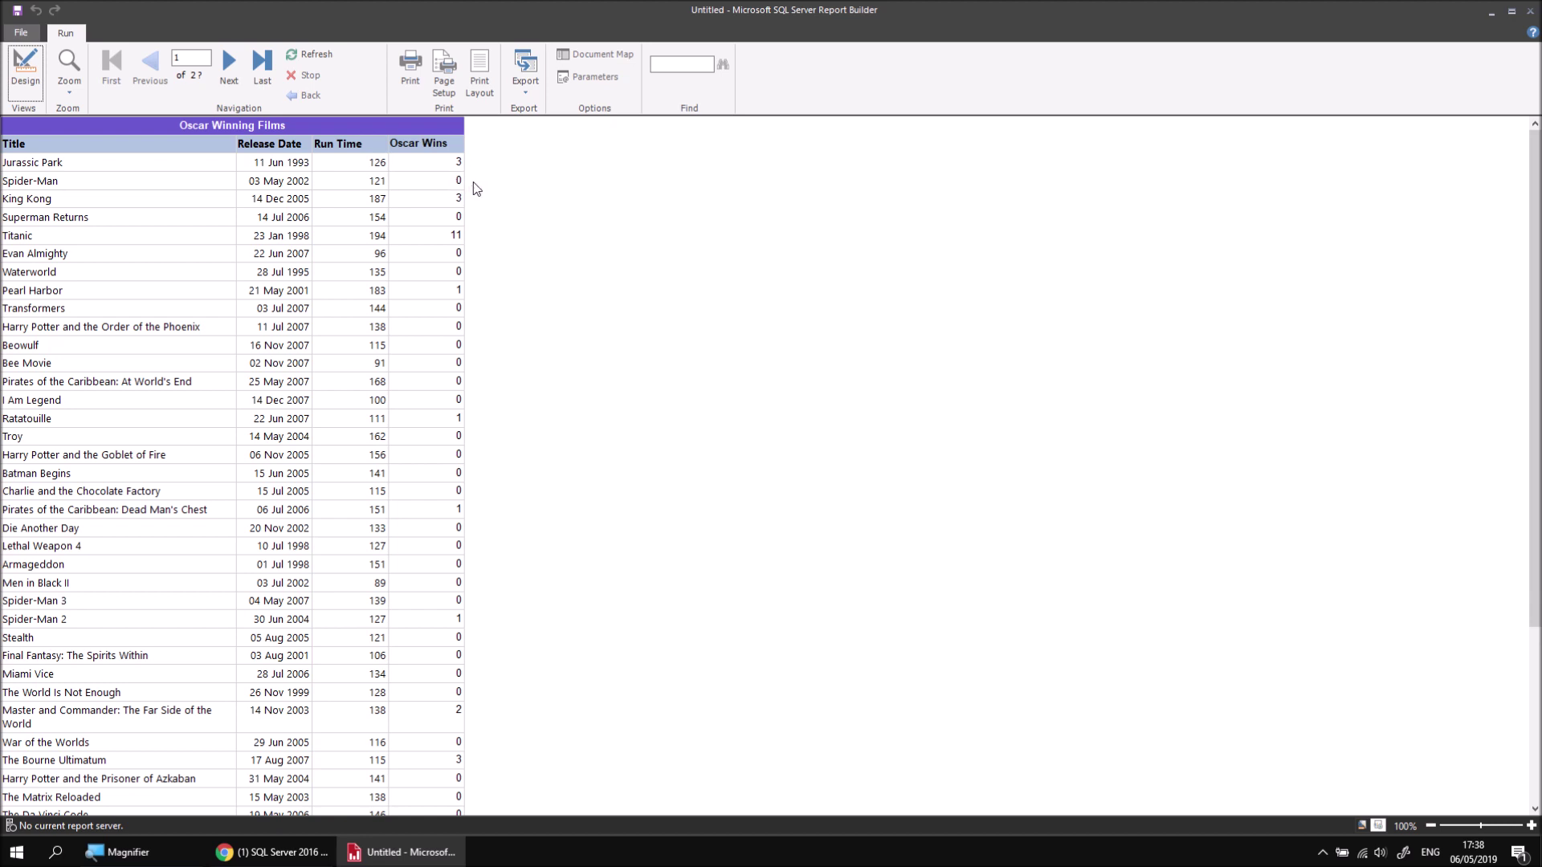
left_click(24, 69)
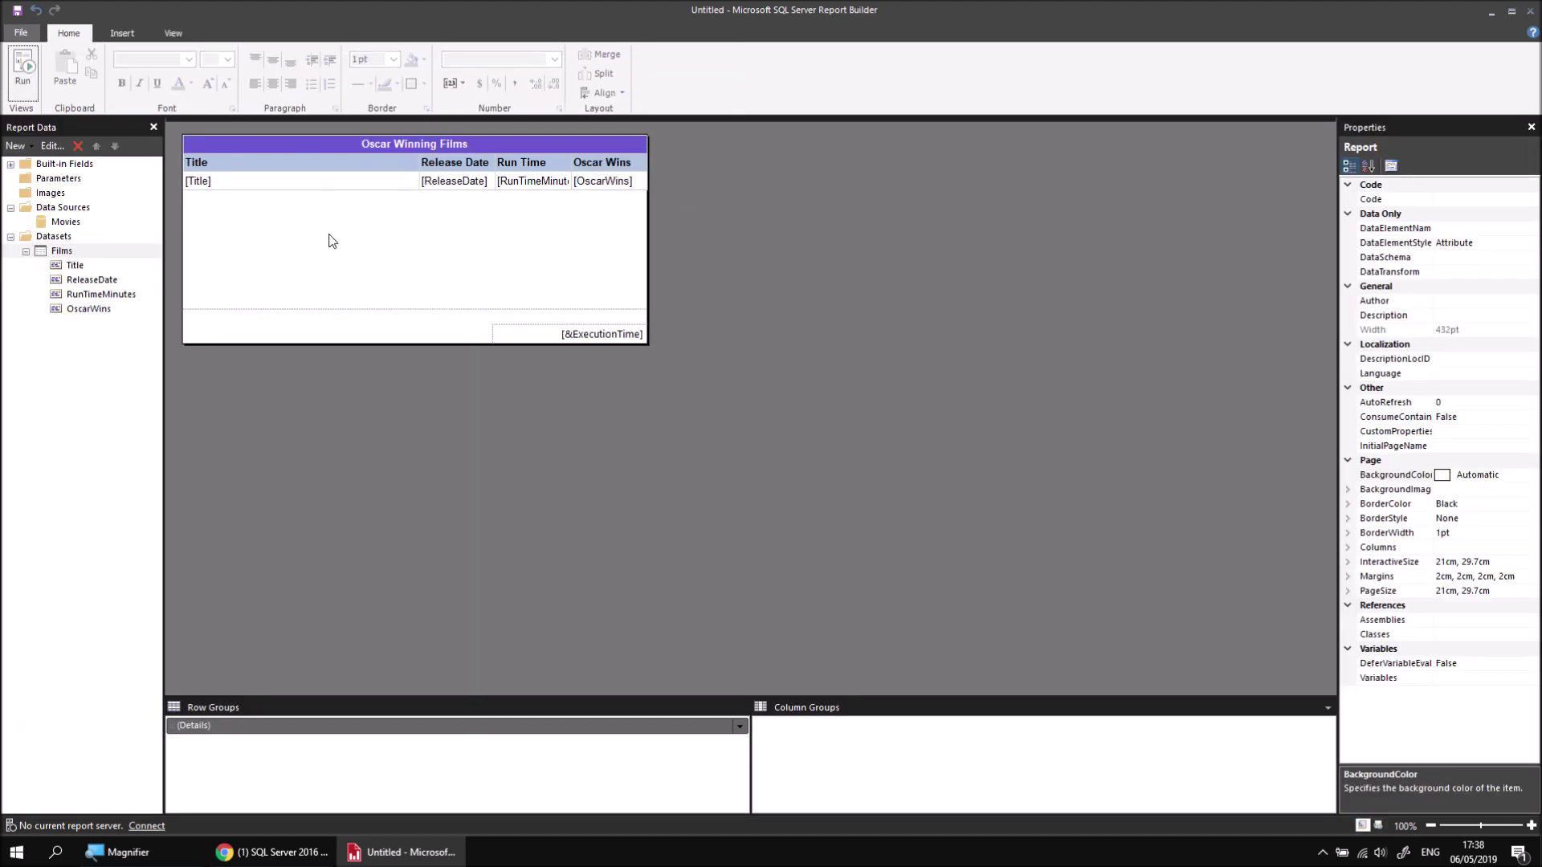
left_click(386, 220)
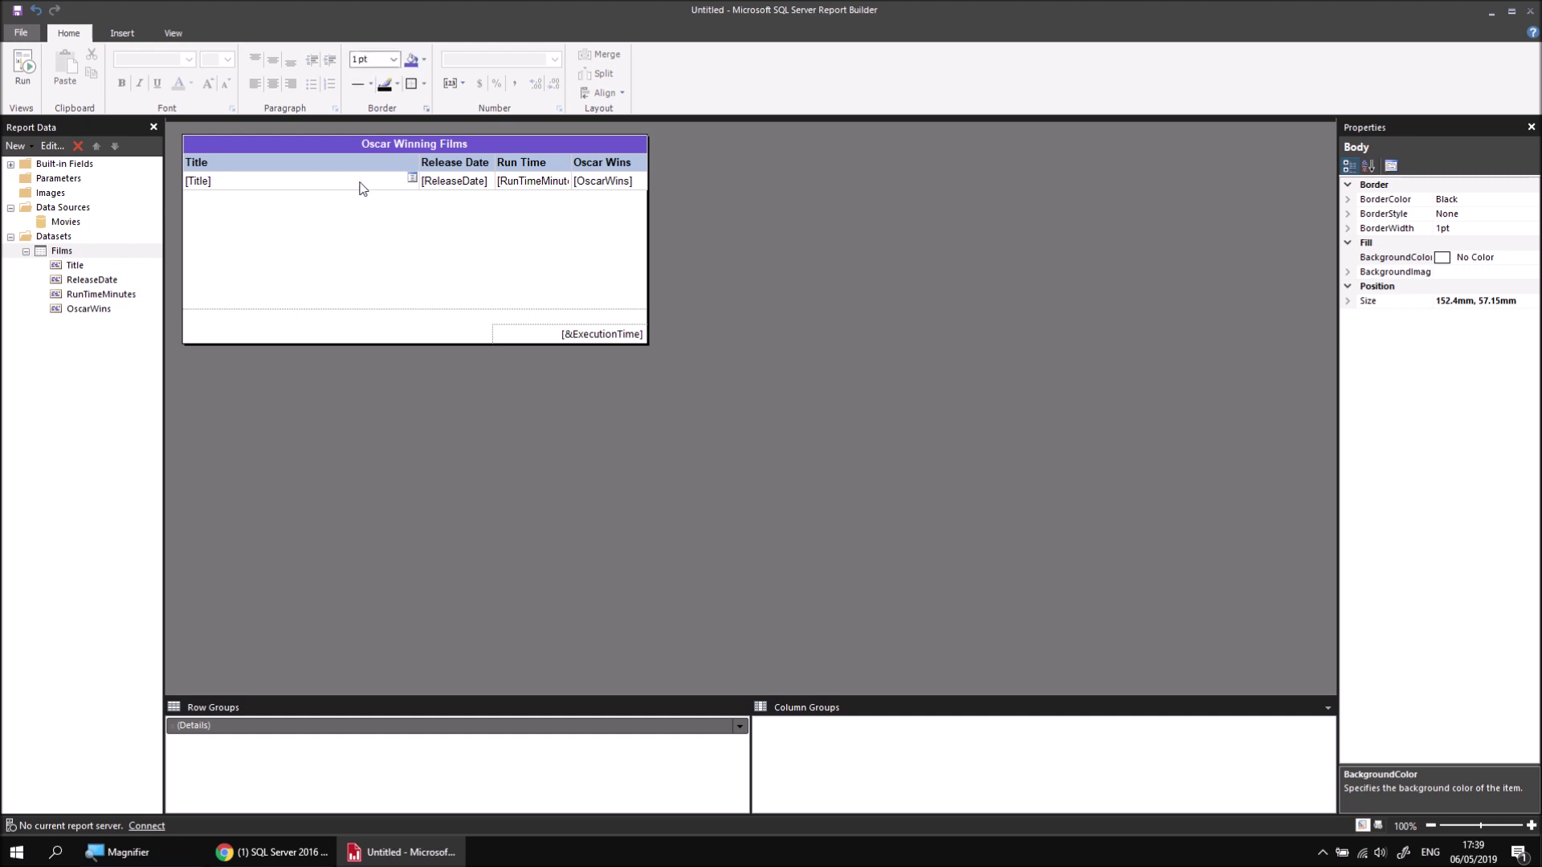
left_click(359, 185)
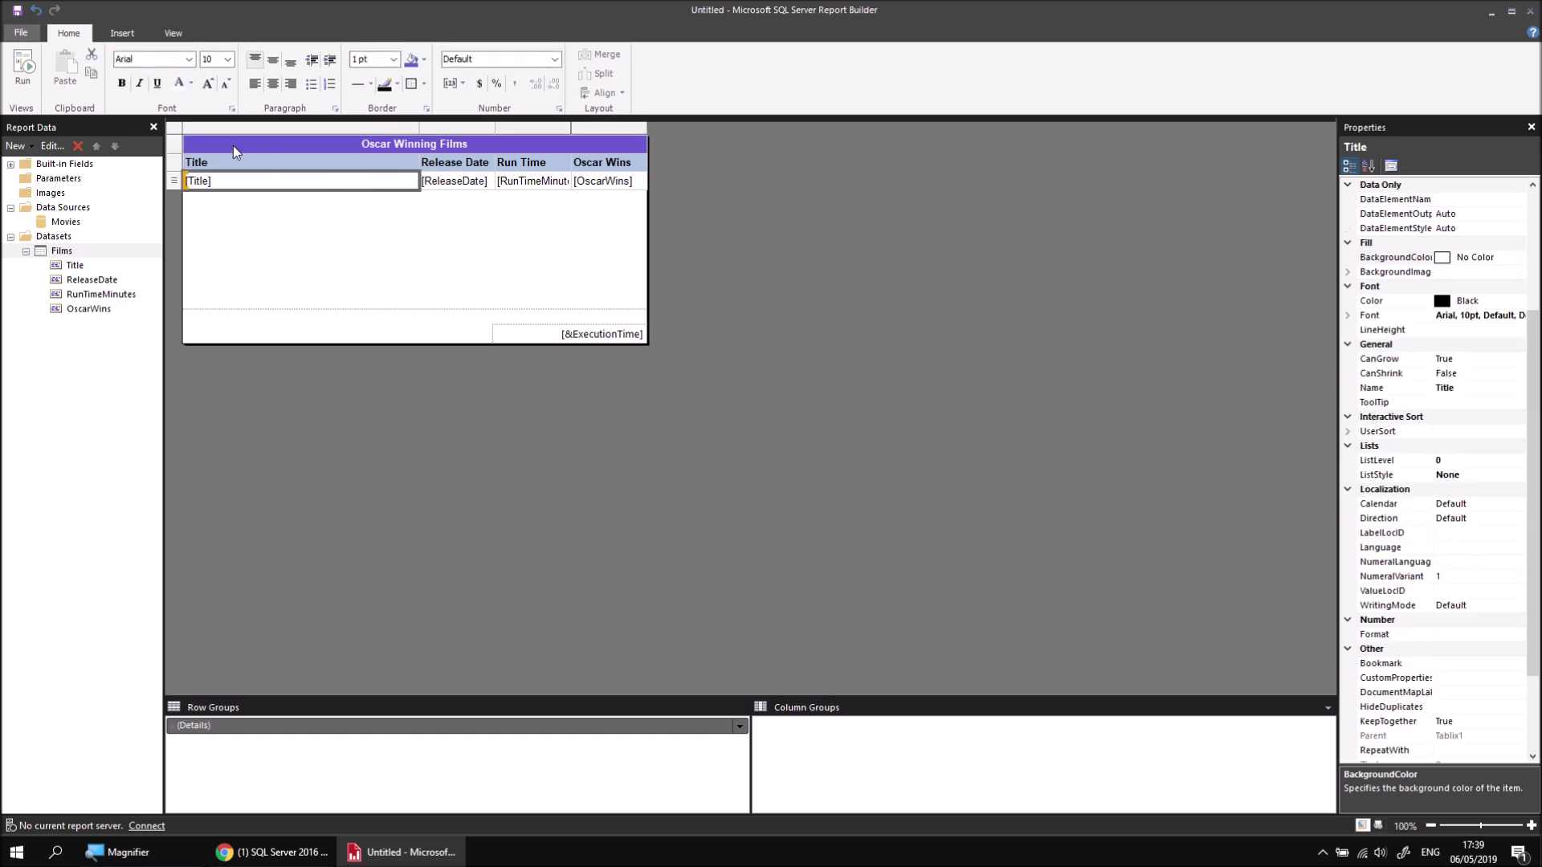
right_click(177, 126)
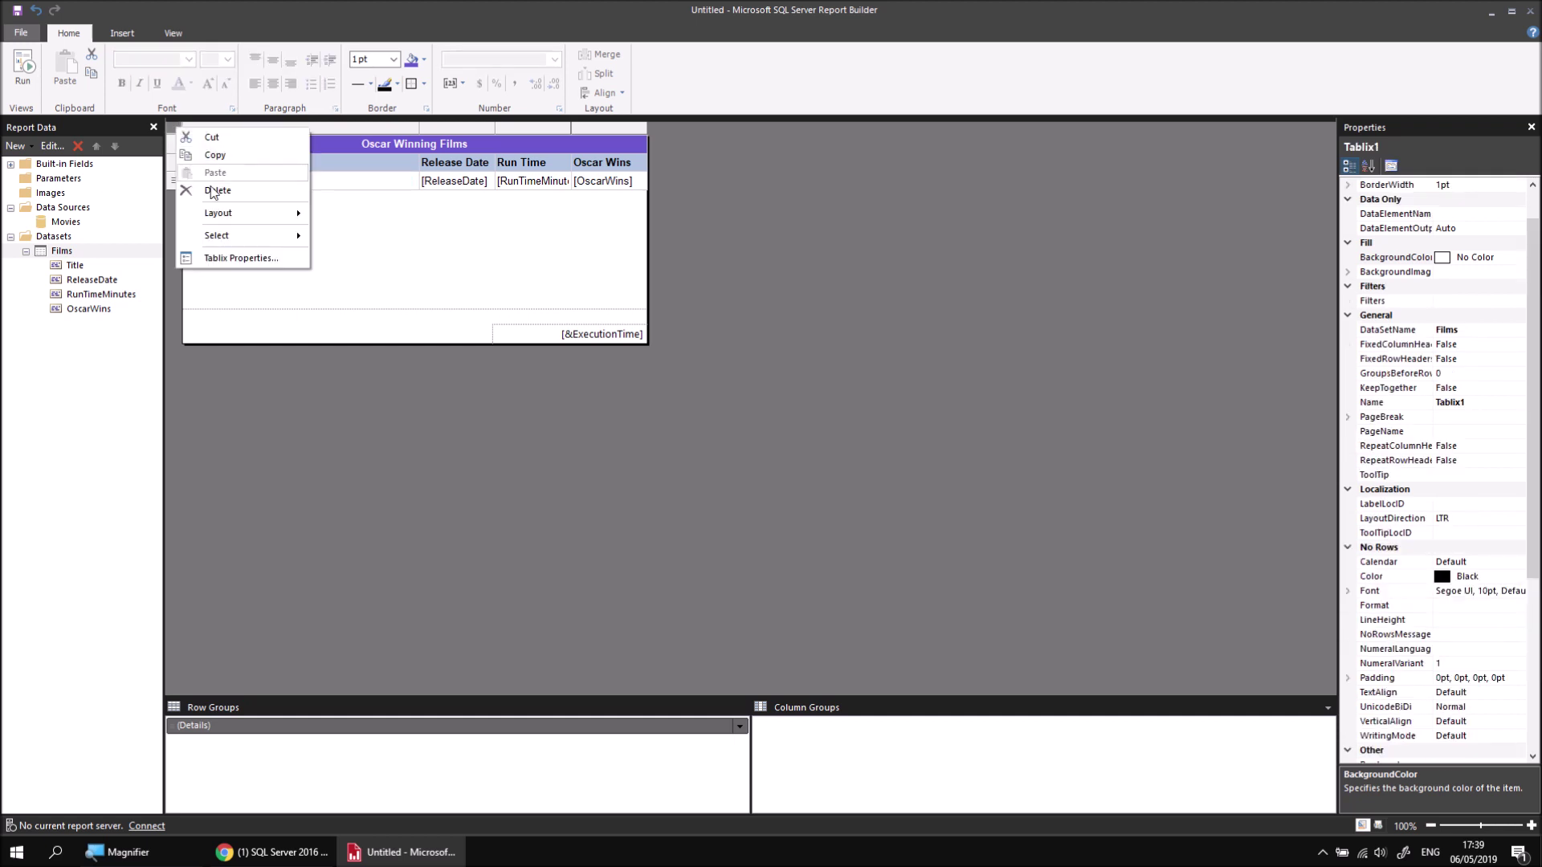
left_click(249, 260)
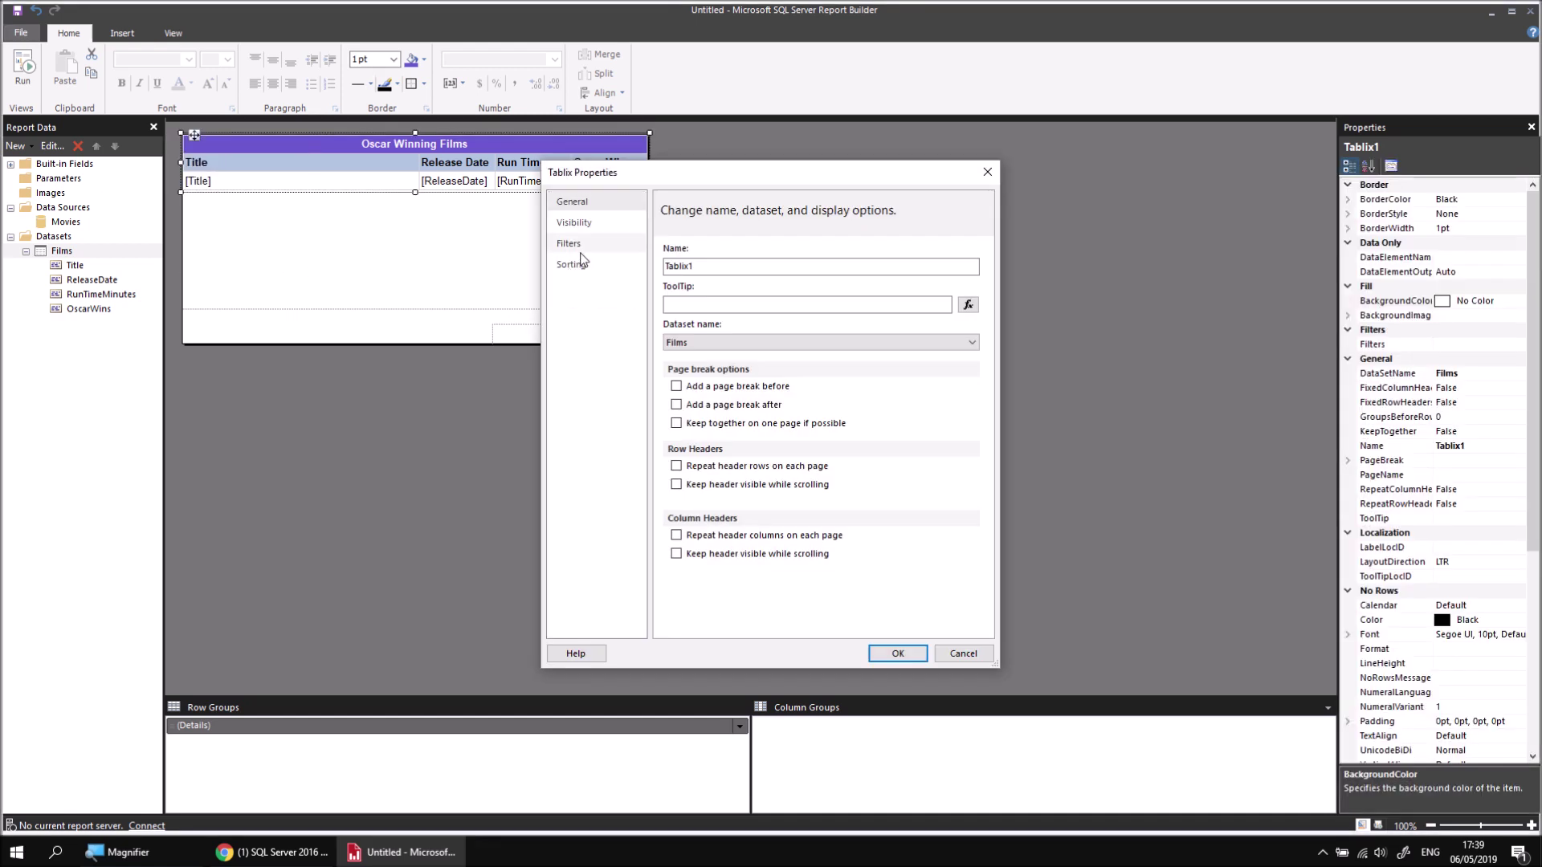
left_click(575, 245)
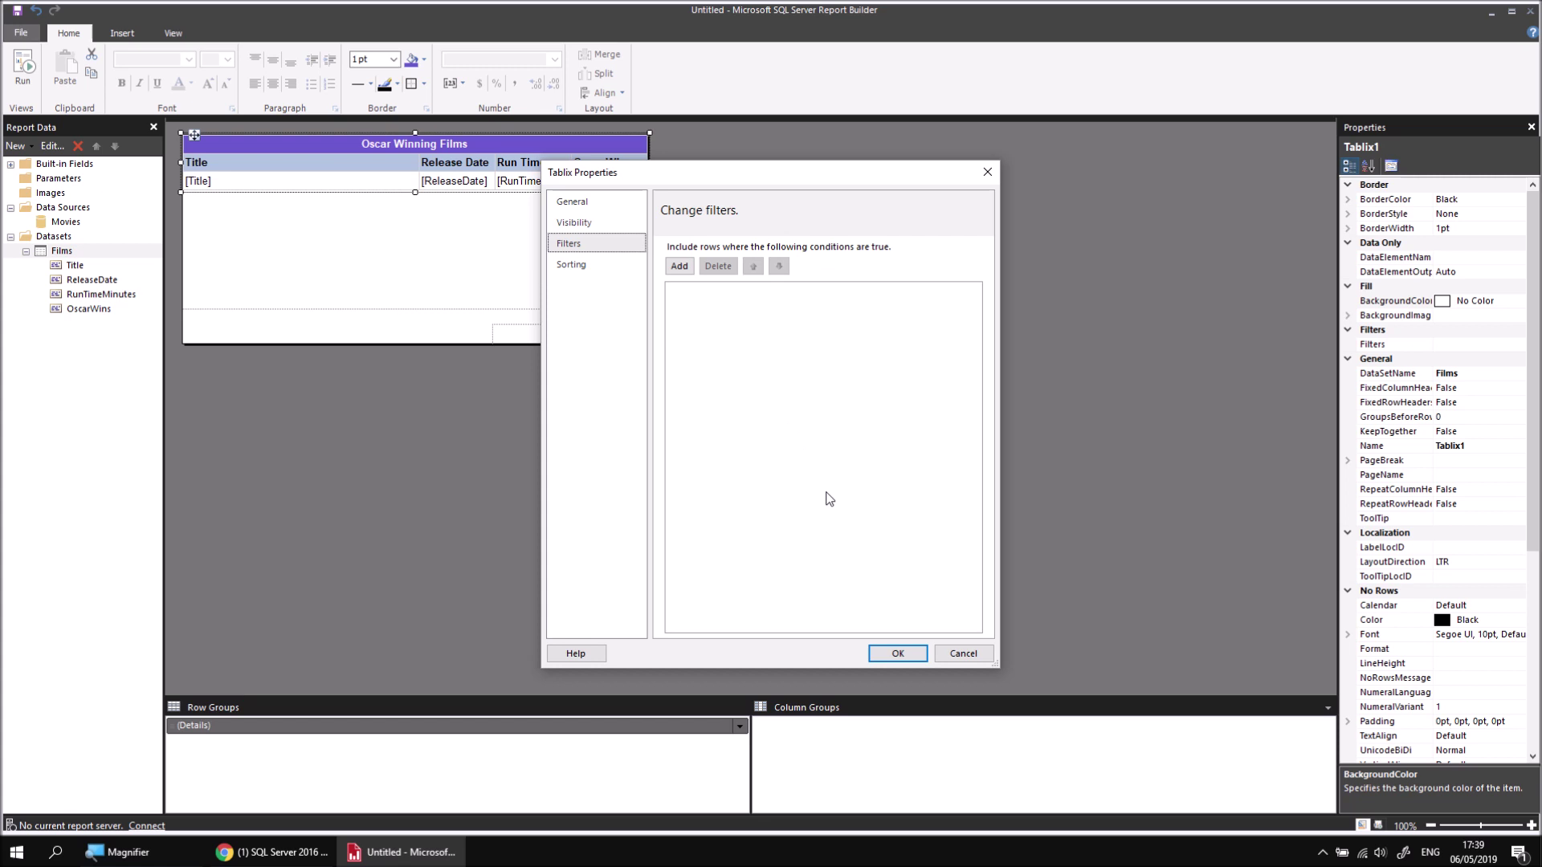
left_click(958, 657)
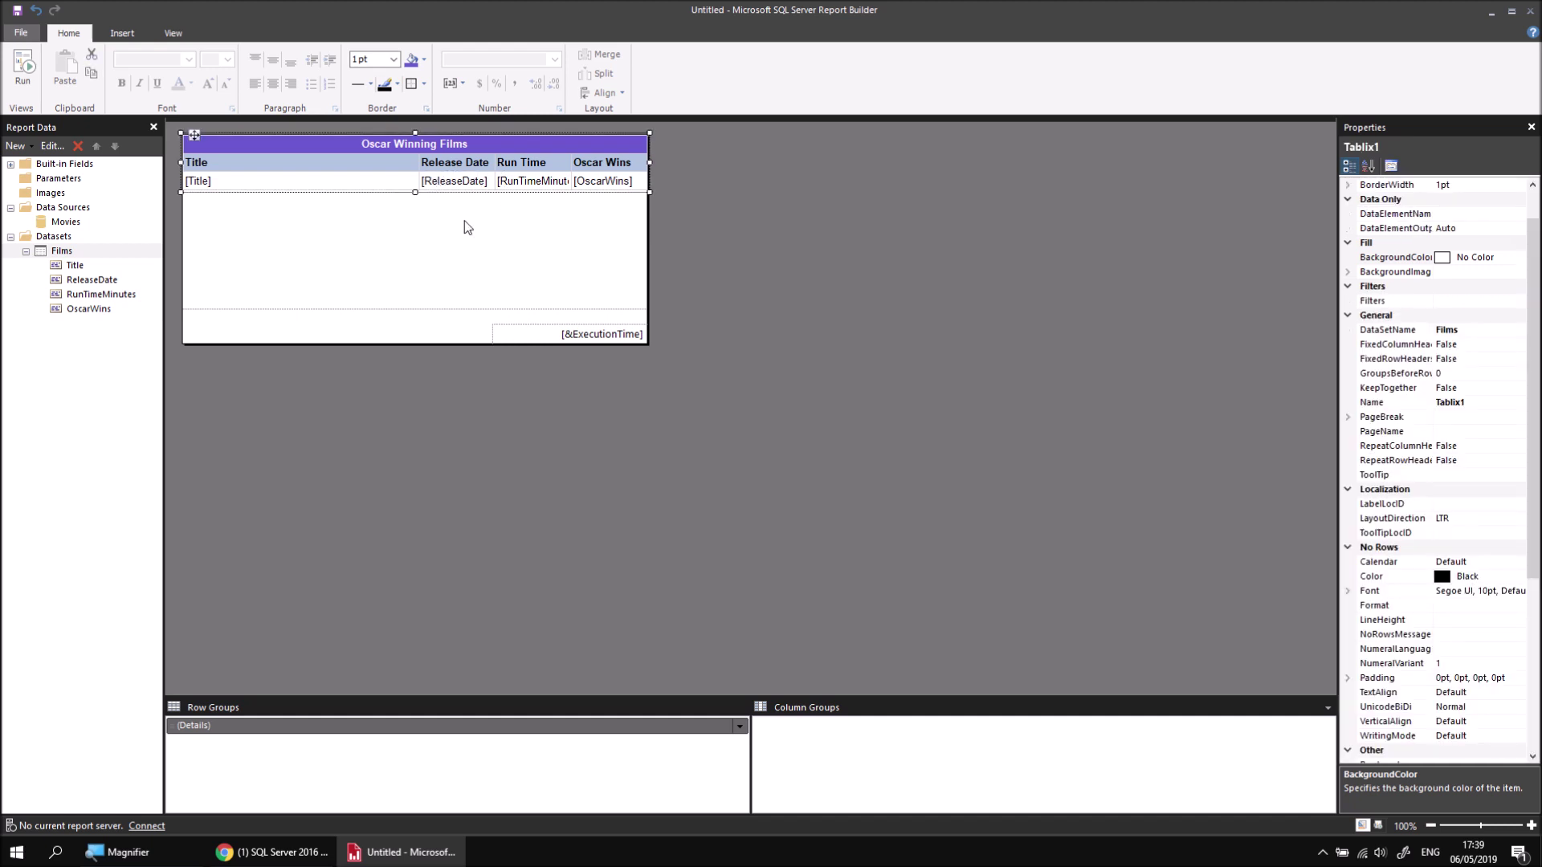
Add a filter to the table that only includes rows where OscarWins is greater than 0
left_click(1386, 302)
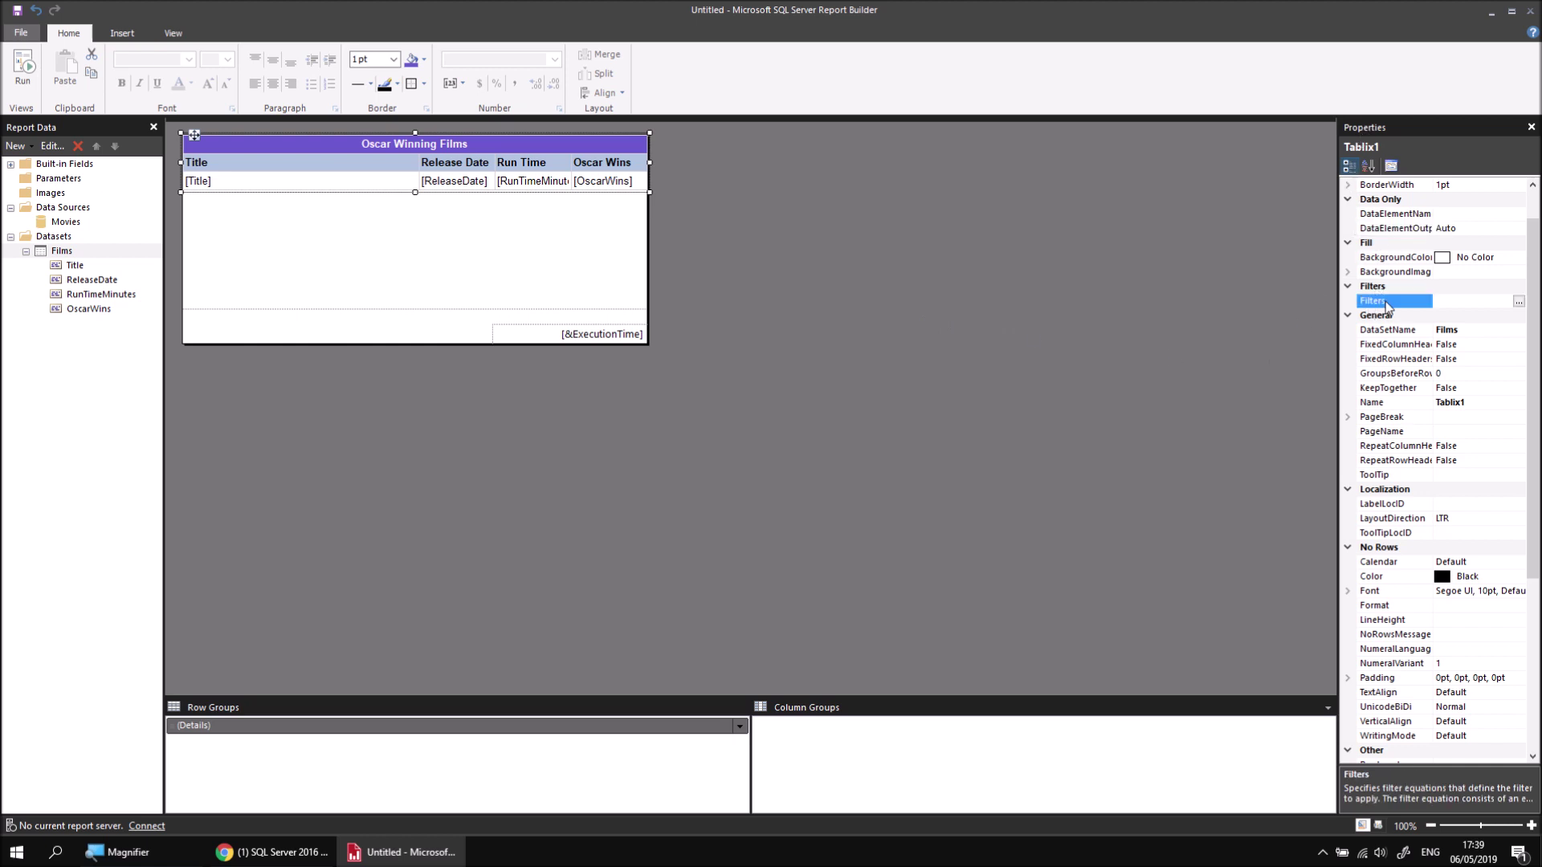
left_click(1519, 302)
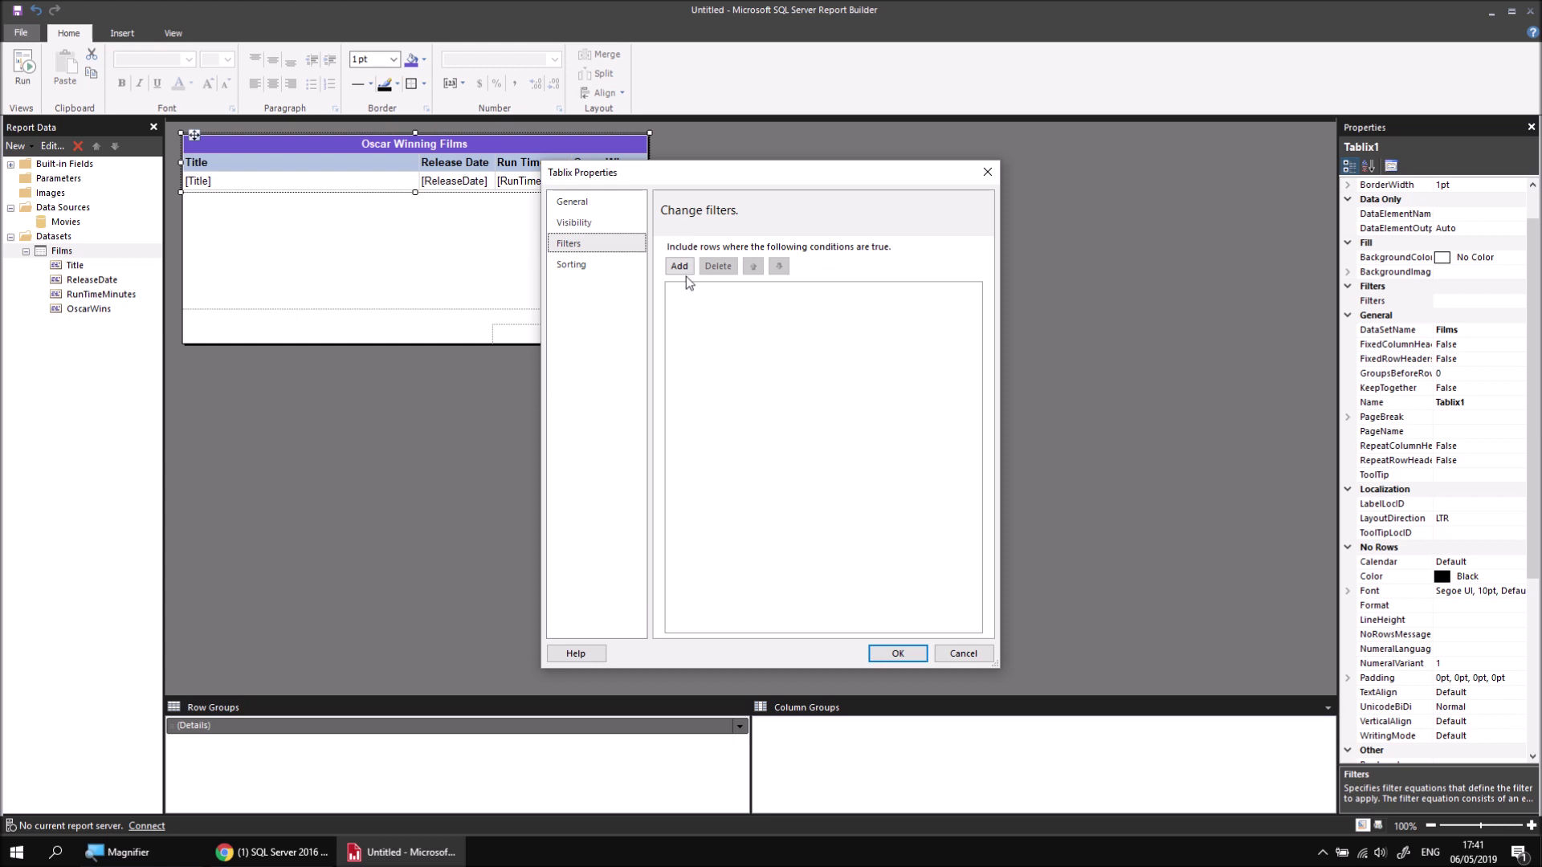
left_click(679, 266)
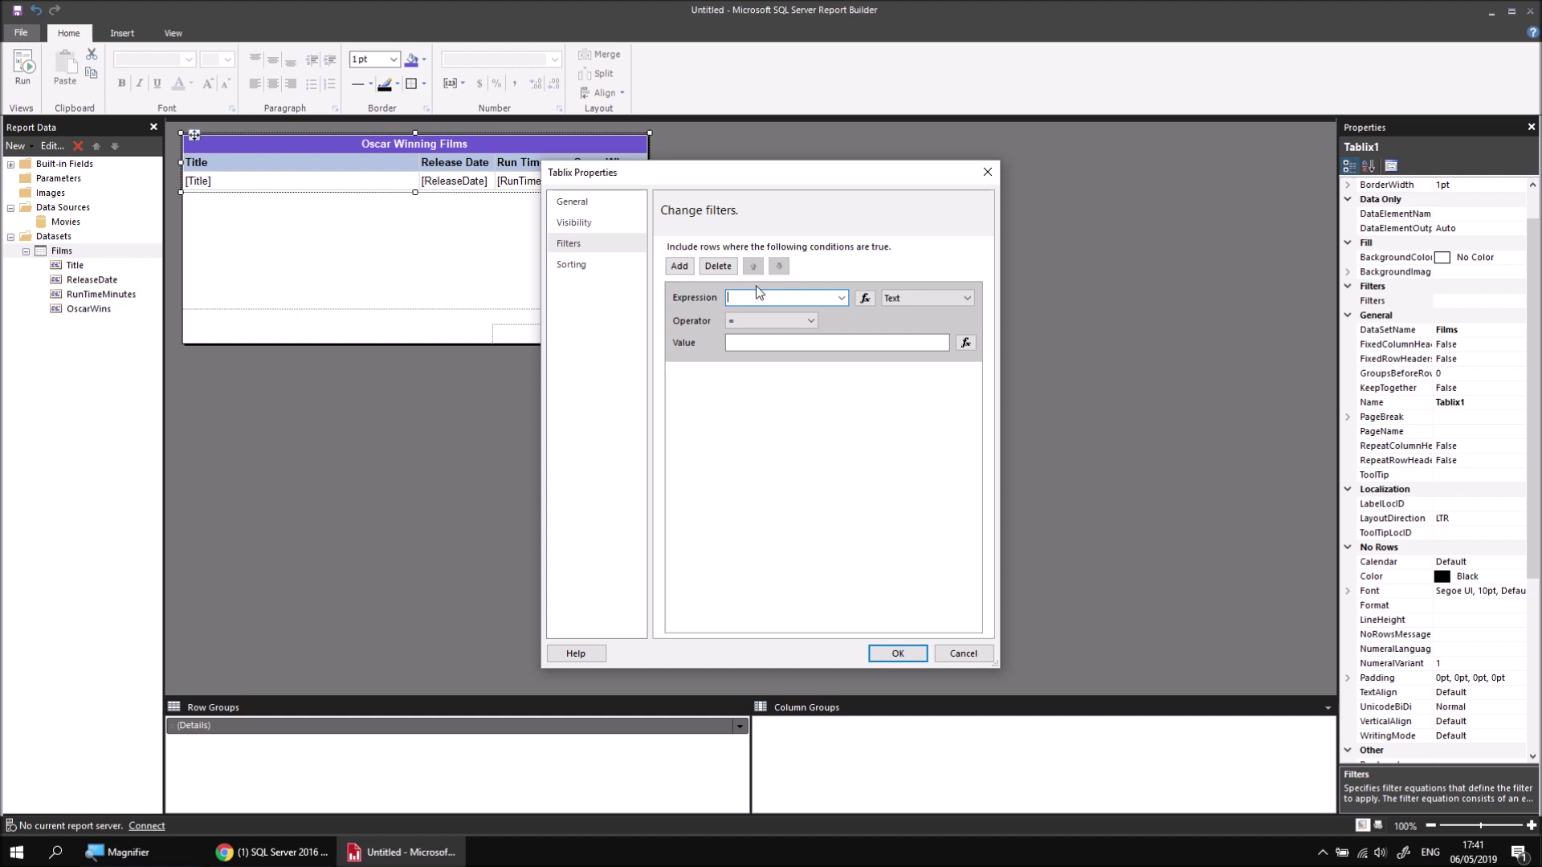
left_click(842, 298)
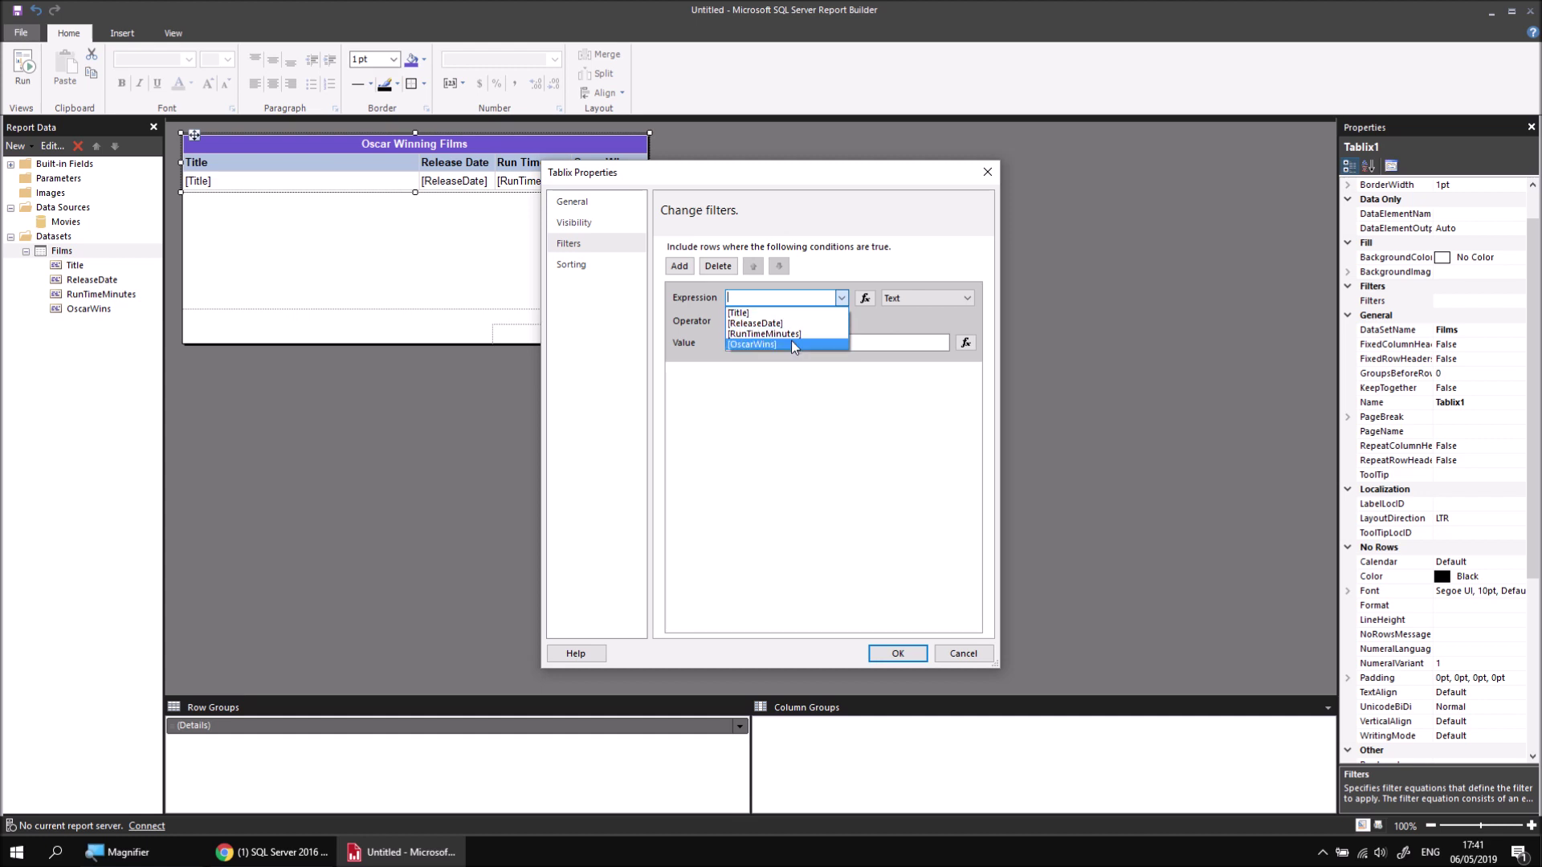
left_click(792, 344)
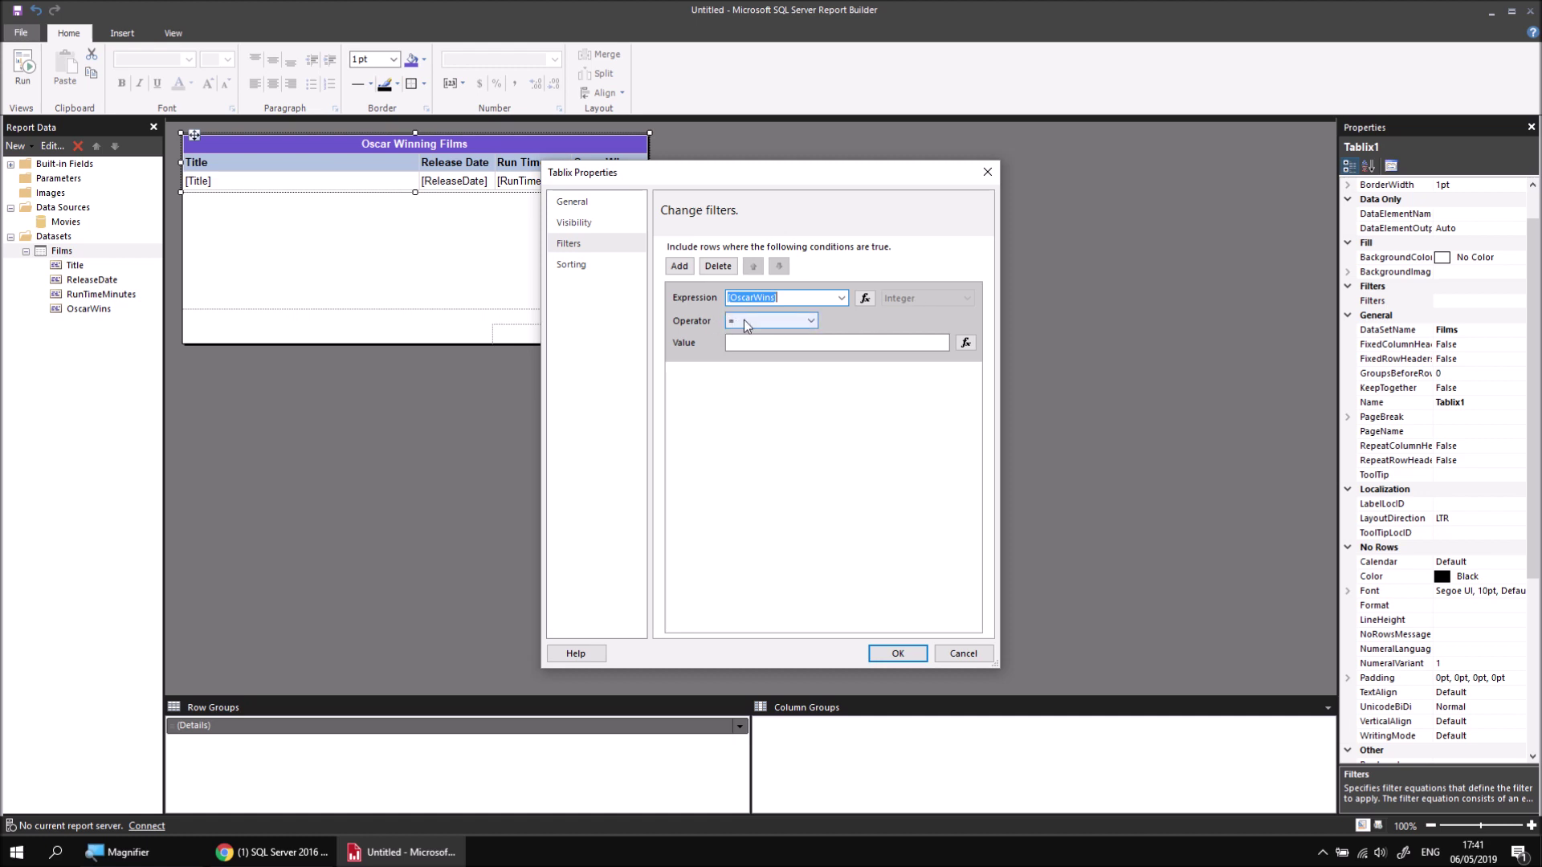
left_click(811, 322)
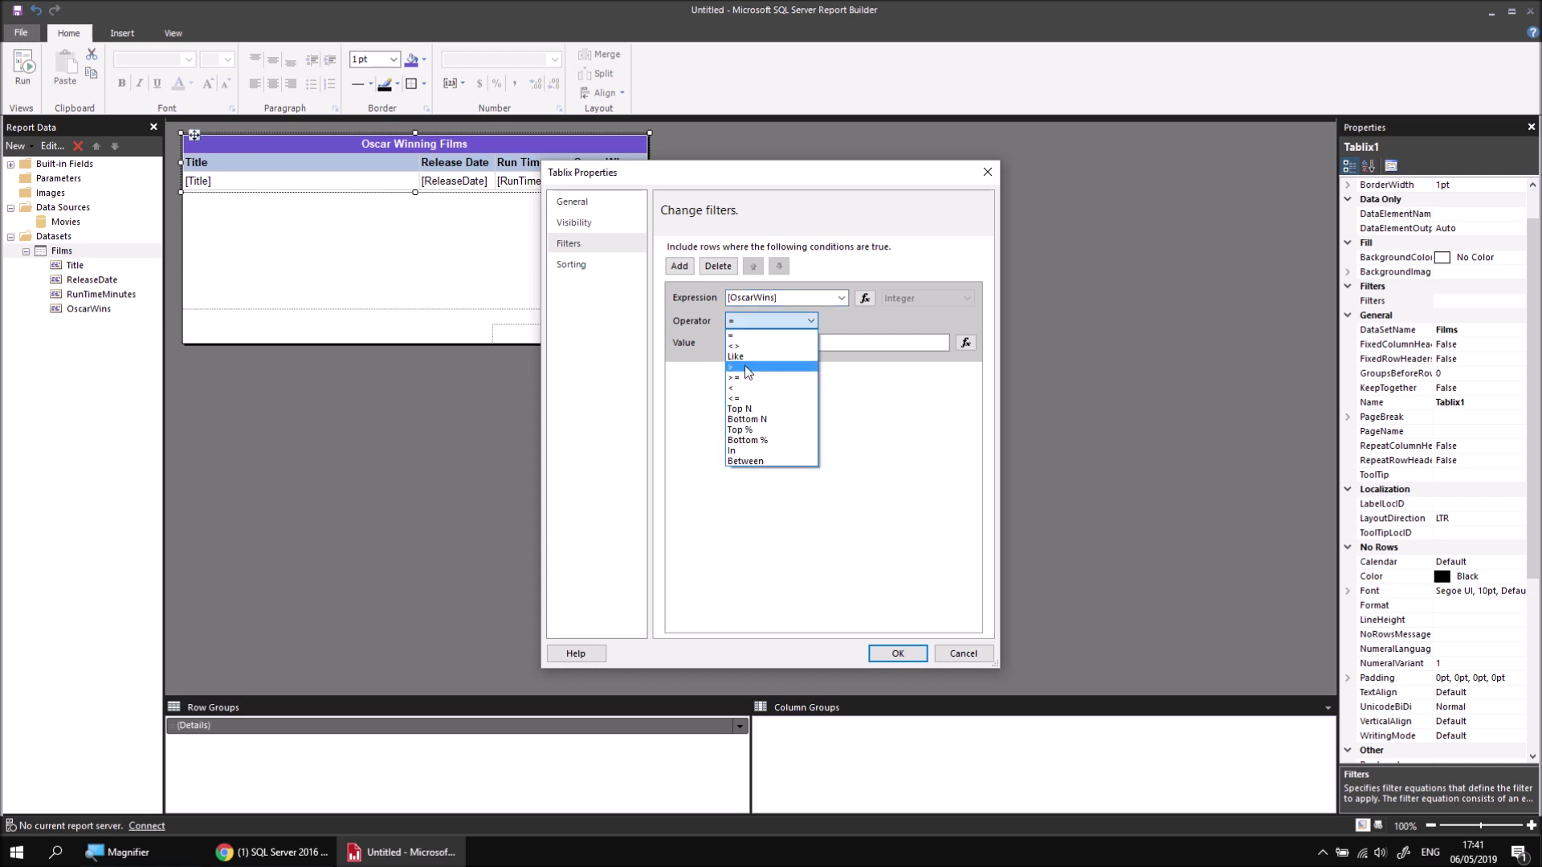
left_click(745, 366)
left_click(758, 350)
type("0")
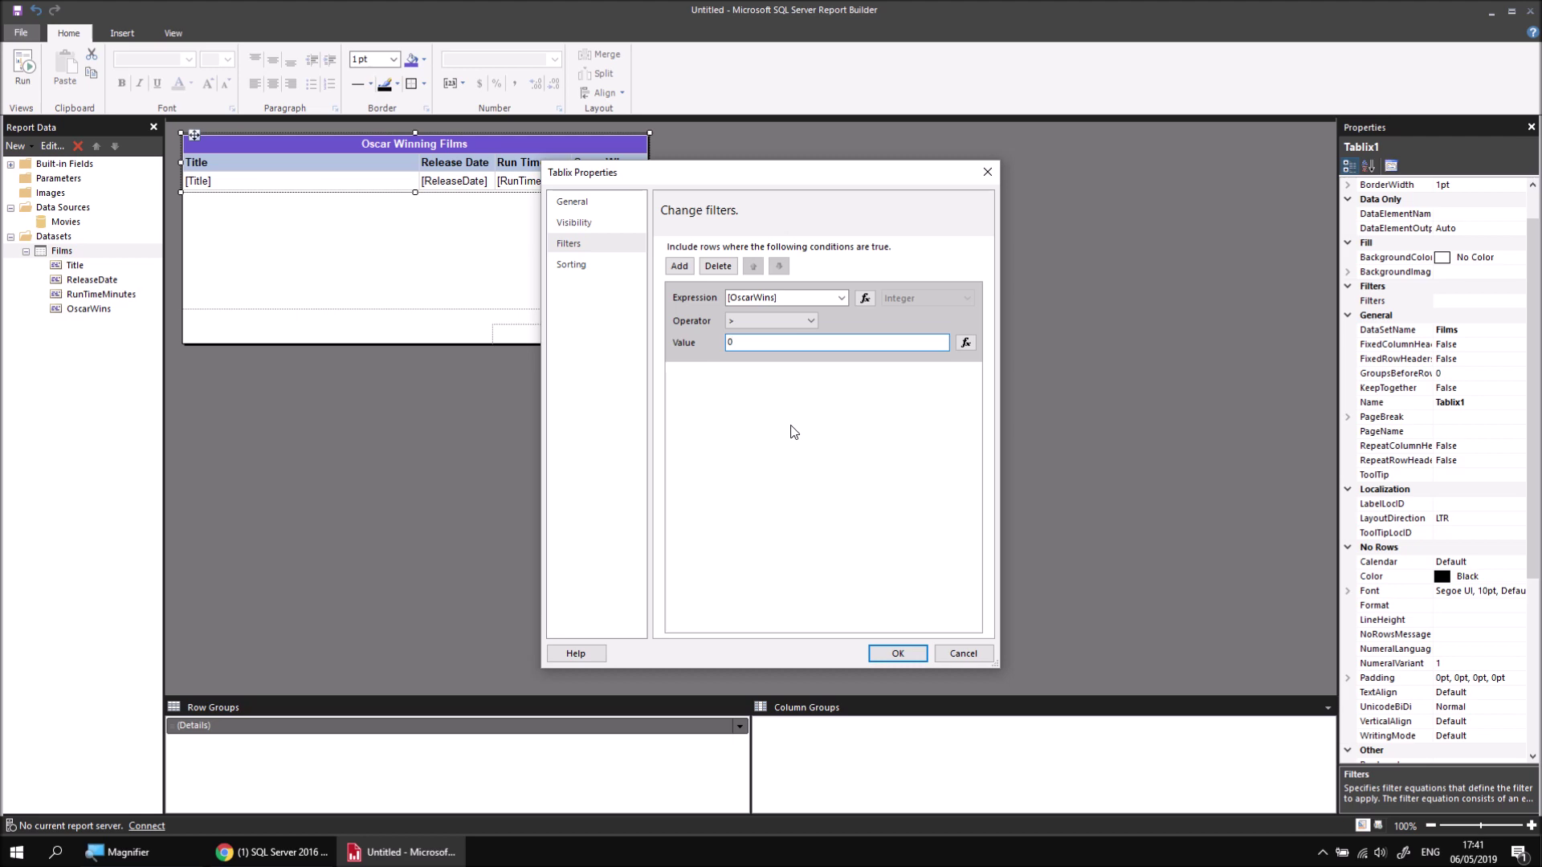
left_click(898, 653)
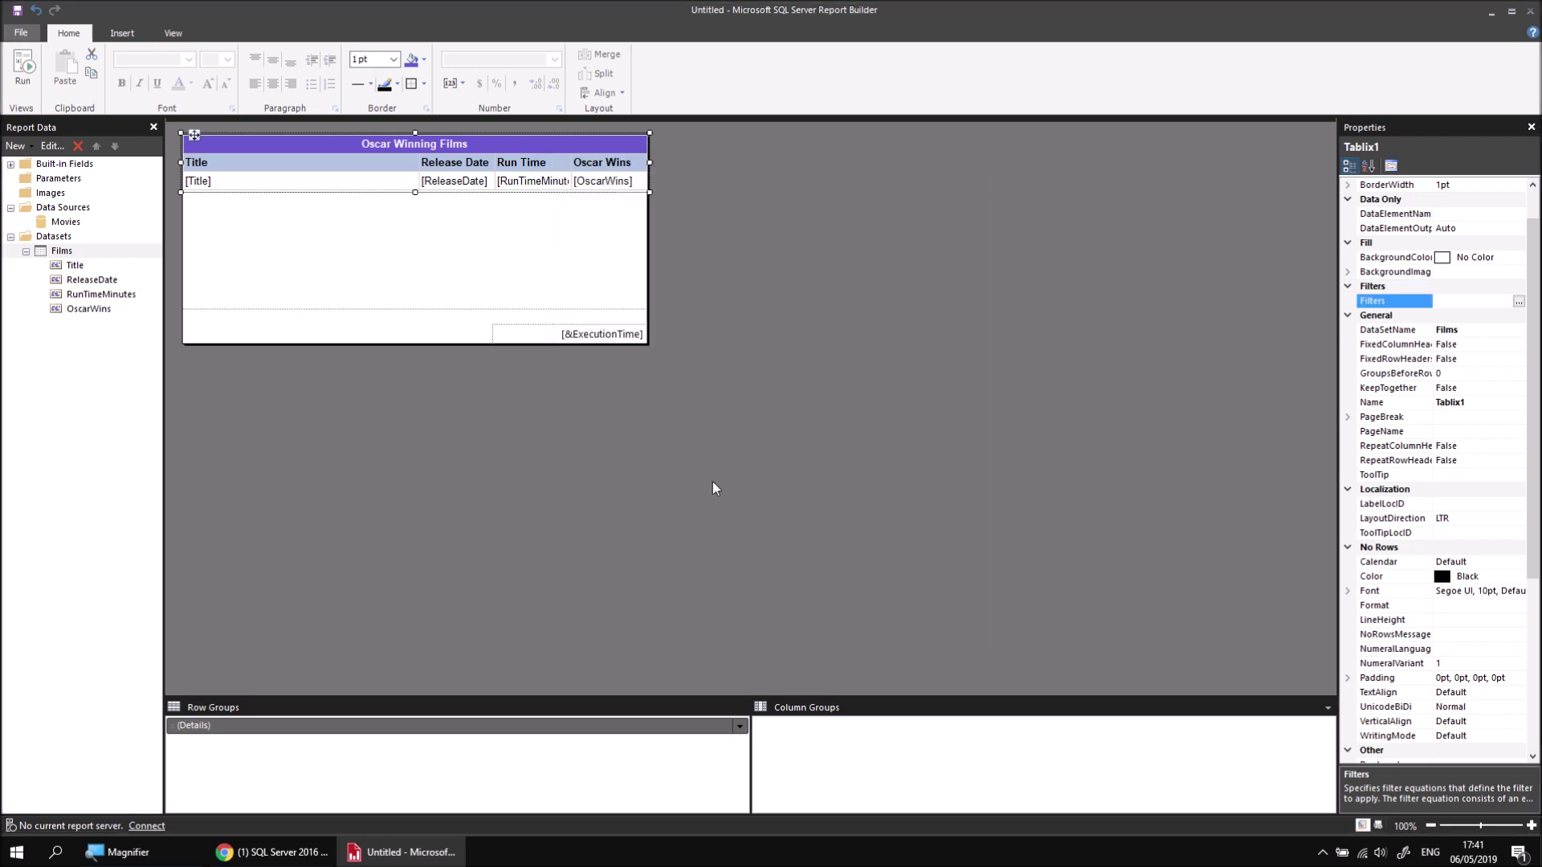
Run the report to check the effect of the OscarWins filter, and return to the report design
left_click(22, 68)
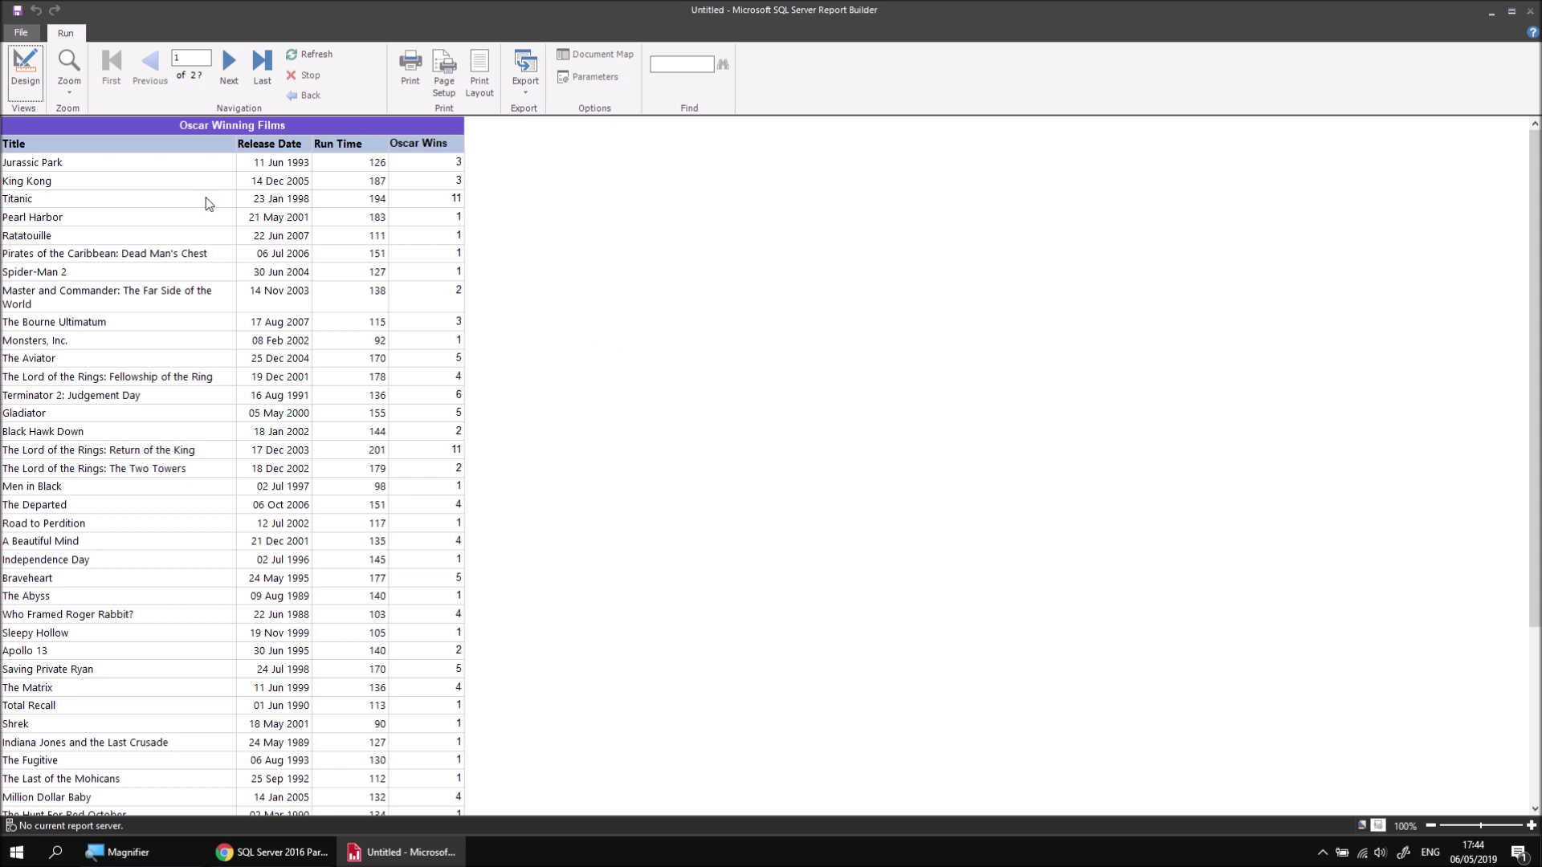
left_click(30, 81)
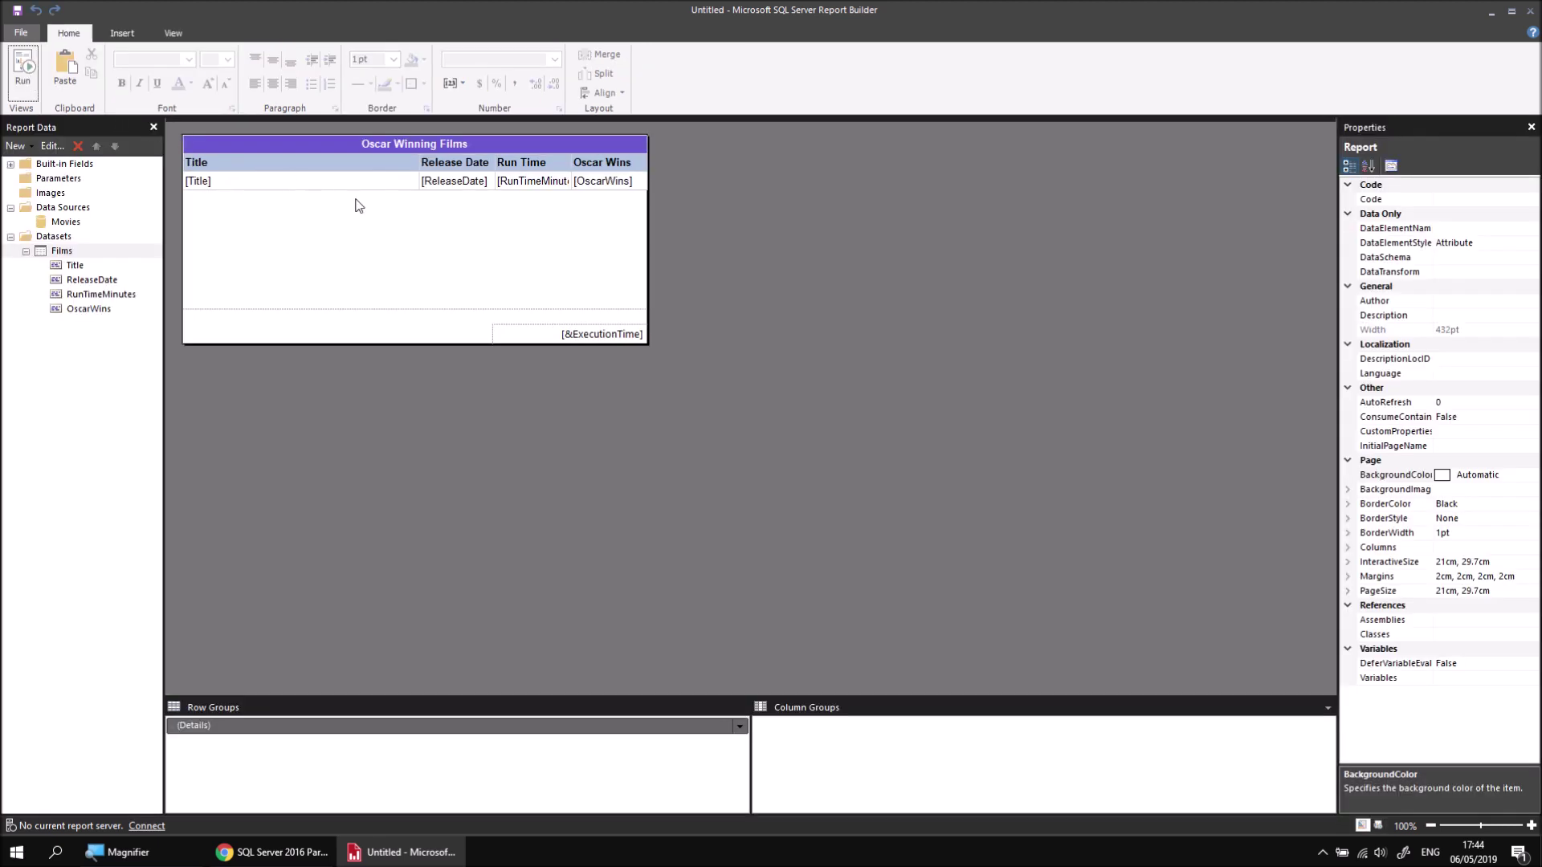
Duplicate the Oscar Winning Films table and place the copy to the right of the original, aligned with its upper edge
left_click_drag(450, 245, 389, 167)
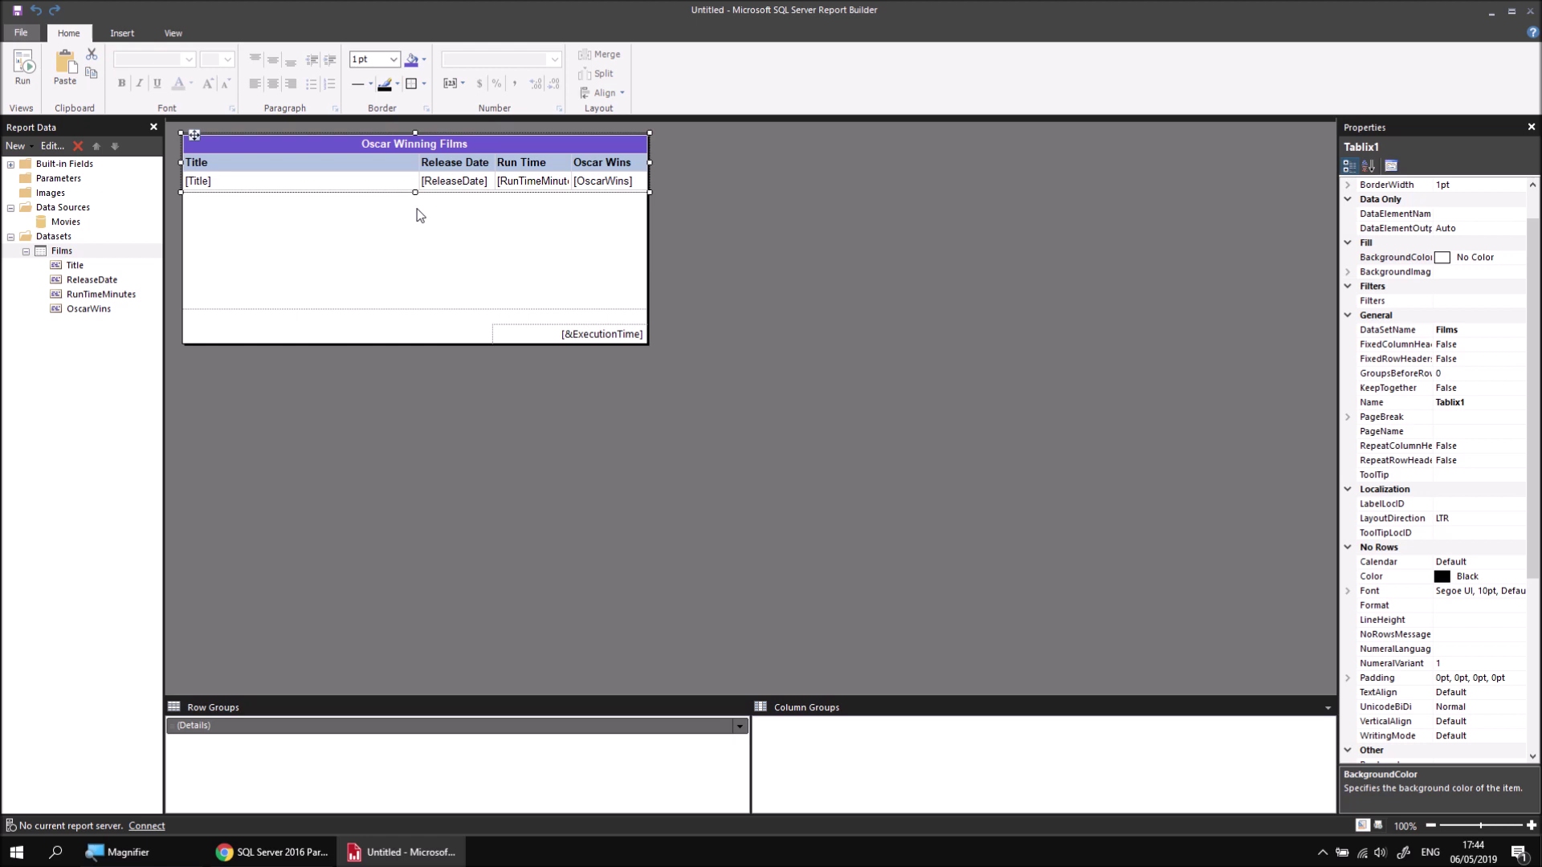
key("ctrl+v")
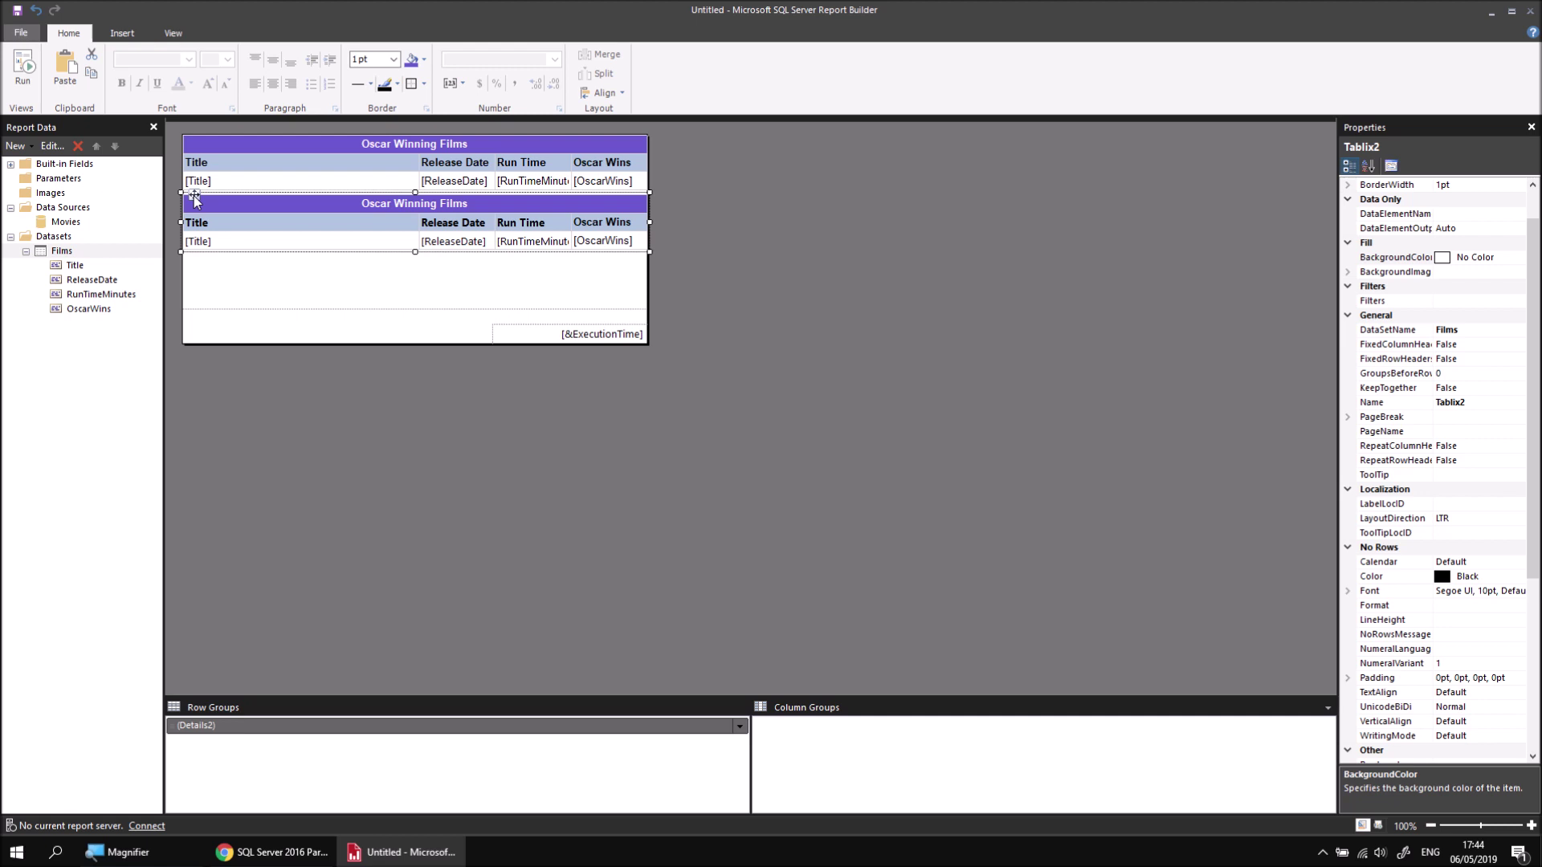
left_click_drag(194, 196, 686, 132)
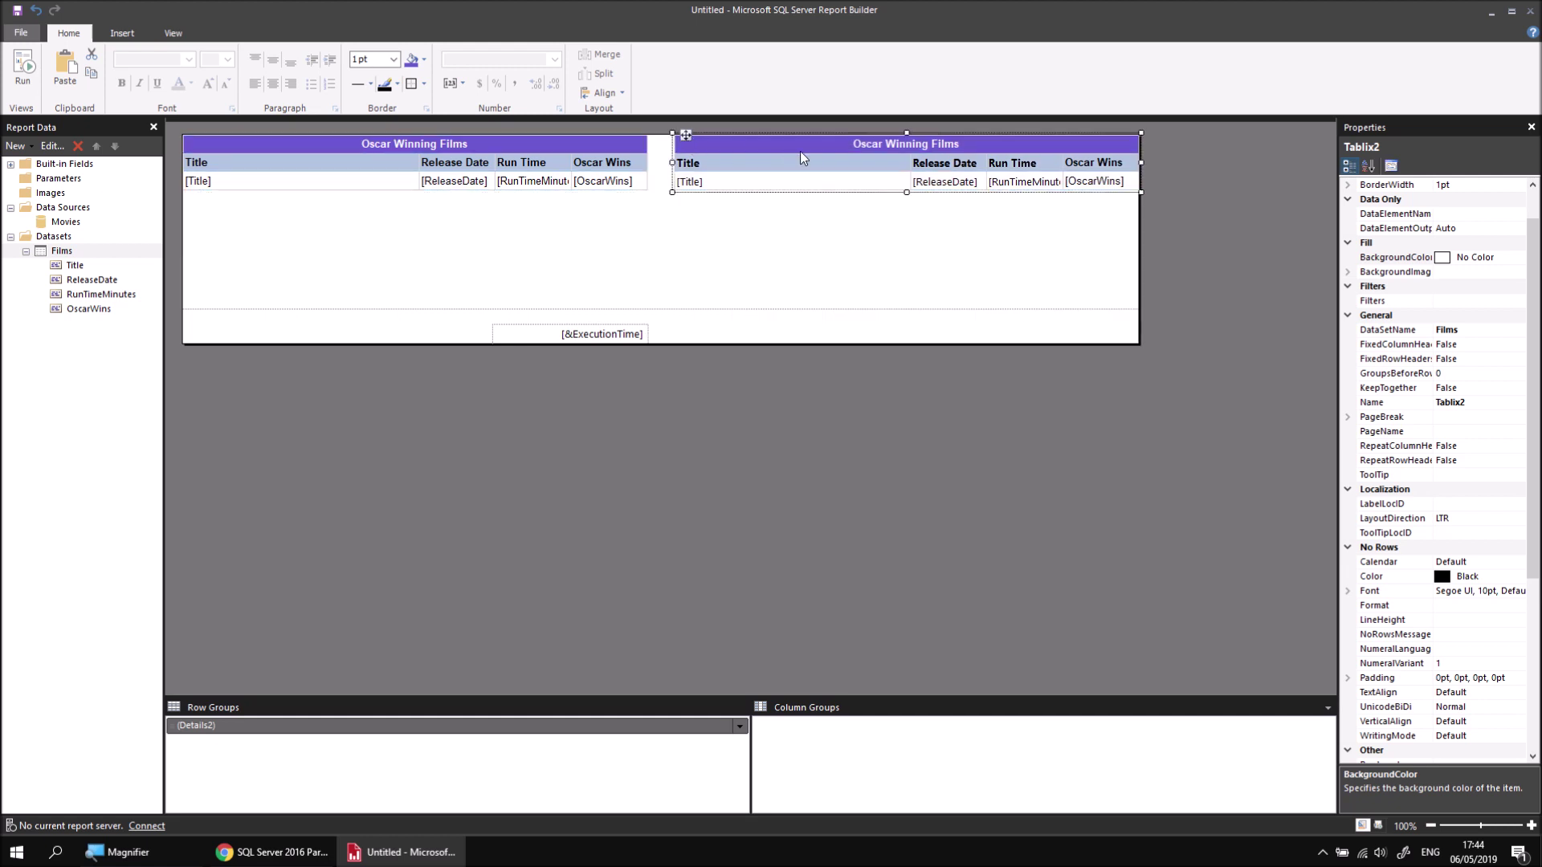
Change the copied table's title to "Non Oscar Winning Films"
left_click(851, 148)
left_click(854, 149)
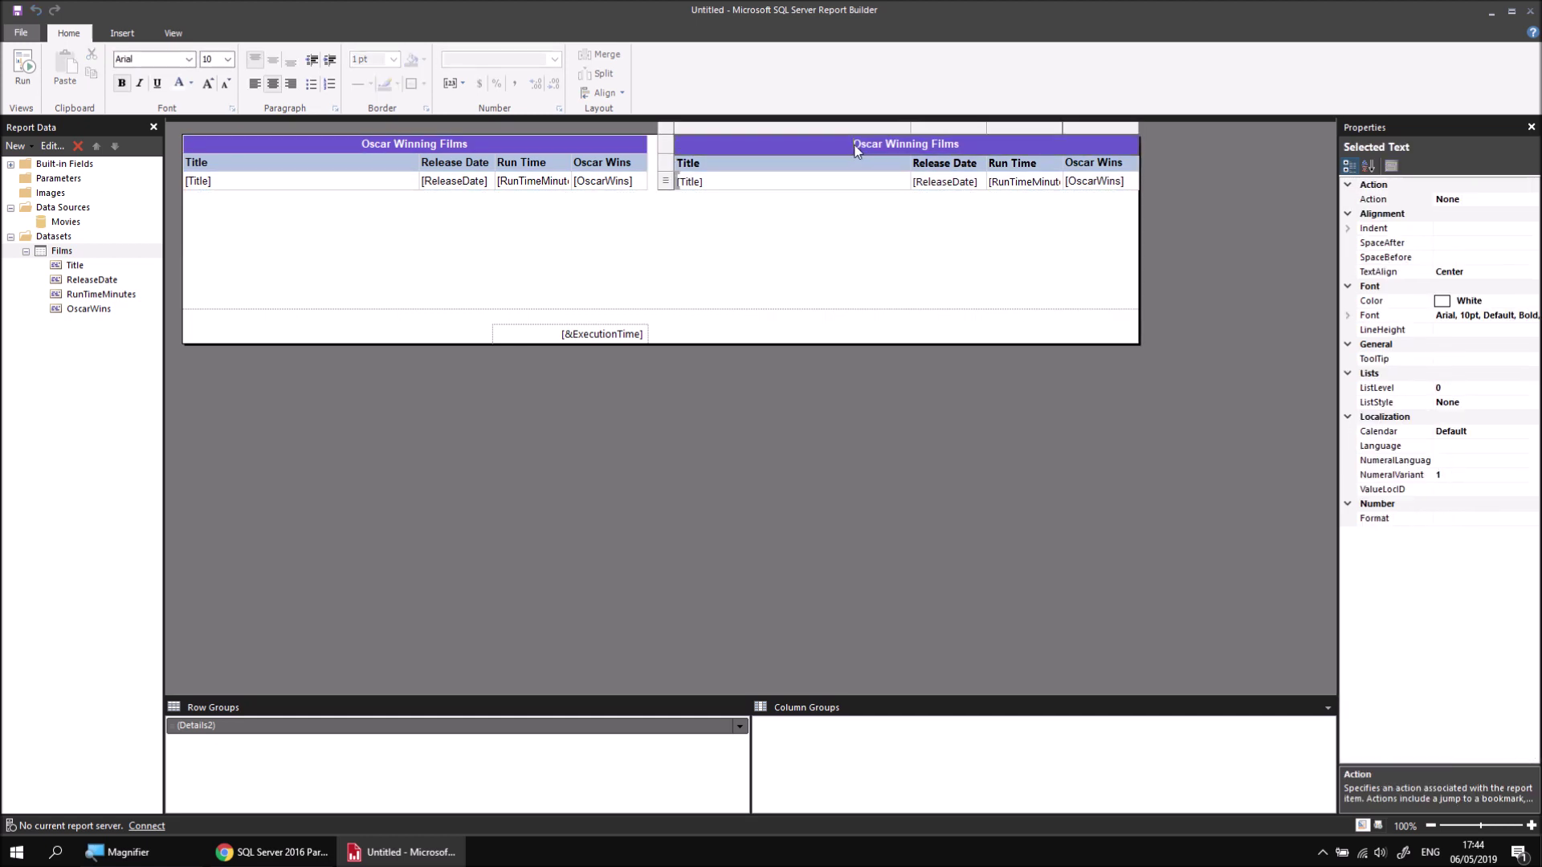
type("Non")
Change the Non Oscar Winning Films table's filter to OscarWins = 0 and run the report to check it
right_click(667, 127)
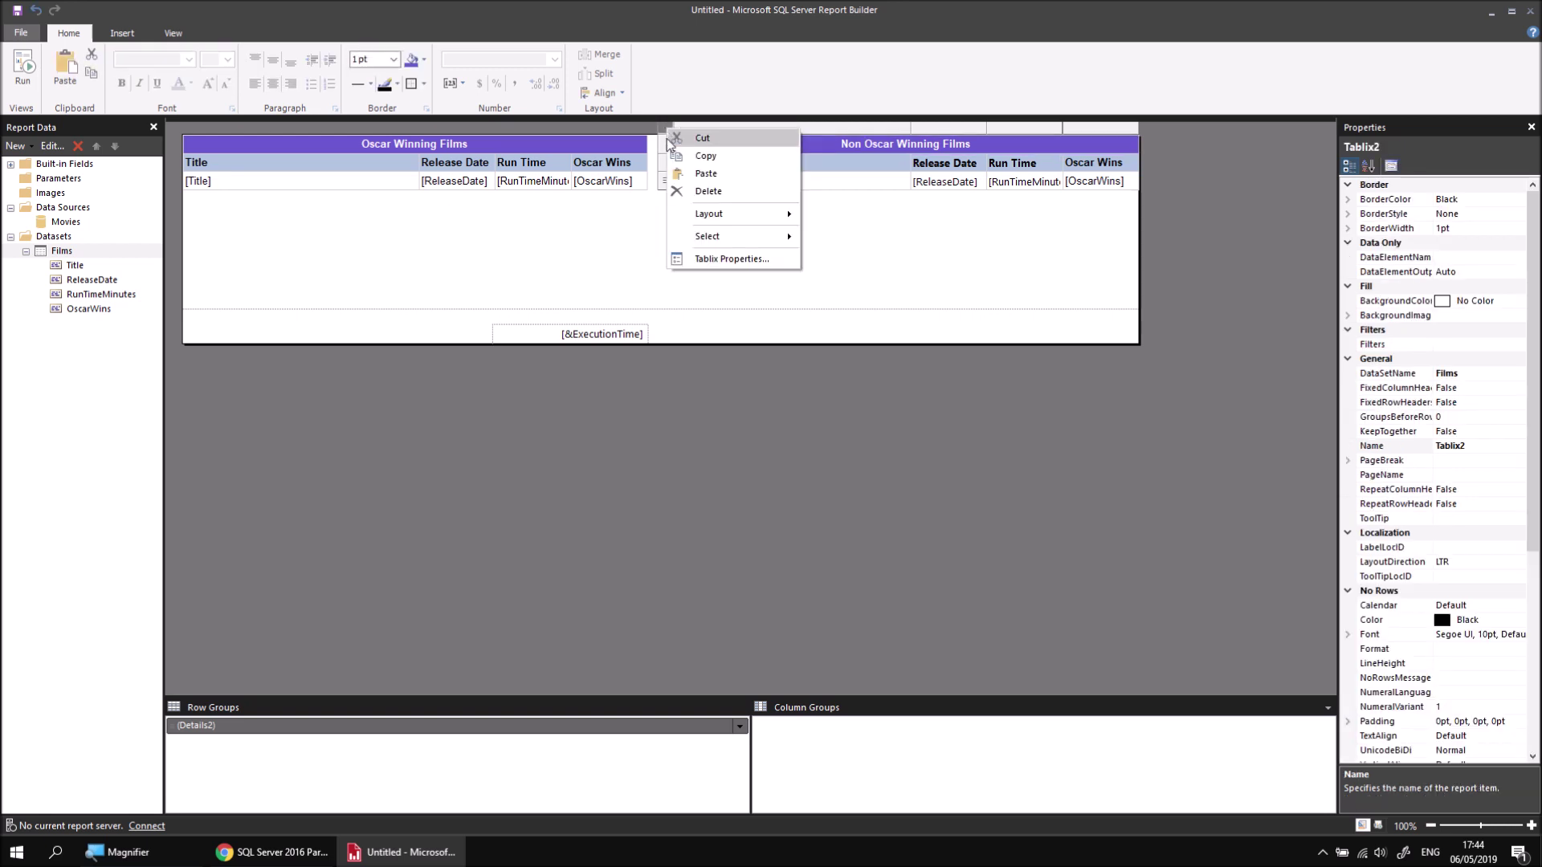
left_click(710, 258)
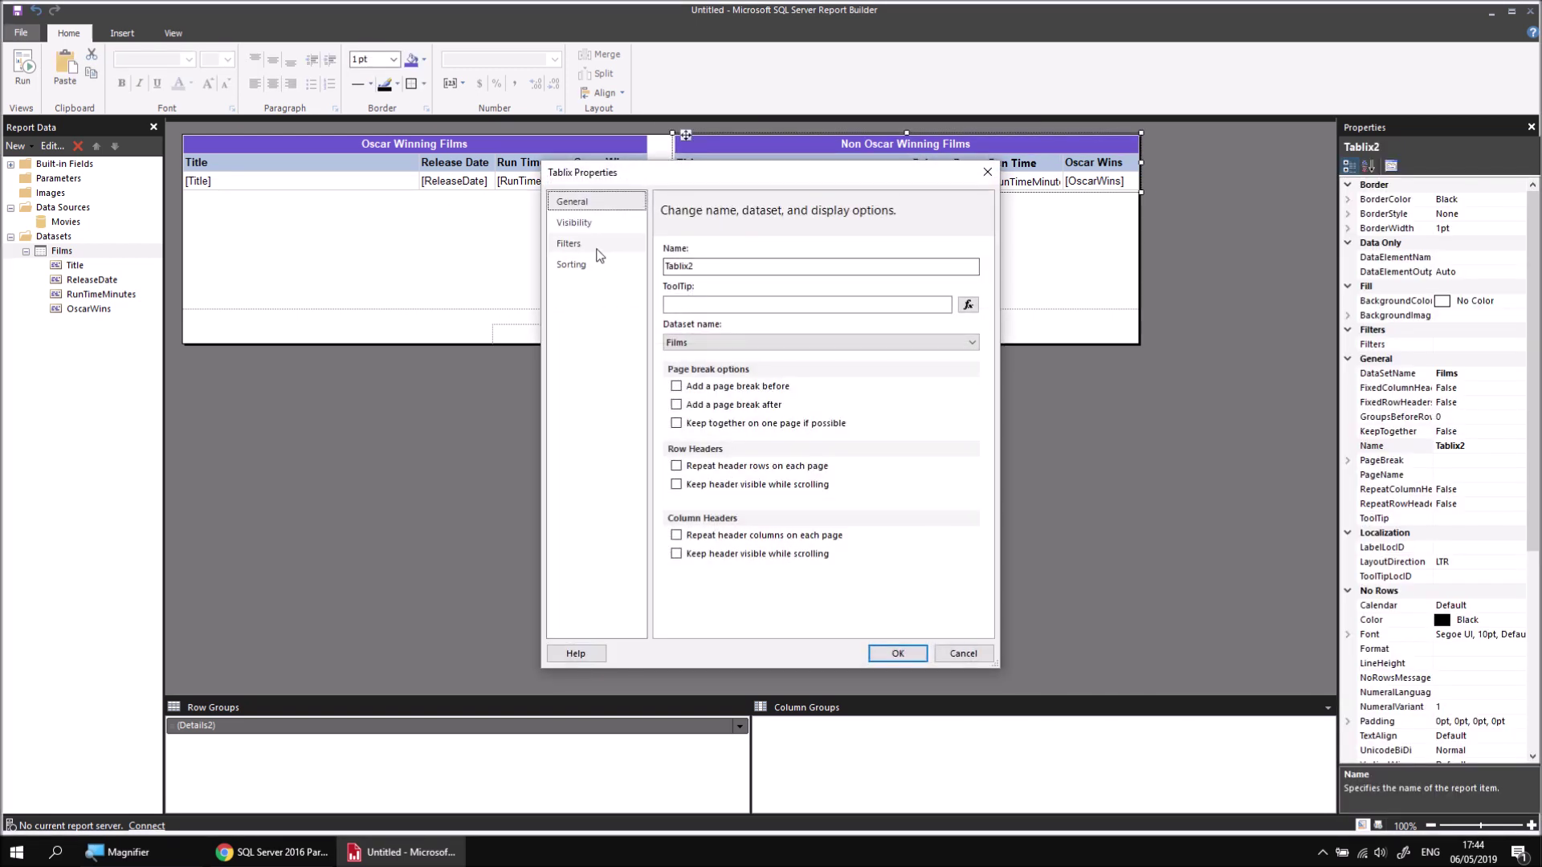
left_click(582, 248)
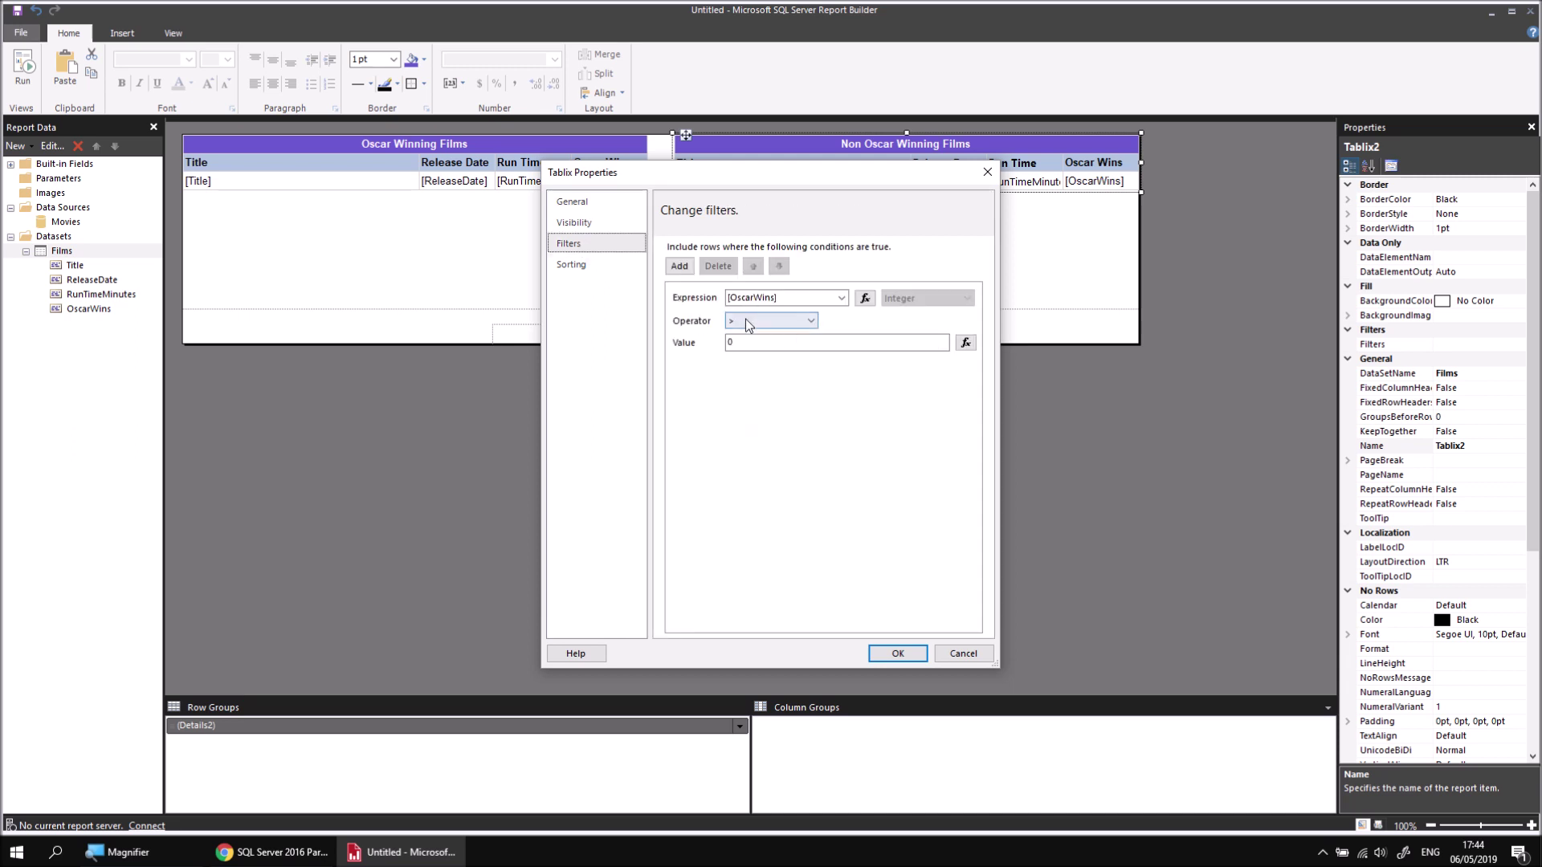
left_click(811, 321)
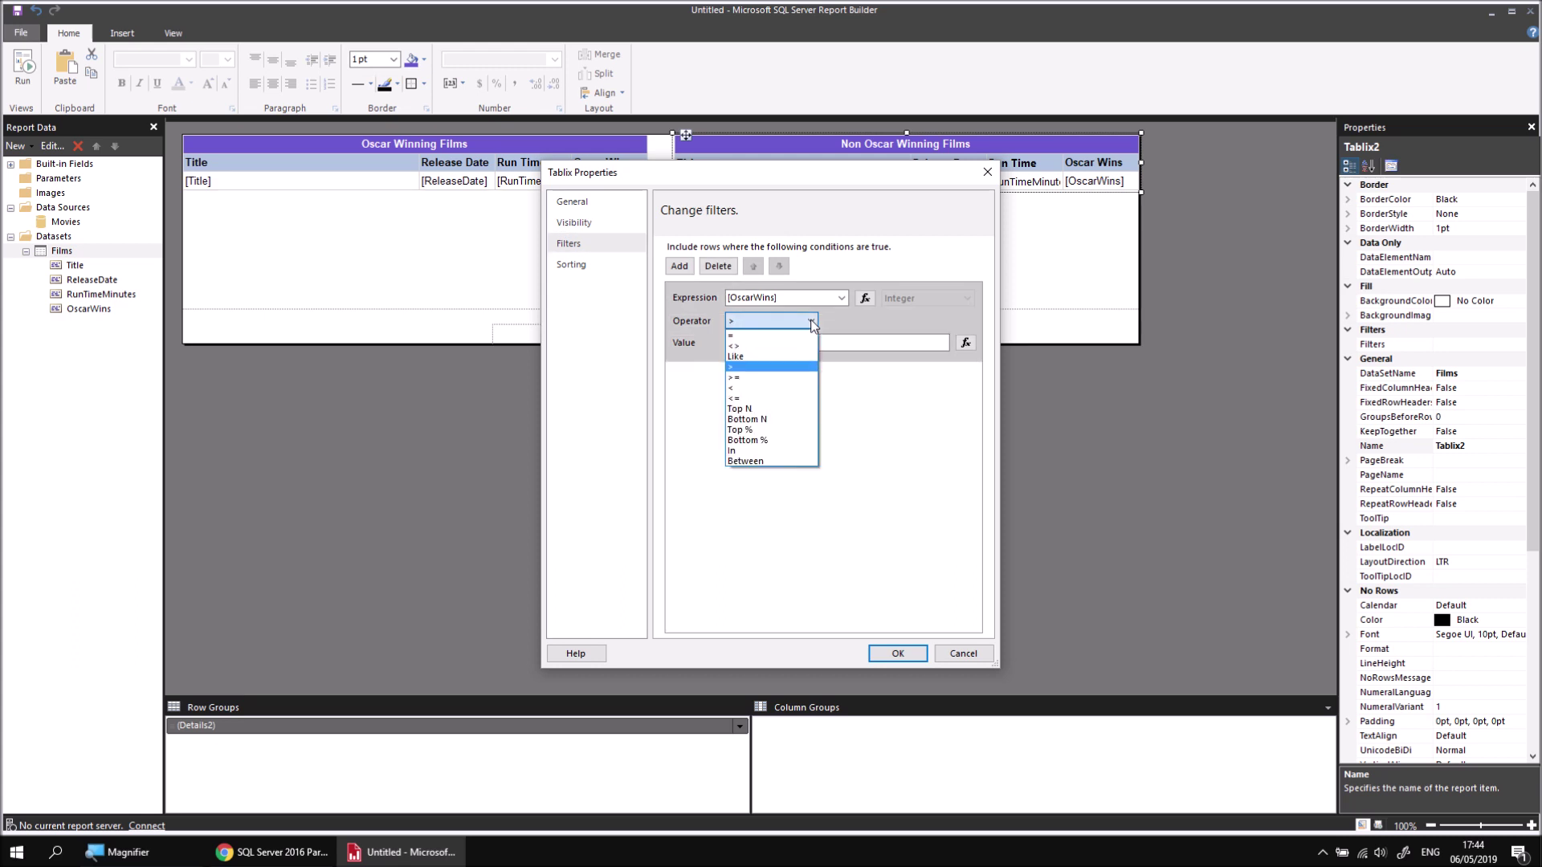
left_click(750, 335)
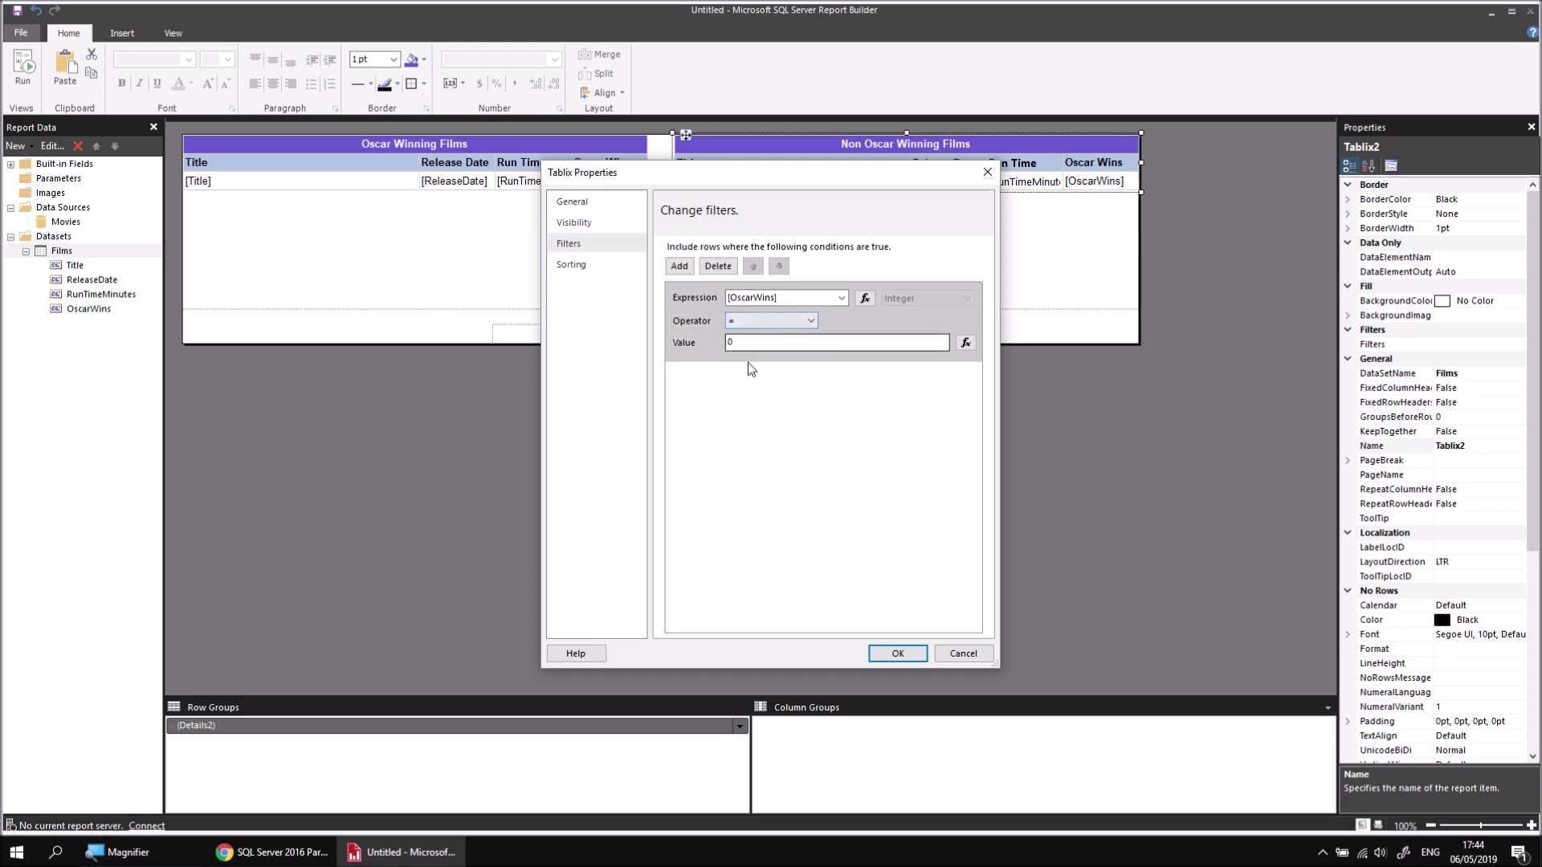
left_click(886, 653)
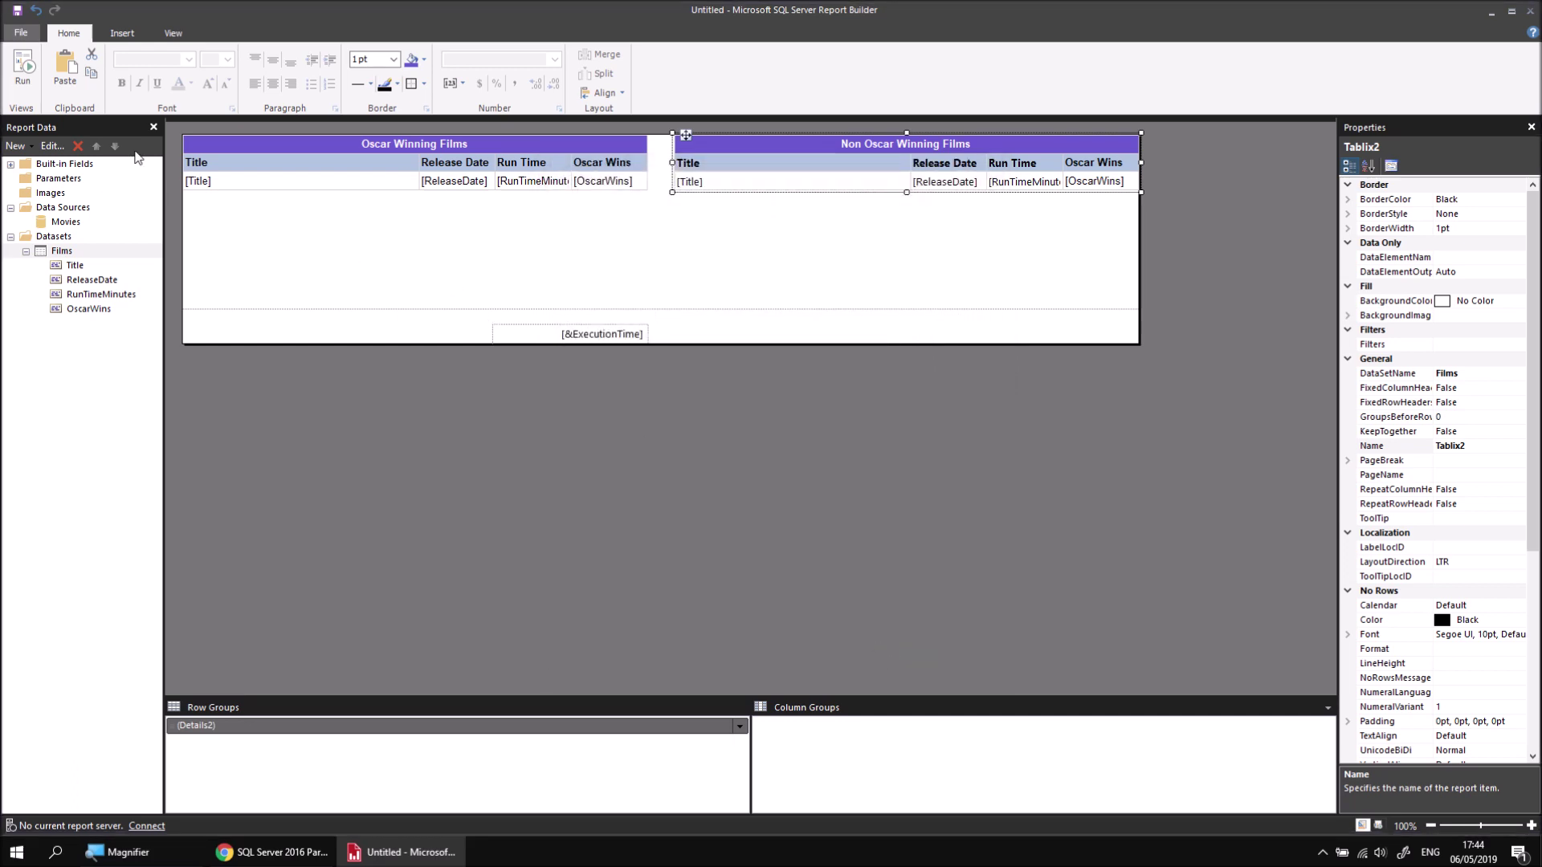
left_click(22, 72)
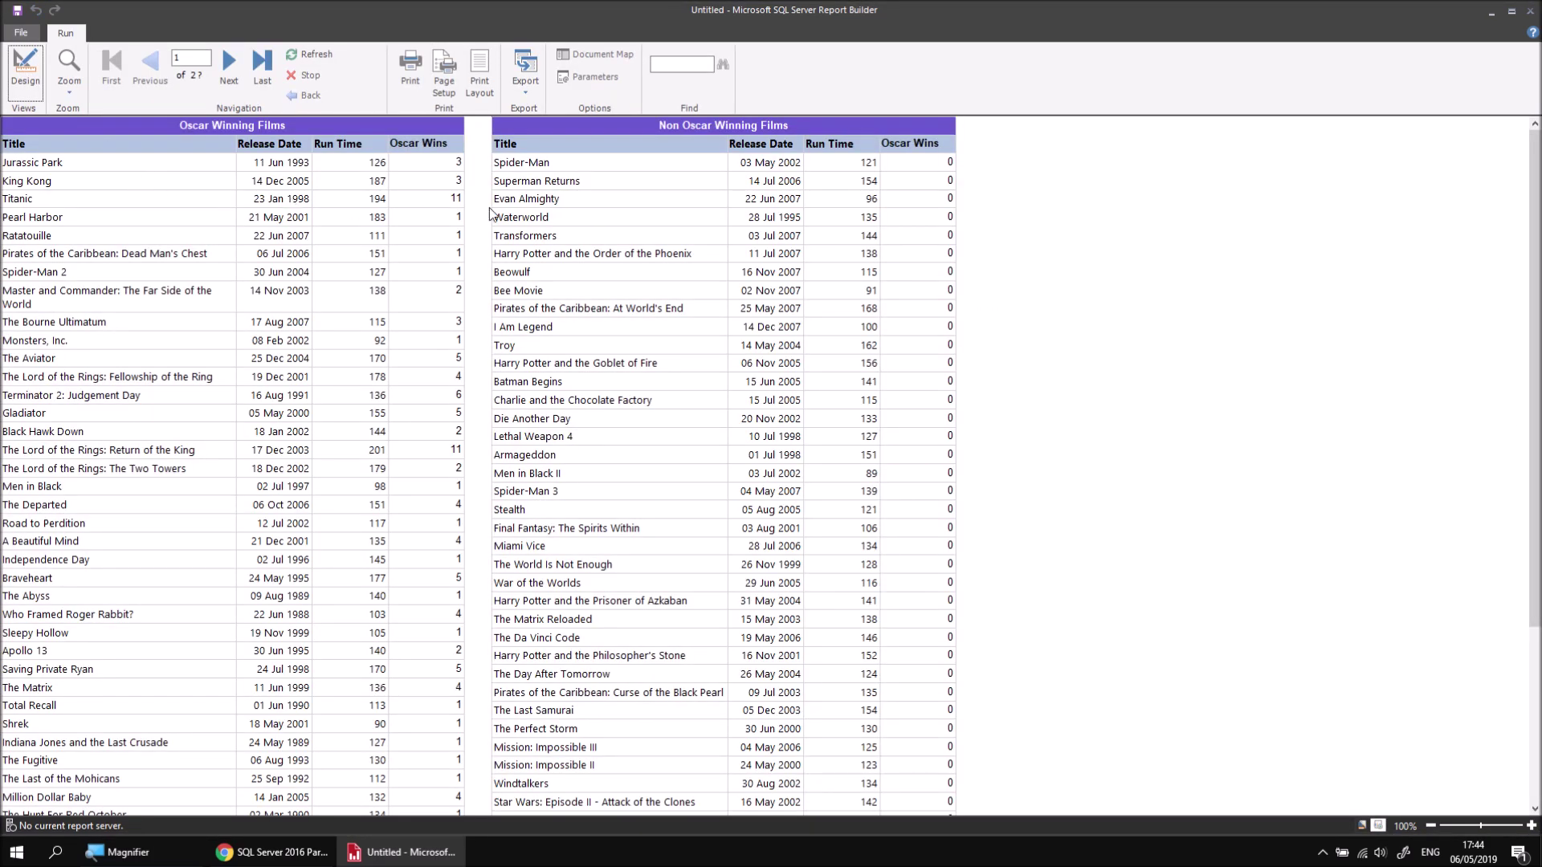
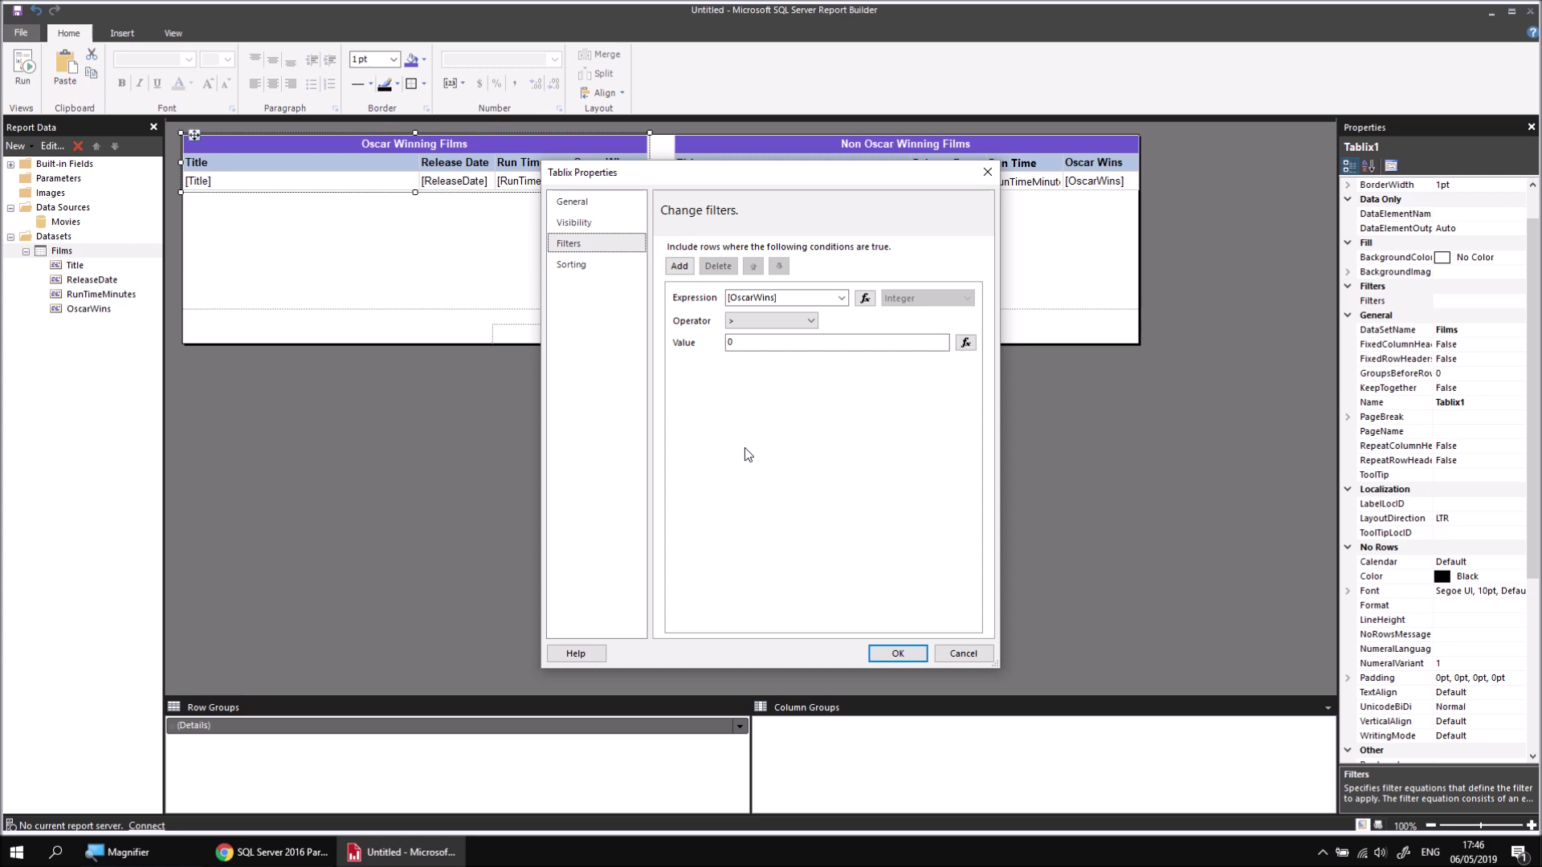
Add a second filter condition to the Oscar Winning Films table on the Title field with the Like operator
left_click(679, 266)
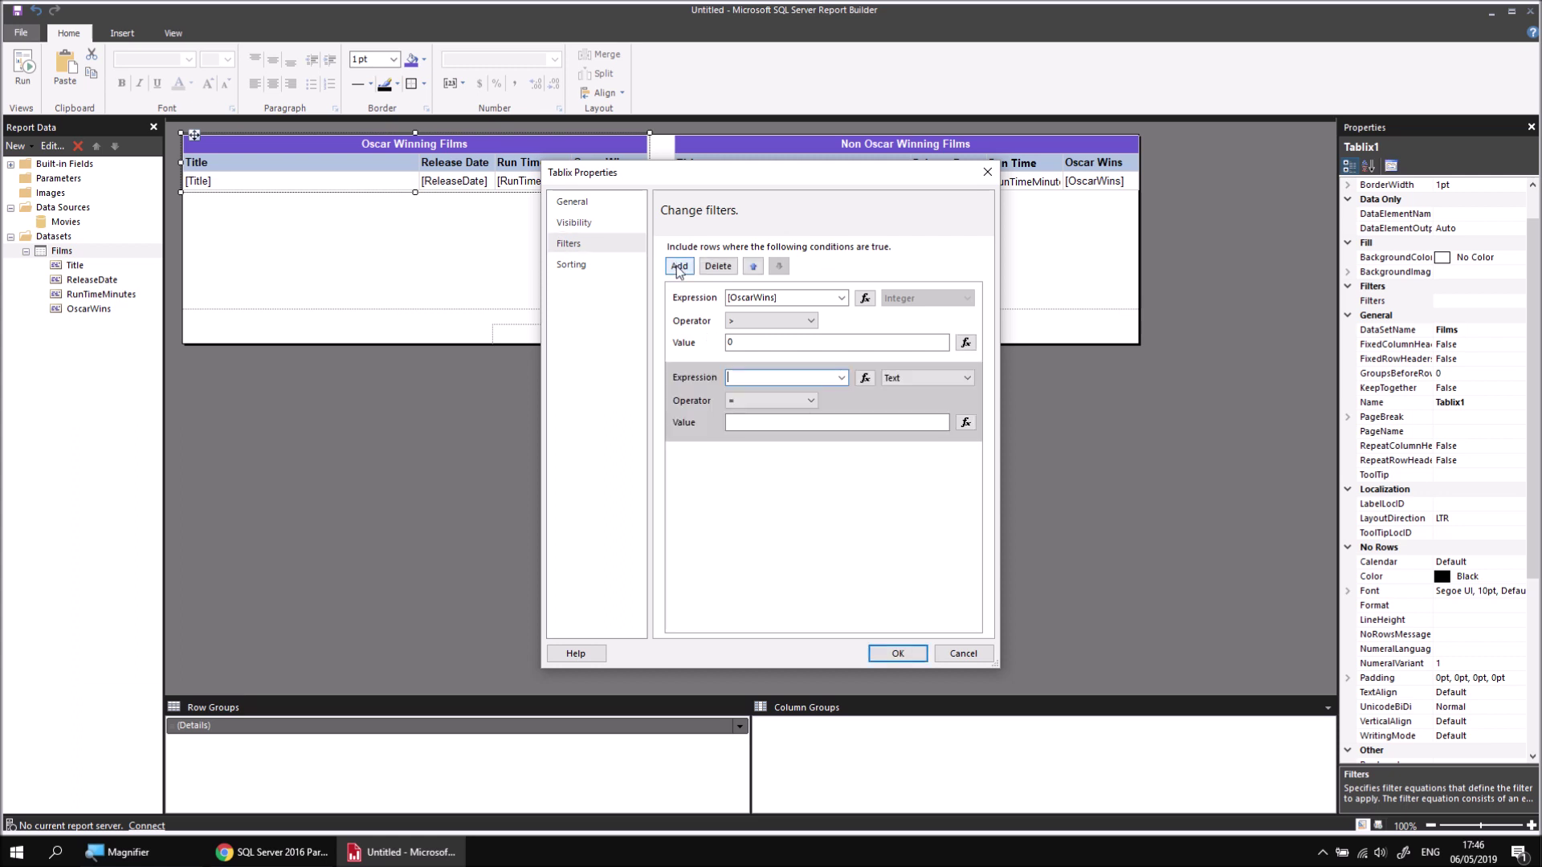
left_click(841, 379)
left_click(816, 392)
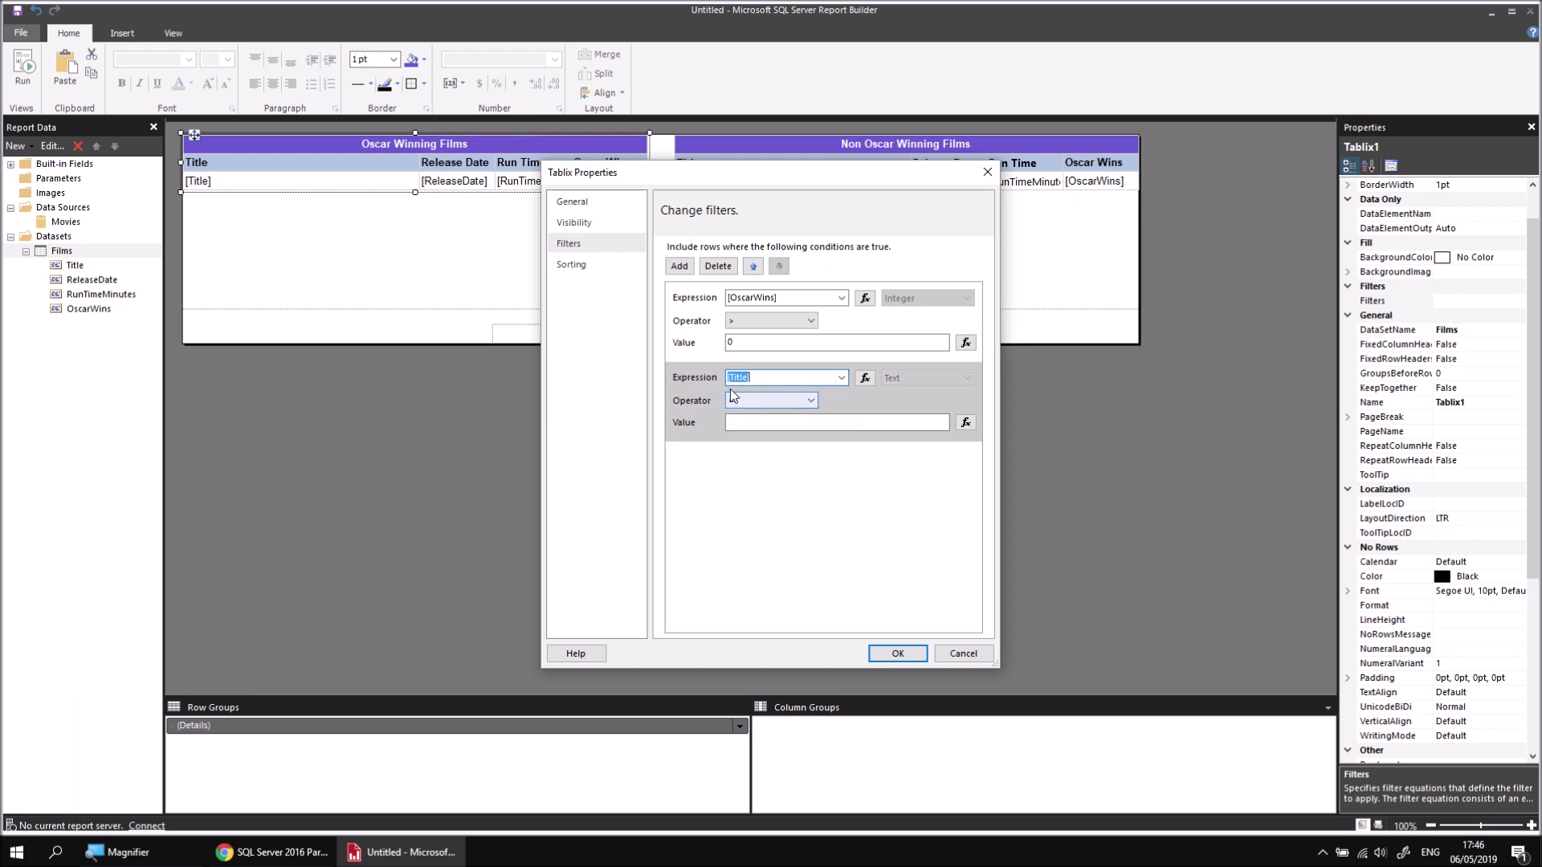
left_click(814, 404)
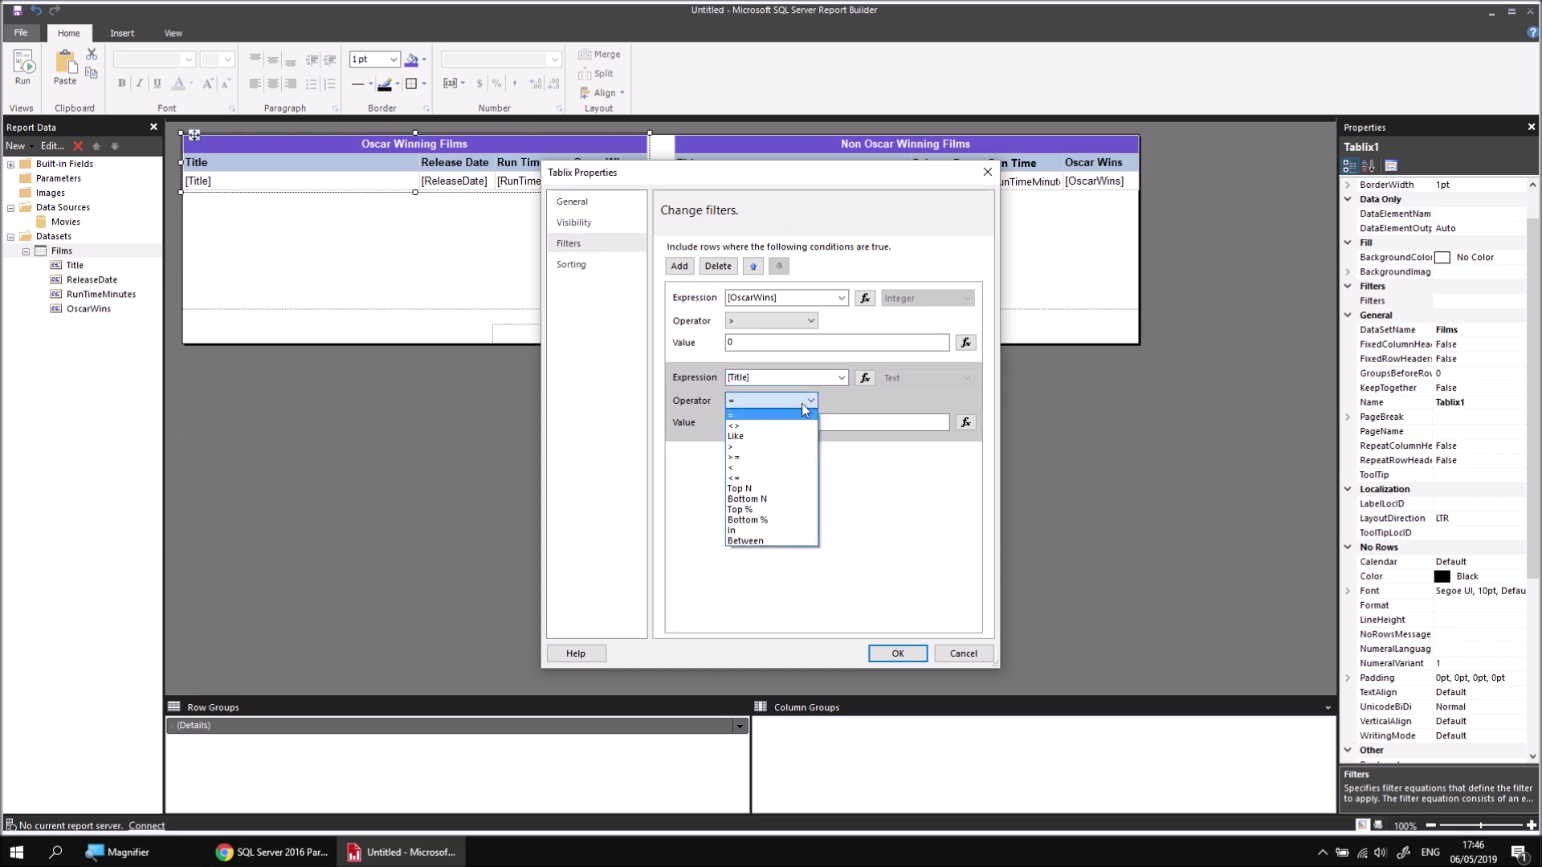
left_click(760, 432)
left_click(753, 423)
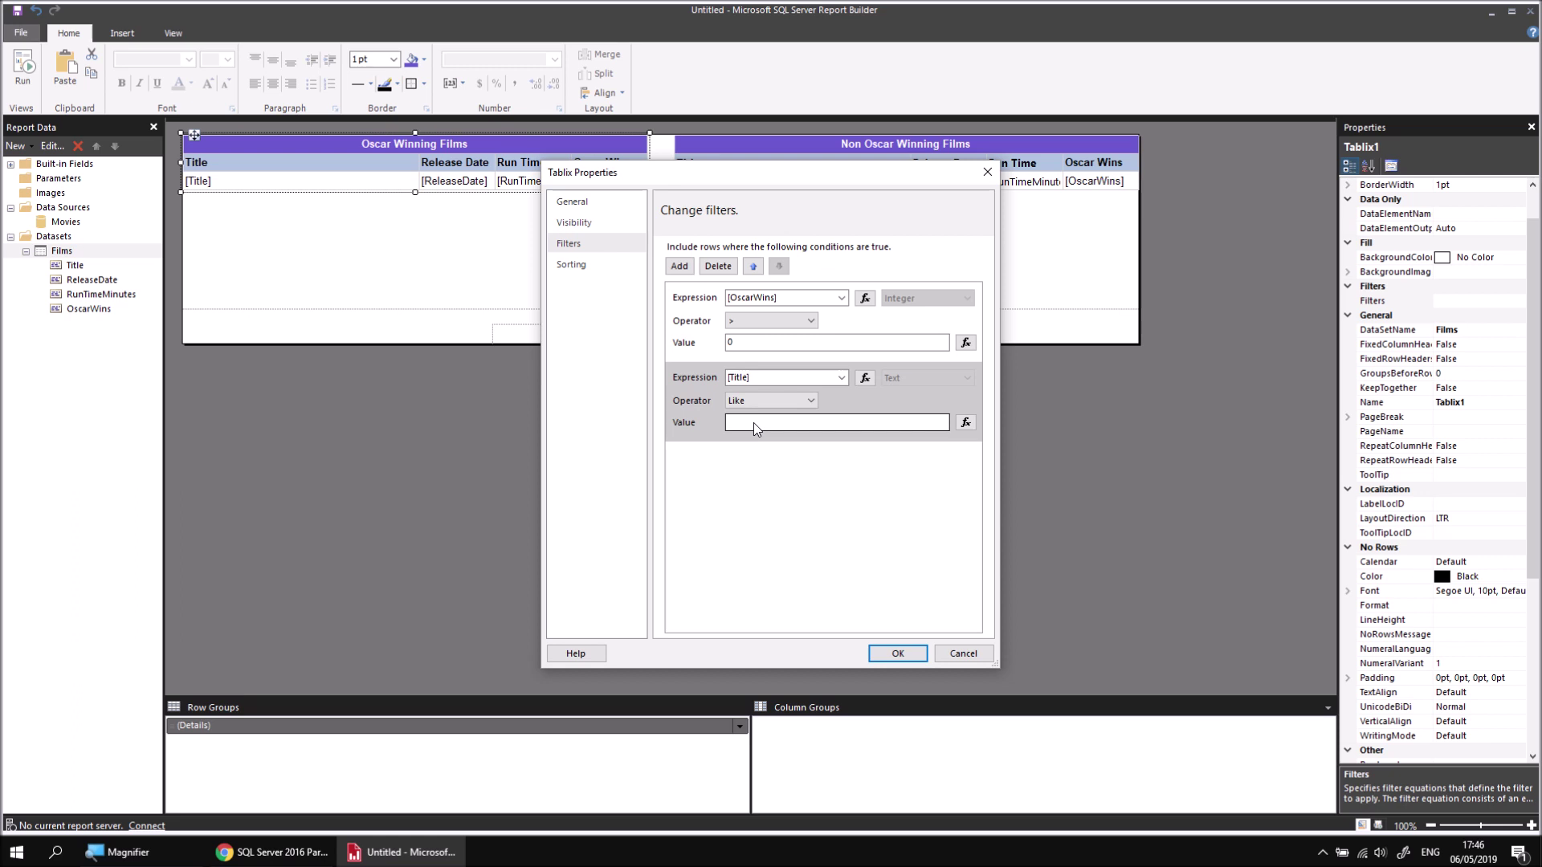
left_click(754, 422)
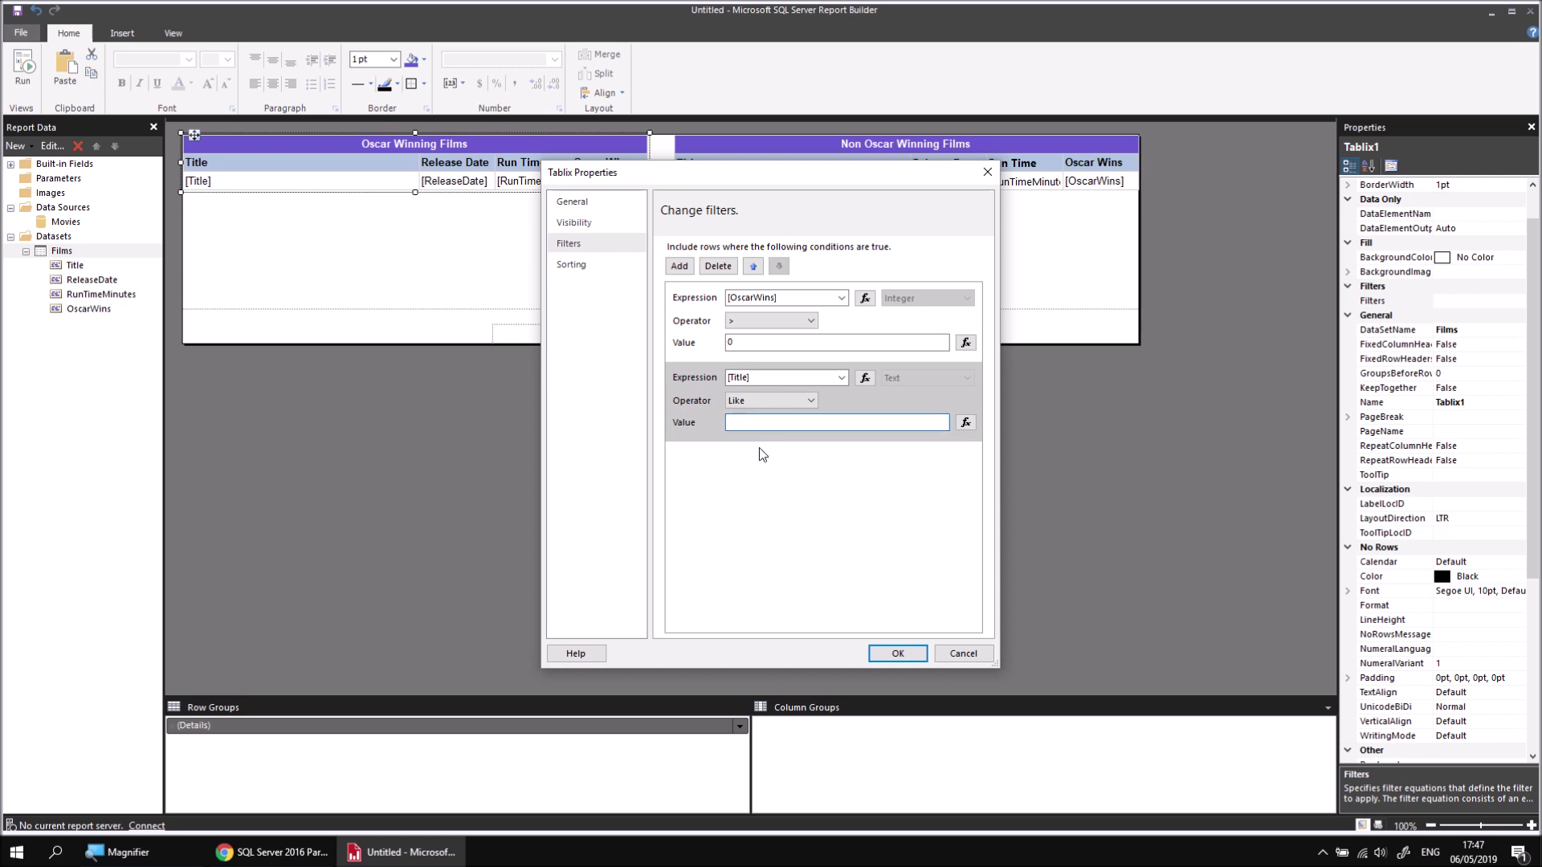
Set the Title condition's value to *star* and apply the filters to the Oscar Winning Films table
key("super+plus")
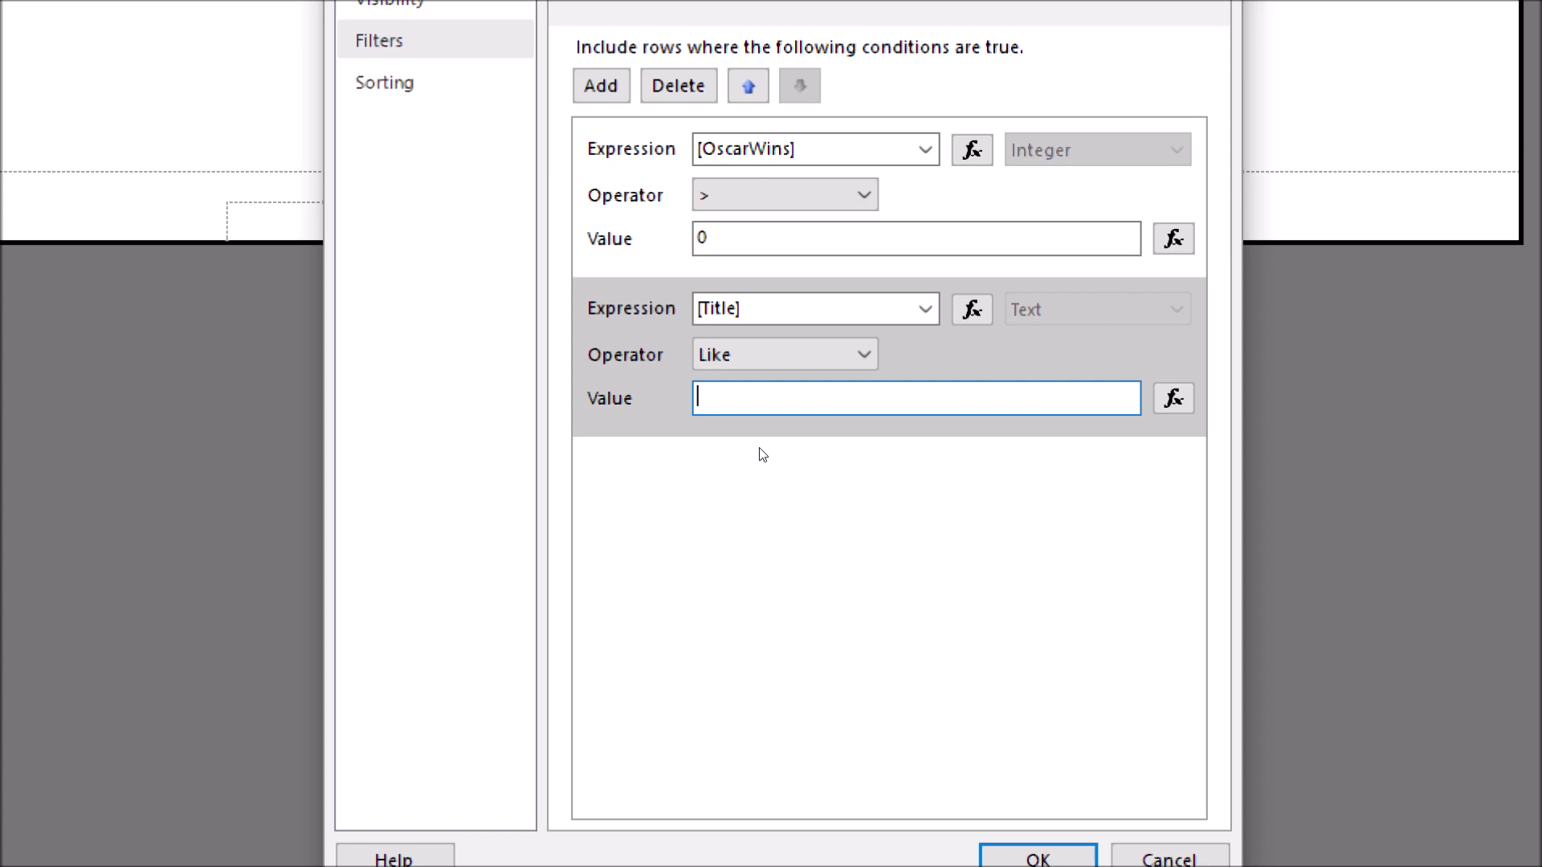
type("star")
type("%")
key("BackSpace")
type("*")
key("Left")
key("Left")
key("Left")
key("Left")
type("*")
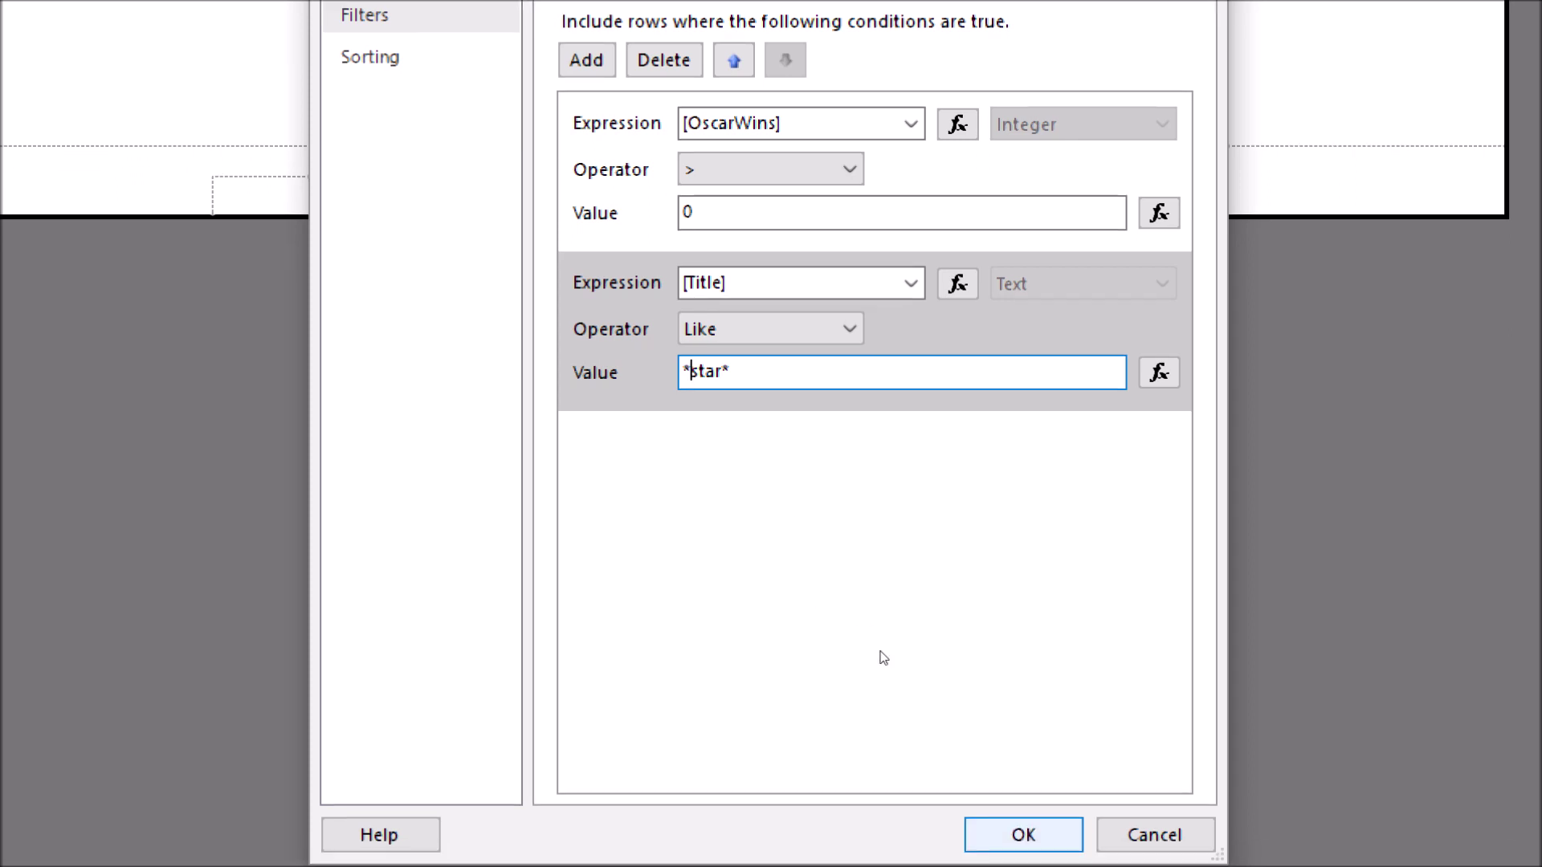
key("Return")
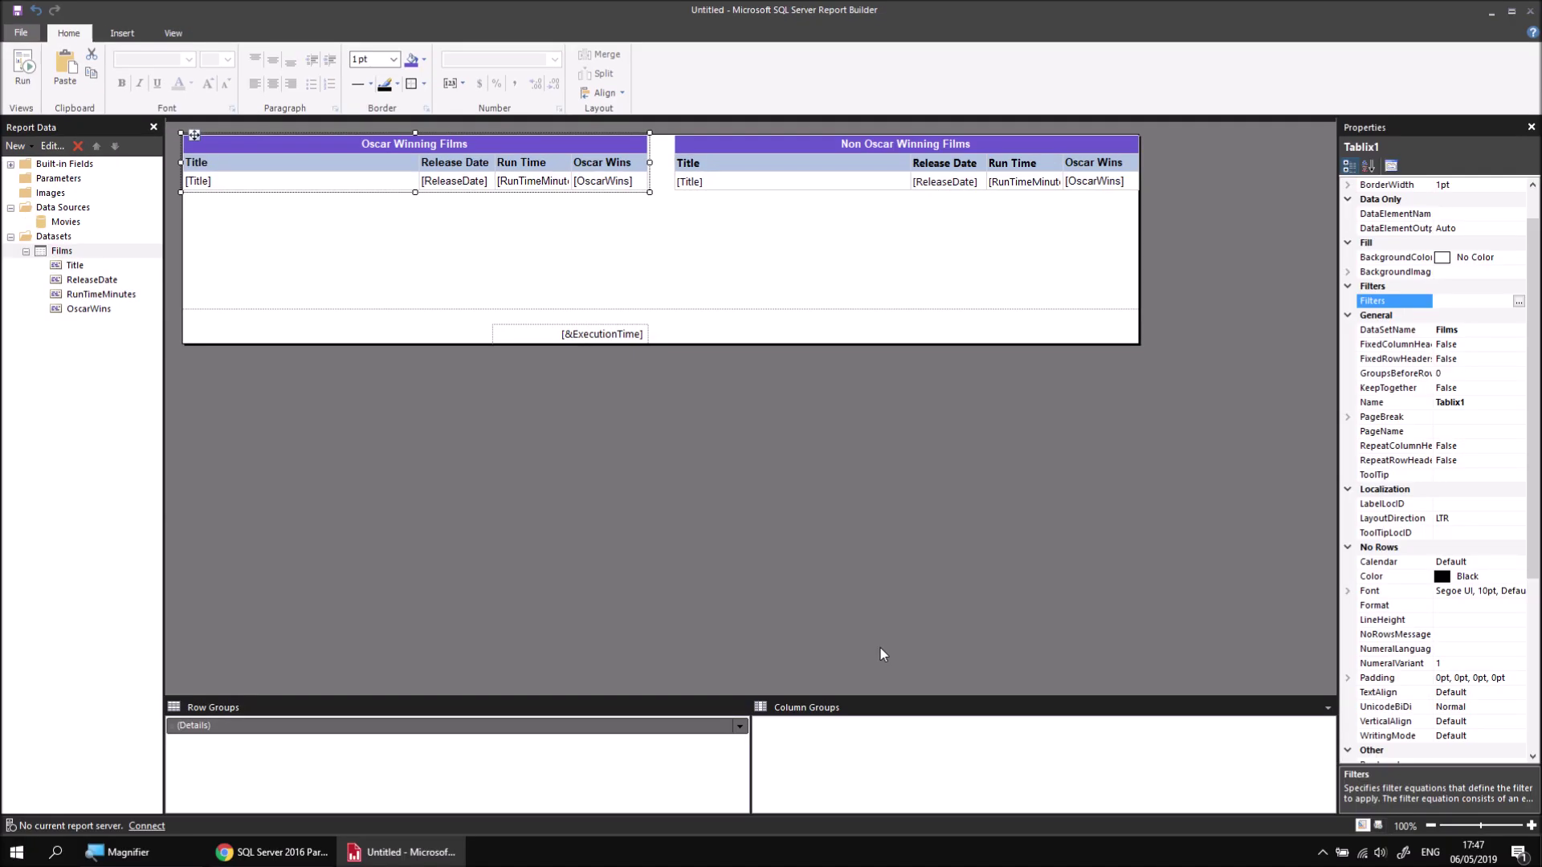
Run the report to check the Oscar Winning Films table's title filter, and return to the report design
left_click(26, 80)
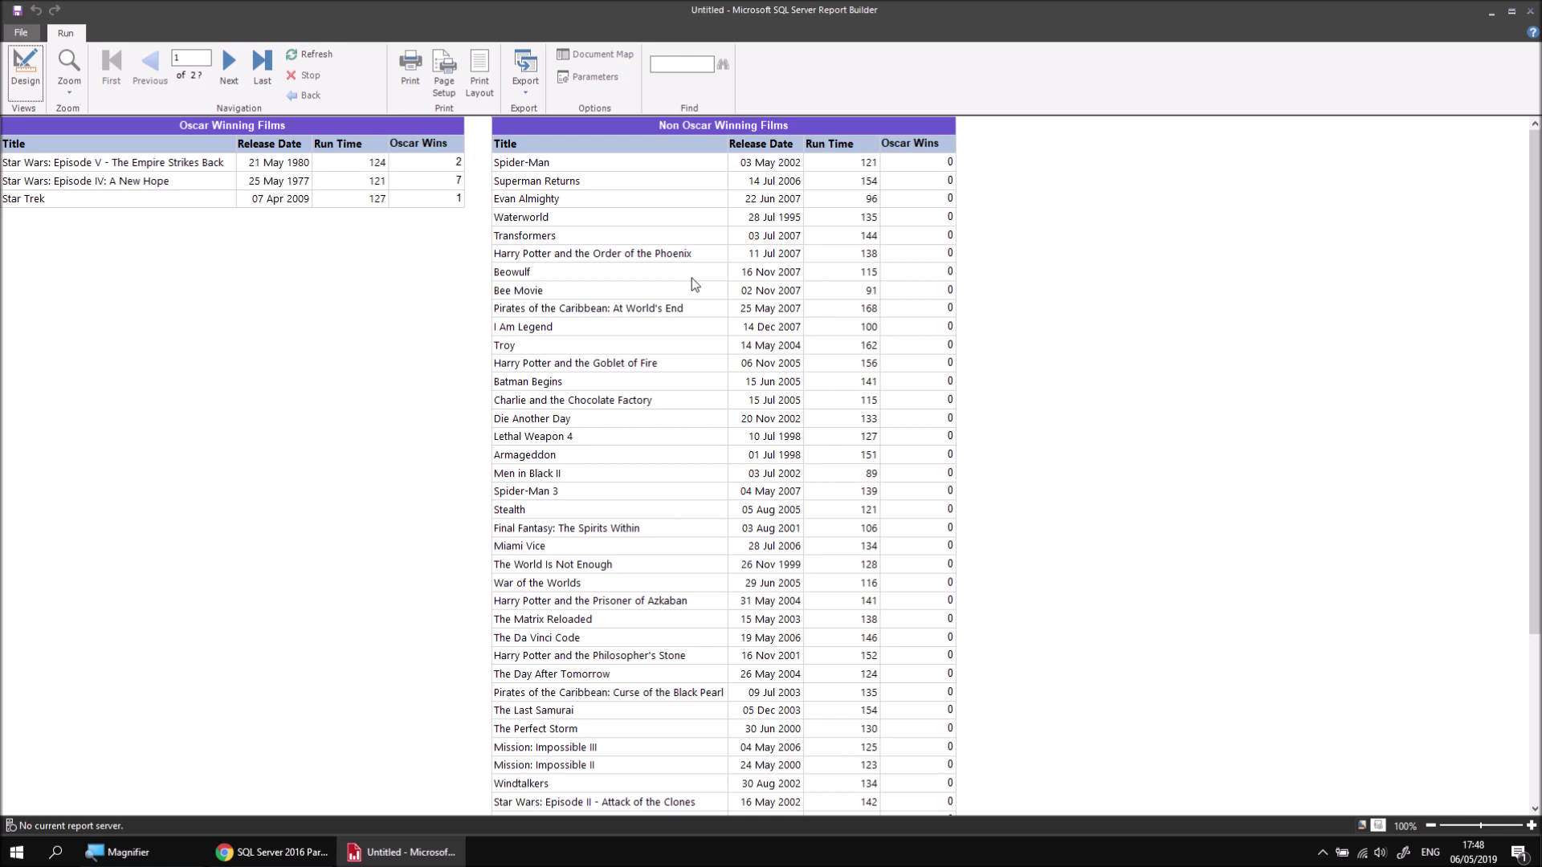
left_click(25, 72)
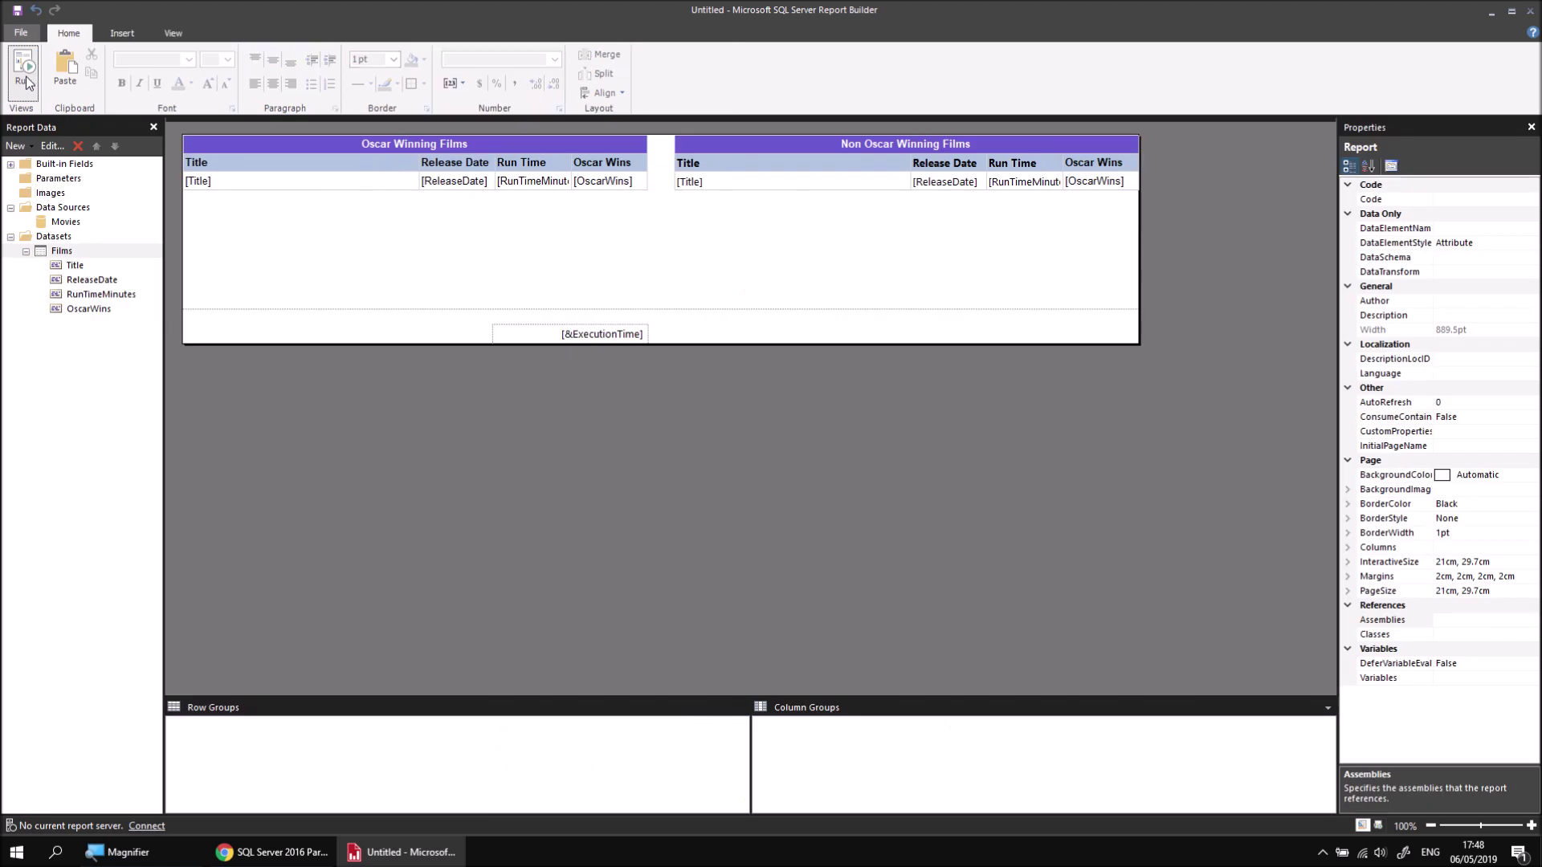
Add a second filter condition to the Non Oscar Winning Films table that only includes rows where Title is Like *star*
left_click(811, 234)
left_click(773, 177)
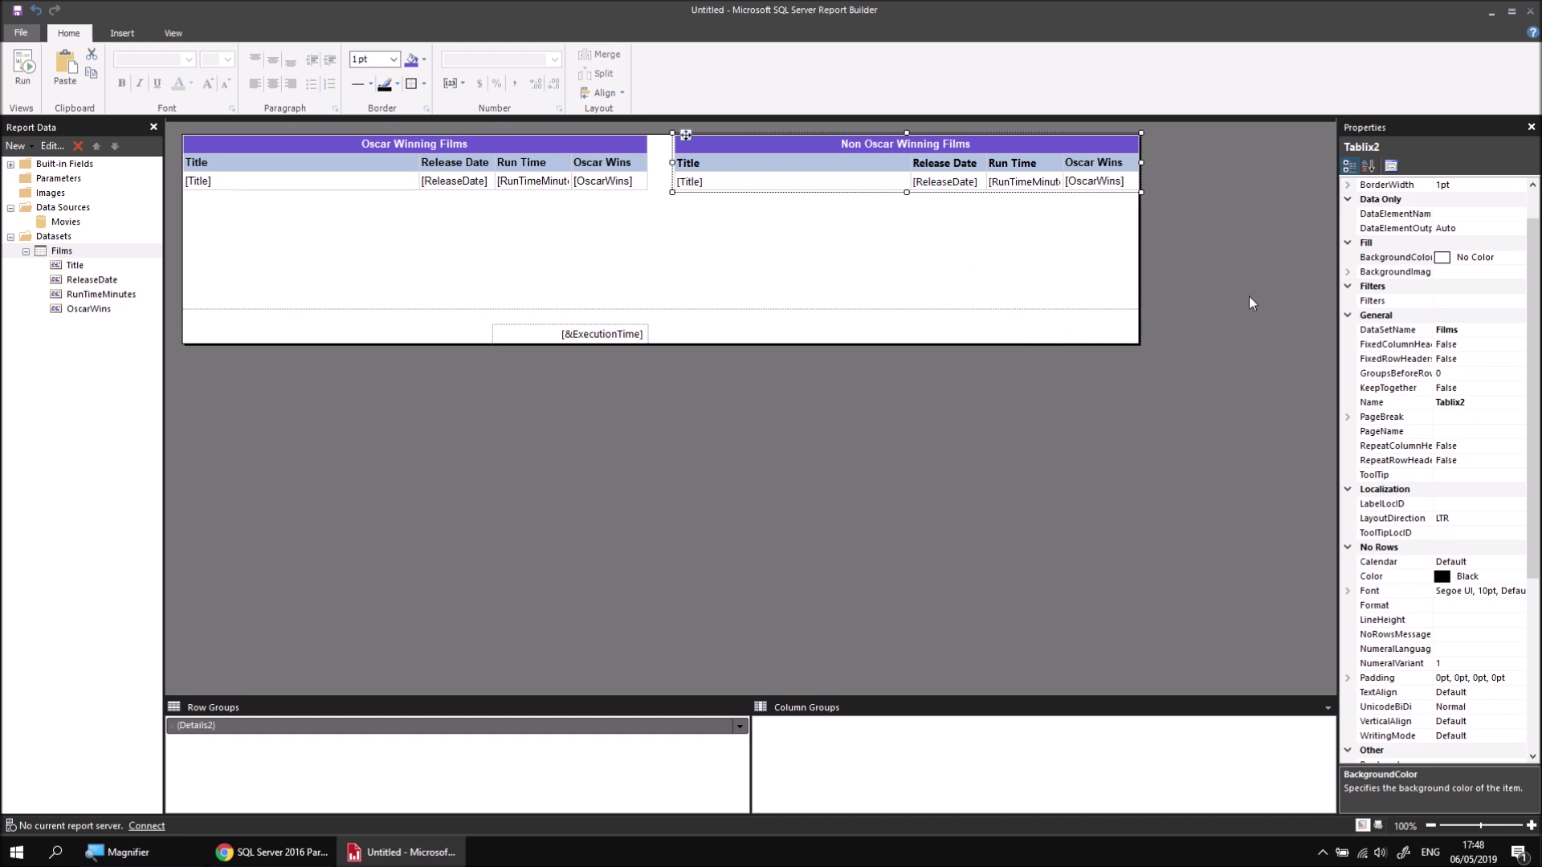
left_click(1461, 302)
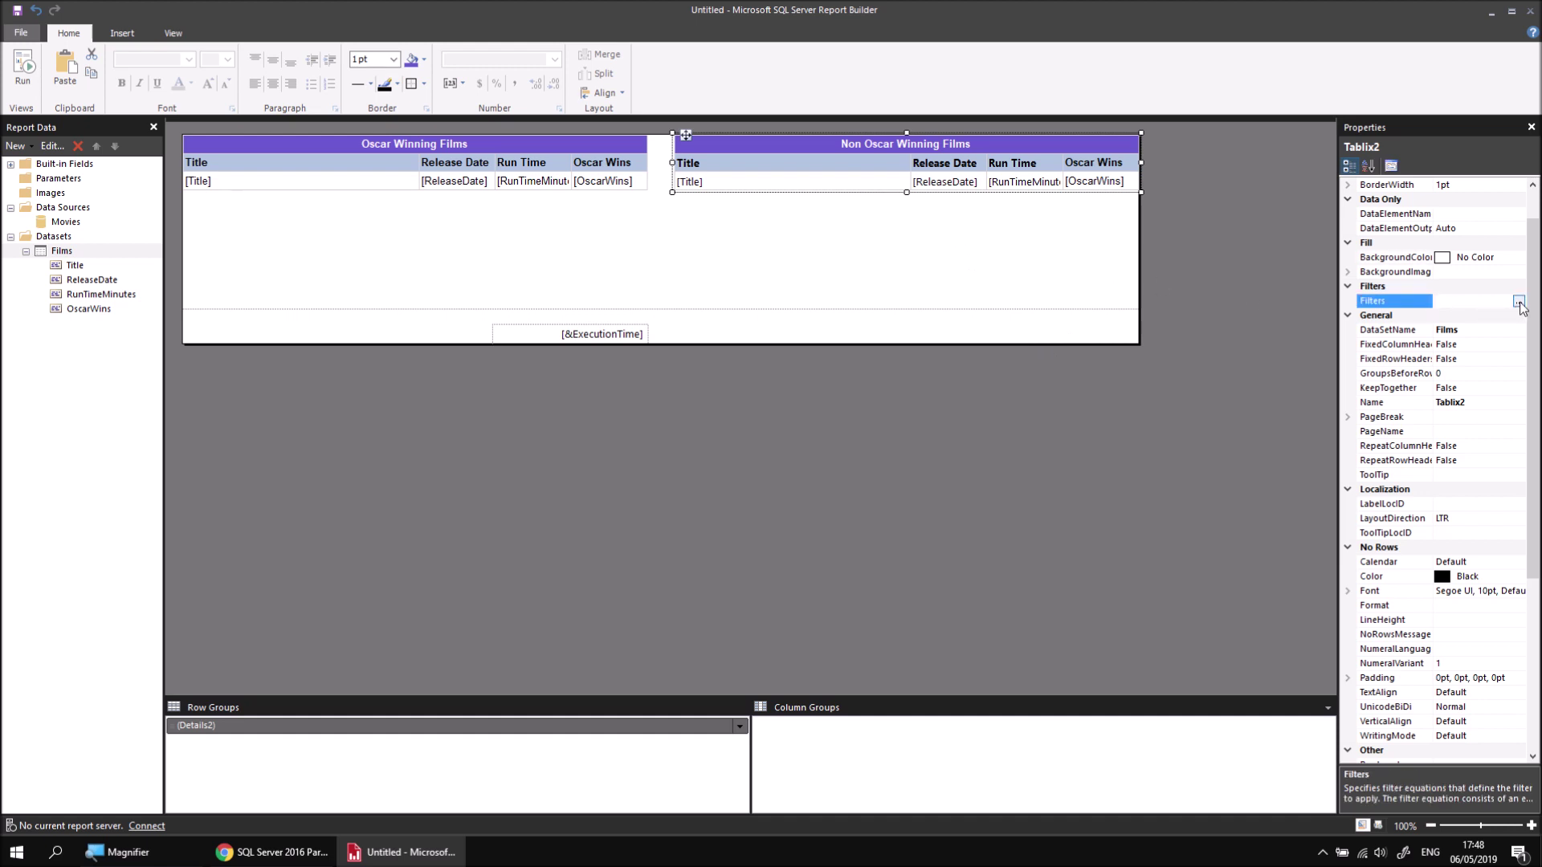
left_click(1518, 302)
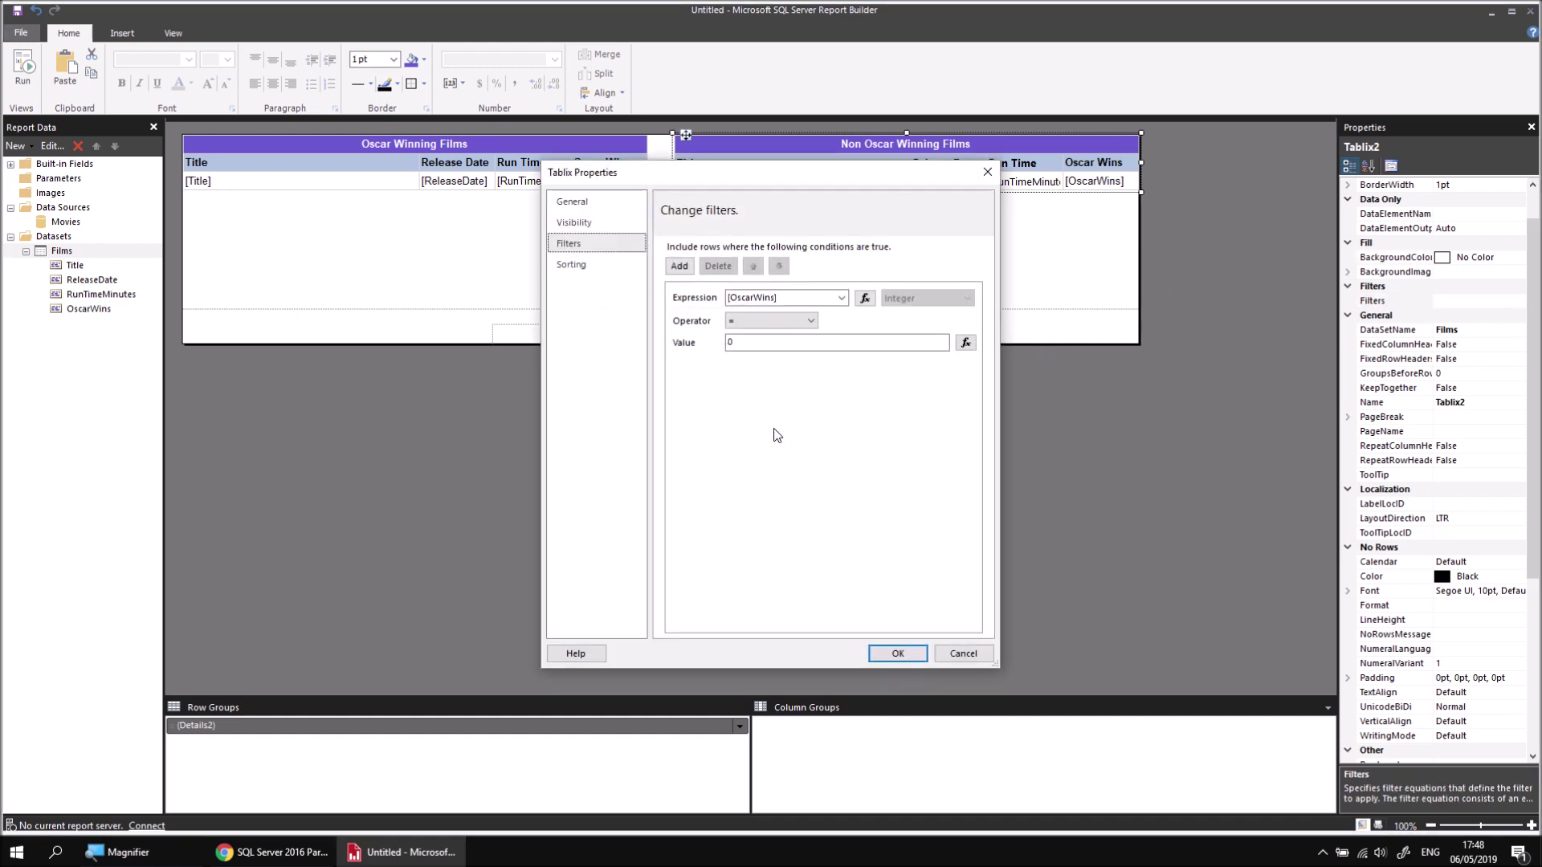
left_click(680, 267)
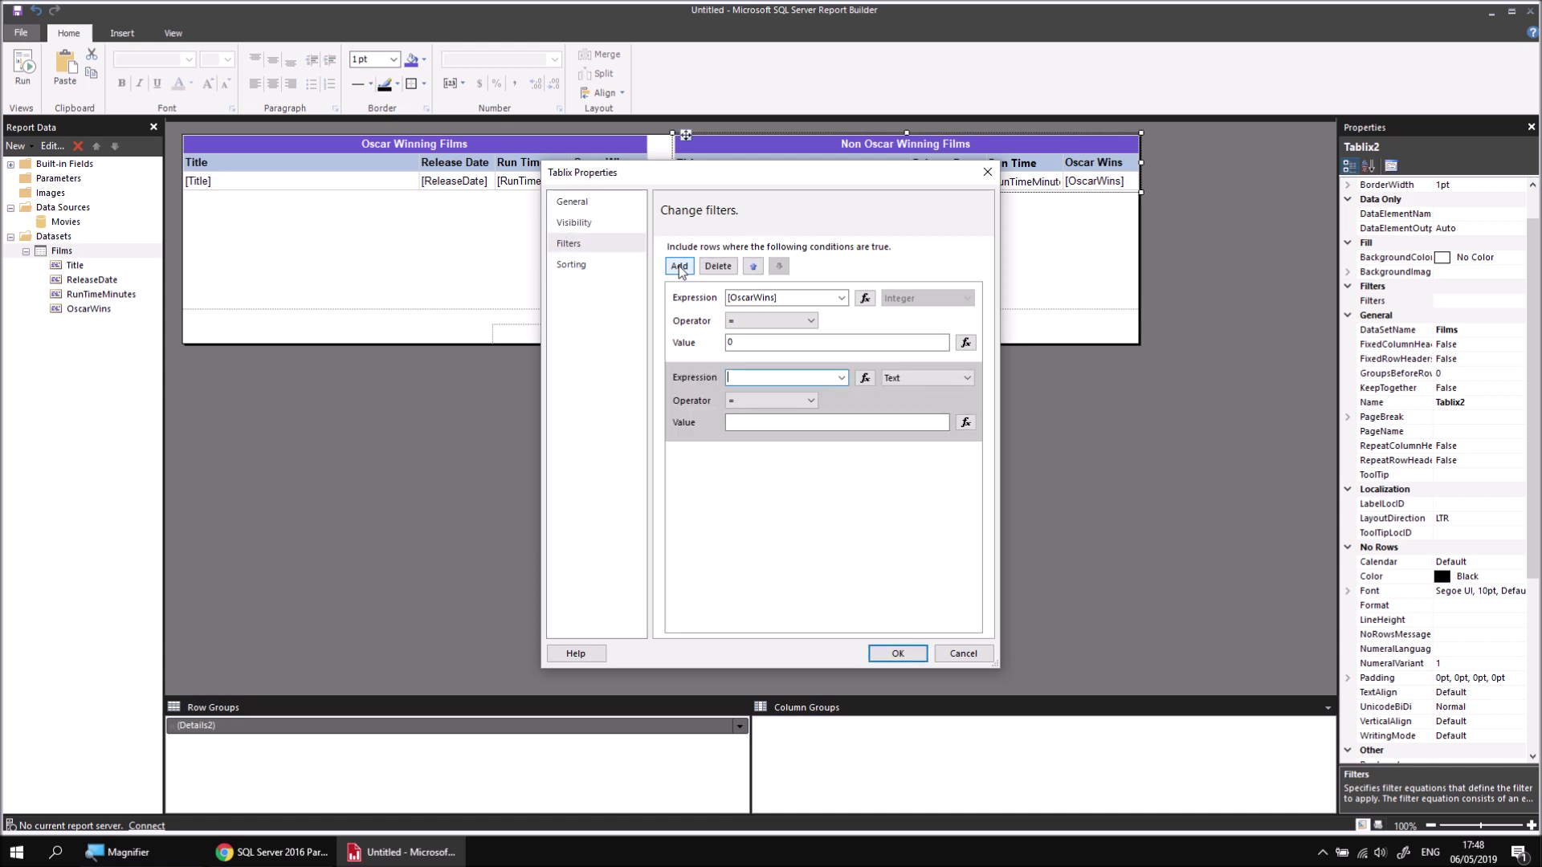
left_click(841, 378)
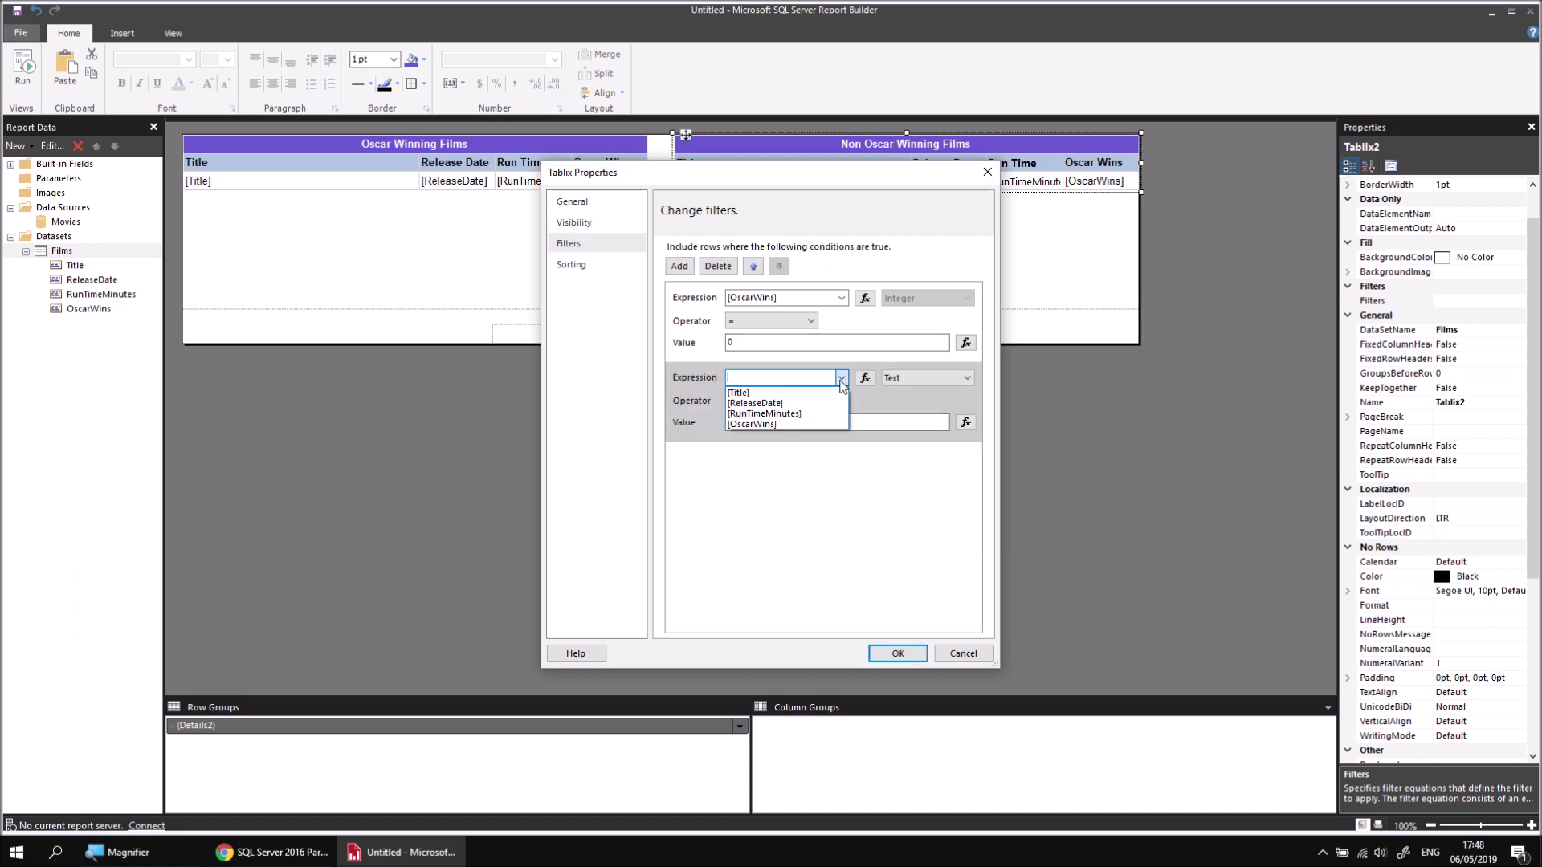
left_click(815, 392)
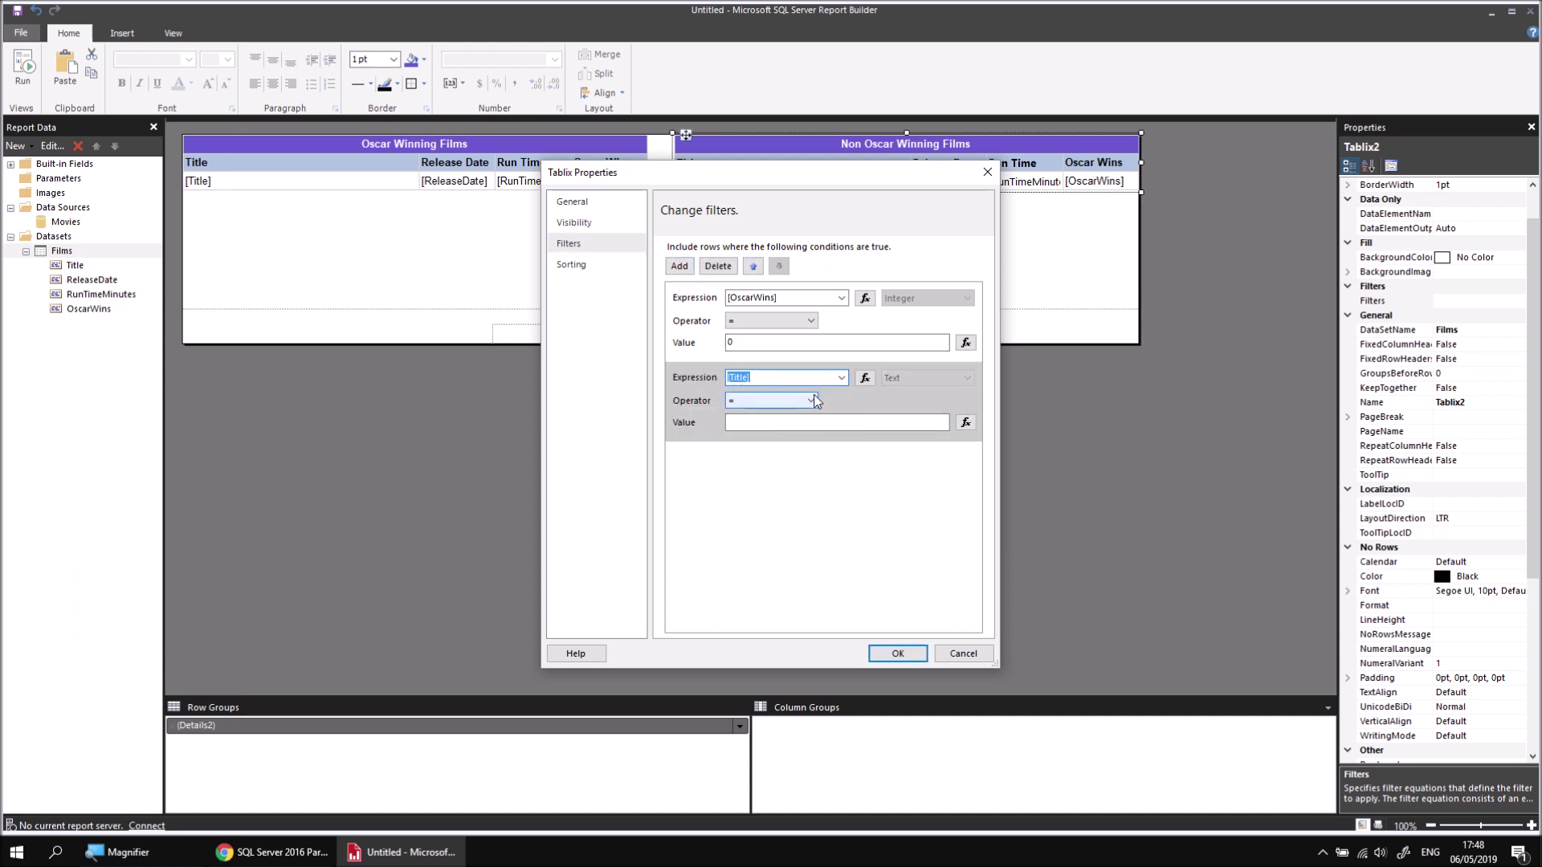
left_click(811, 401)
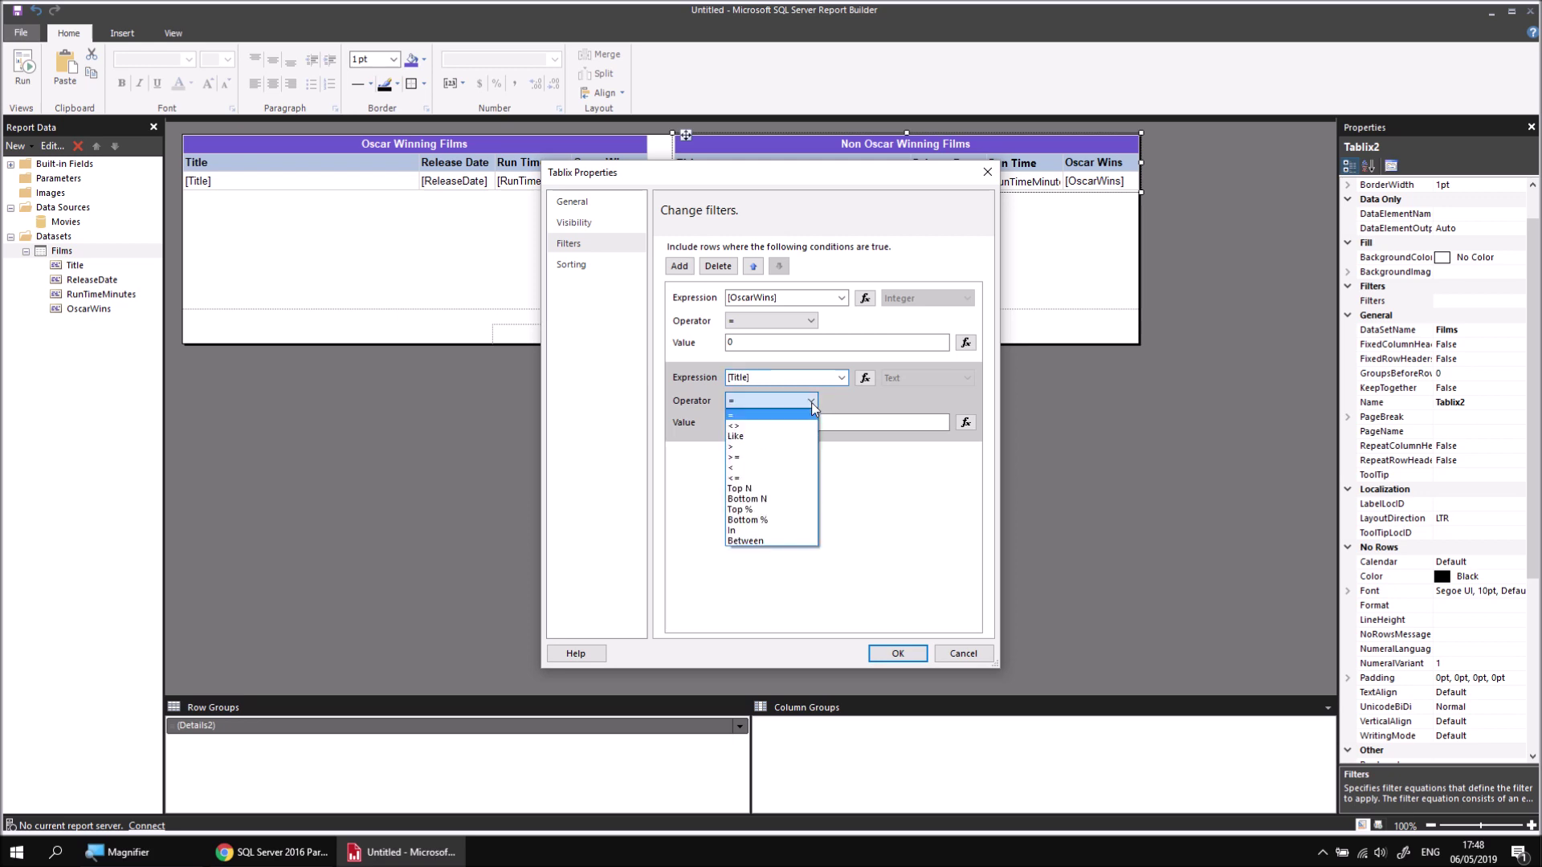
left_click(771, 438)
left_click(770, 422)
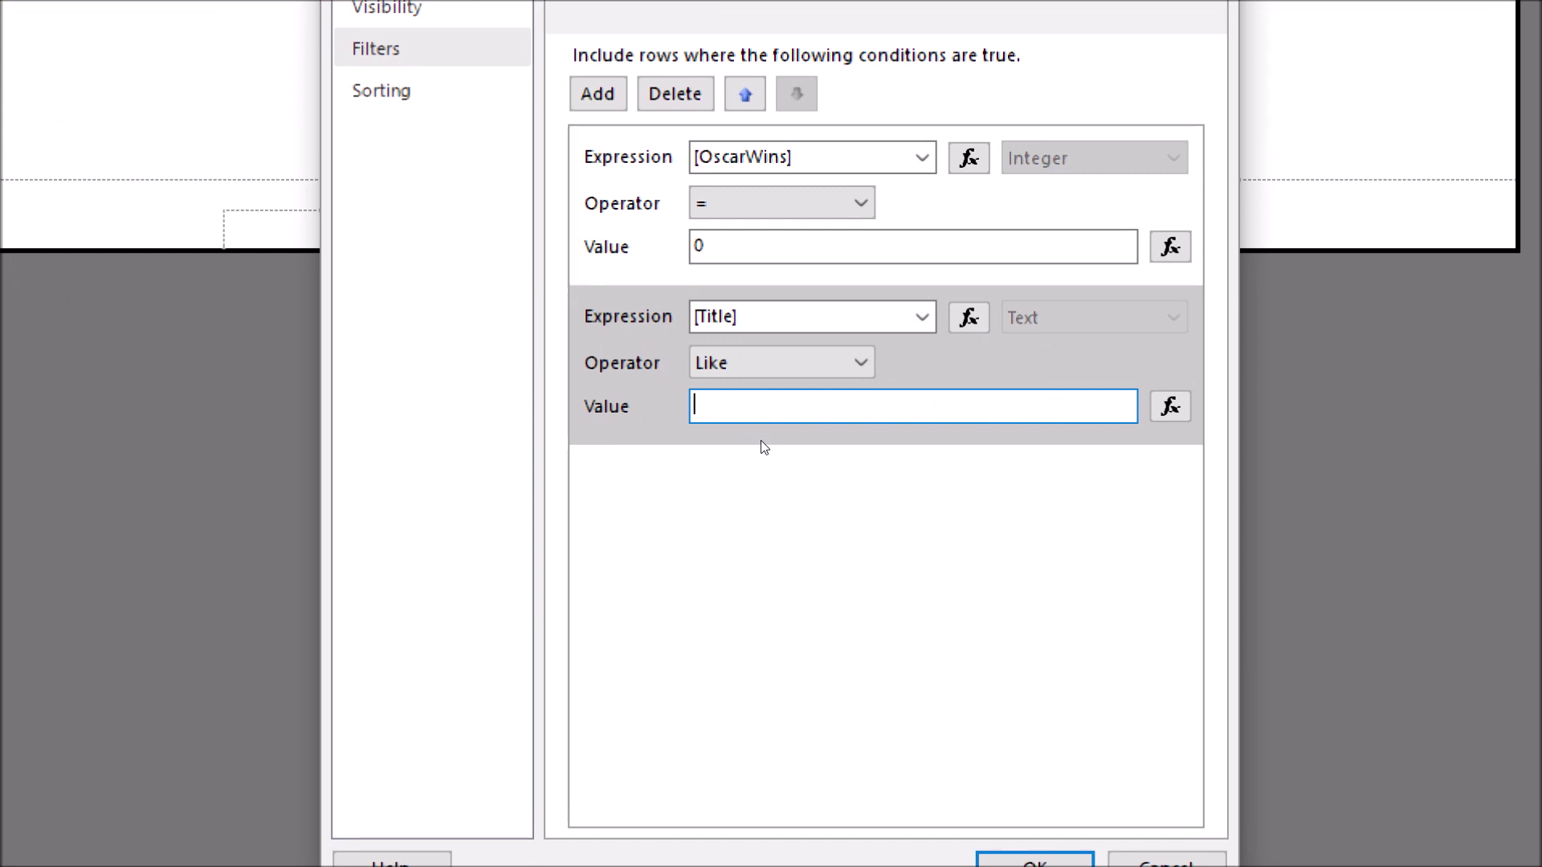
type("*star*")
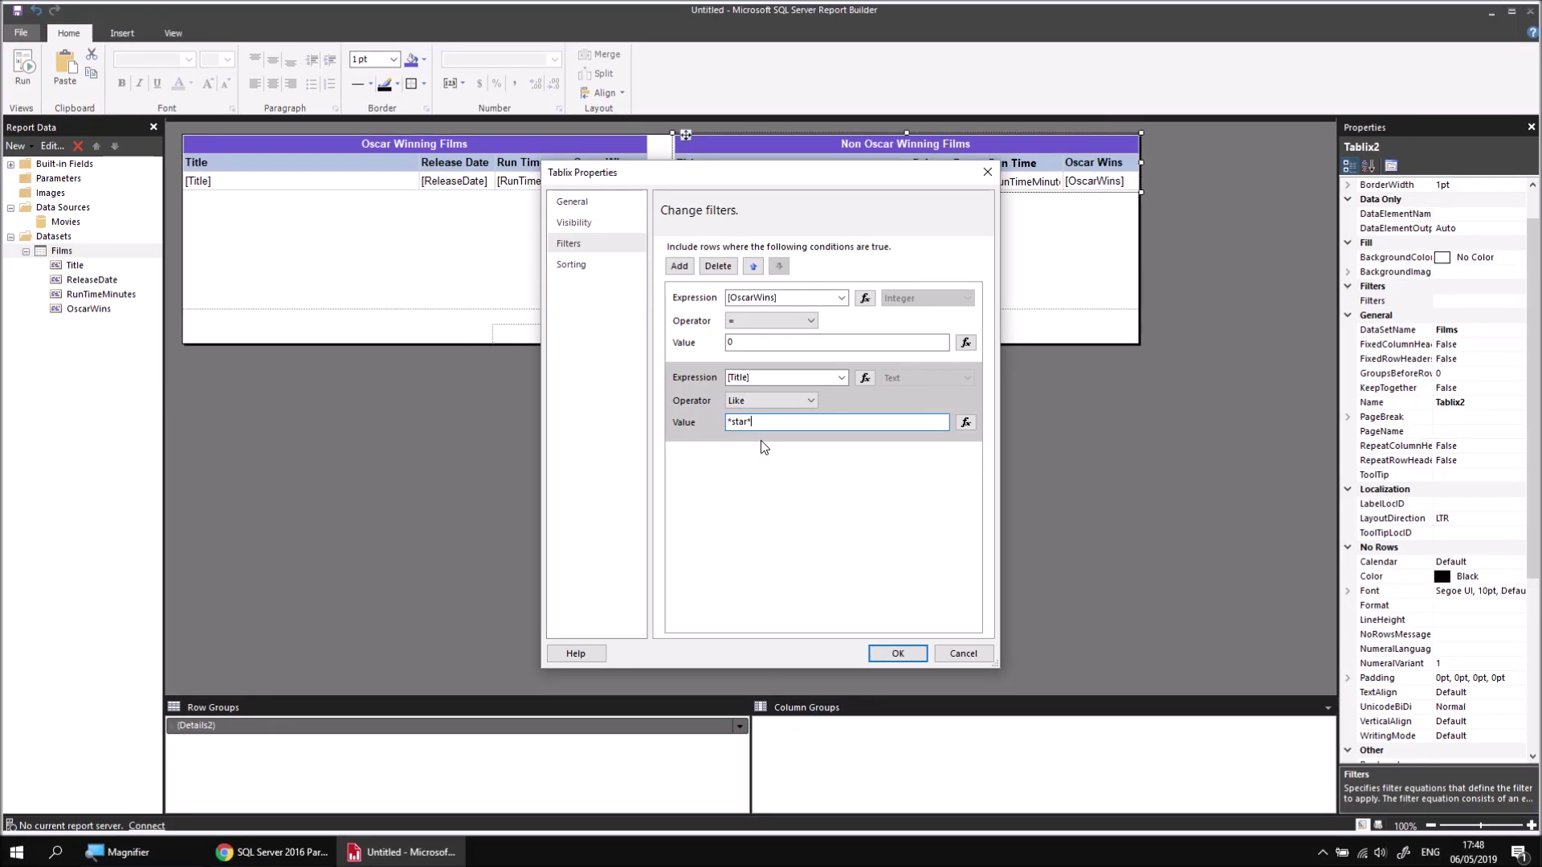
left_click(895, 654)
Run the report to compare both tables with their title filters, and return to the report design
left_click(22, 68)
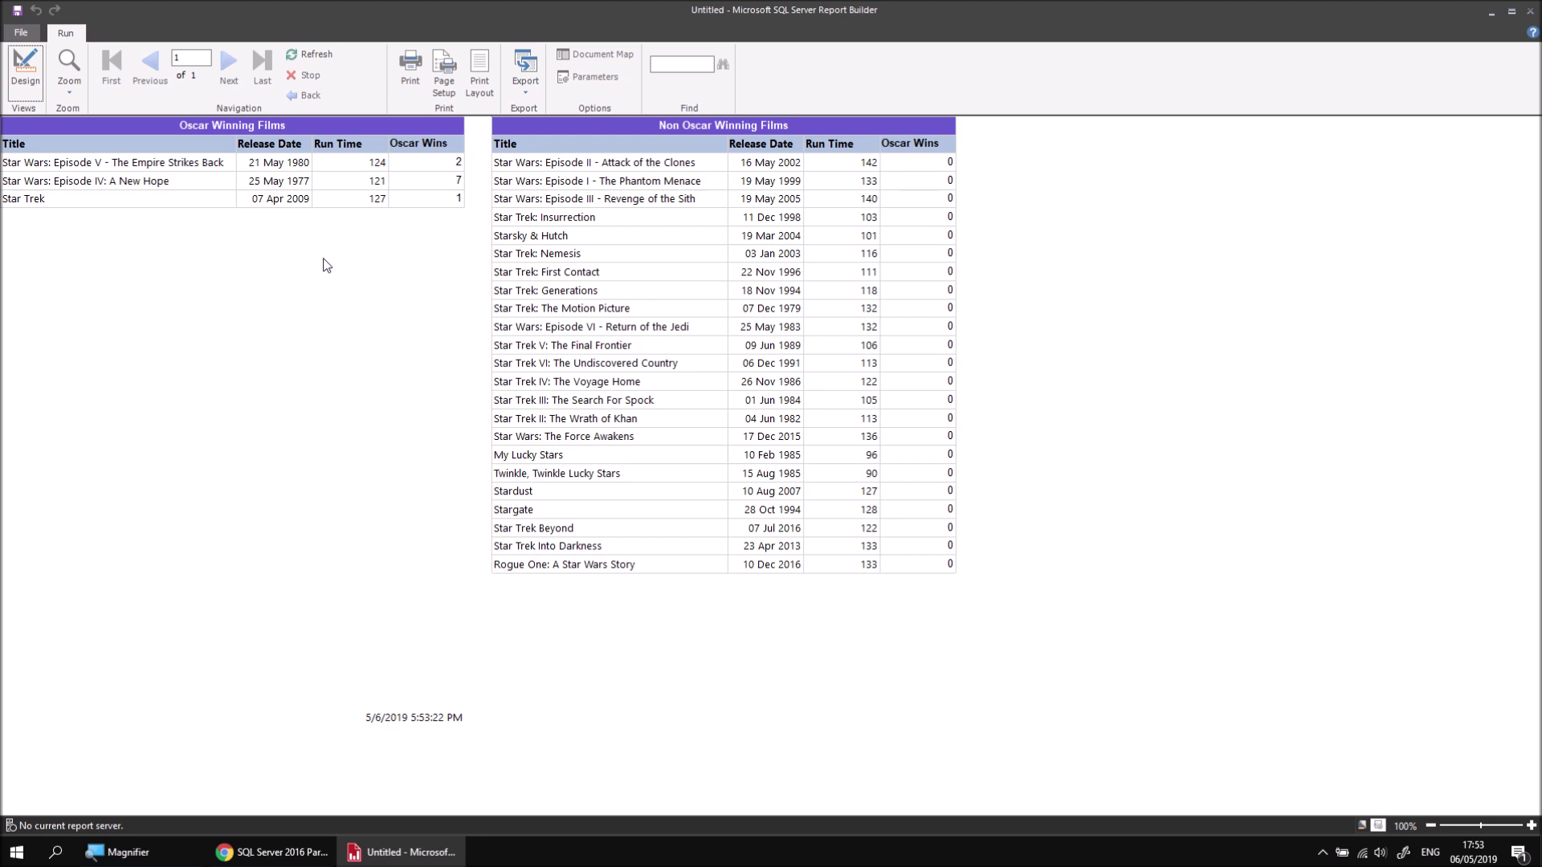
left_click(25, 68)
Add a third filter condition to the Oscar Winning Films table using the ReleaseDate field with the >= operator
left_click_drag(461, 250, 403, 168)
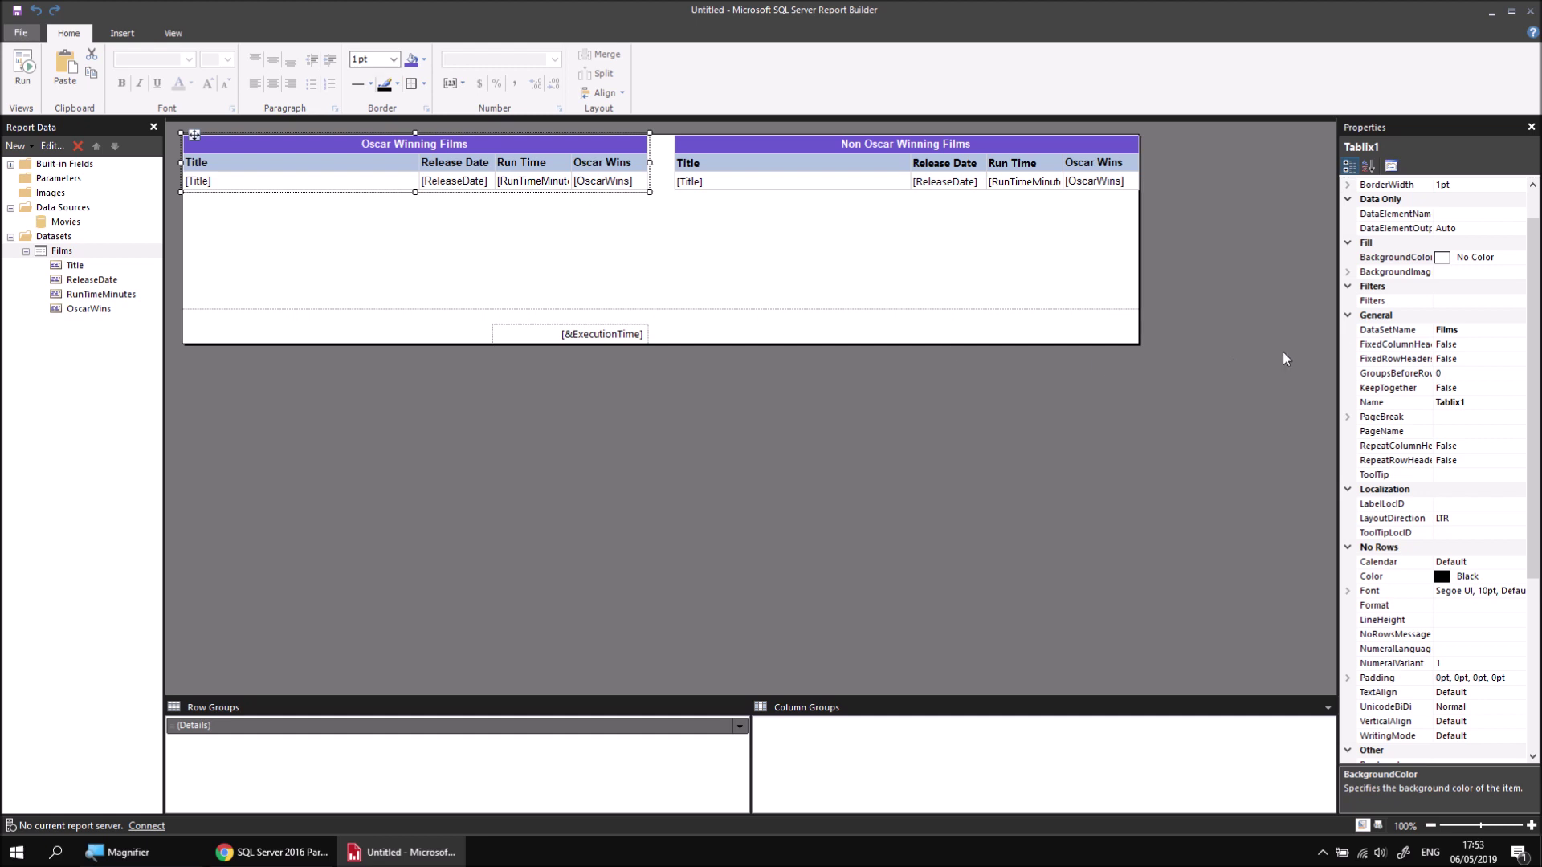
left_click(1471, 300)
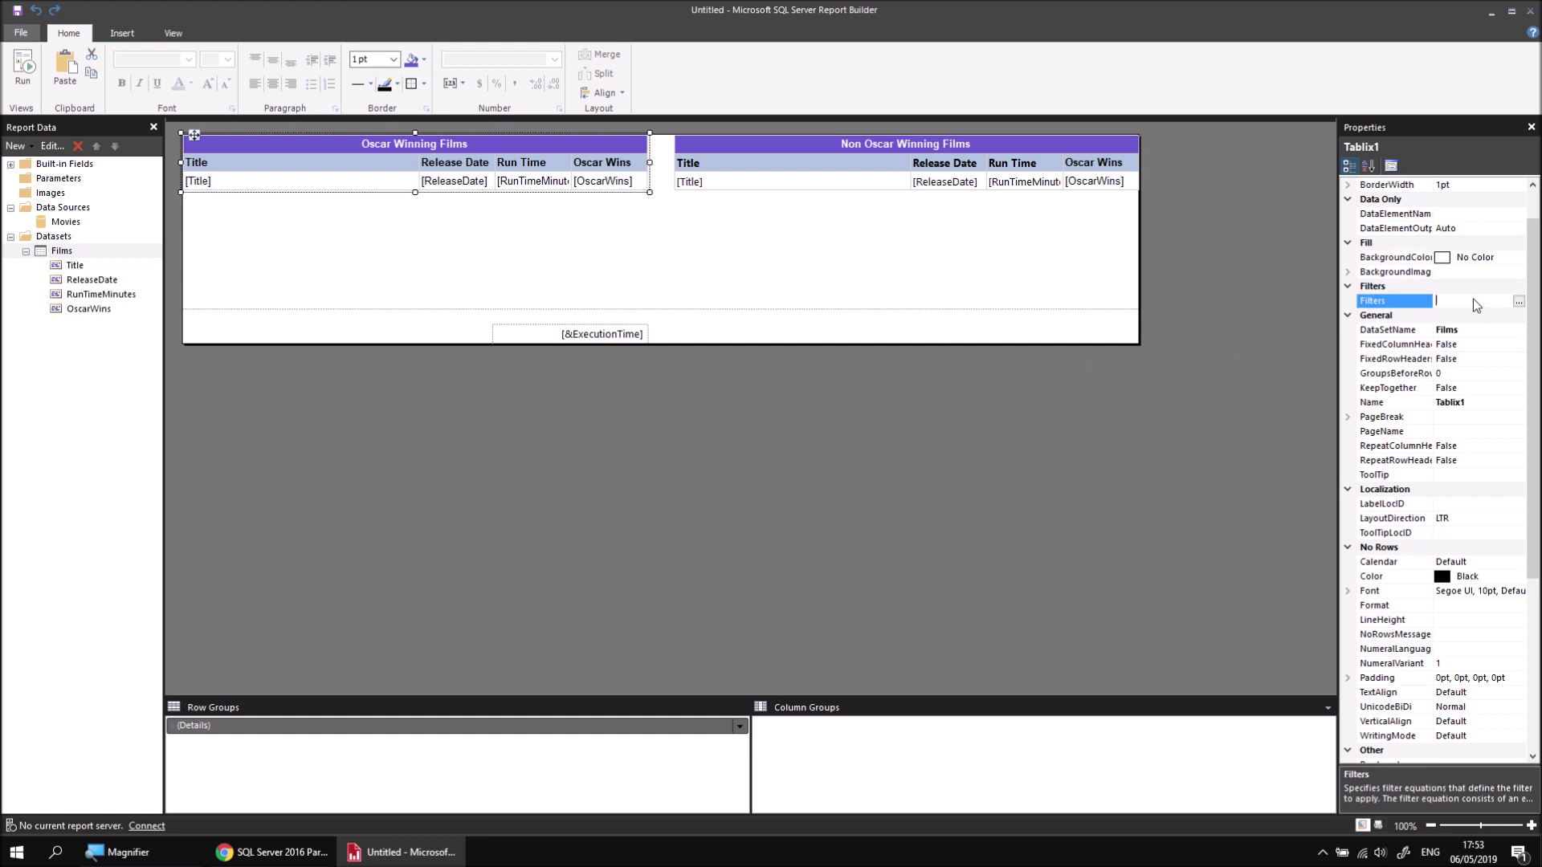
left_click(1518, 302)
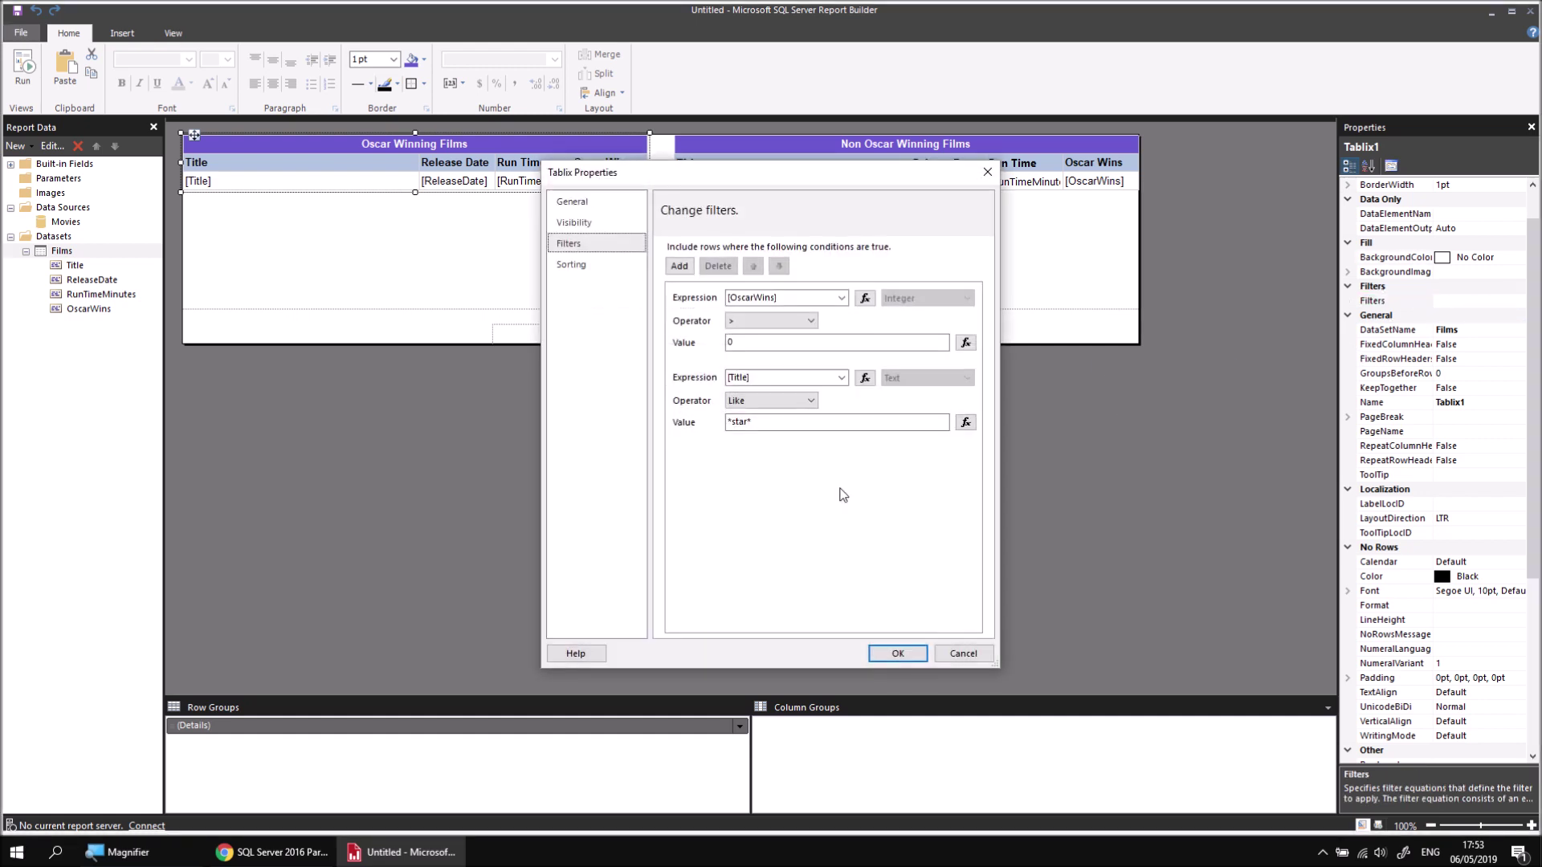
left_click(681, 267)
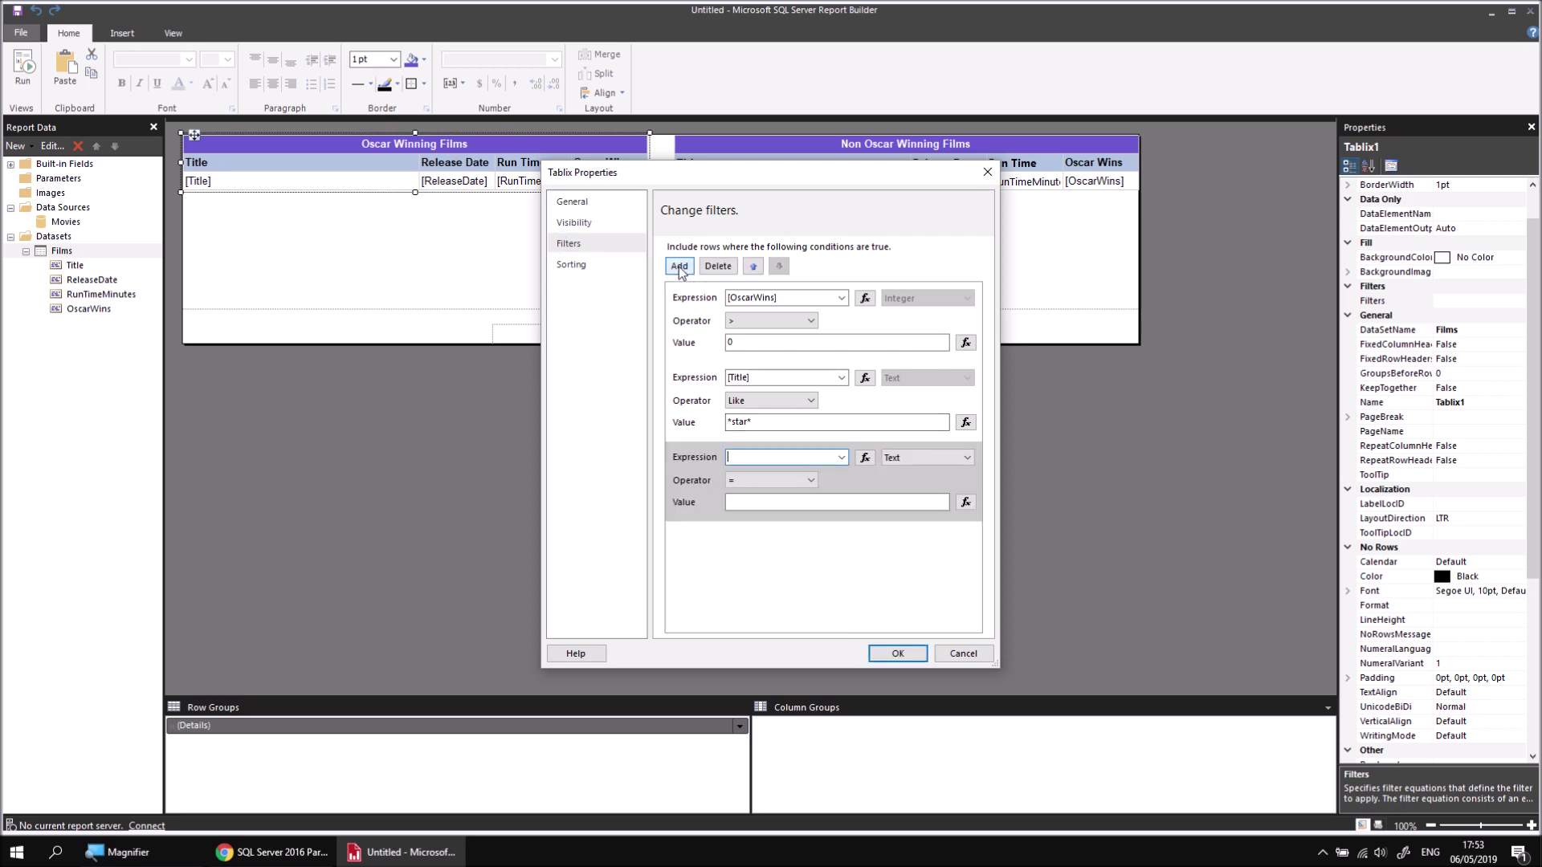
left_click(843, 457)
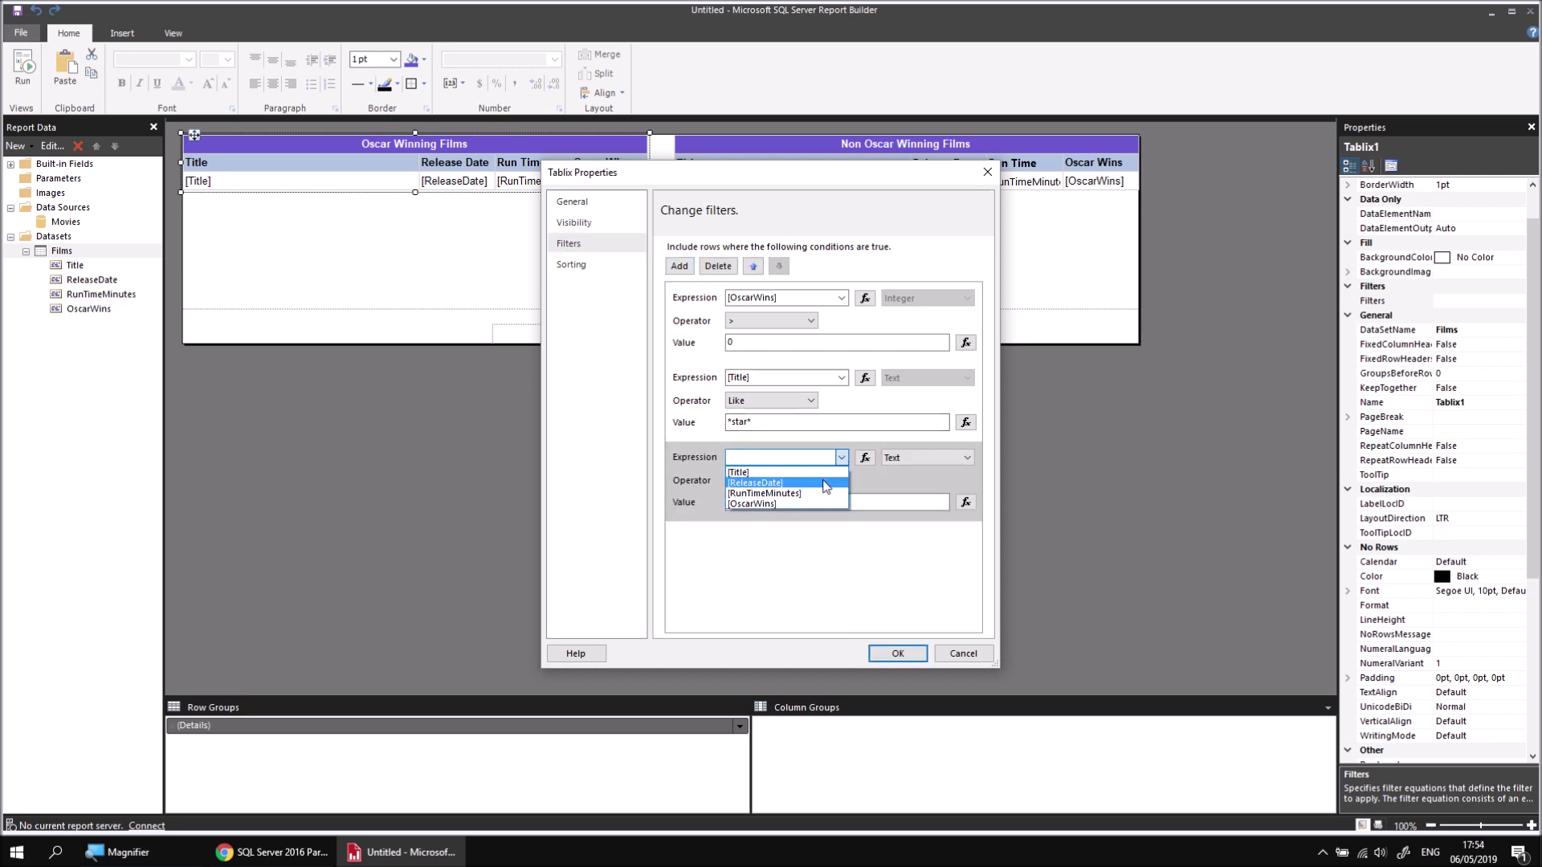
left_click(839, 483)
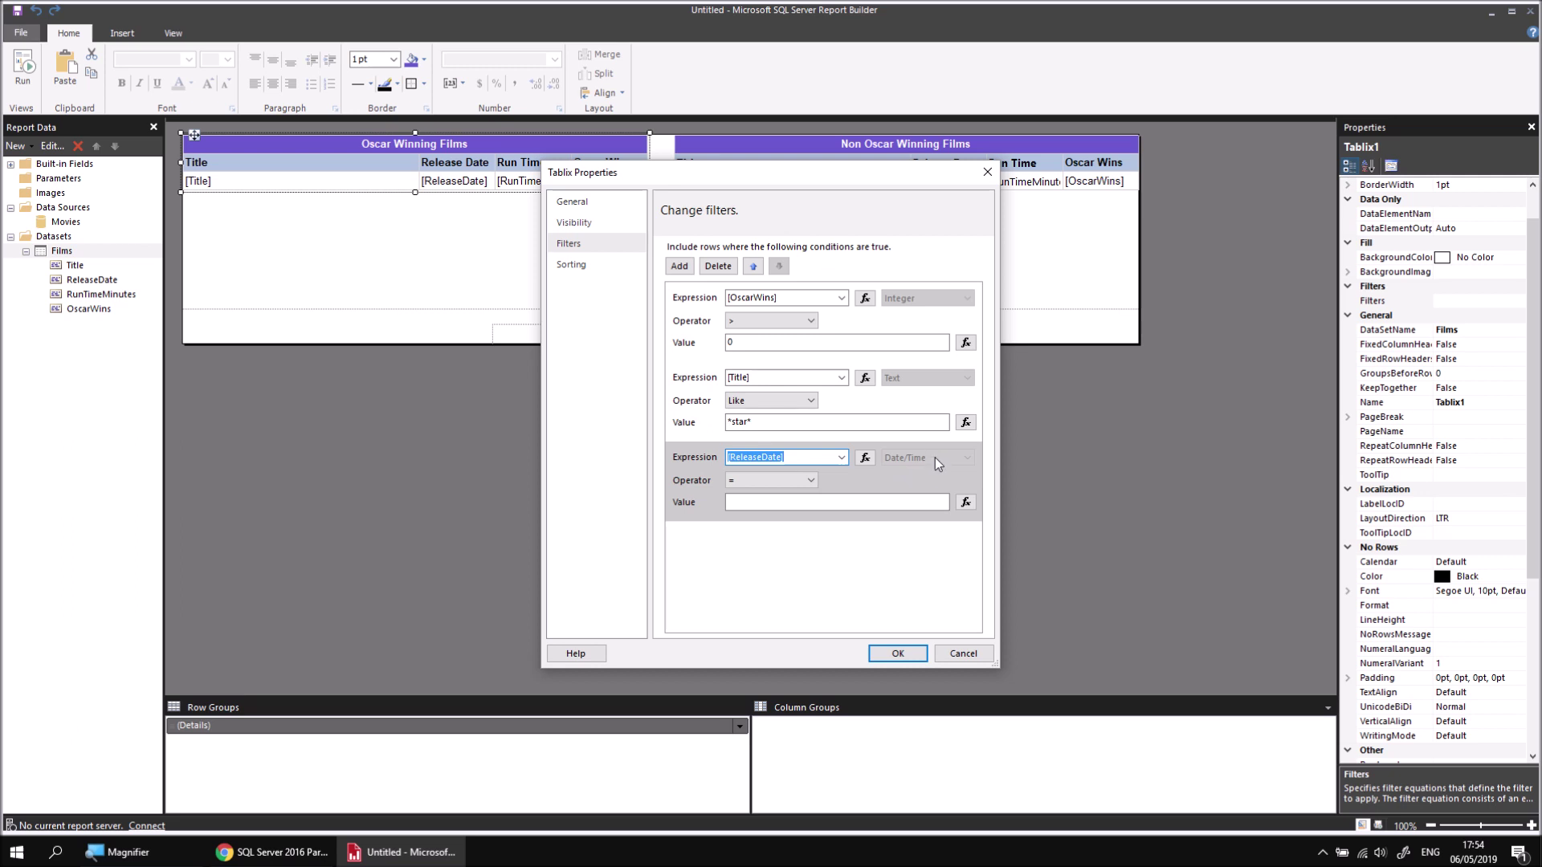
left_click(811, 480)
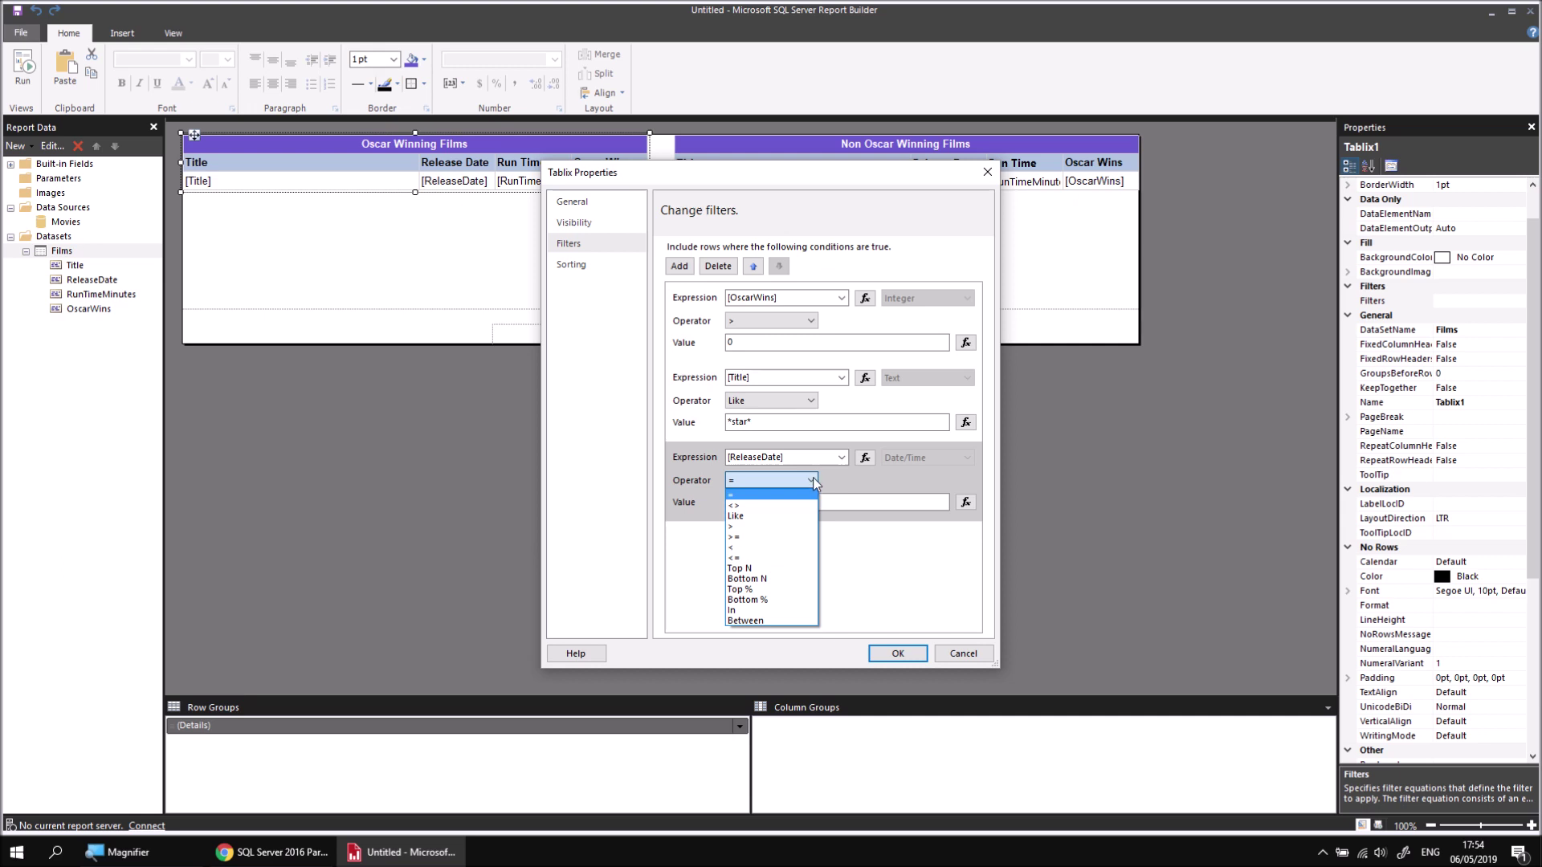
left_click(749, 537)
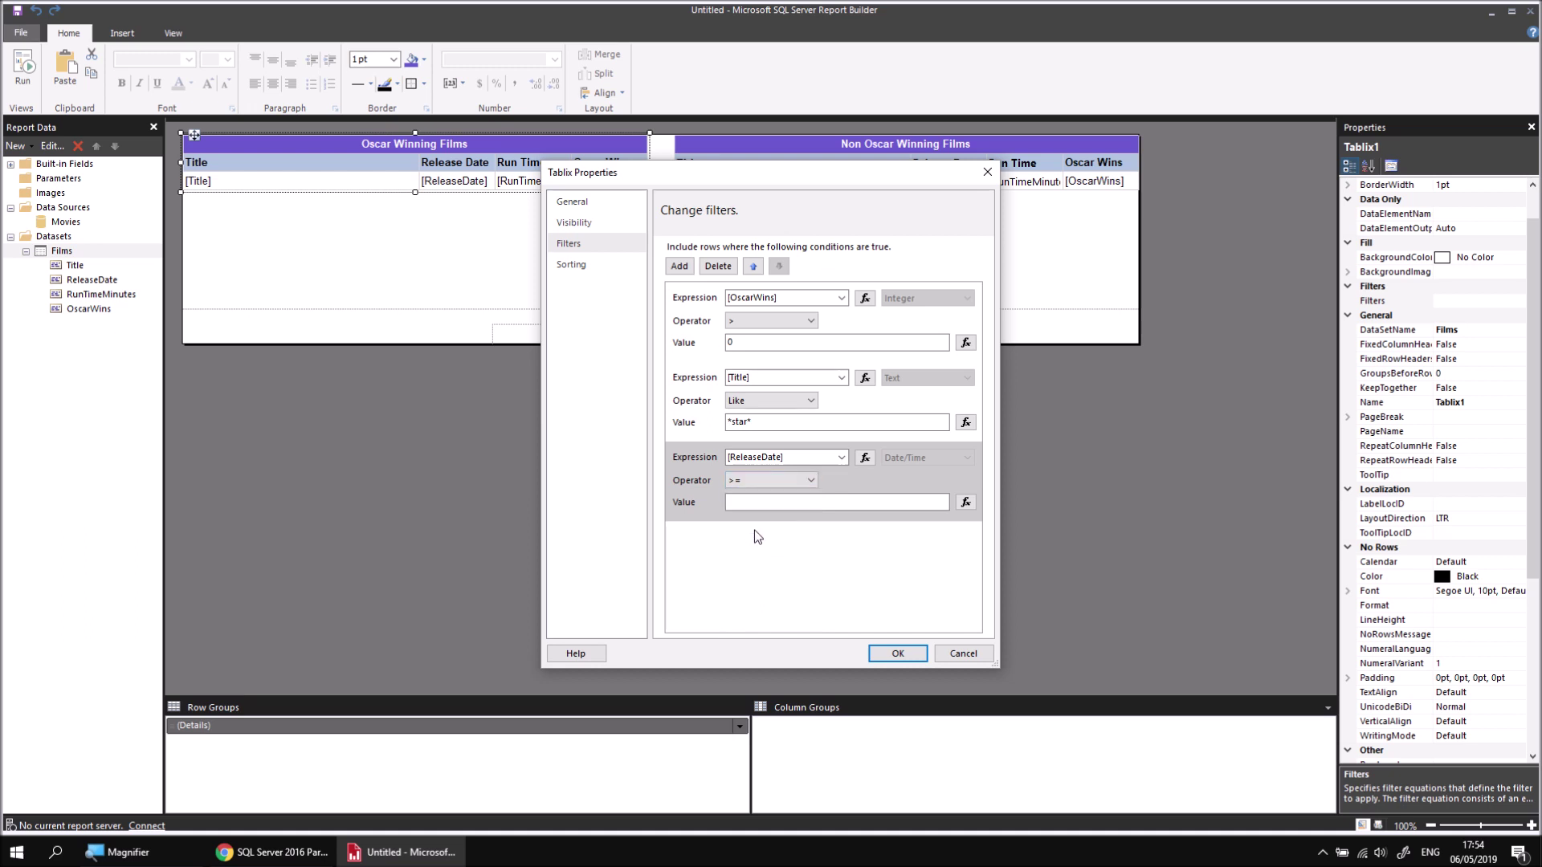
Set the ReleaseDate condition's value to 01/01/2000 and apply the filters to the Oscar Winning Films table
left_click(755, 504)
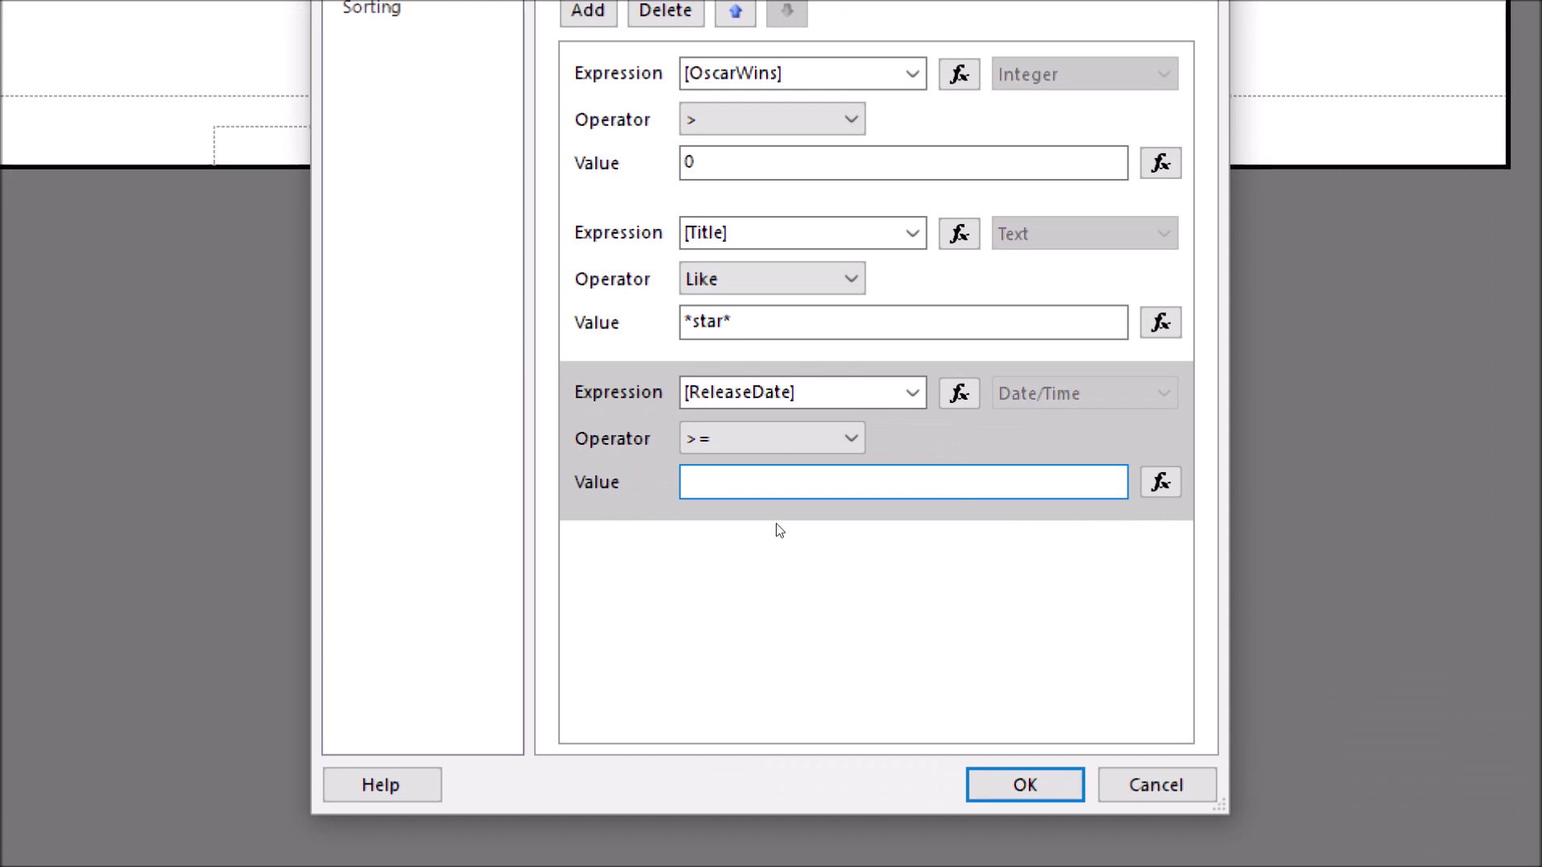
type("01/")
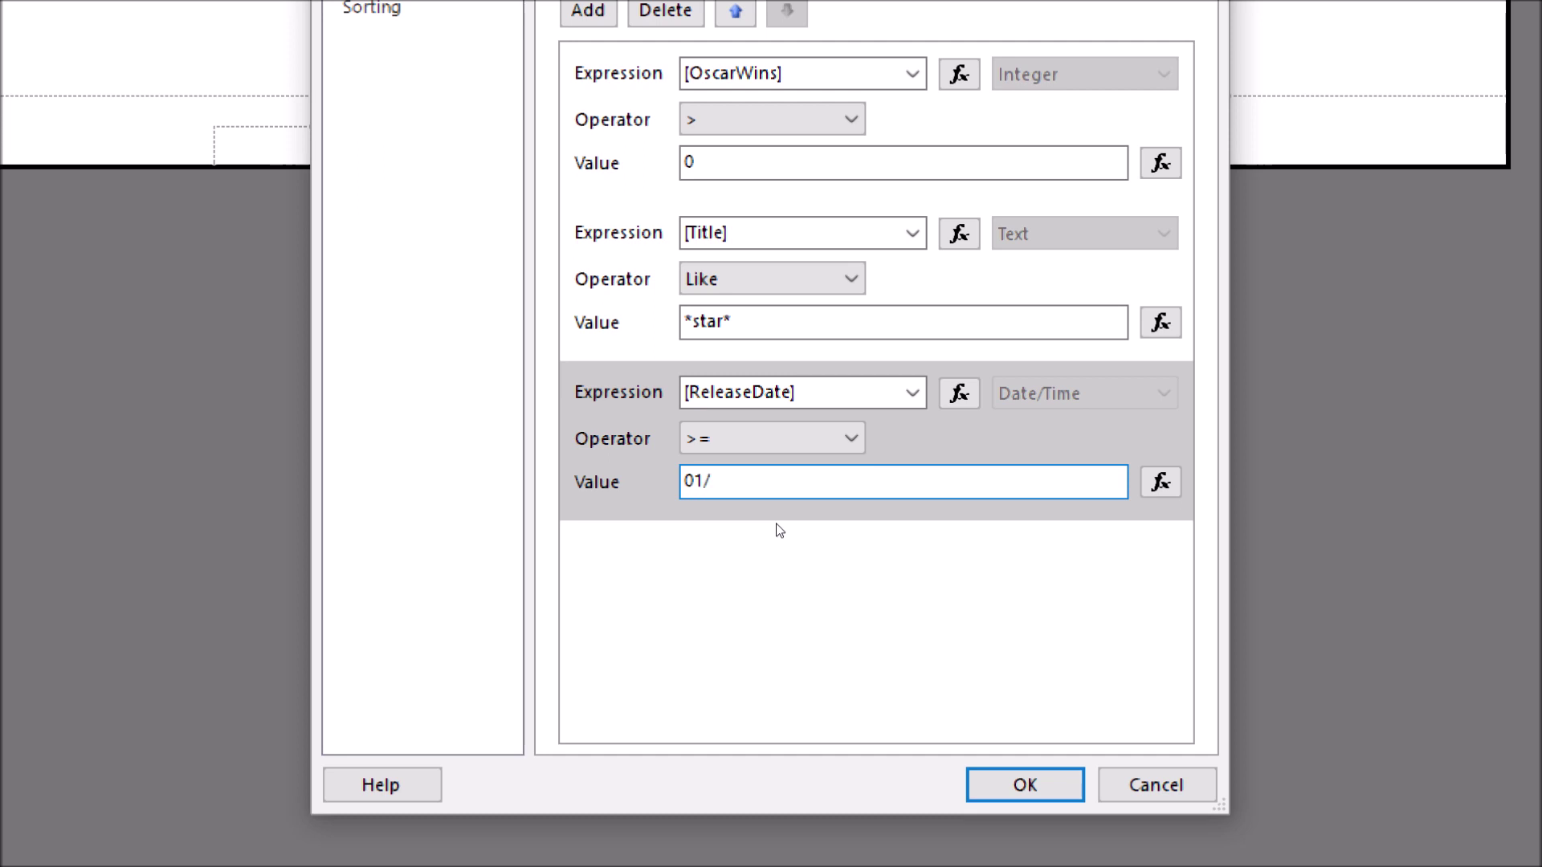
type("01")
type("/2000")
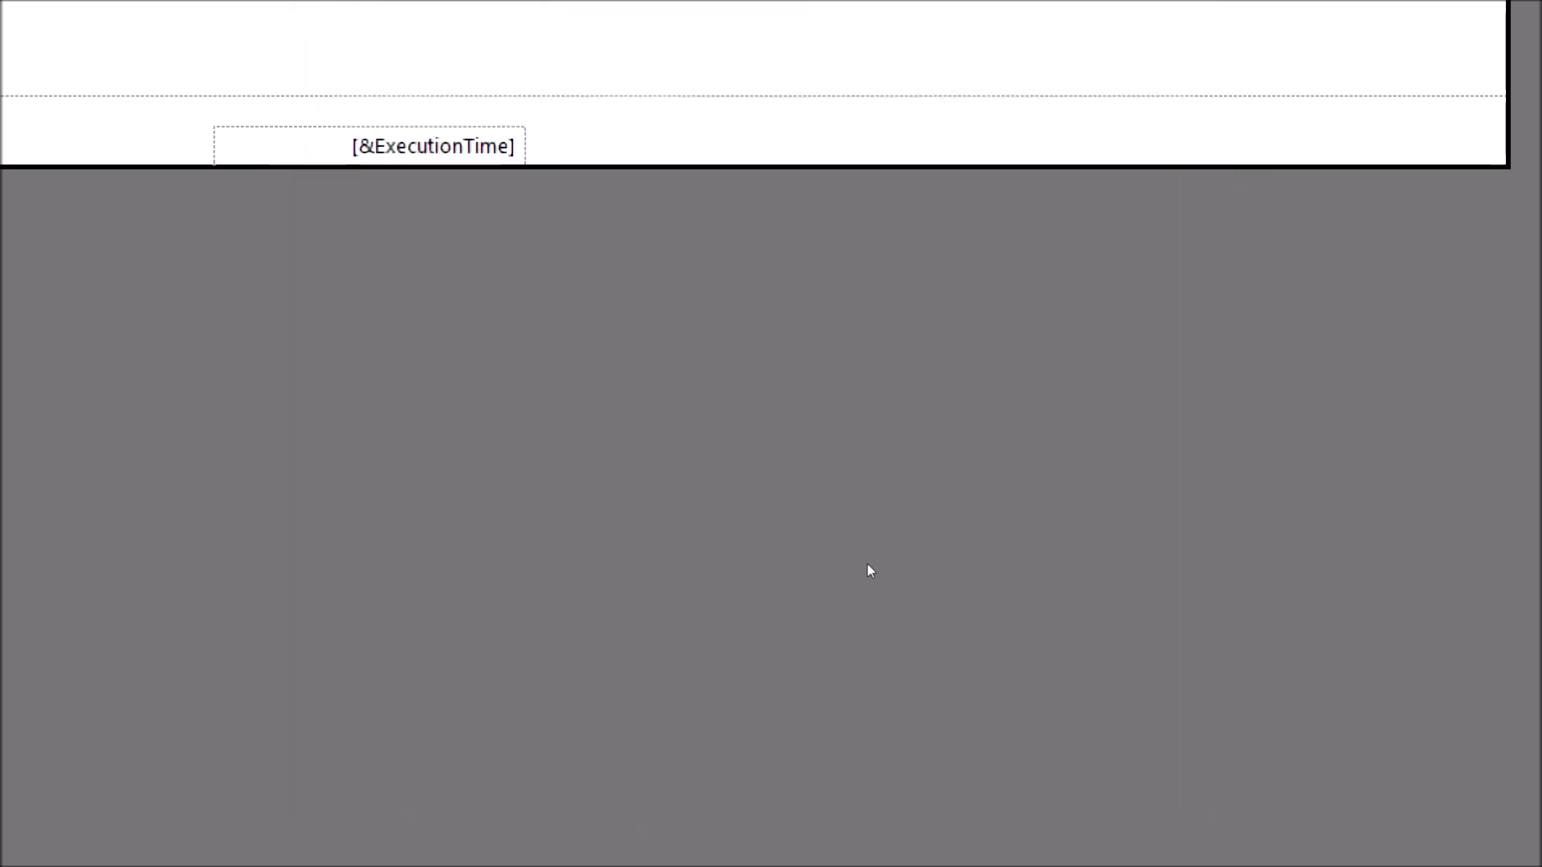
key("super+minus")
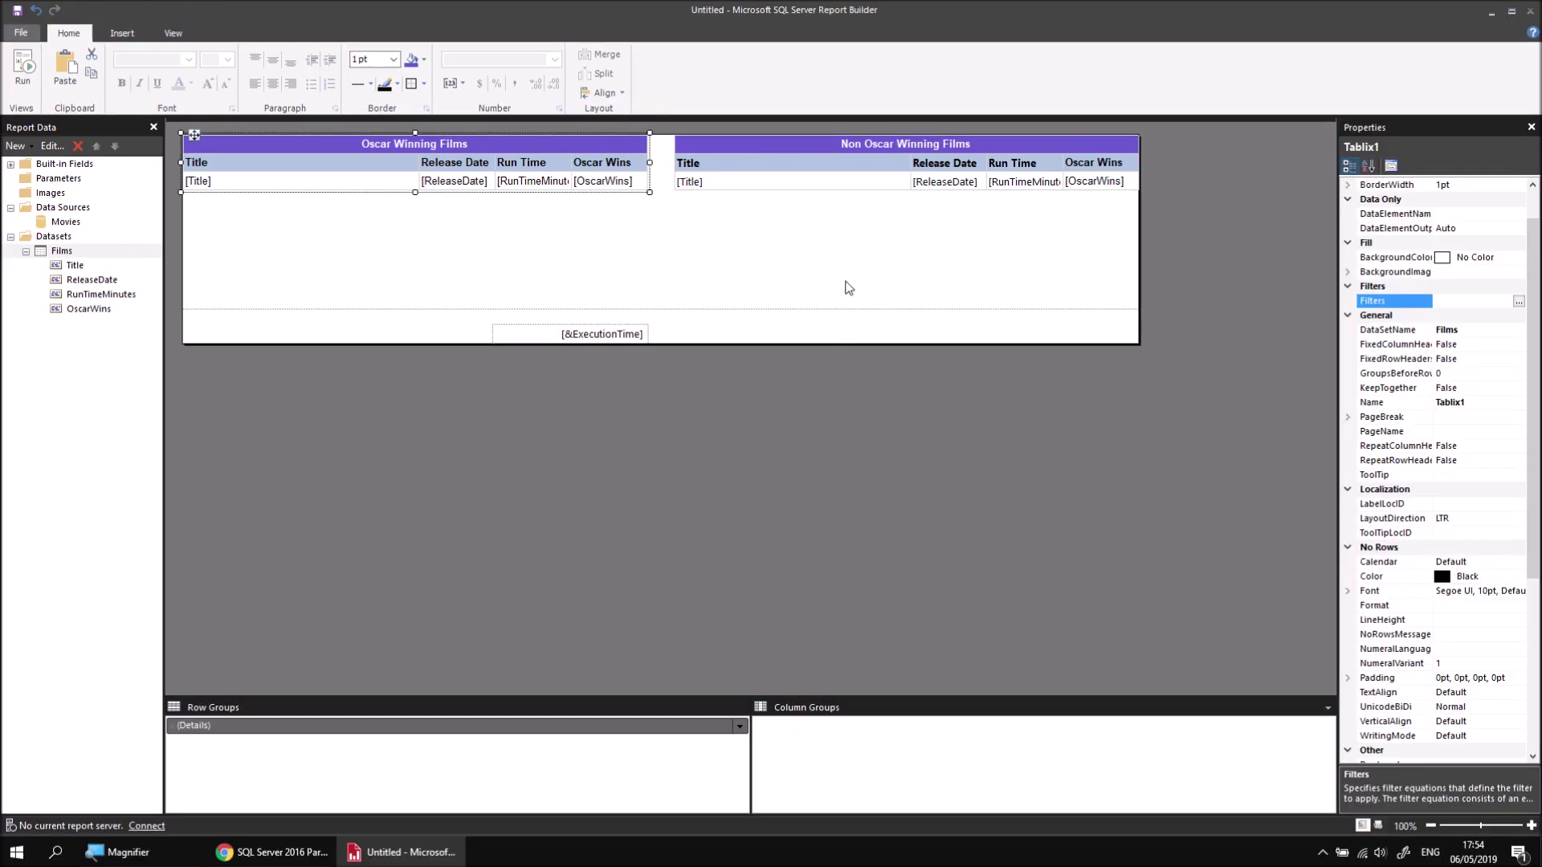
Add a third filter condition to the Non Oscar Winning Films table using the ReleaseDate field with the >= operator
left_click_drag(918, 234, 869, 172)
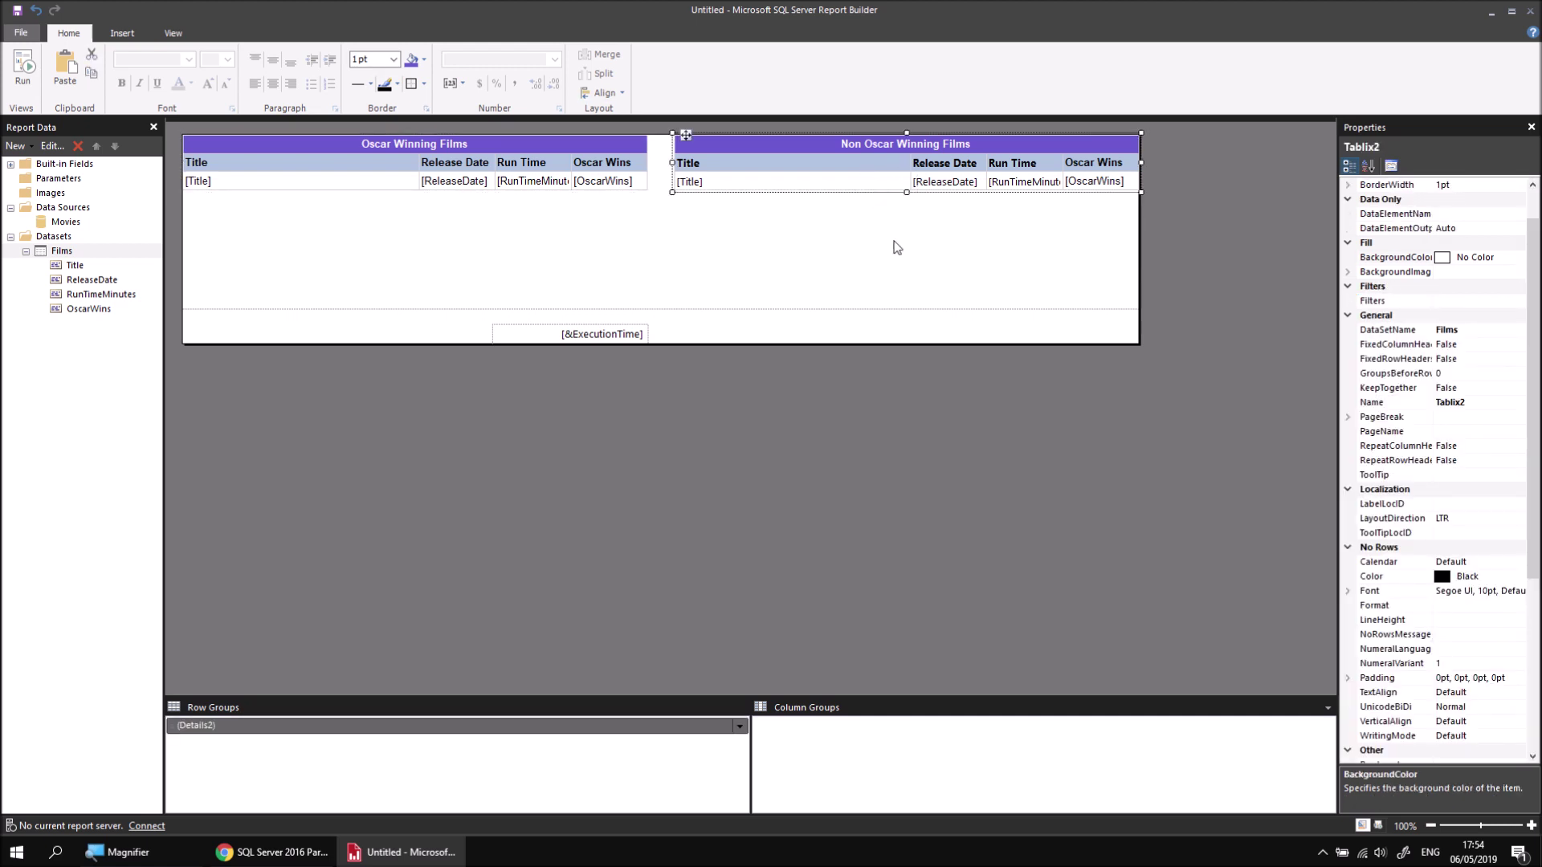
left_click(1481, 302)
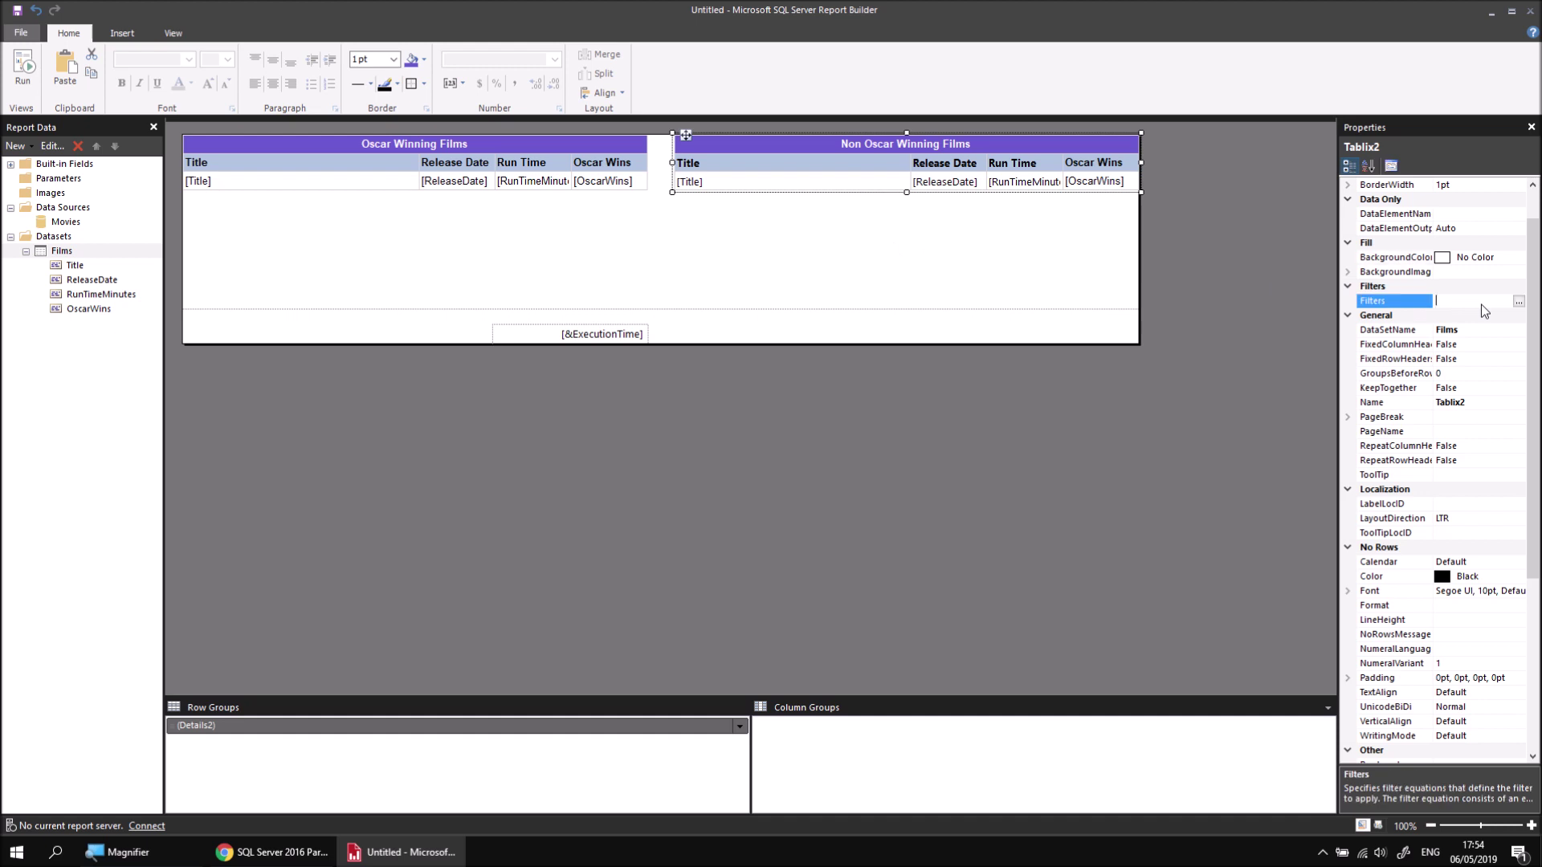
left_click(1518, 302)
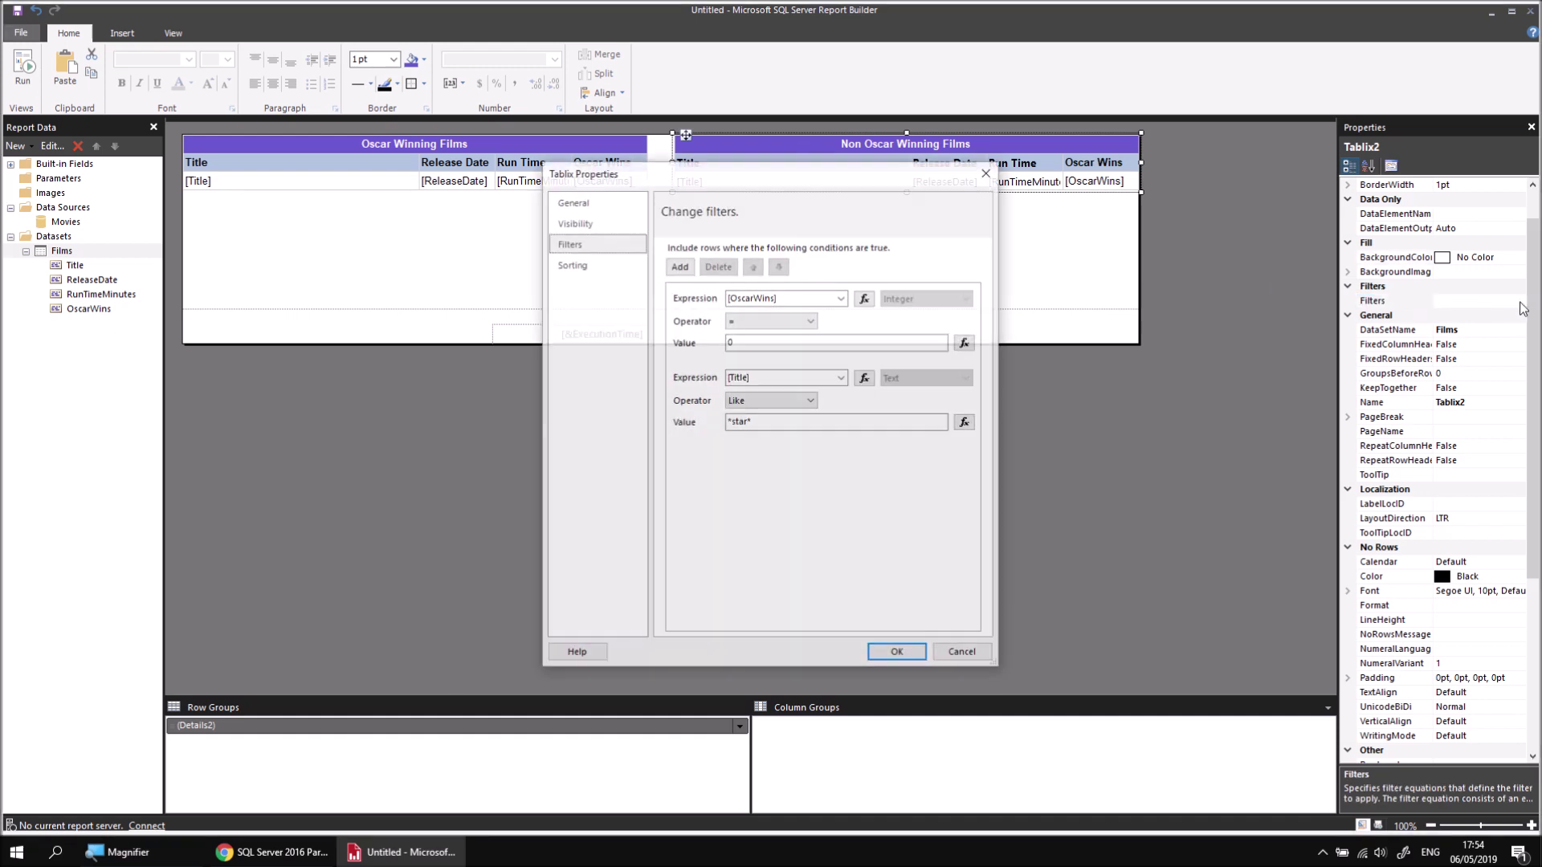
left_click(679, 267)
left_click(841, 457)
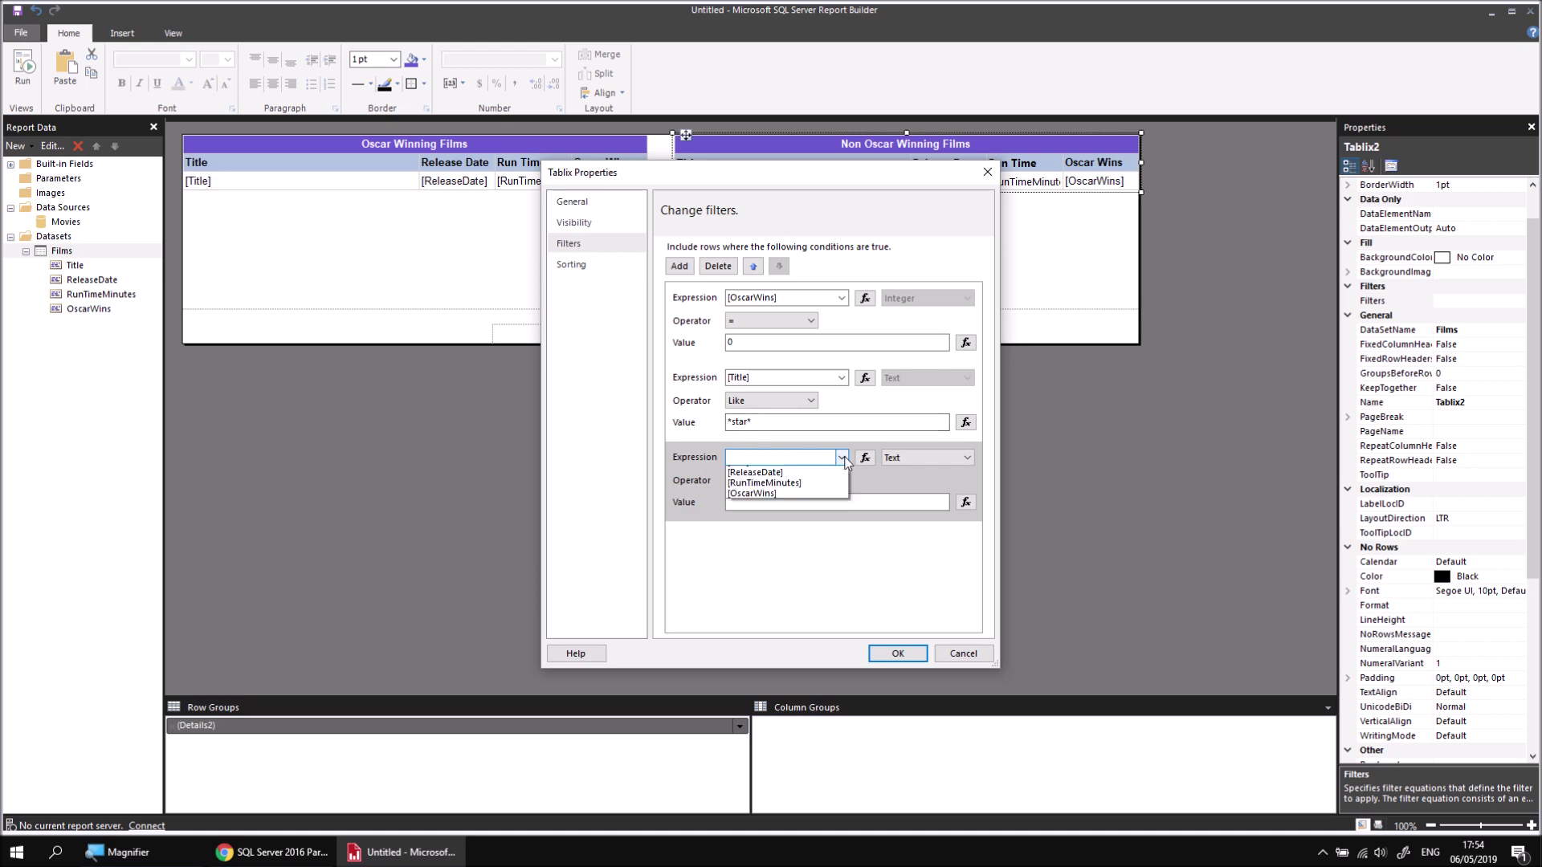
left_click(799, 483)
left_click(803, 481)
left_click(765, 538)
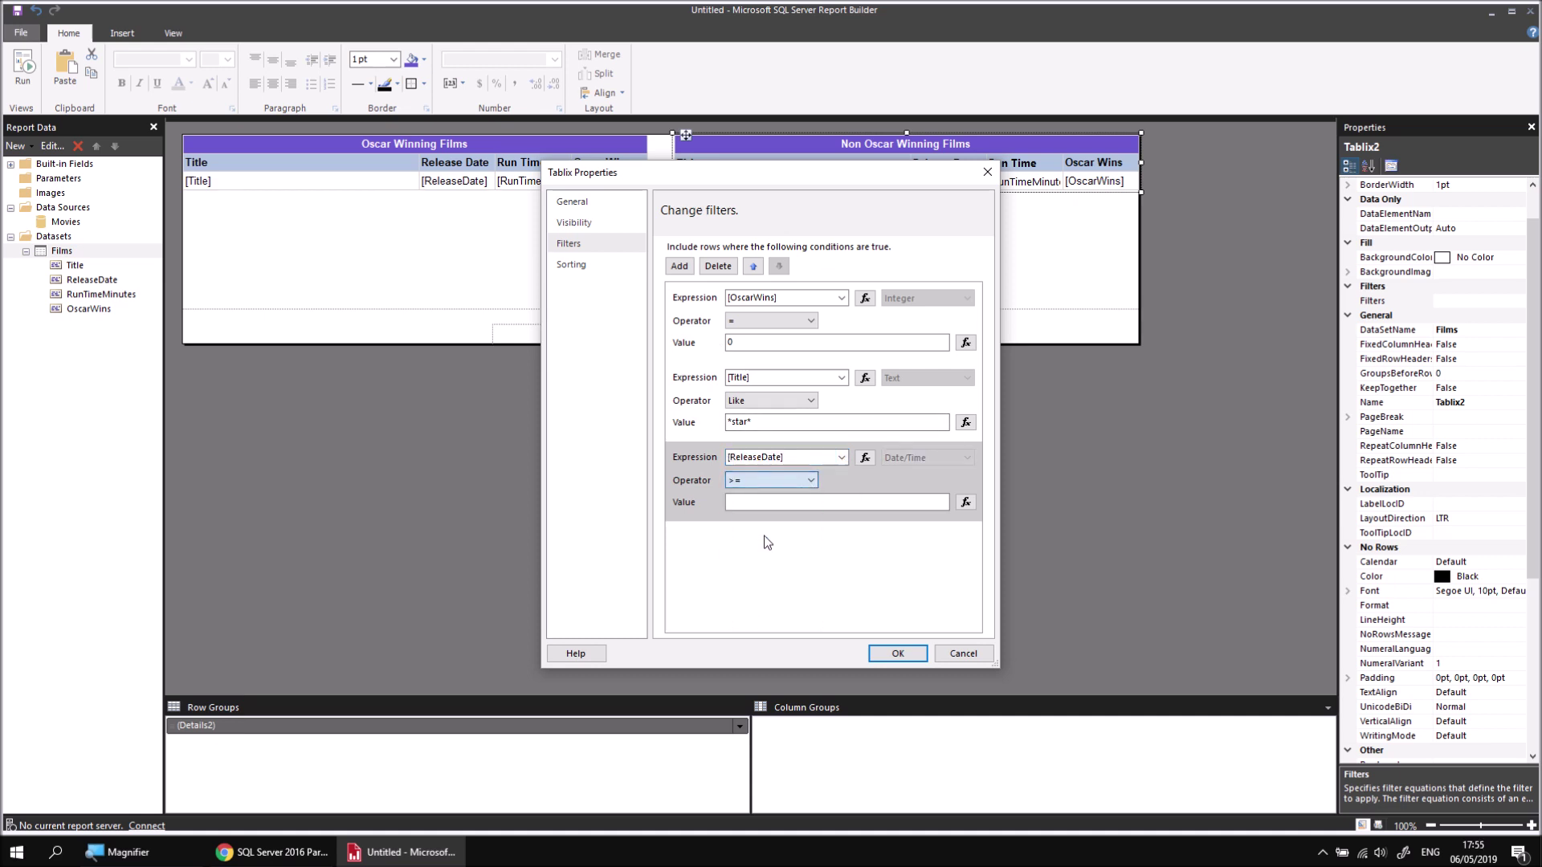
Set the ReleaseDate condition's value to 1 Jan 2000 and apply the filters to the Non Oscar Winning Films table
left_click(765, 506)
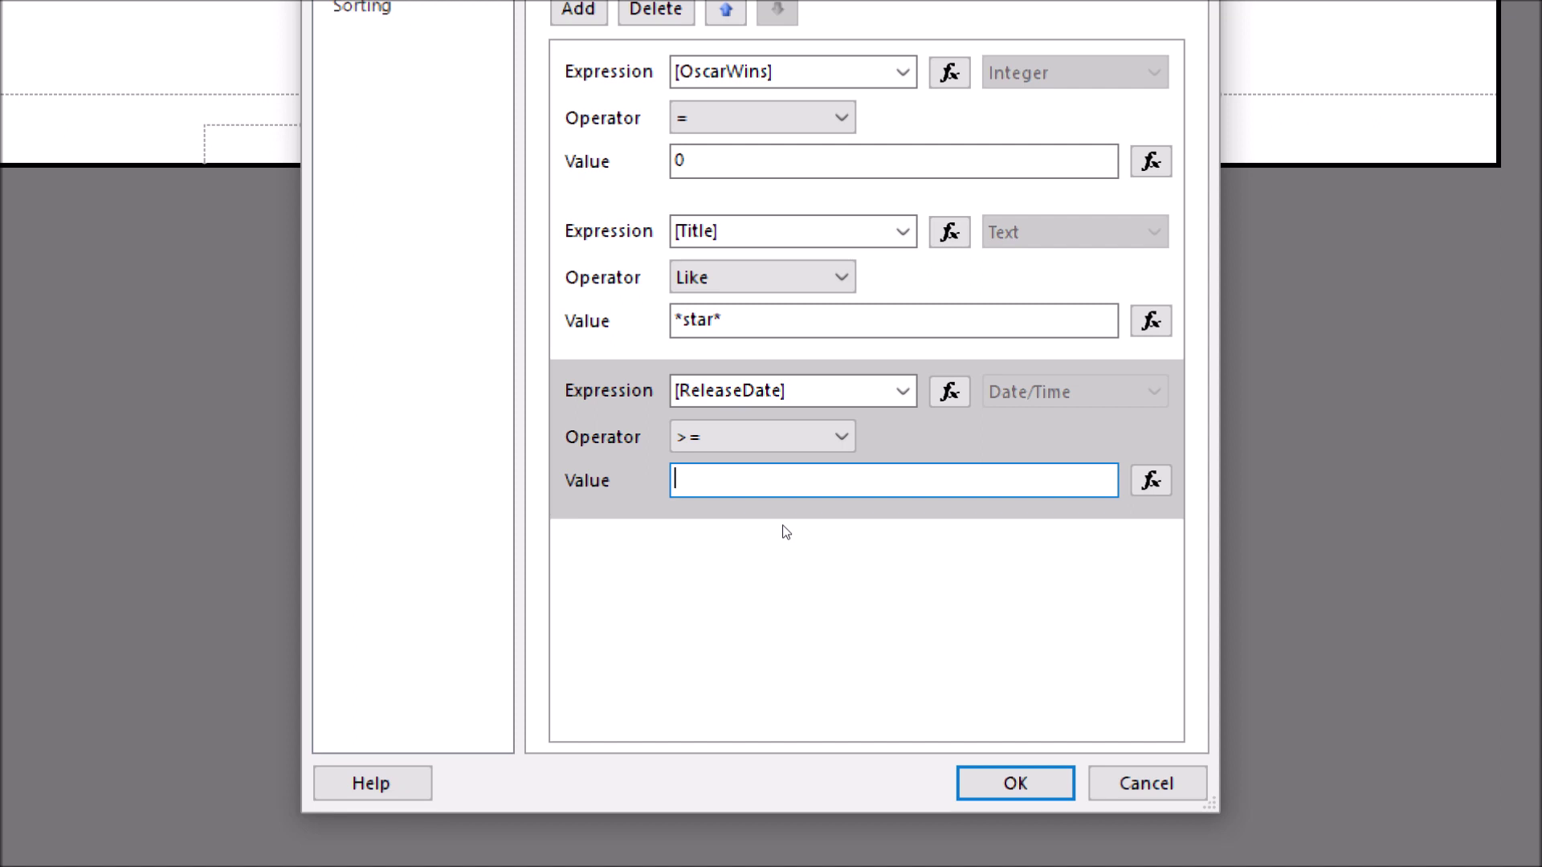
type("02/01")
key("BackSpace")
key("BackSpace")
key("BackSpace")
key("BackSpace")
key("BackSpace")
type("1 Jan 2000")
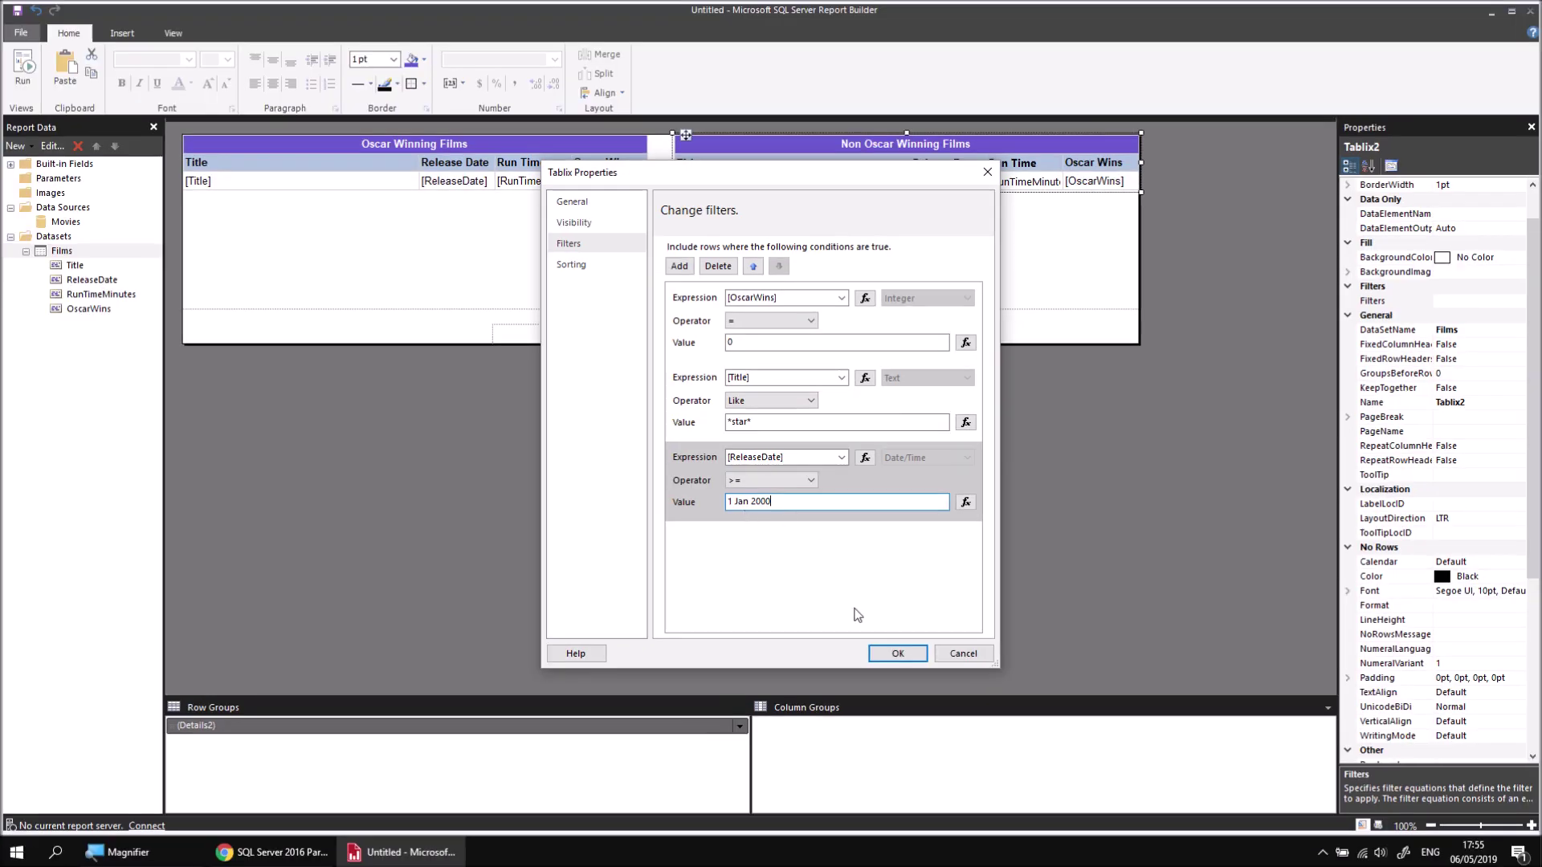
left_click(889, 655)
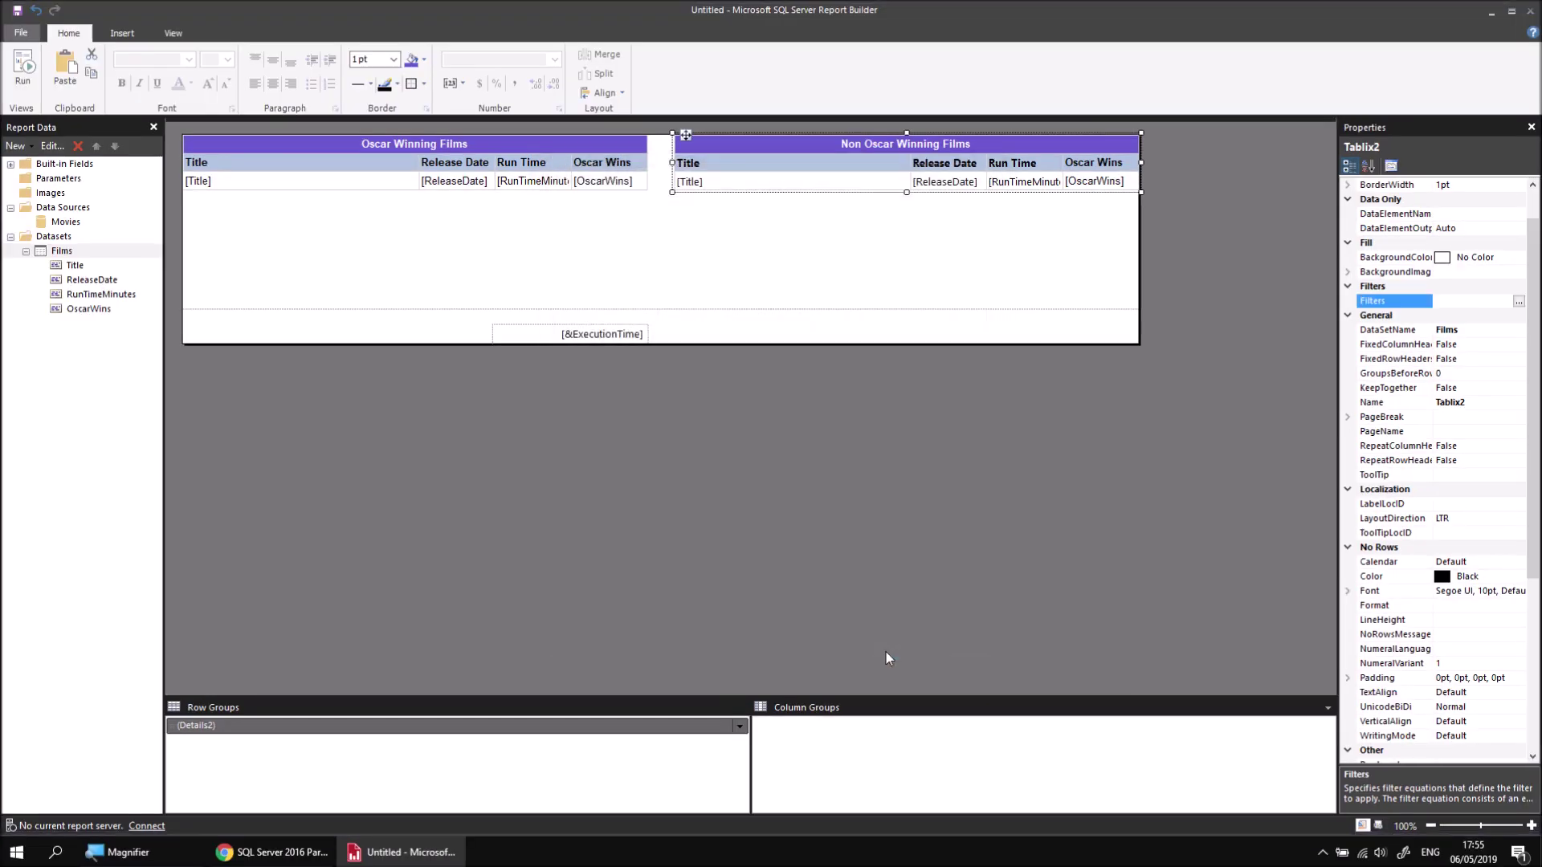
Run the report to check the release date filters on both tables, and return to the report design
left_click(22, 66)
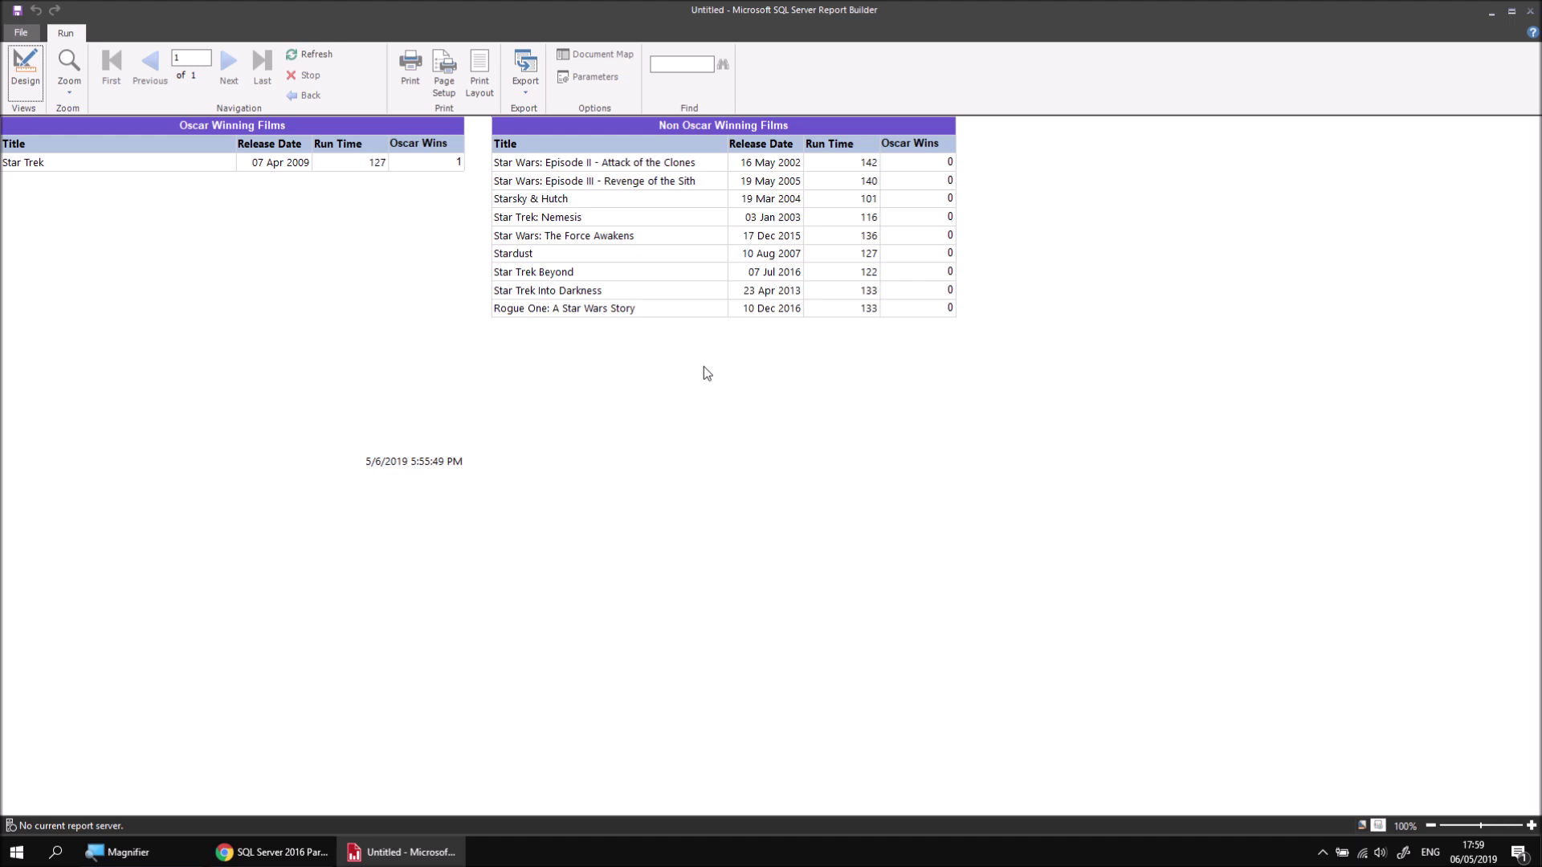
left_click(27, 74)
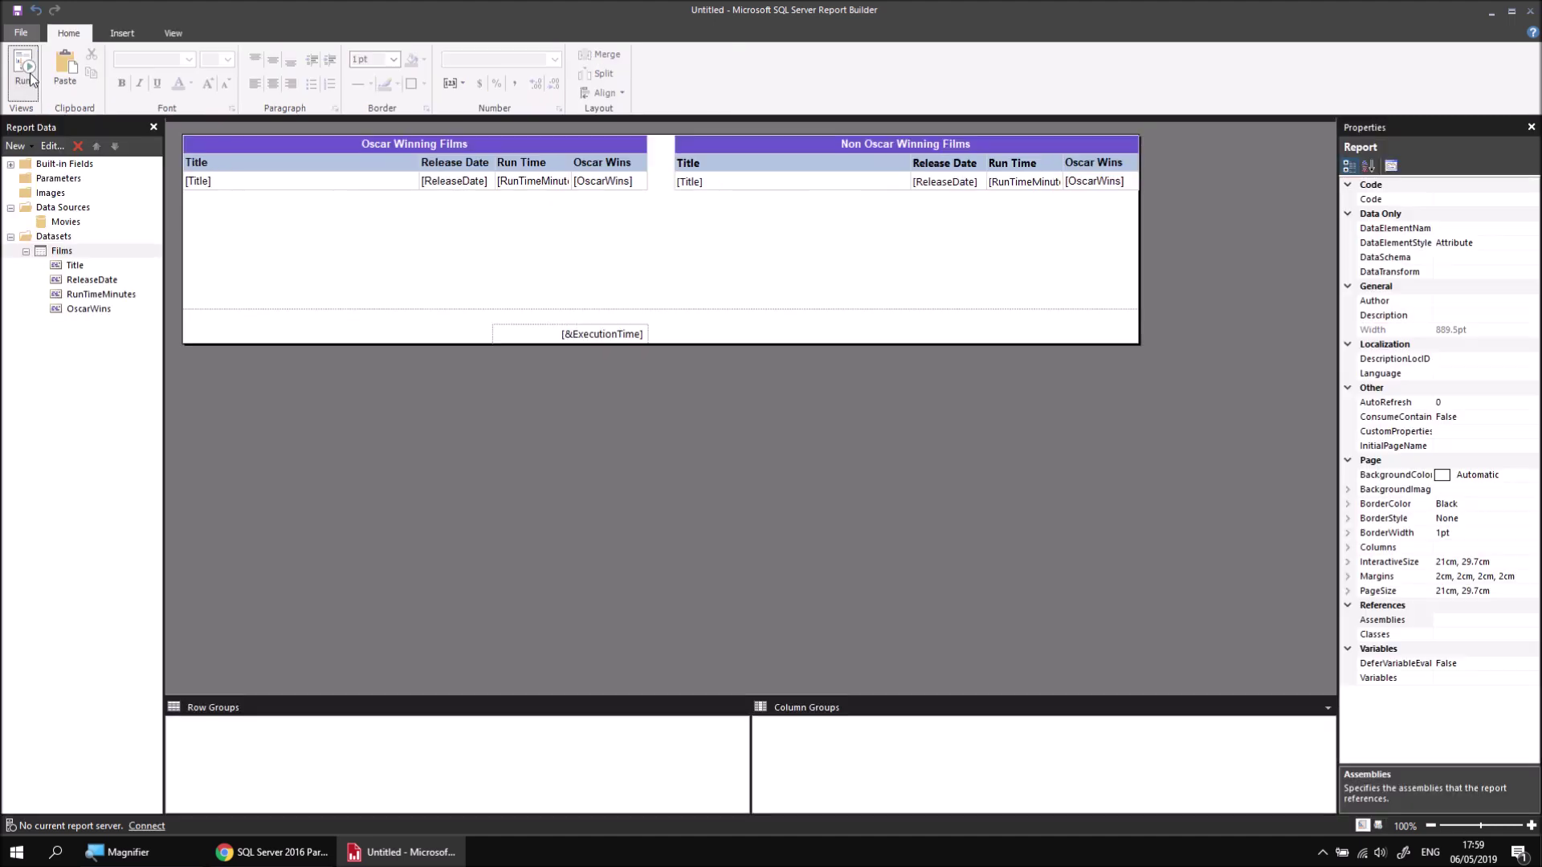
Add a filter condition to the Oscar Winning Films table that only includes rows where RunTimeMinutes is >= 120
left_click_drag(523, 239, 454, 160)
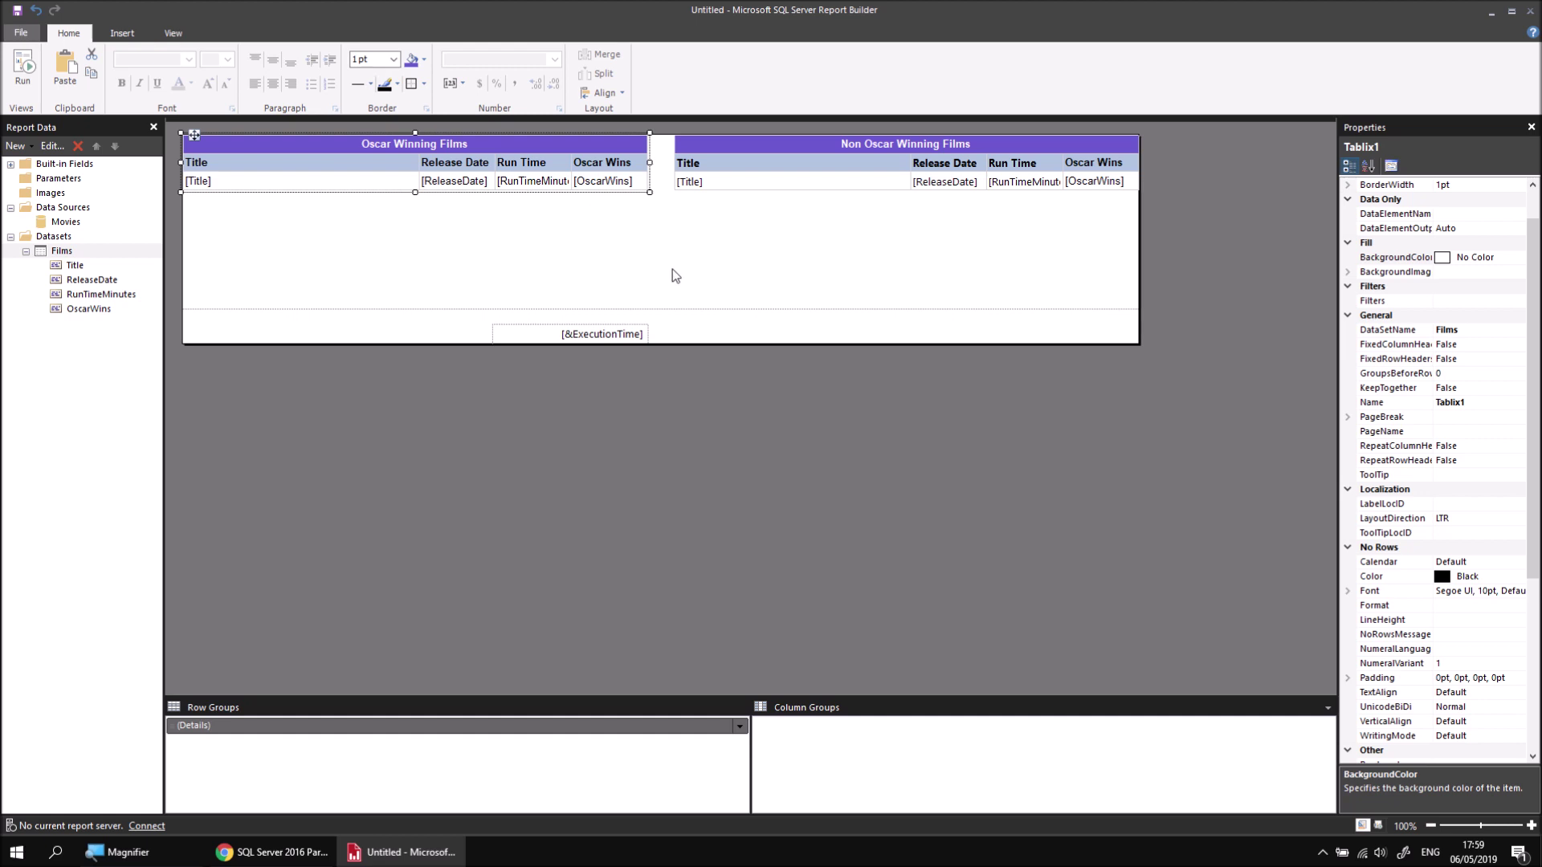
left_click(1481, 301)
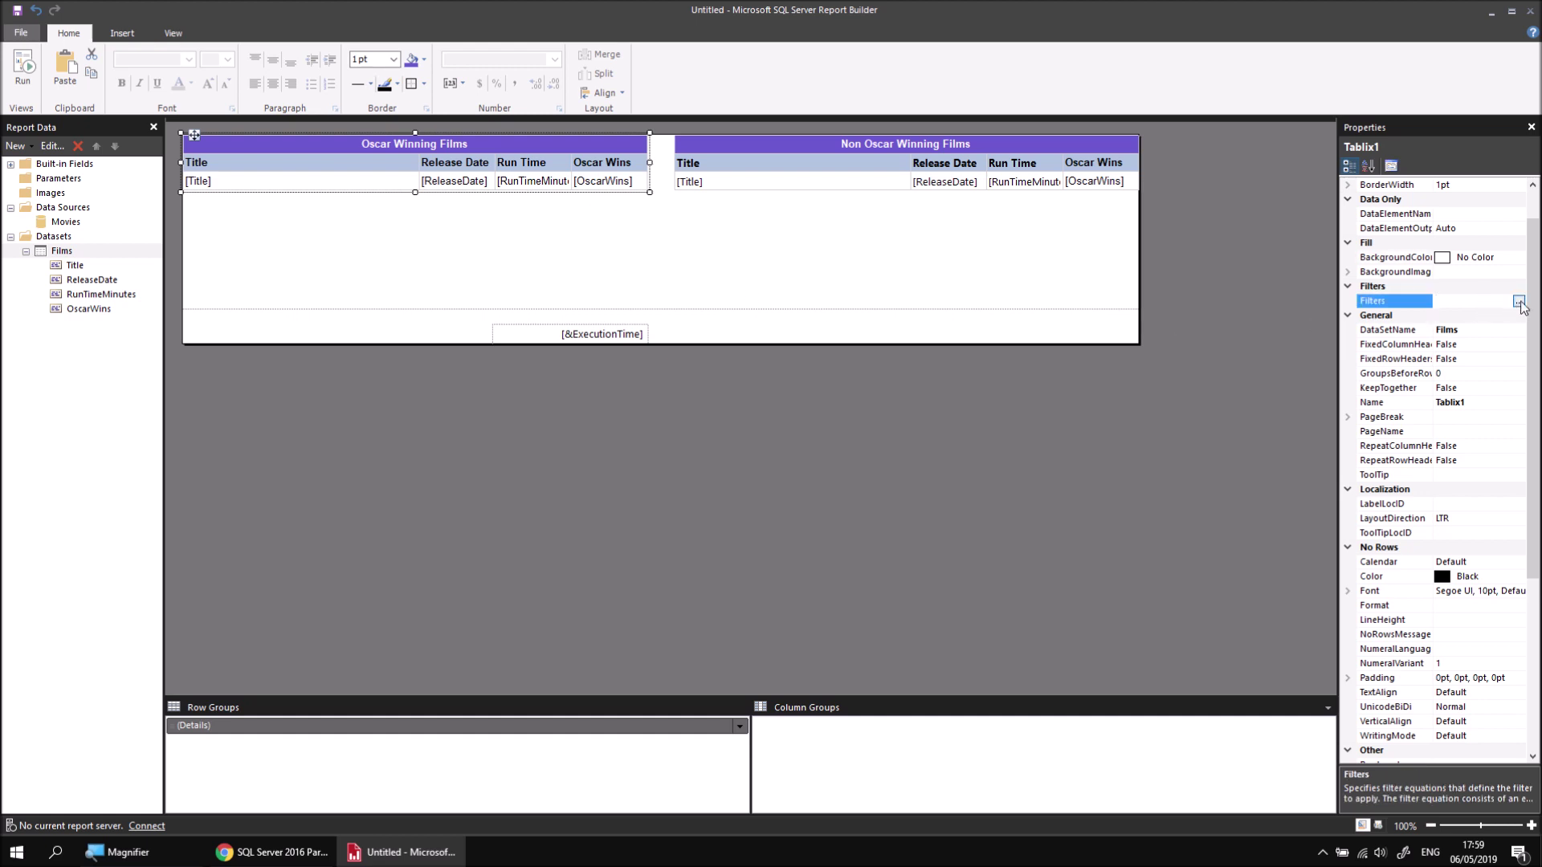
left_click(1518, 302)
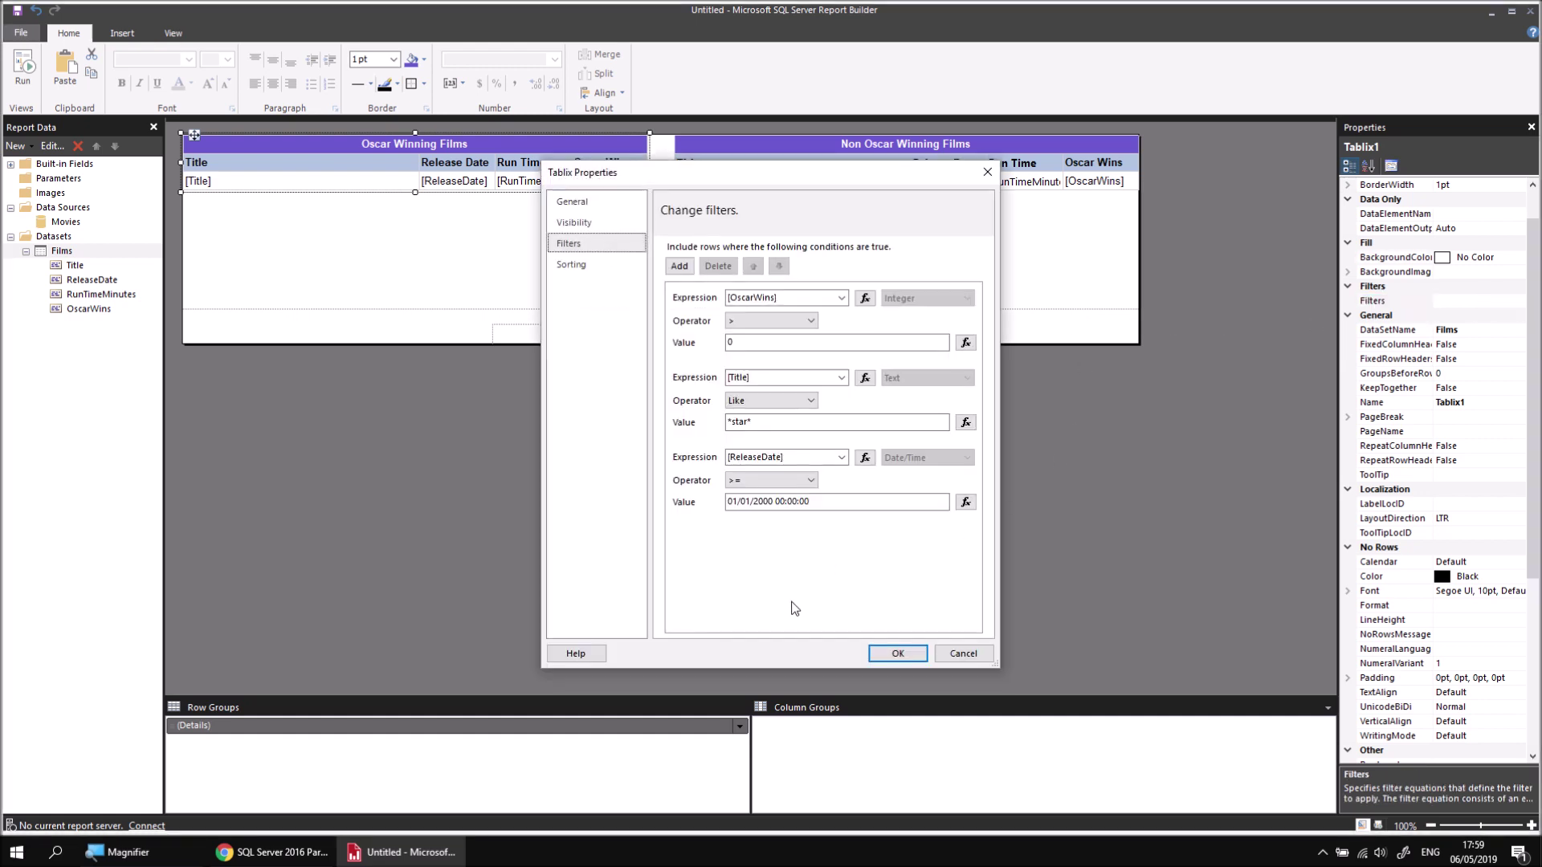
left_click(680, 267)
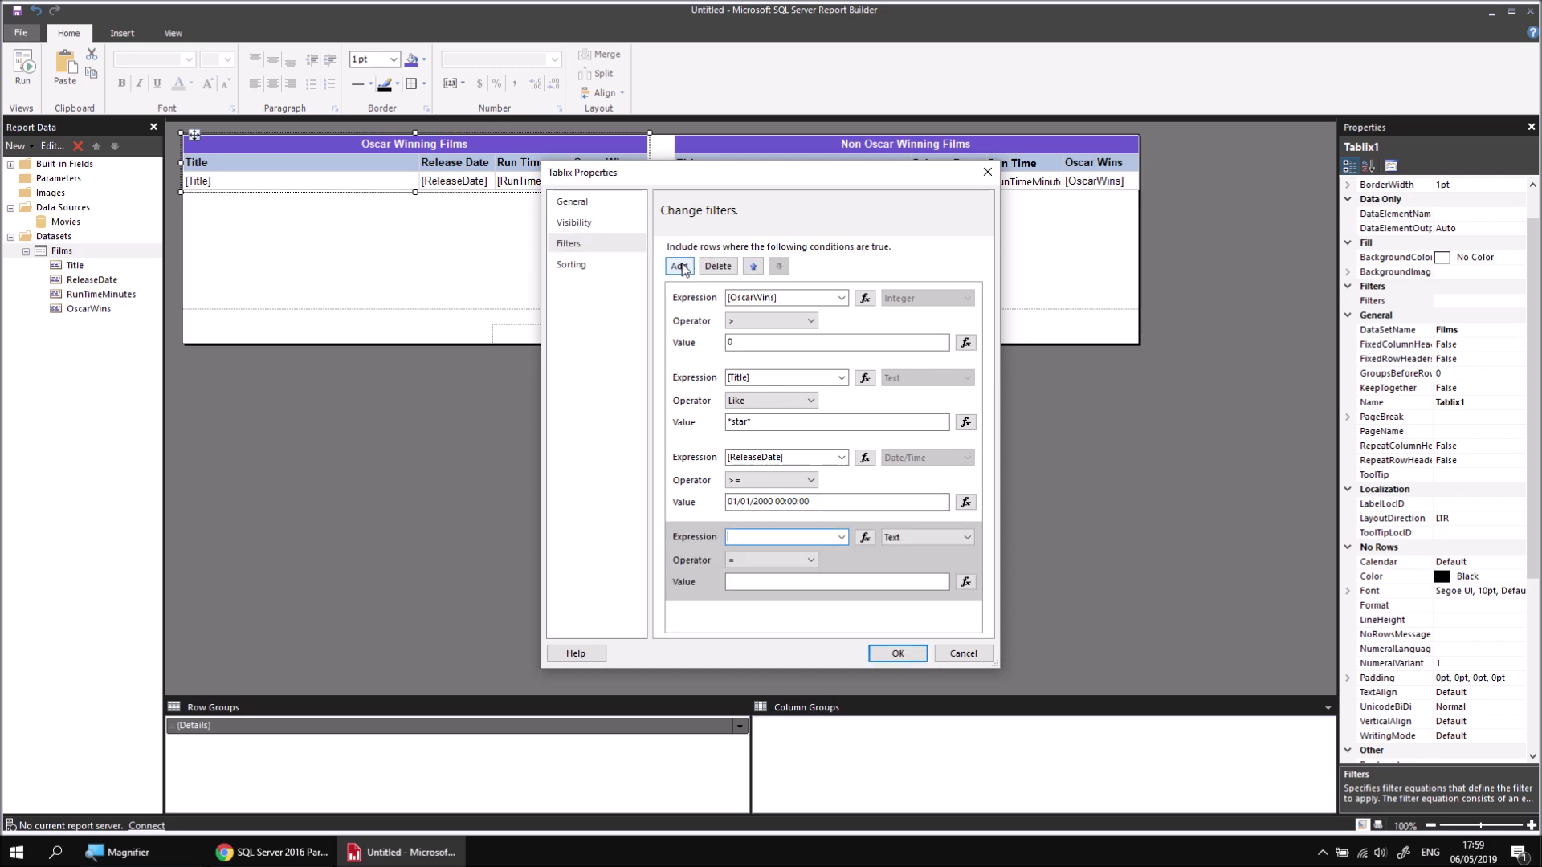
left_click(841, 537)
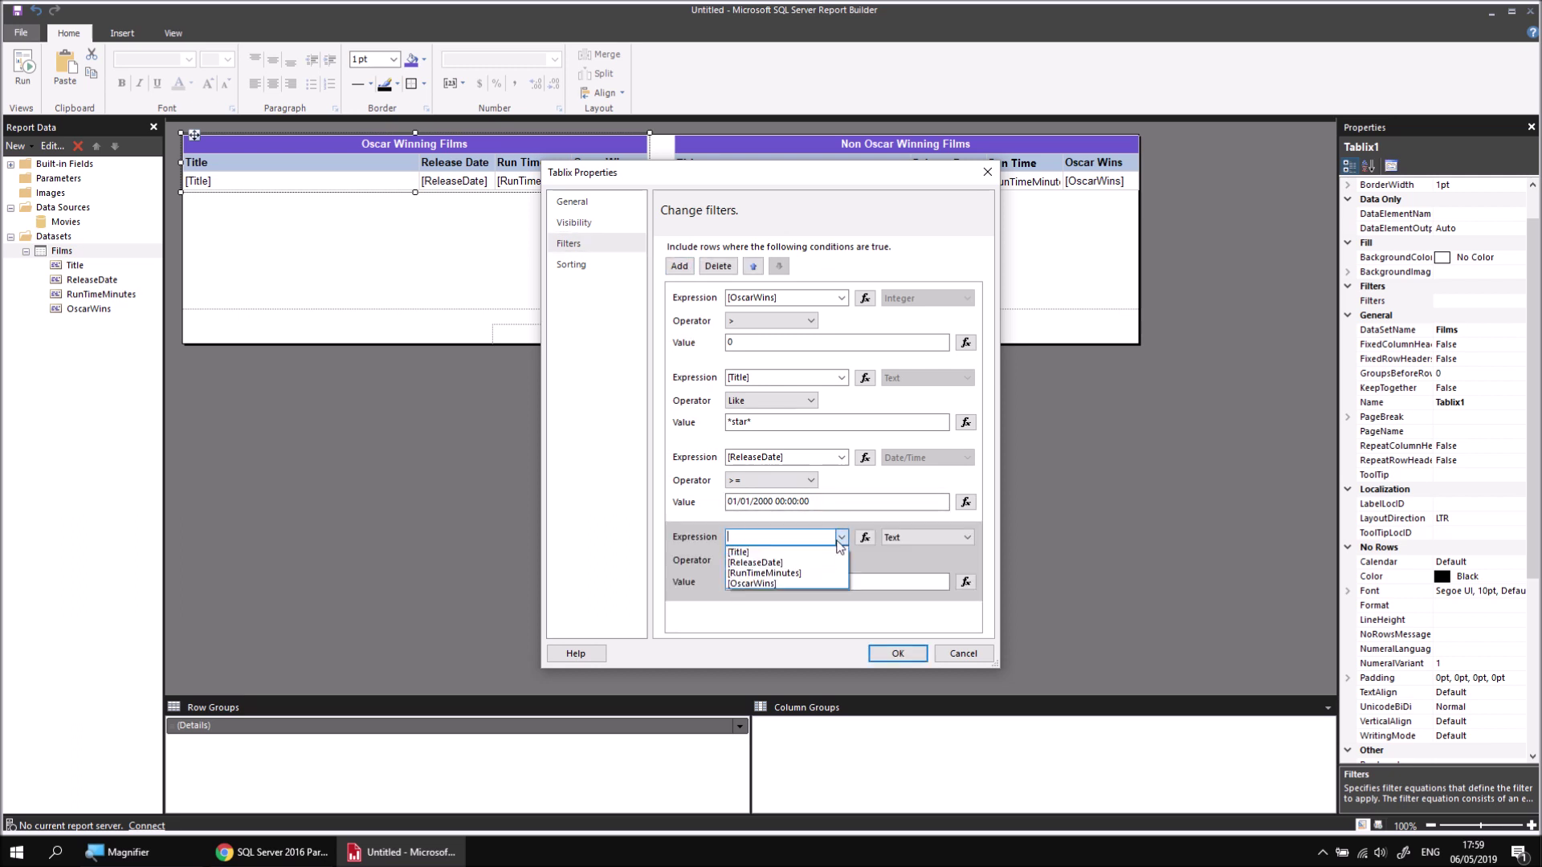
left_click(796, 573)
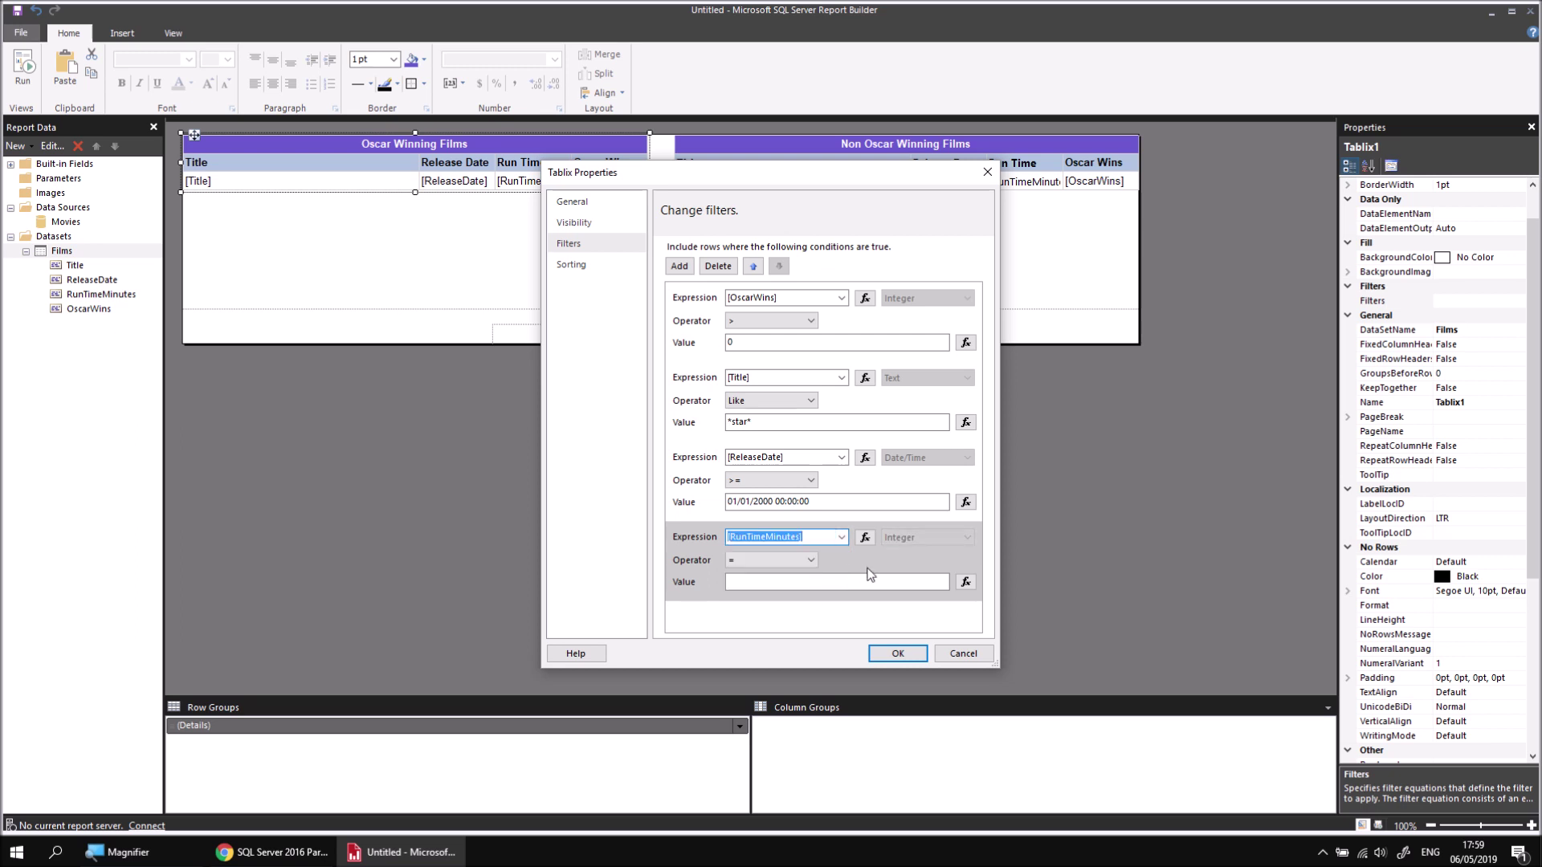
left_click(810, 560)
left_click(765, 616)
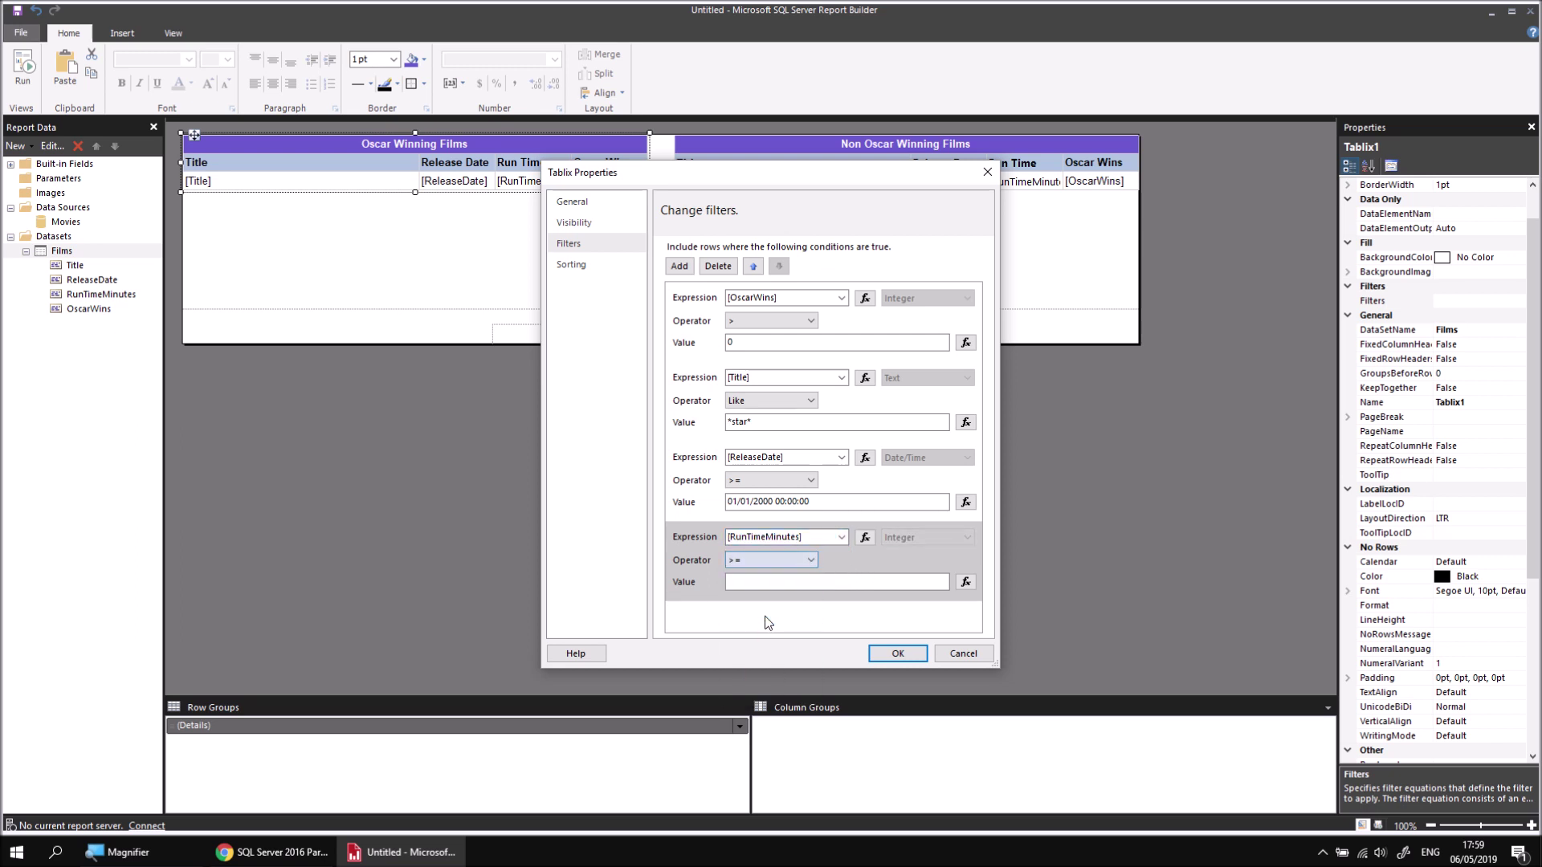
left_click(763, 582)
Add another condition where RunTimeMinutes is <= 130 and review the Oscar Winning Films table's full list of filters
left_click(681, 269)
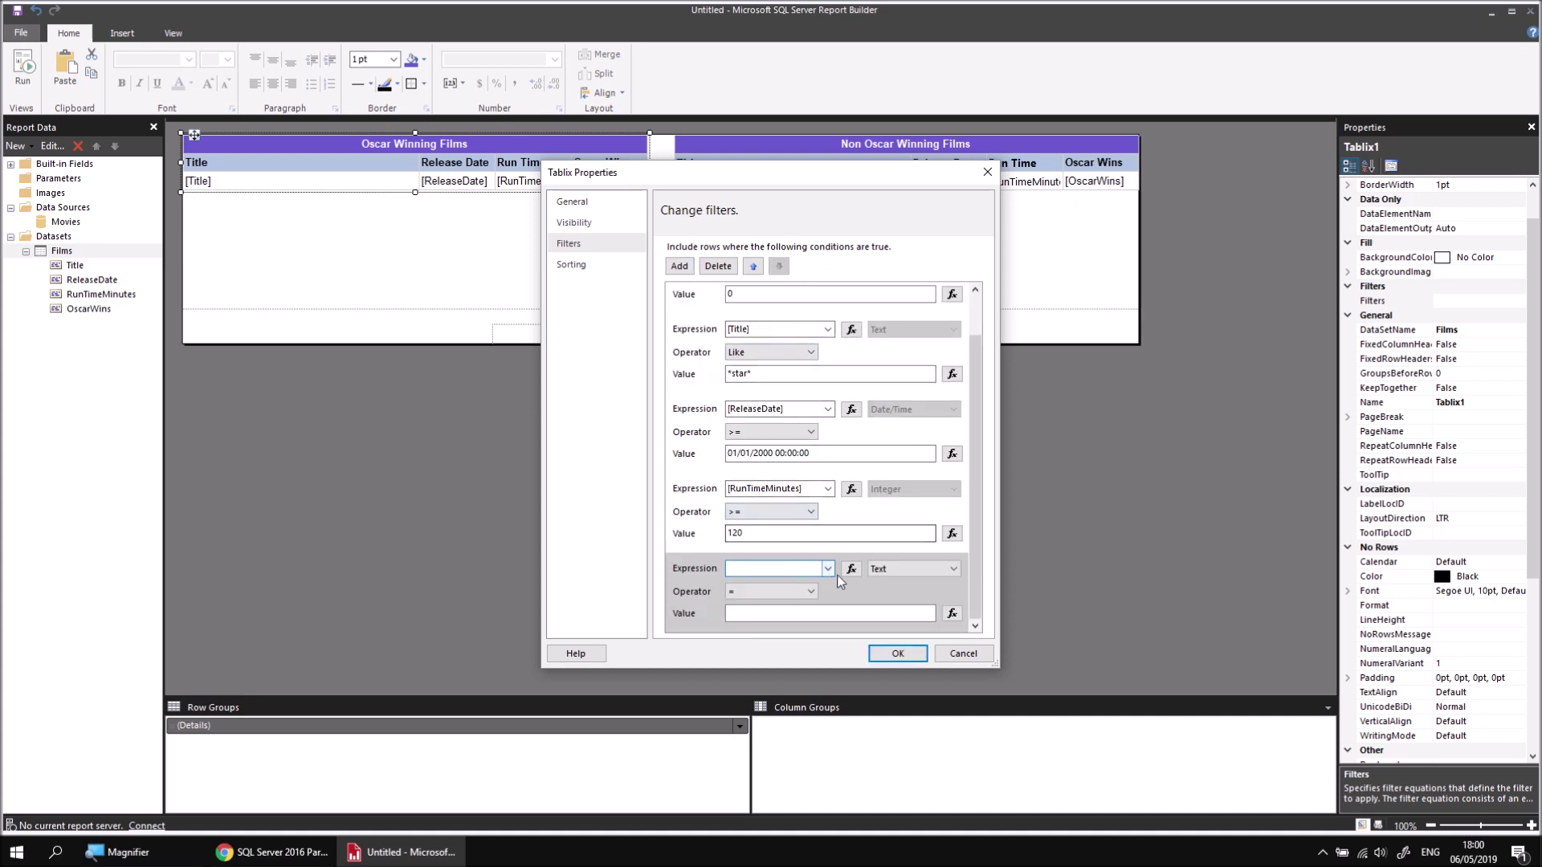
left_click(827, 568)
left_click(811, 604)
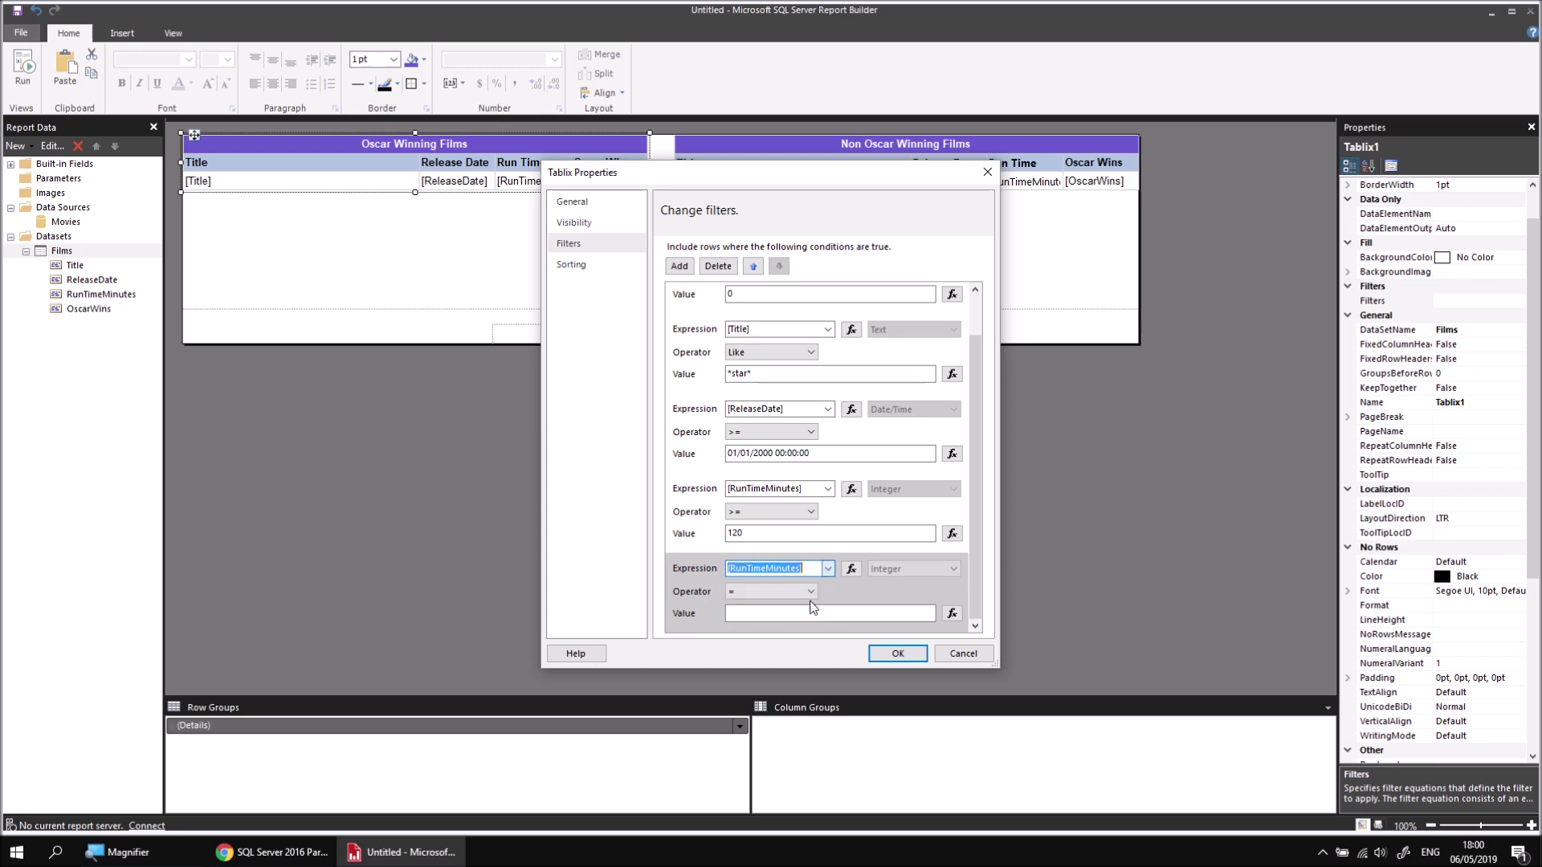
left_click(811, 593)
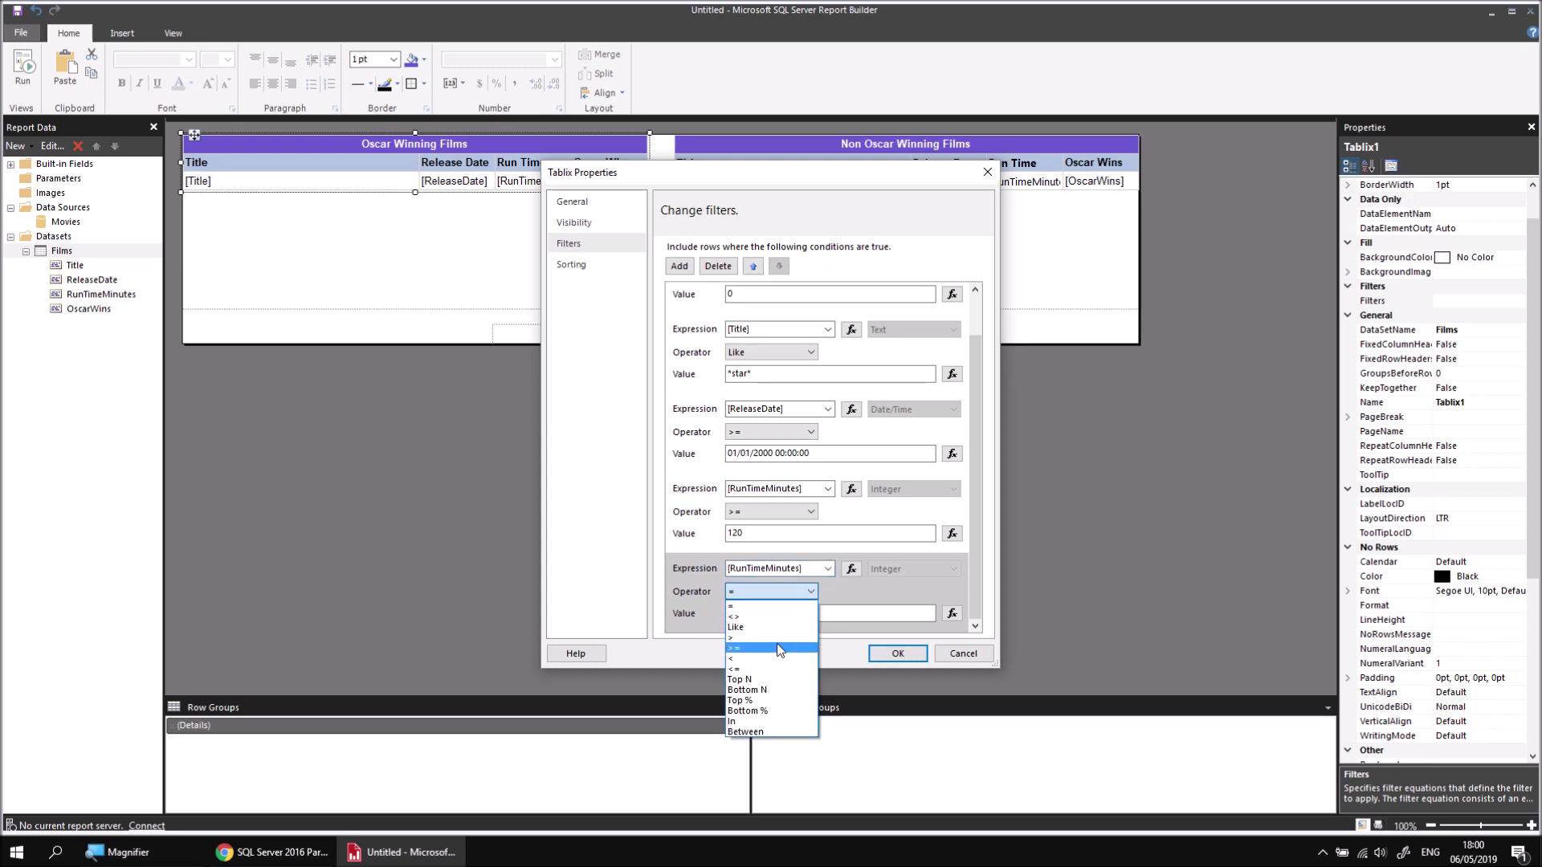
left_click(767, 671)
left_click(774, 612)
type("130")
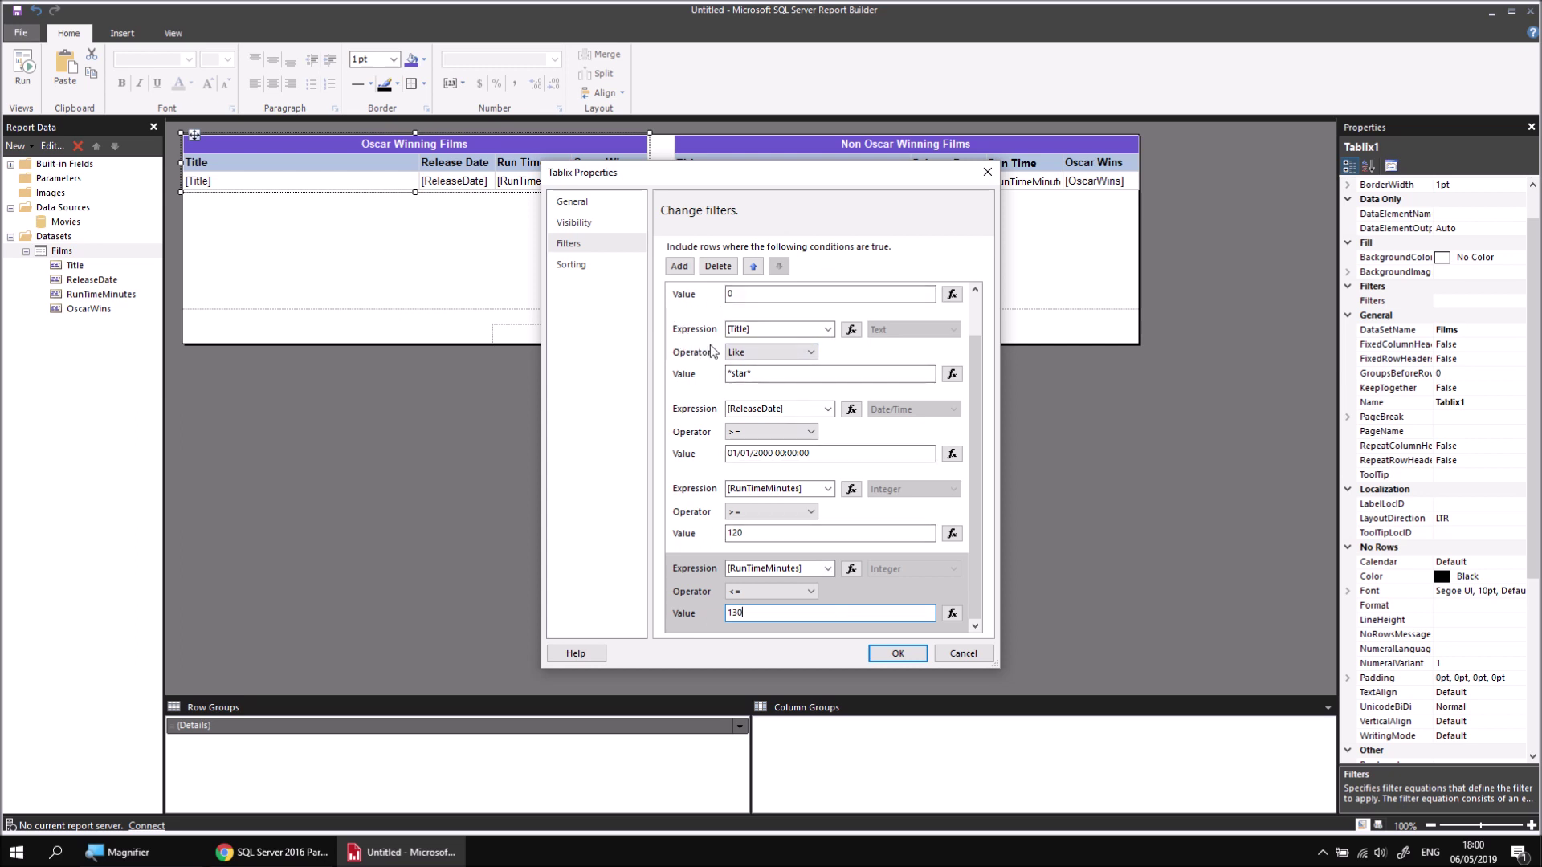
scroll(705, 366, "up", 1)
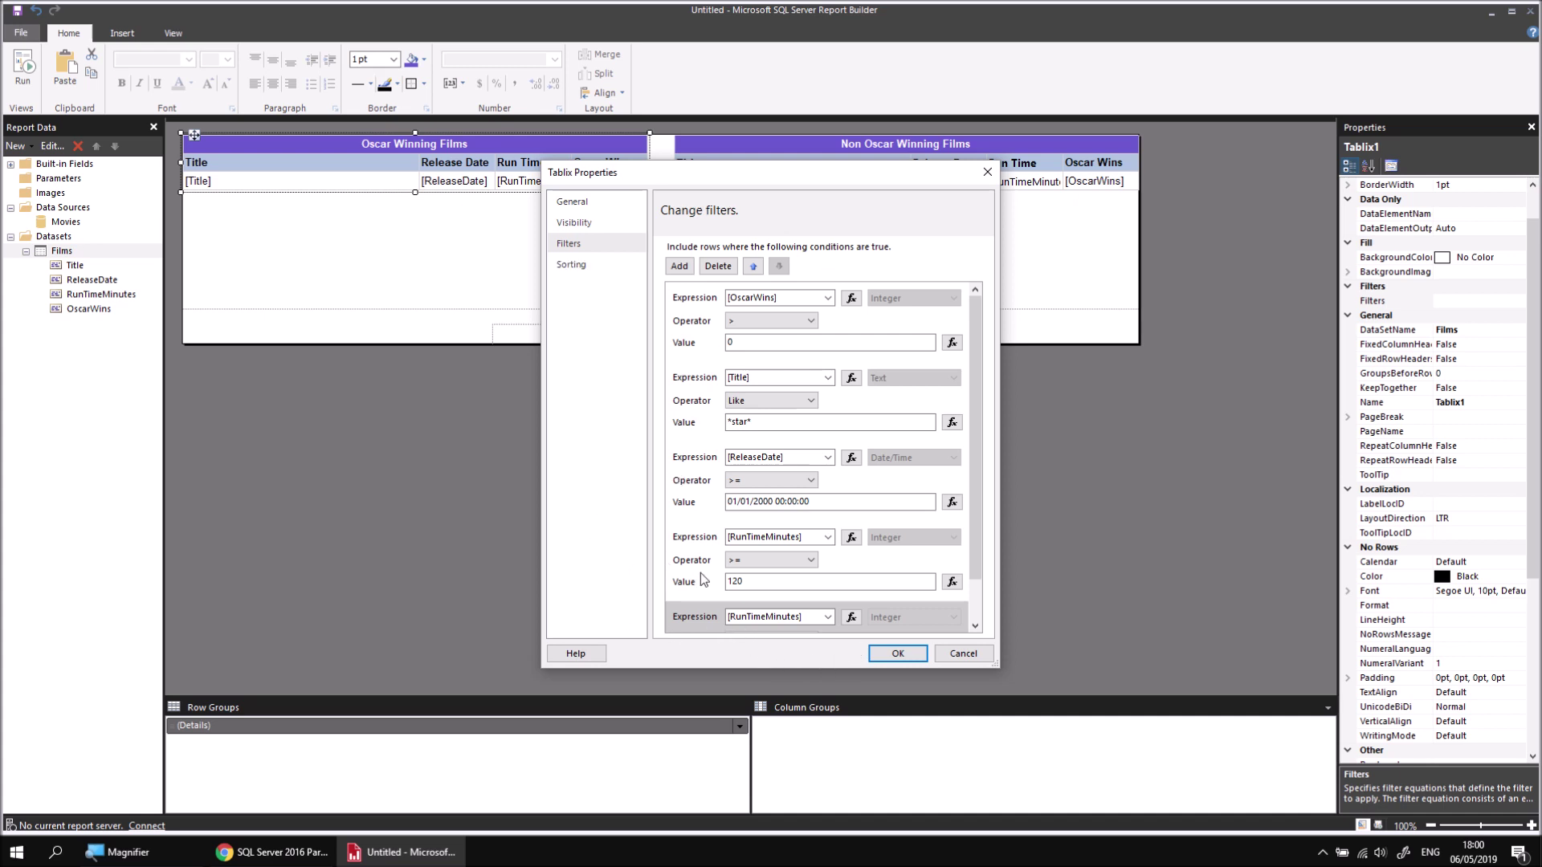
scroll(704, 579, "down", 1)
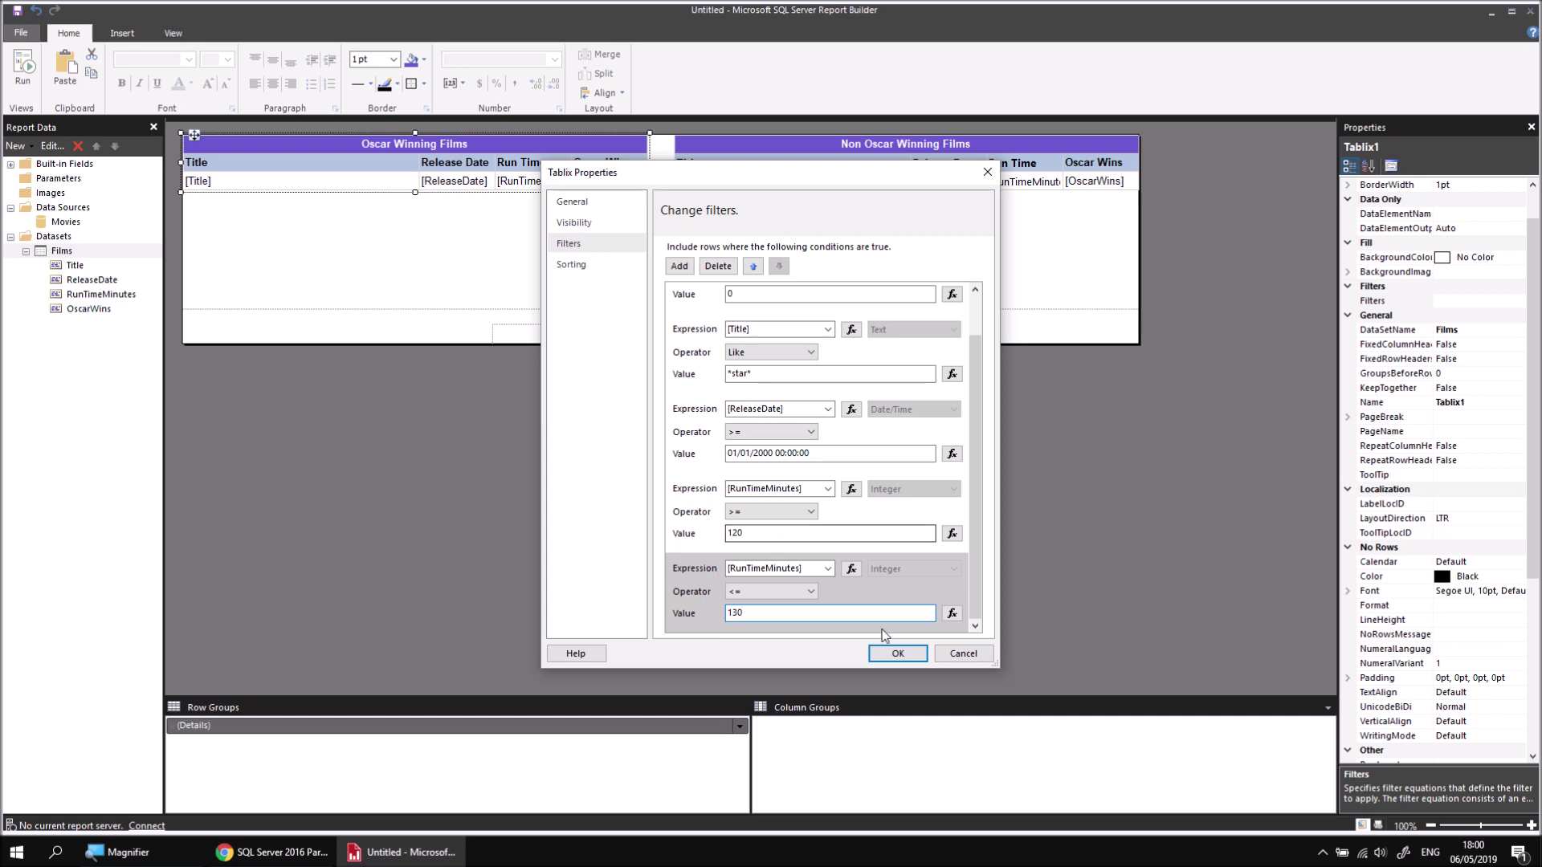
Apply the Oscar Winning Films table's filters and open the filter settings of the Non Oscar Winning Films table
left_click(895, 654)
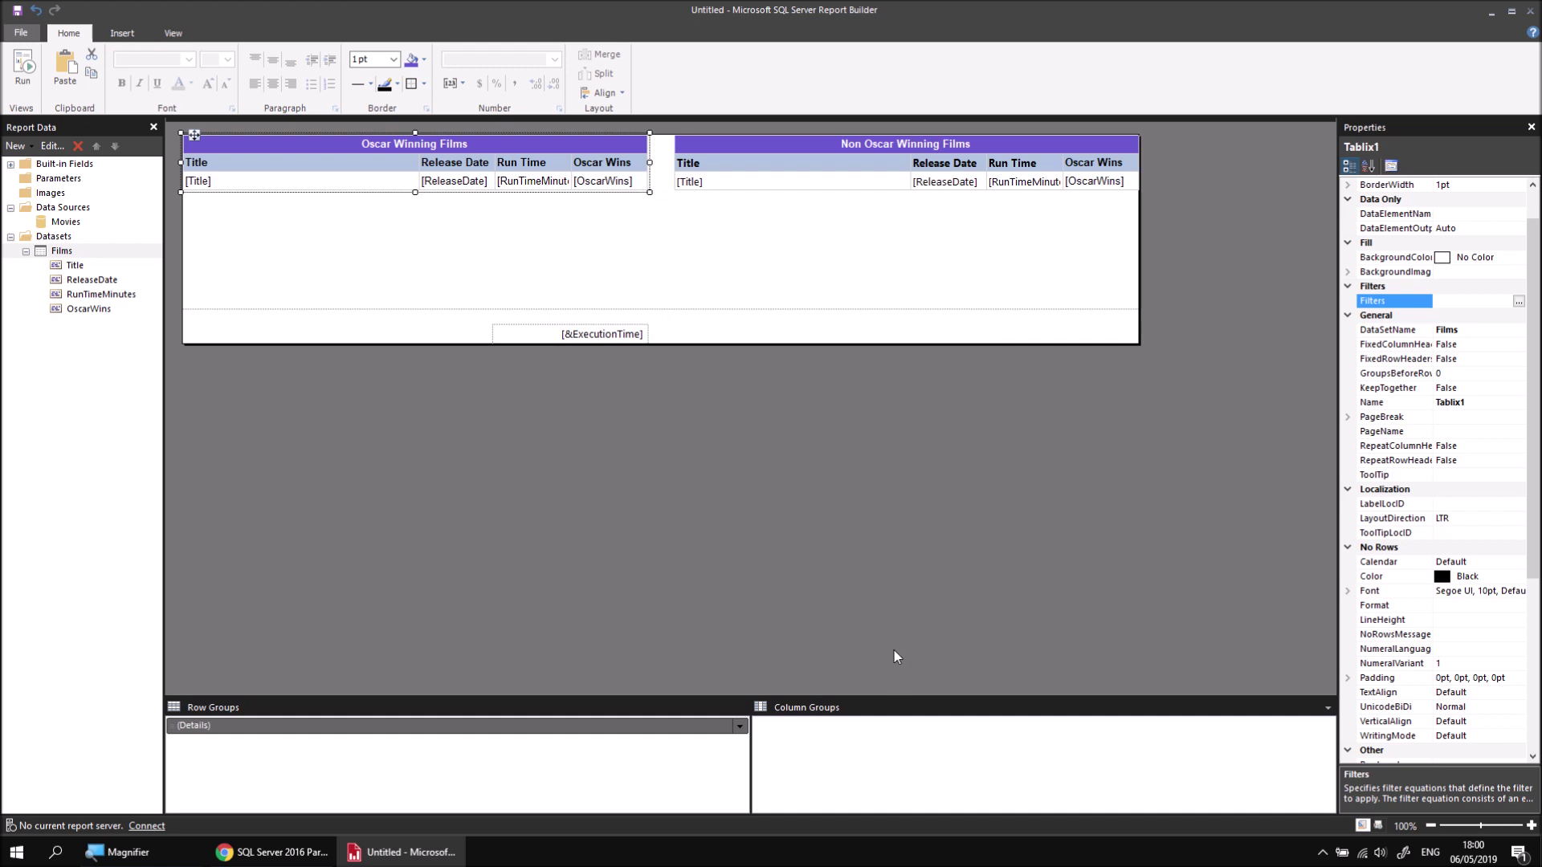
left_click_drag(893, 234, 850, 166)
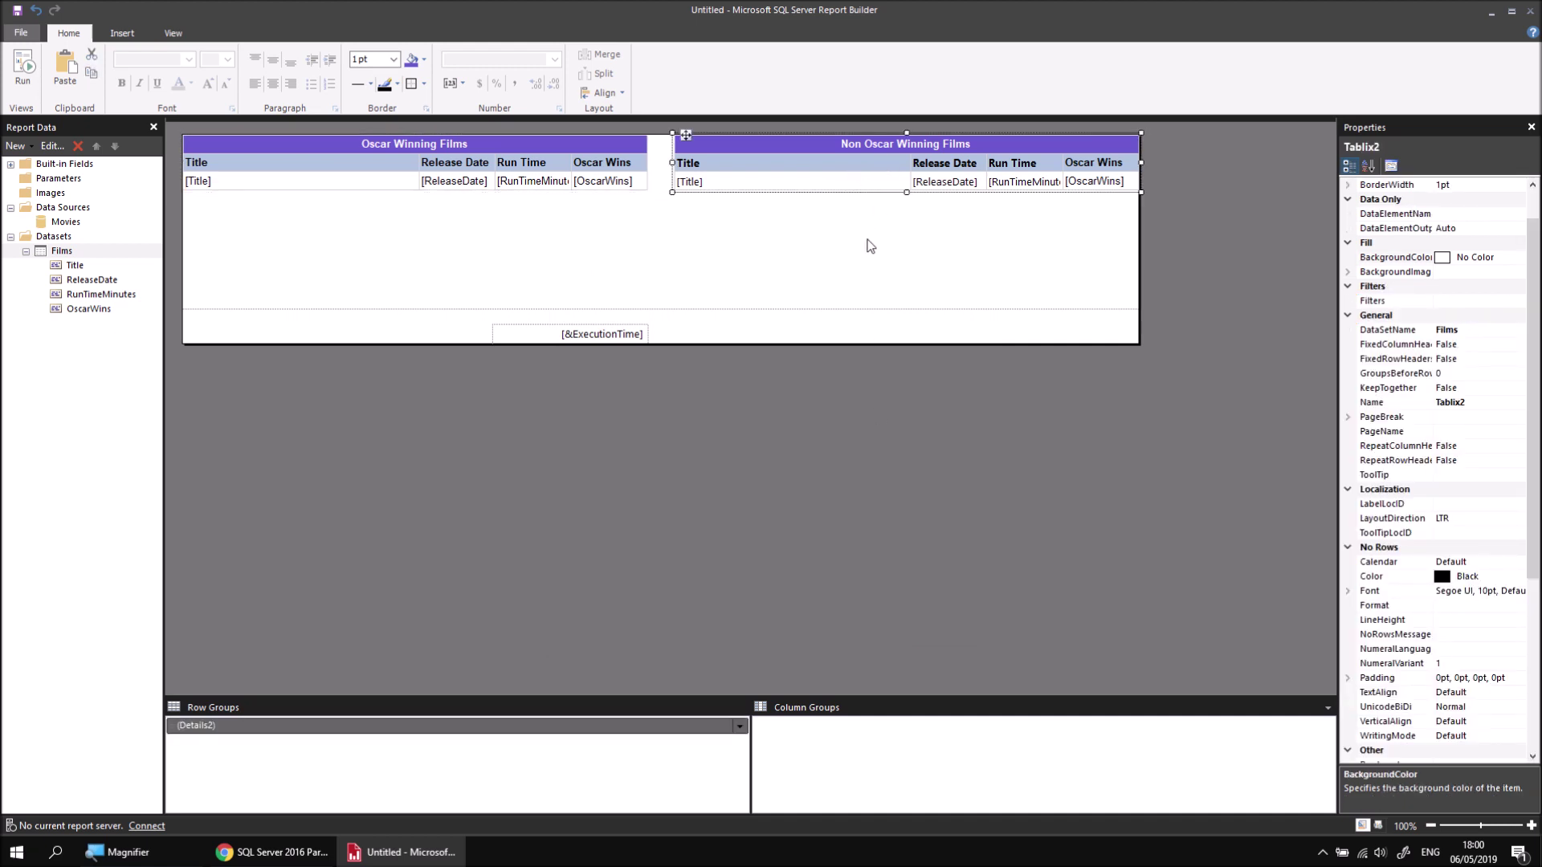
left_click_drag(883, 238, 850, 179)
left_click(1496, 300)
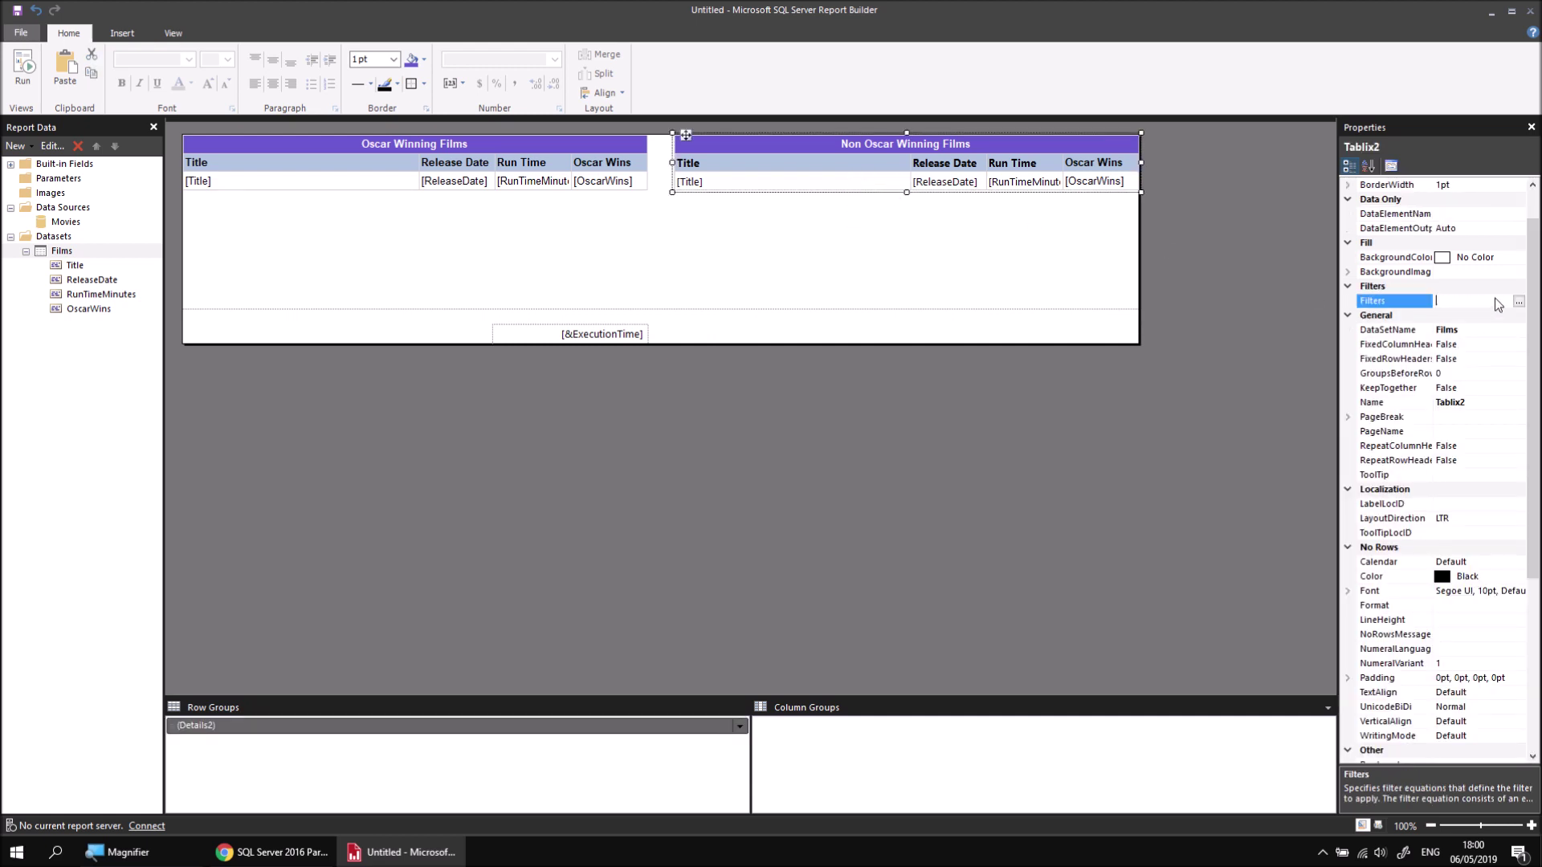
left_click(1519, 301)
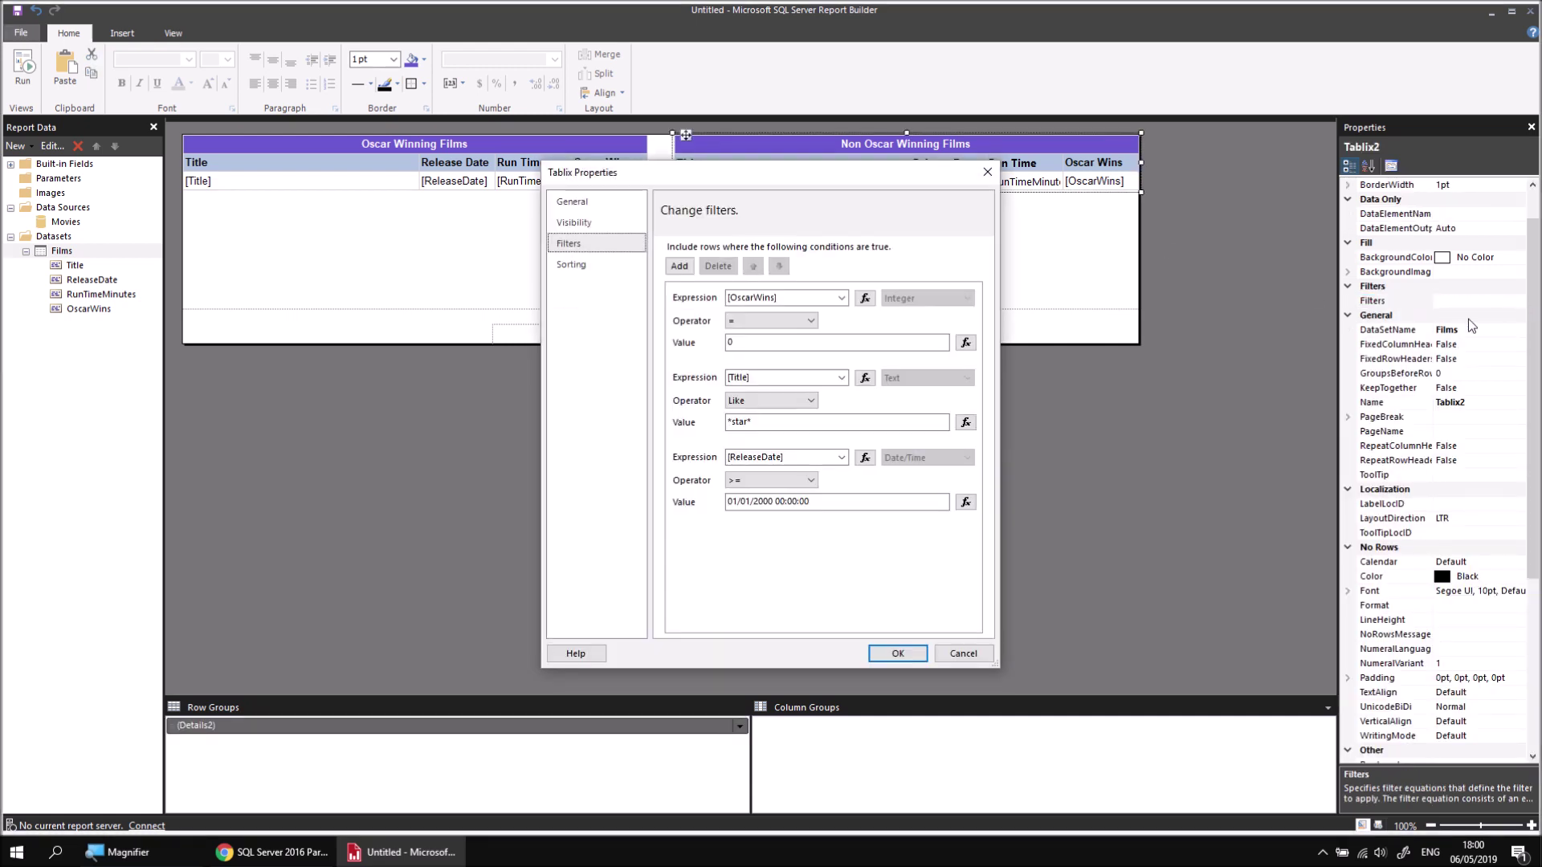
Add and apply a filter condition on the Non Oscar Winning Films table where RunTimeMinutes is Between 120 and 130
left_click(679, 267)
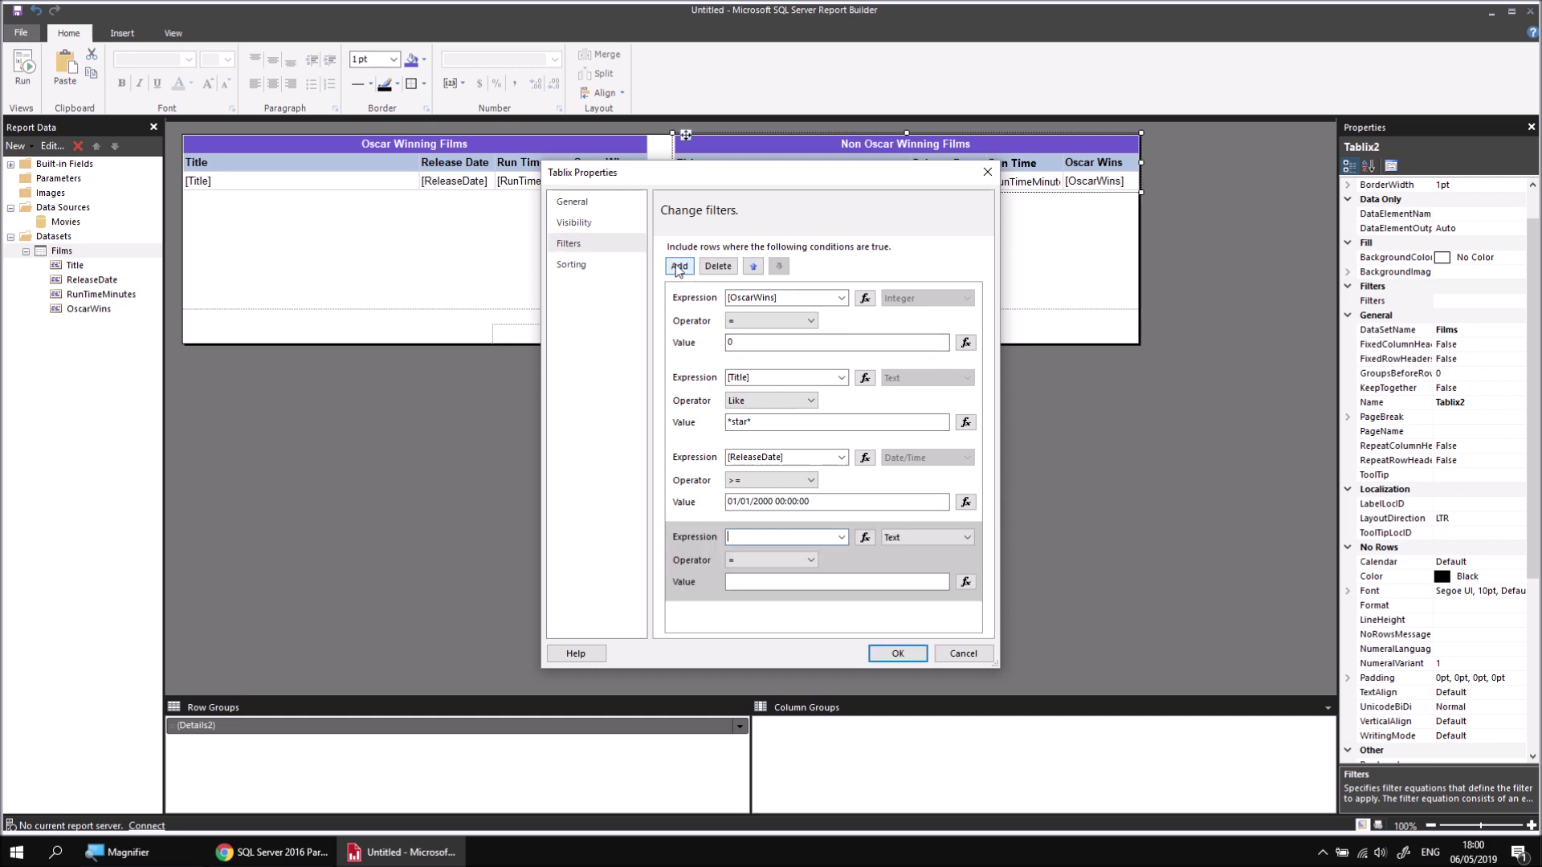
left_click(841, 538)
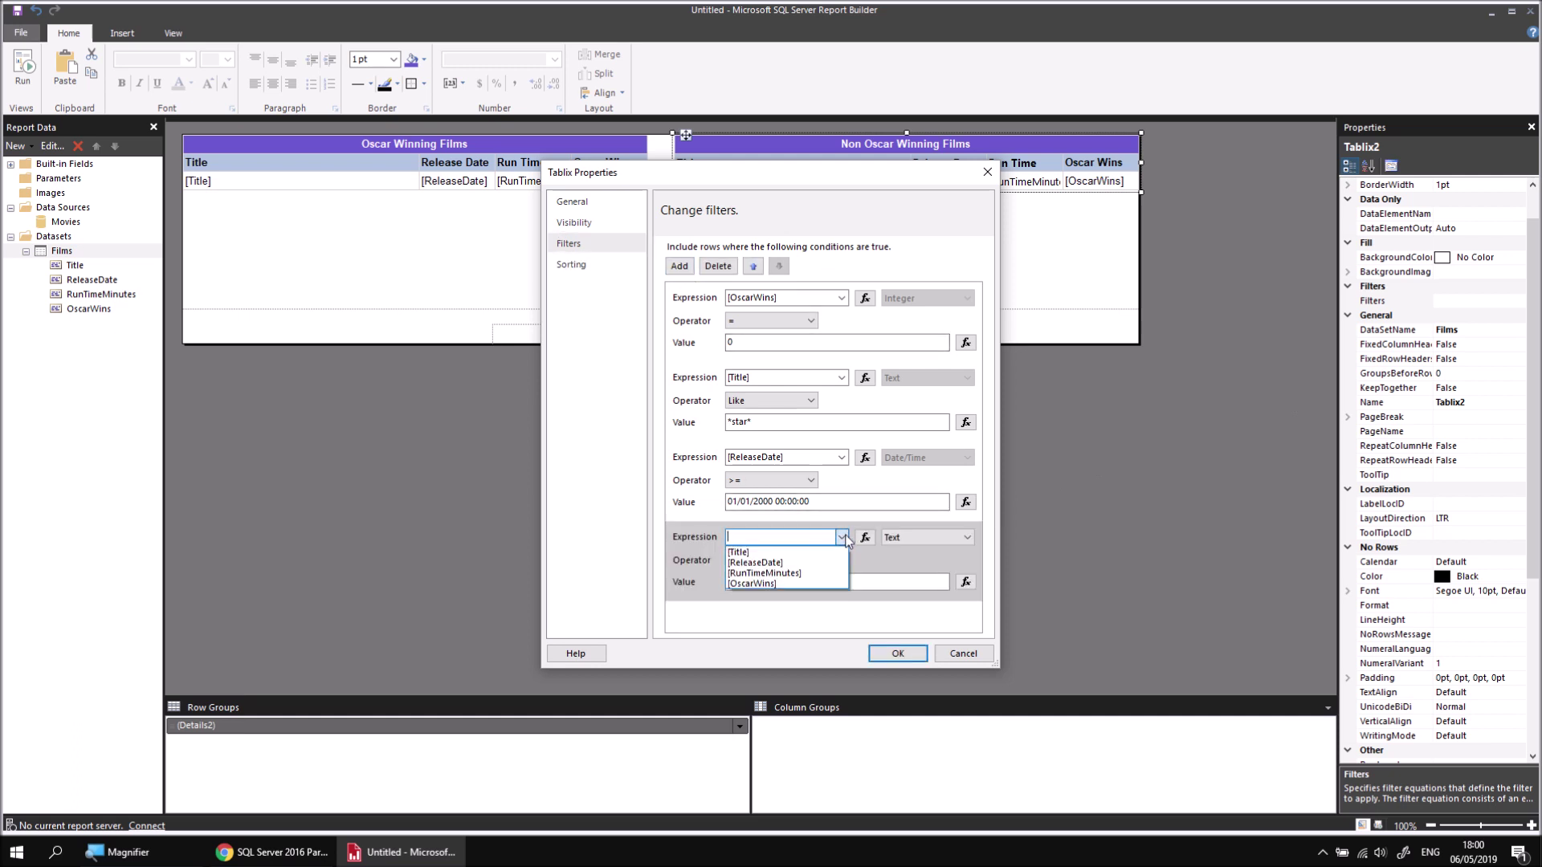
left_click(811, 573)
left_click(812, 562)
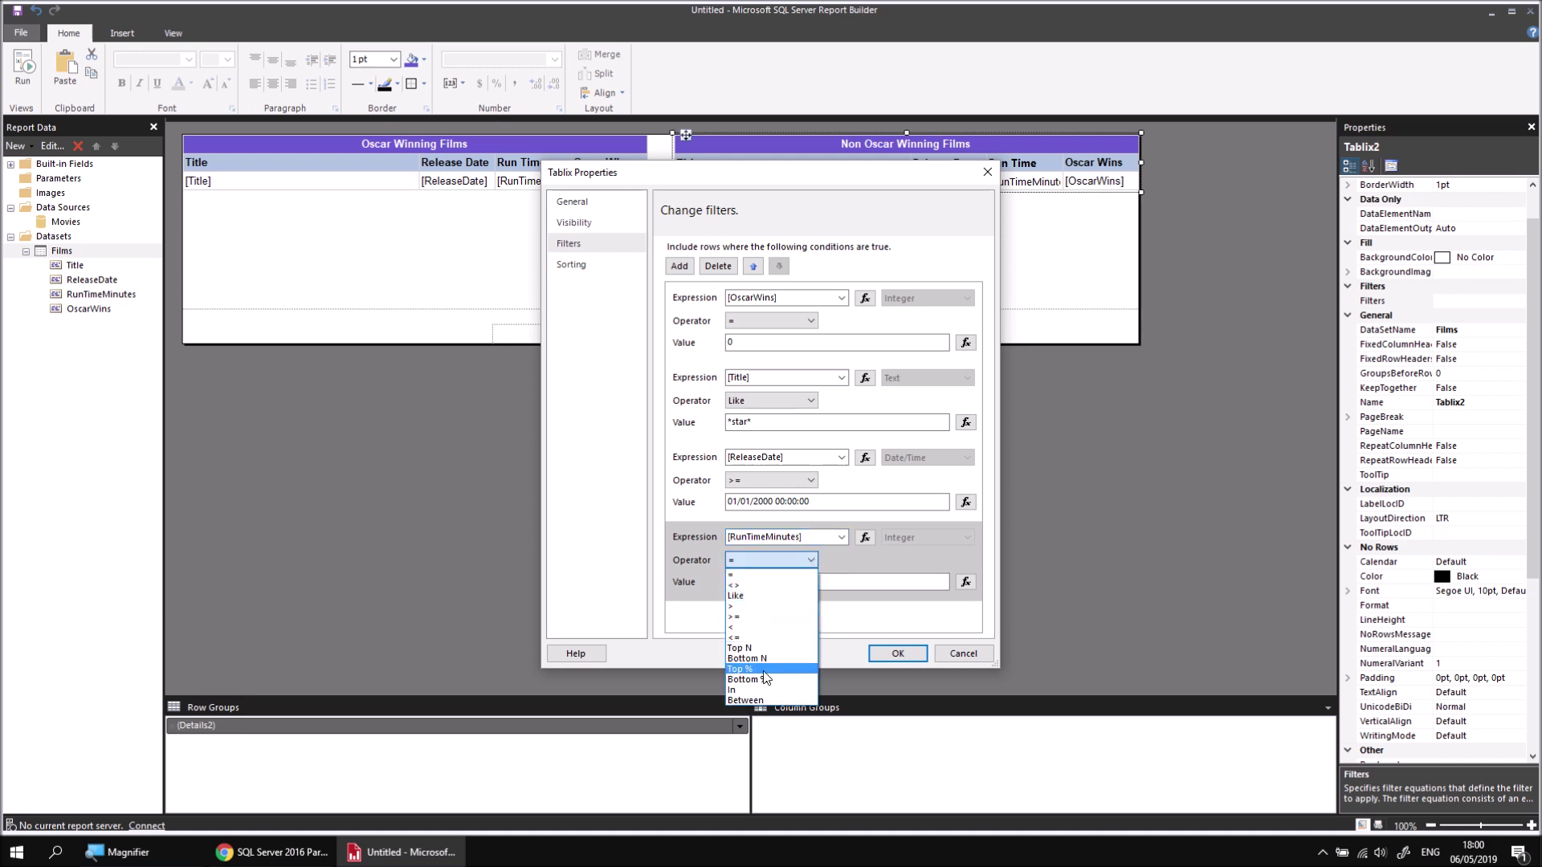
left_click(763, 700)
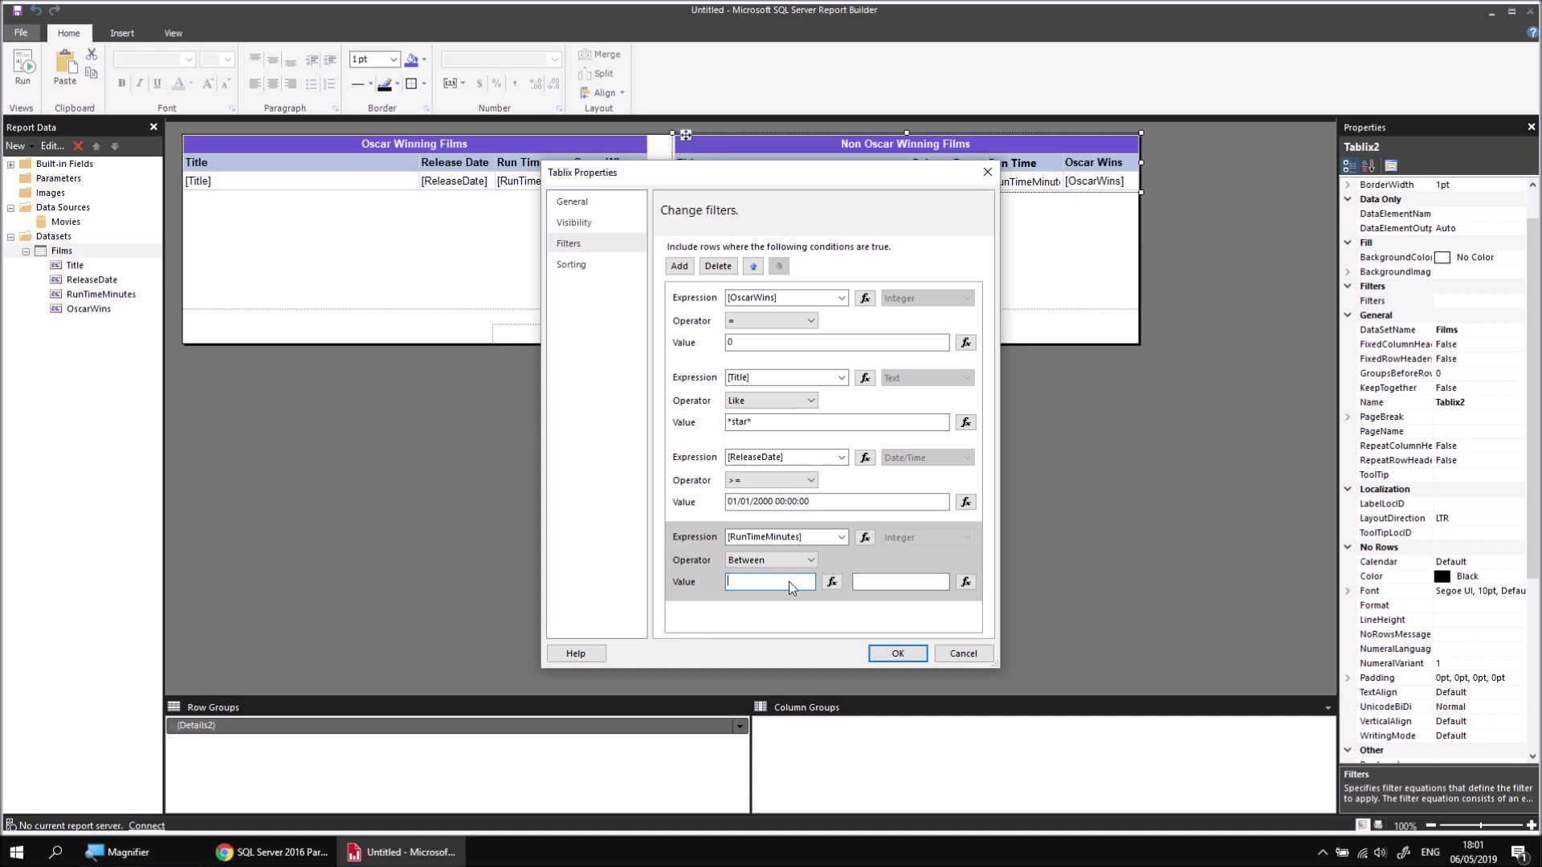
type("120")
left_click(889, 582)
left_click(897, 655)
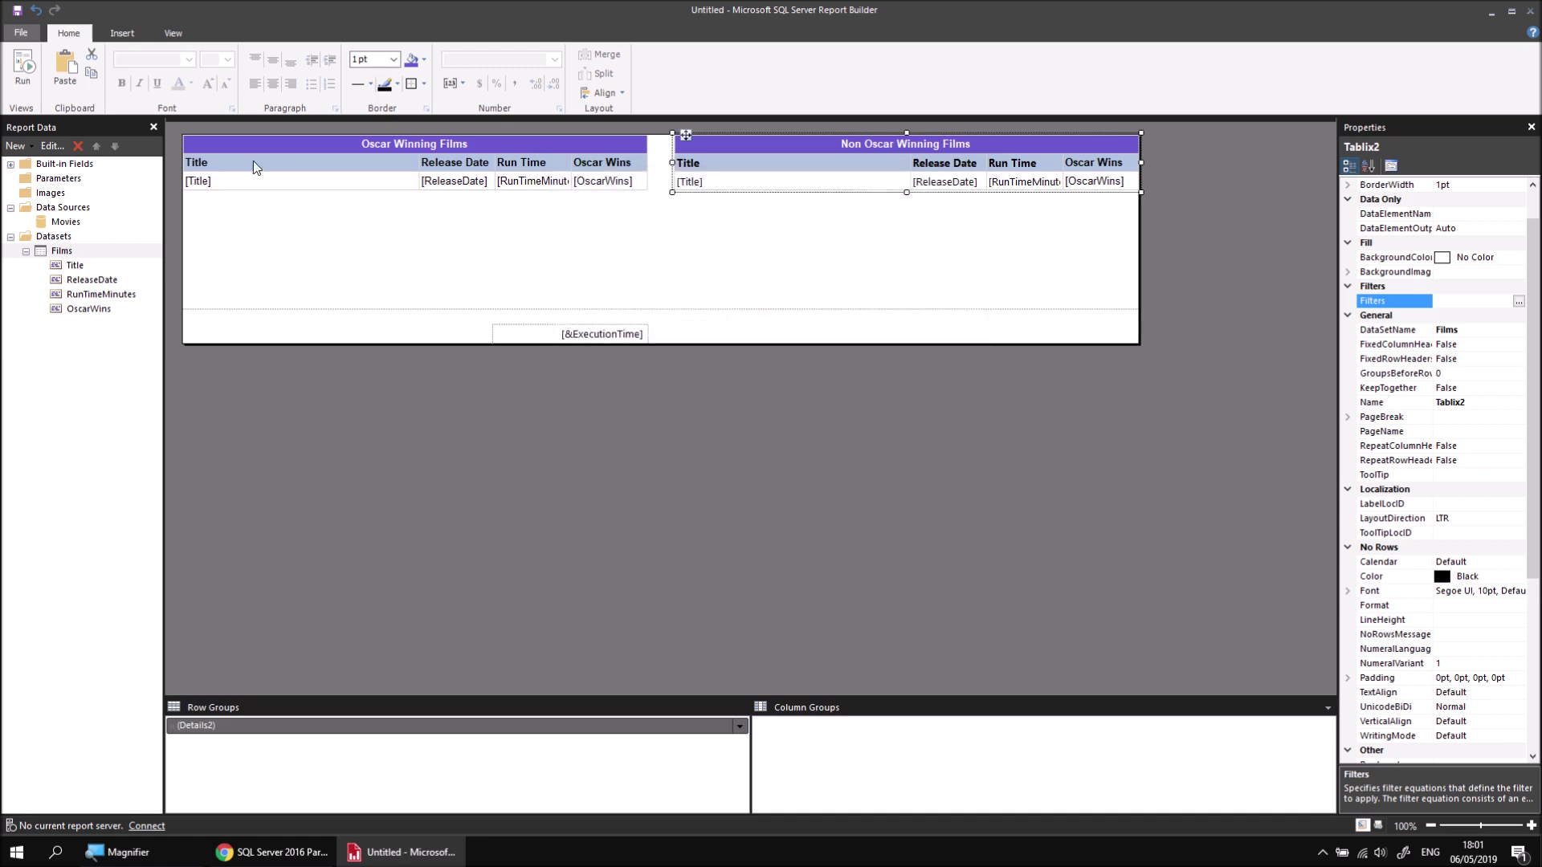
Run the report to check the run time filters on both tables, and return to the report design
left_click(24, 68)
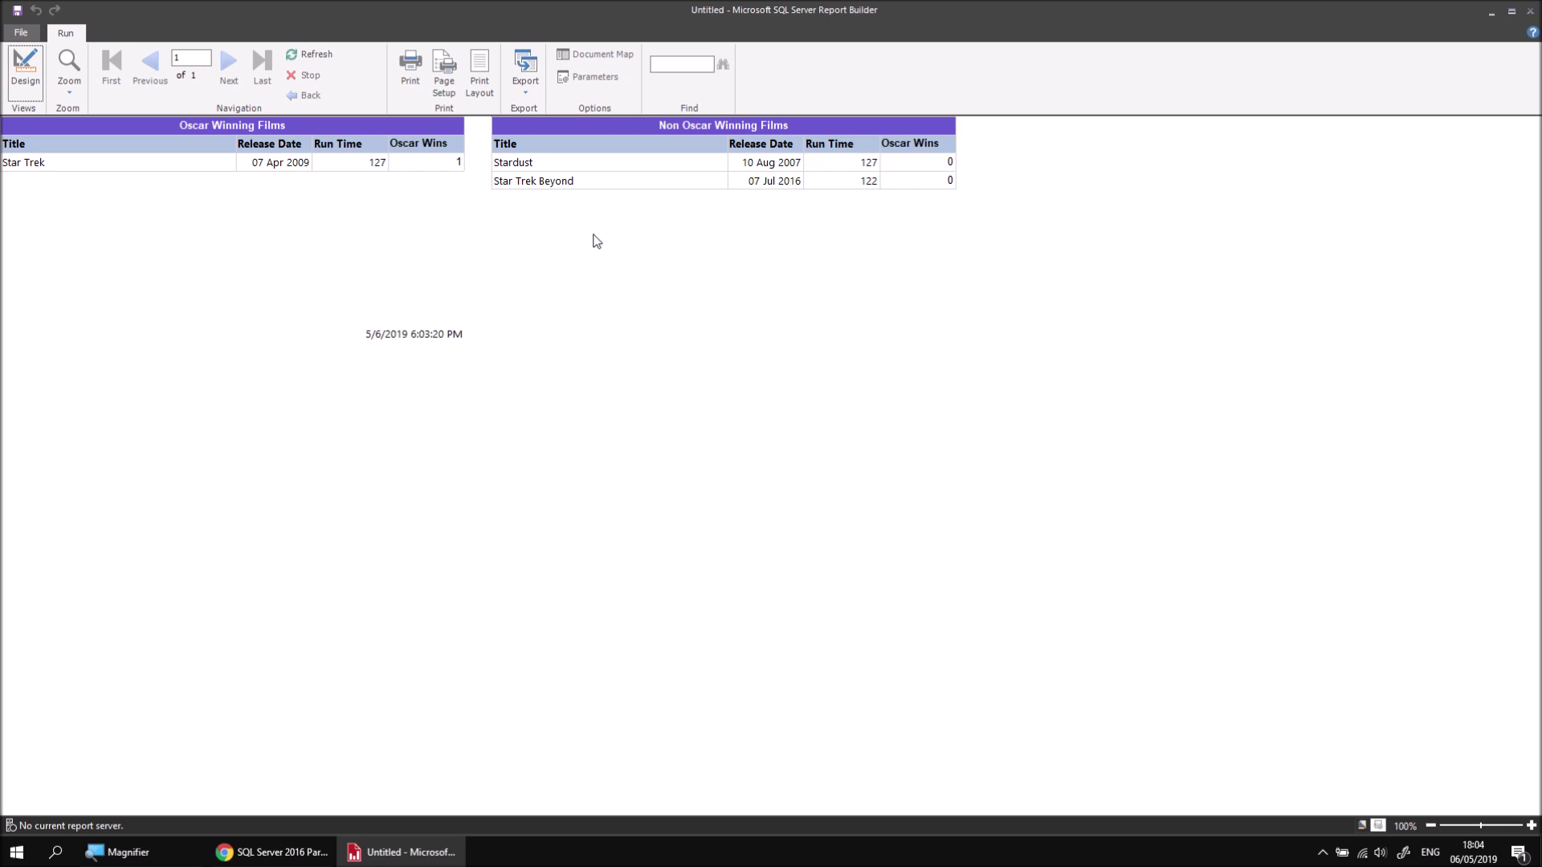
left_click(24, 71)
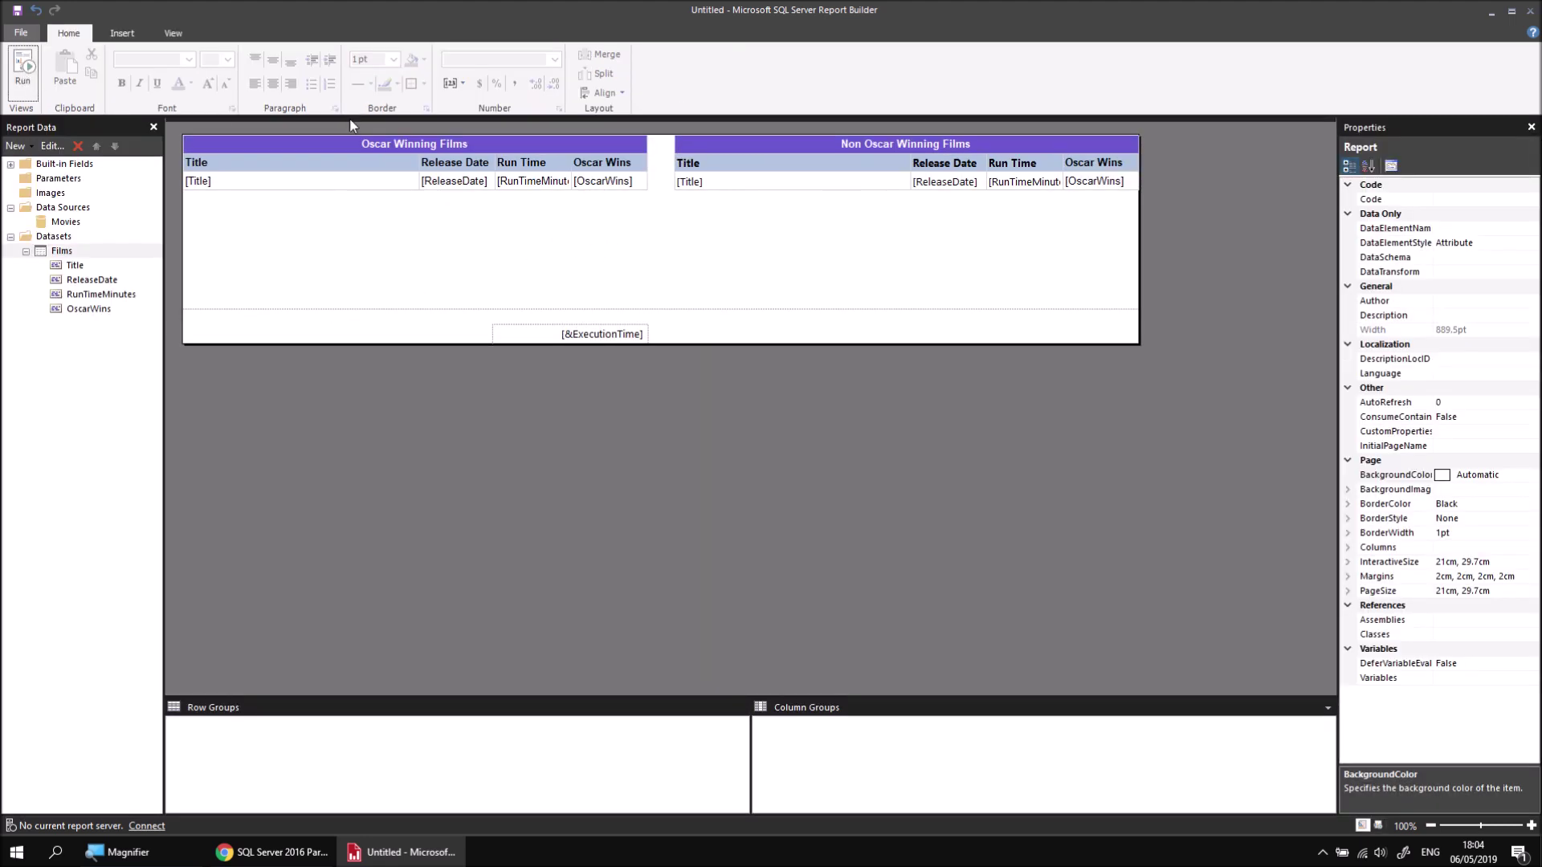
Delete the RunTimeMinutes, ReleaseDate and Title filter conditions from the Non Oscar Winning Films table, keeping only its OscarWins condition
left_click_drag(909, 234, 831, 162)
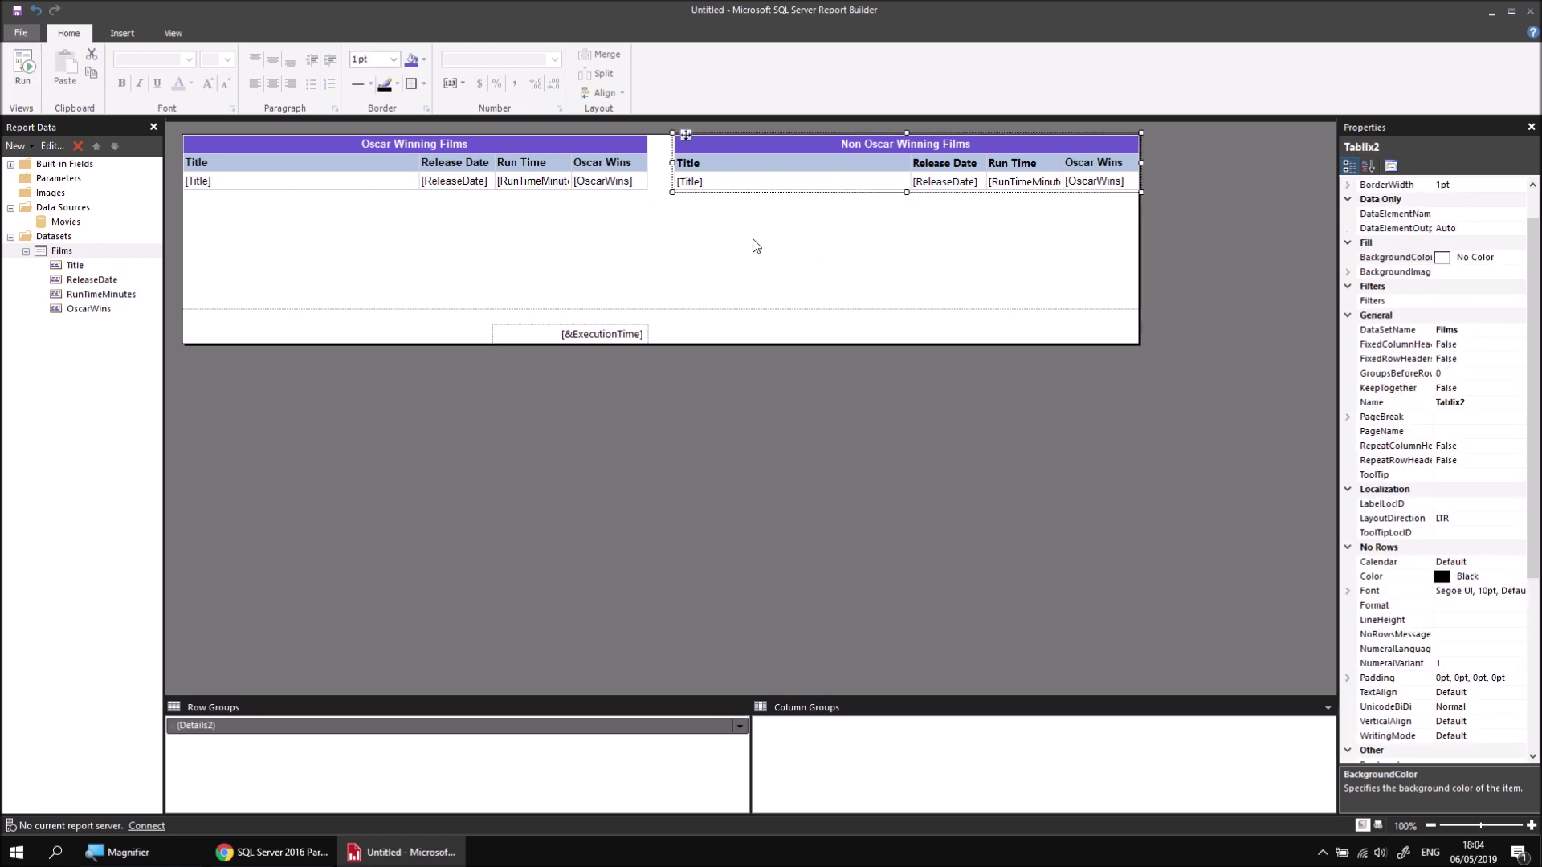
left_click(1512, 302)
left_click(1519, 302)
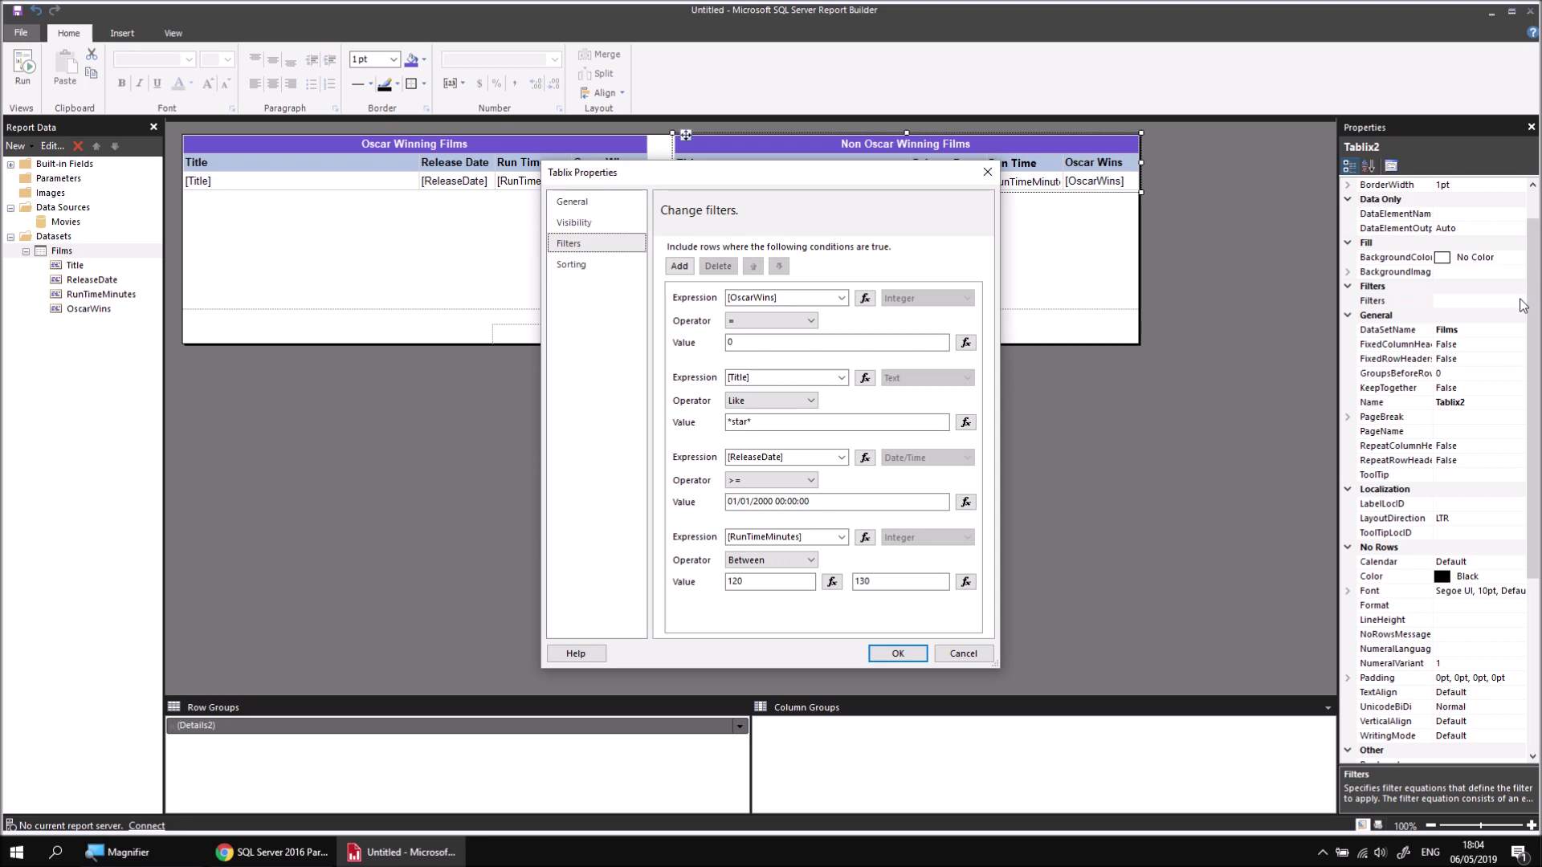
left_click(684, 578)
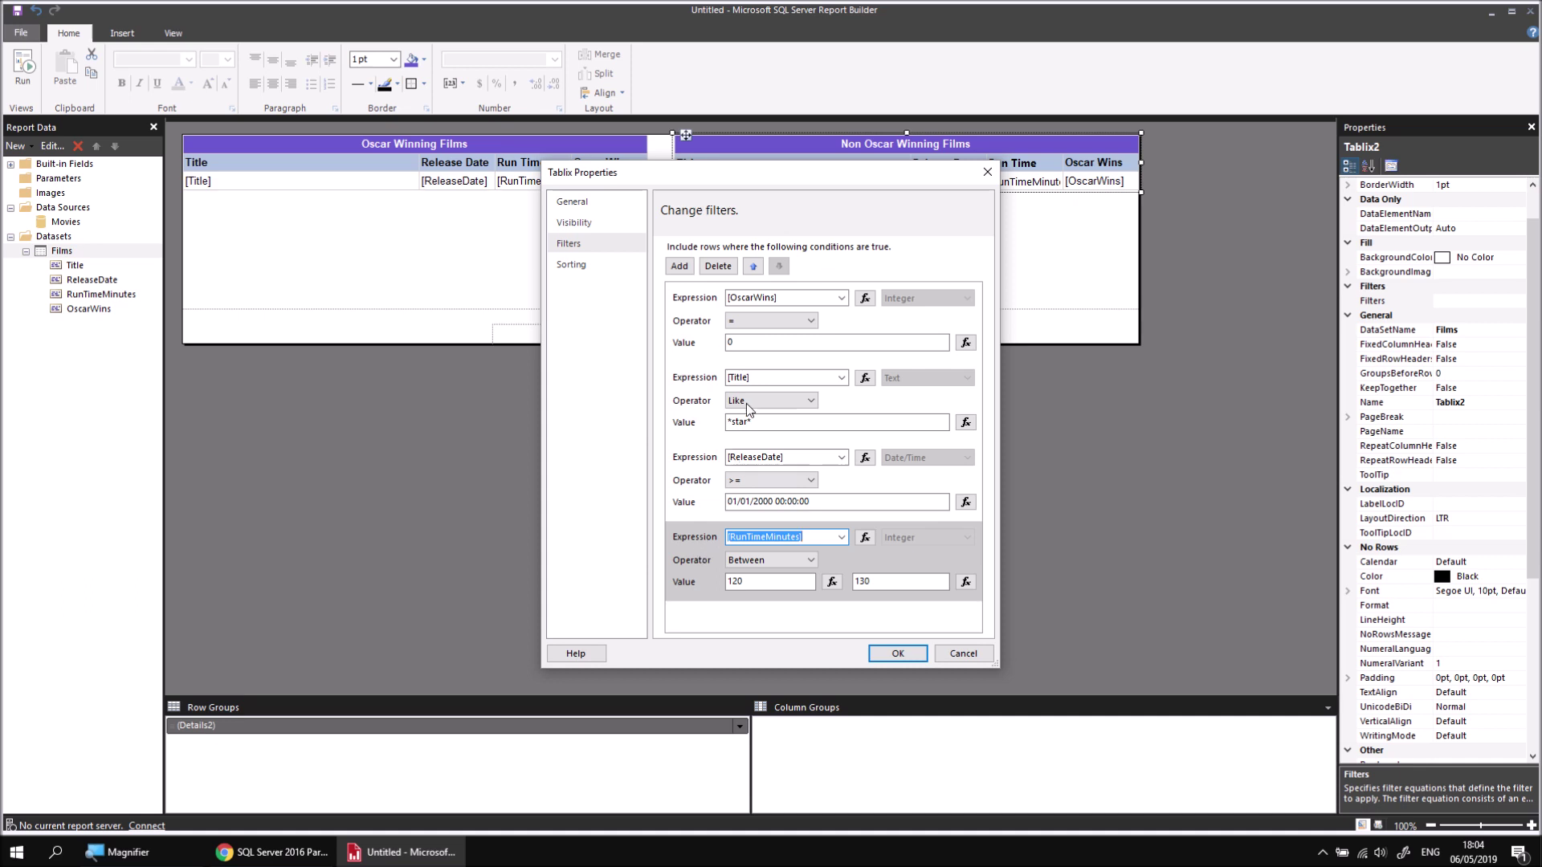
left_click(730, 271)
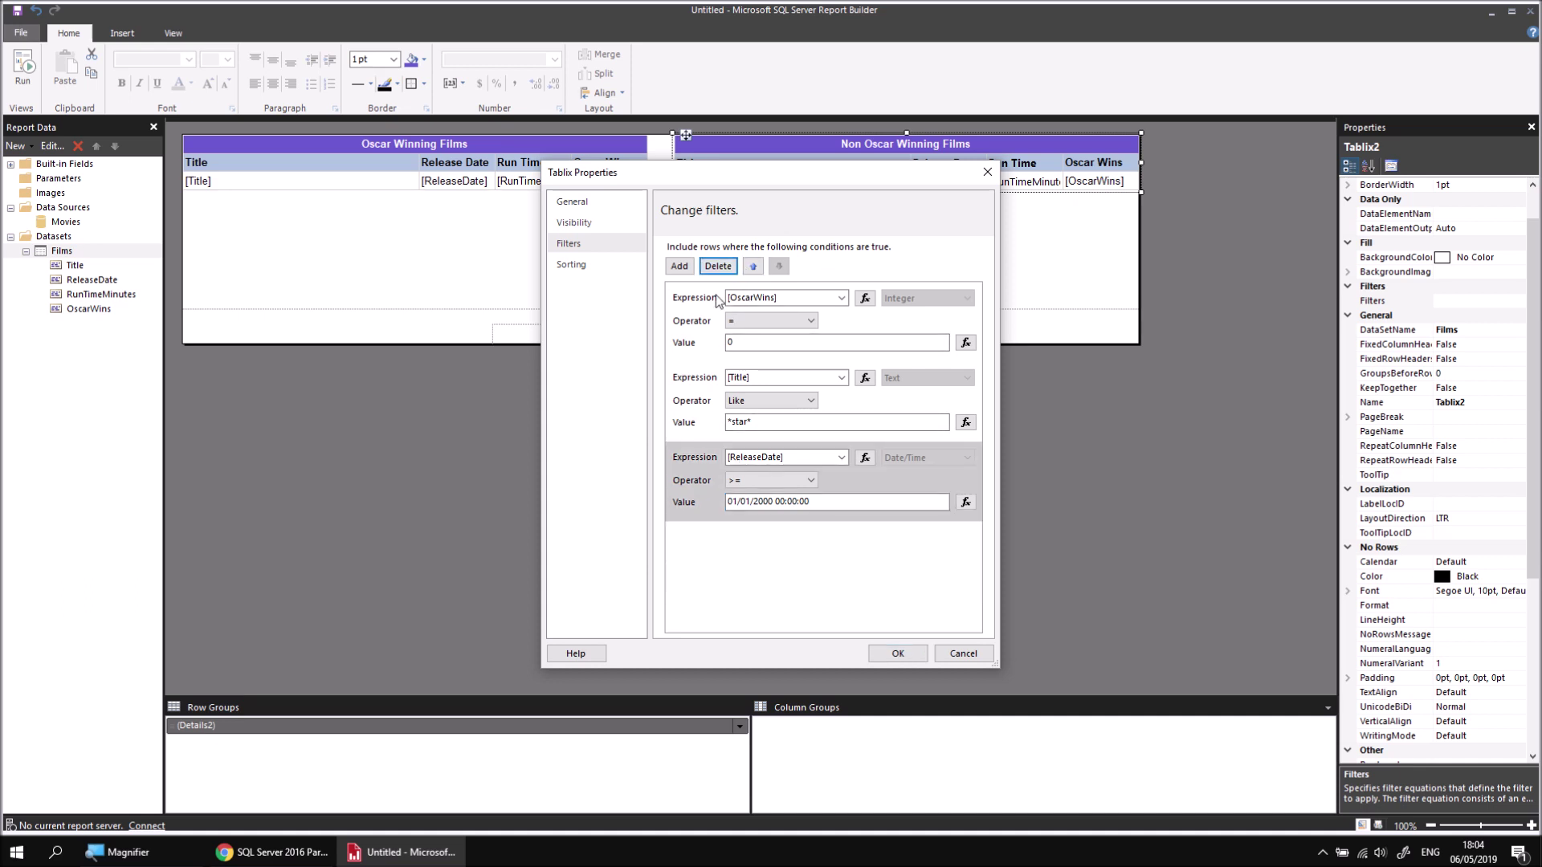
left_click(725, 268)
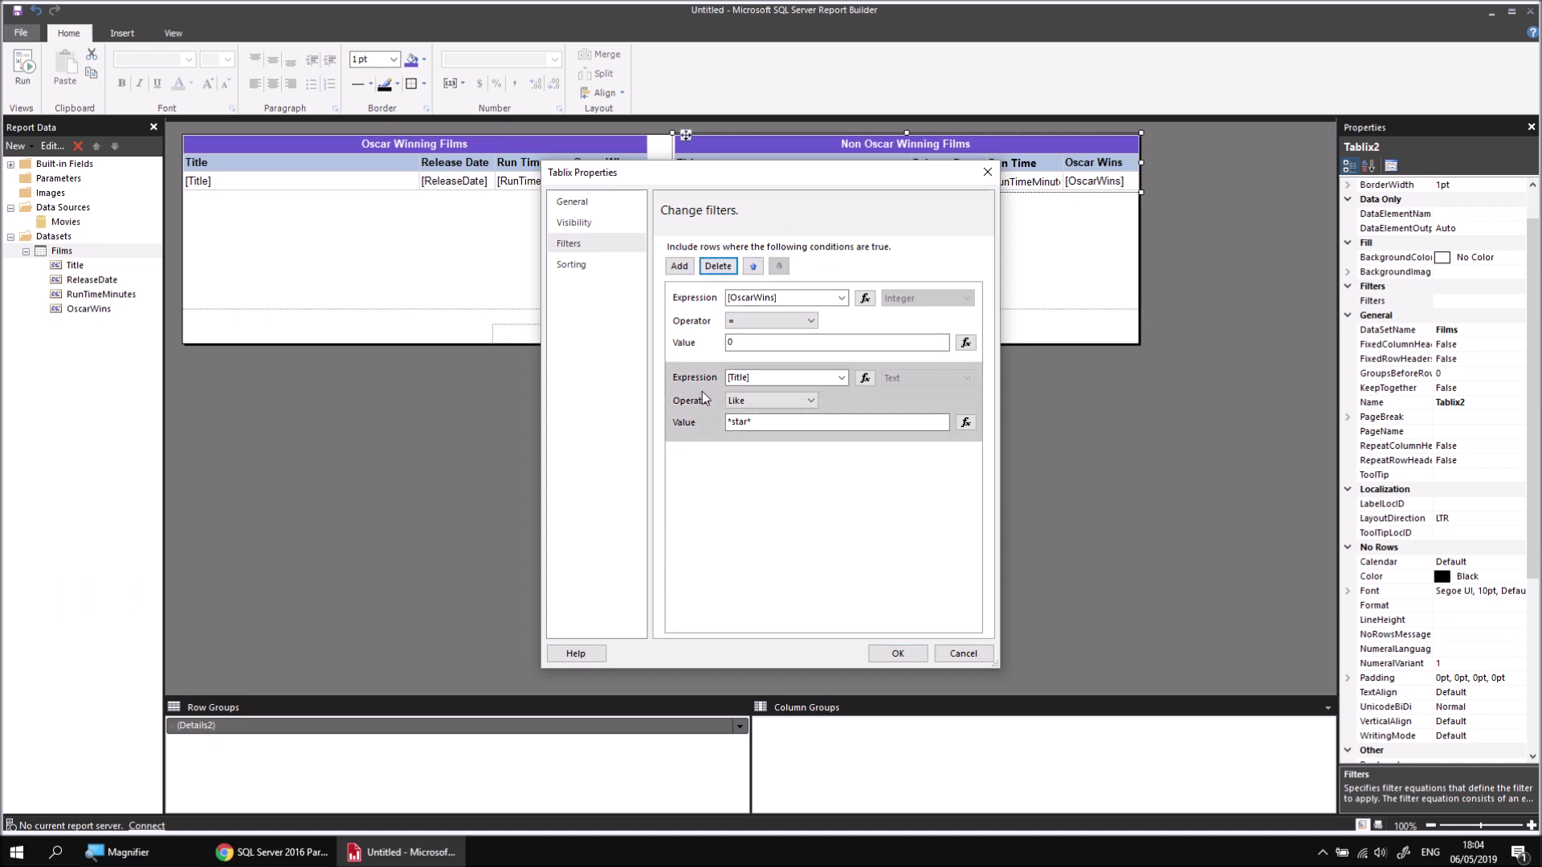
left_click(719, 267)
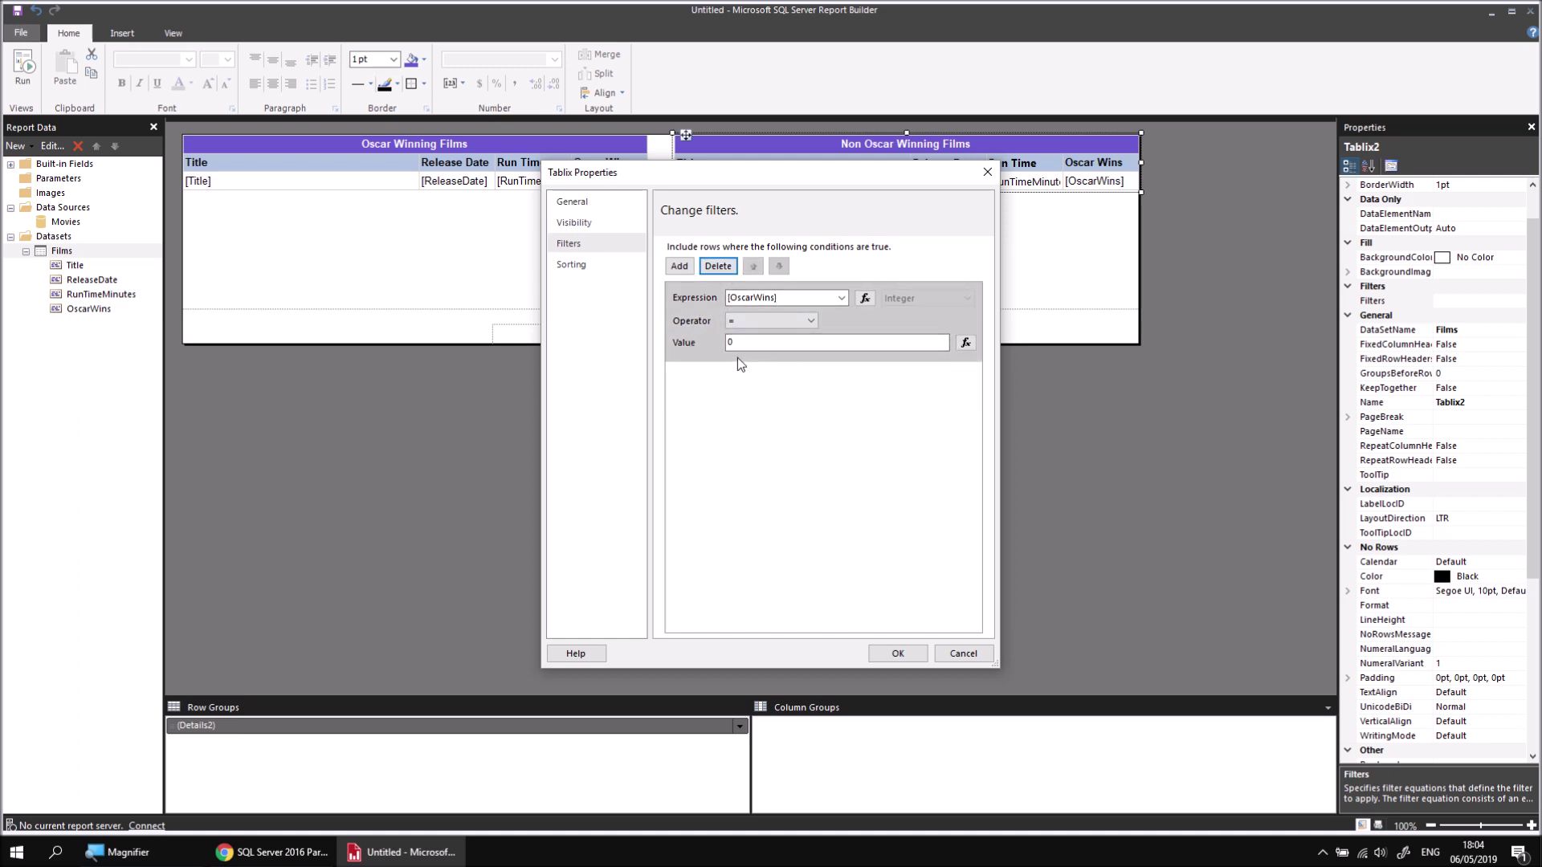
left_click(896, 653)
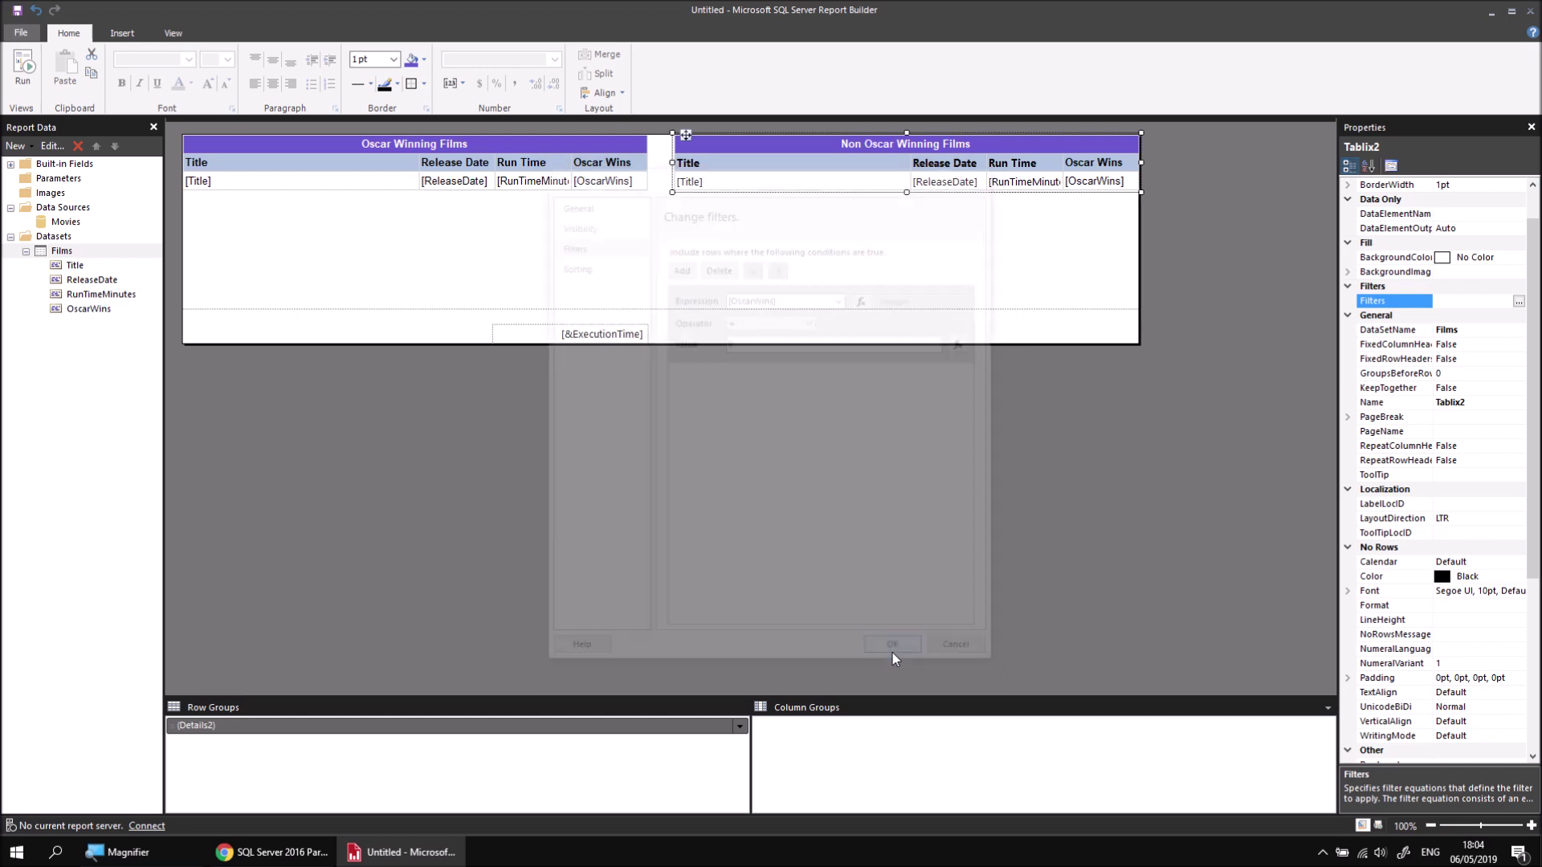
Delete both RunTimeMinutes conditions and the ReleaseDate and Title conditions from the Oscar Winning Films table's filters, keeping only OscarWins
left_click(454, 225)
left_click(446, 193)
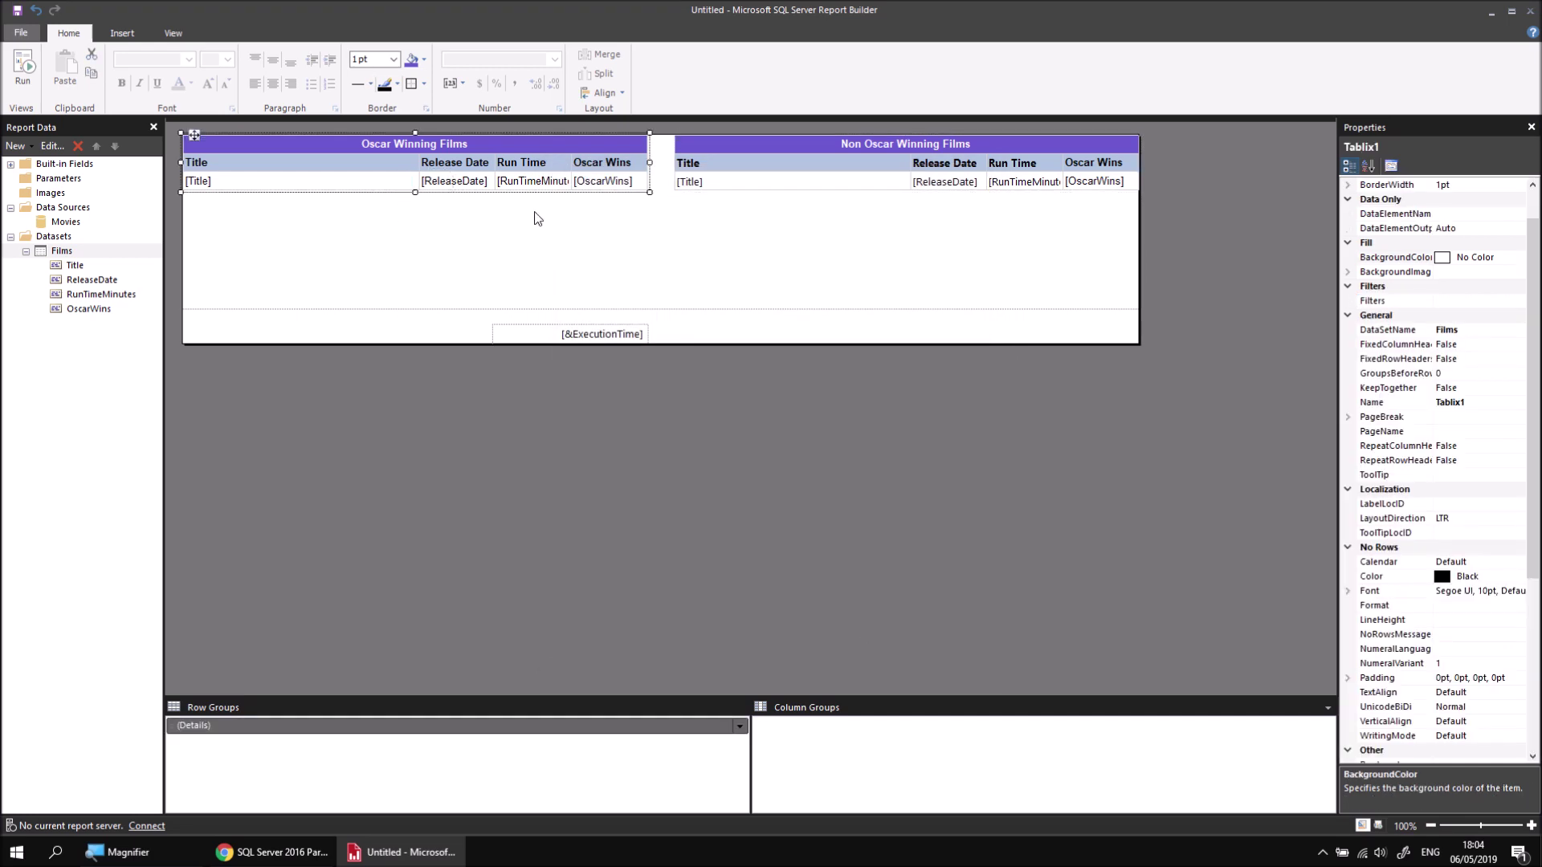
left_click(1517, 306)
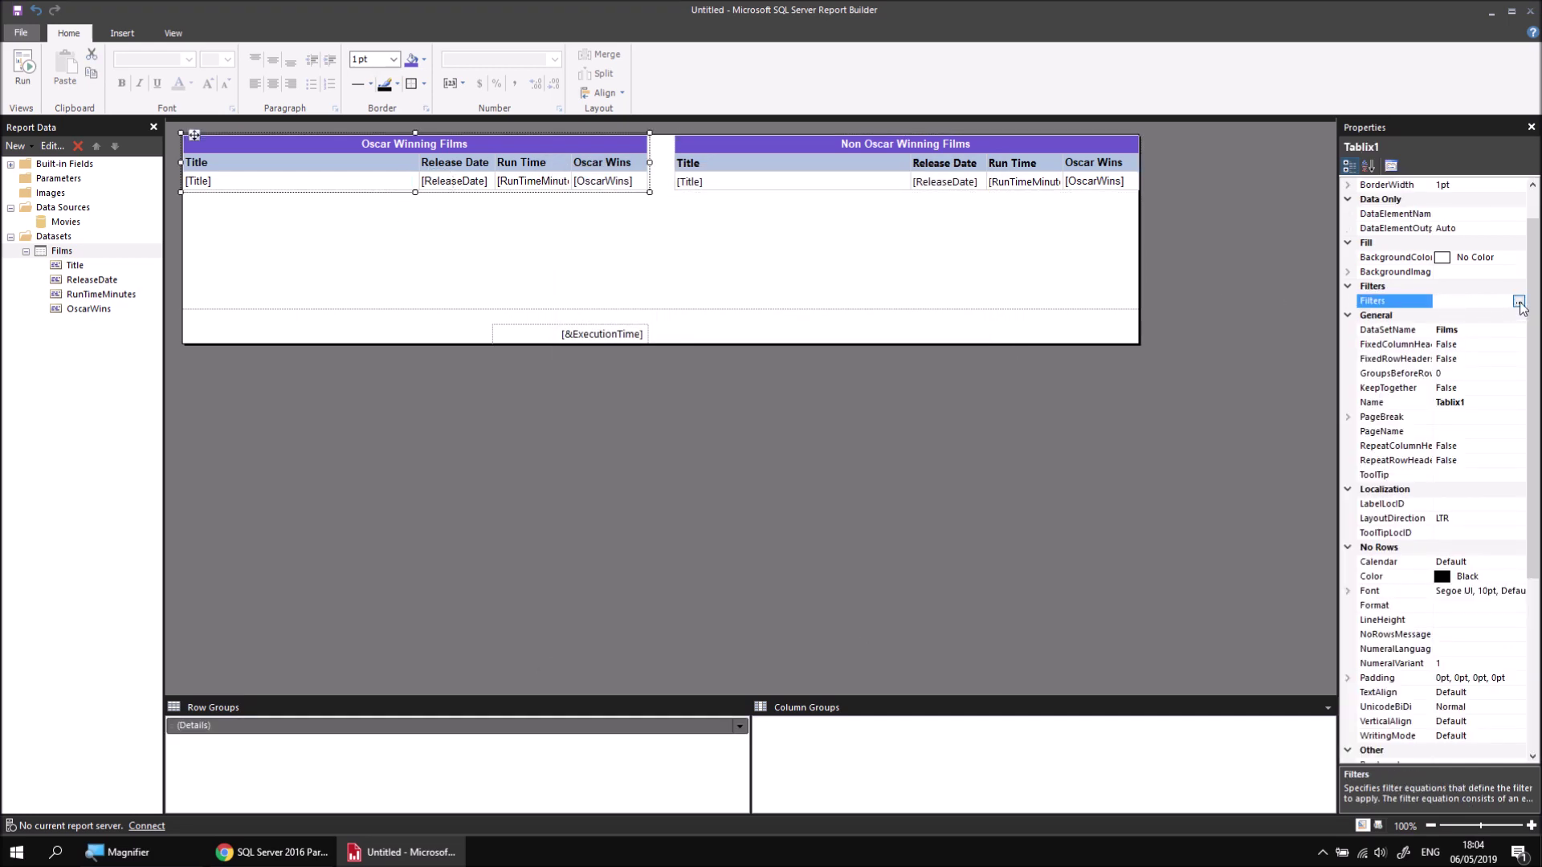
left_click(1519, 302)
scroll(702, 602, "down", 1)
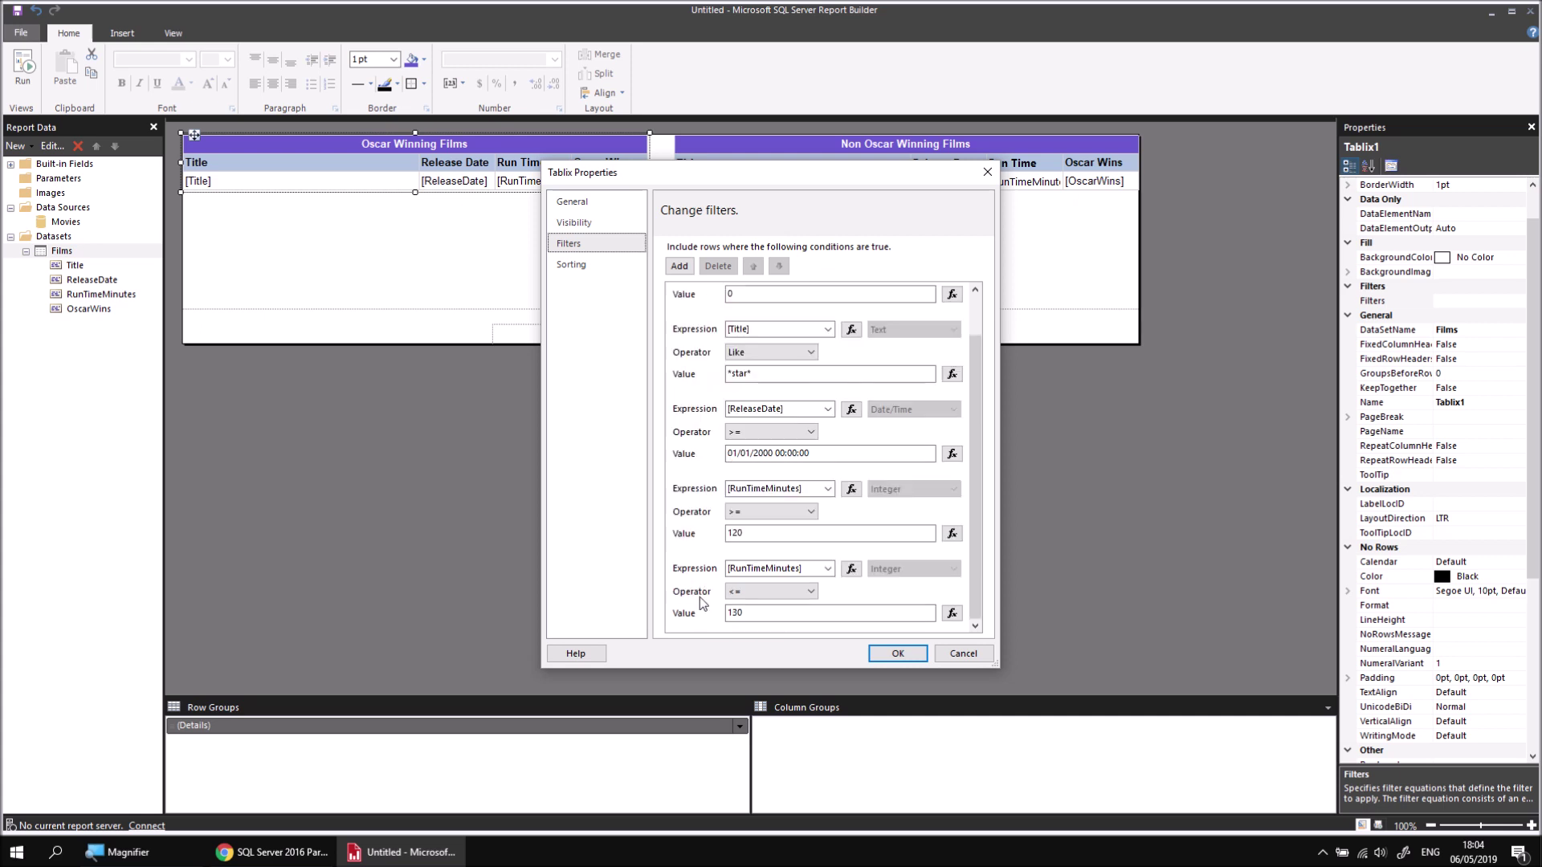
left_click(700, 602)
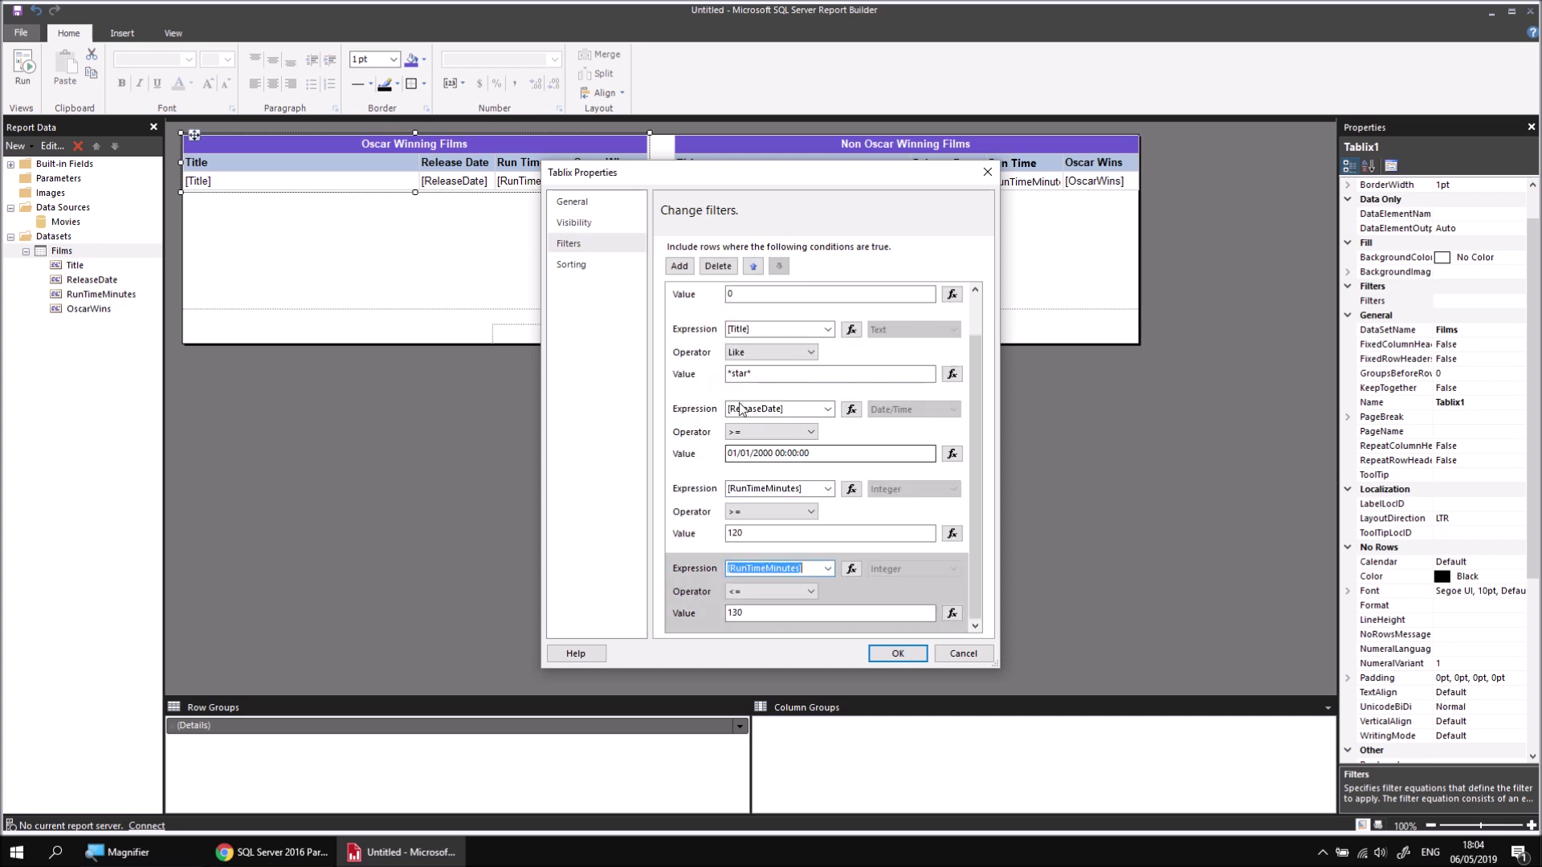
left_click(718, 268)
left_click(721, 270)
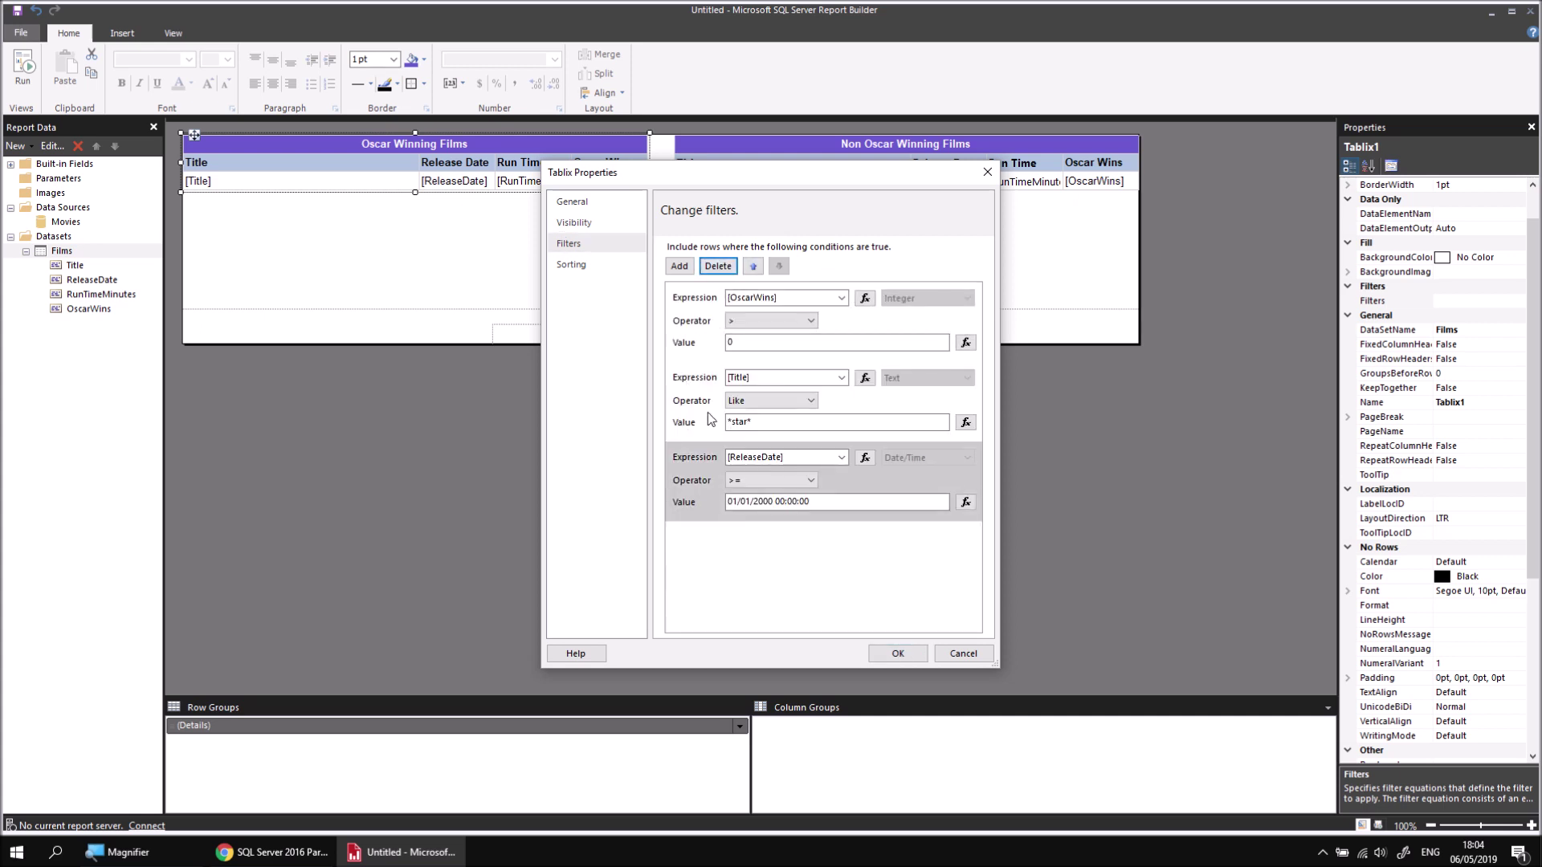
left_click(718, 267)
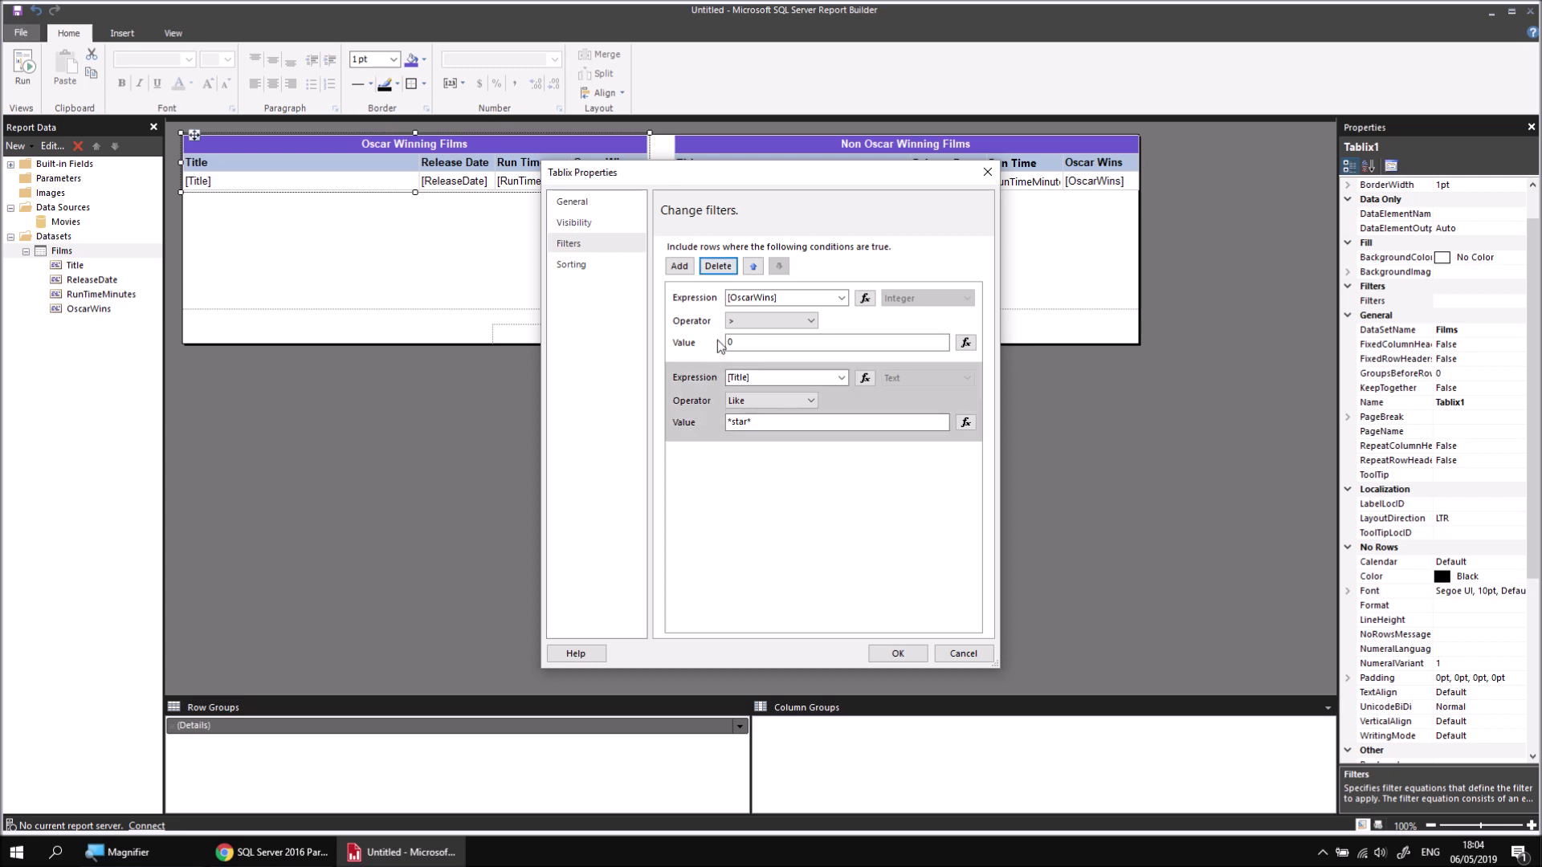
left_click(718, 267)
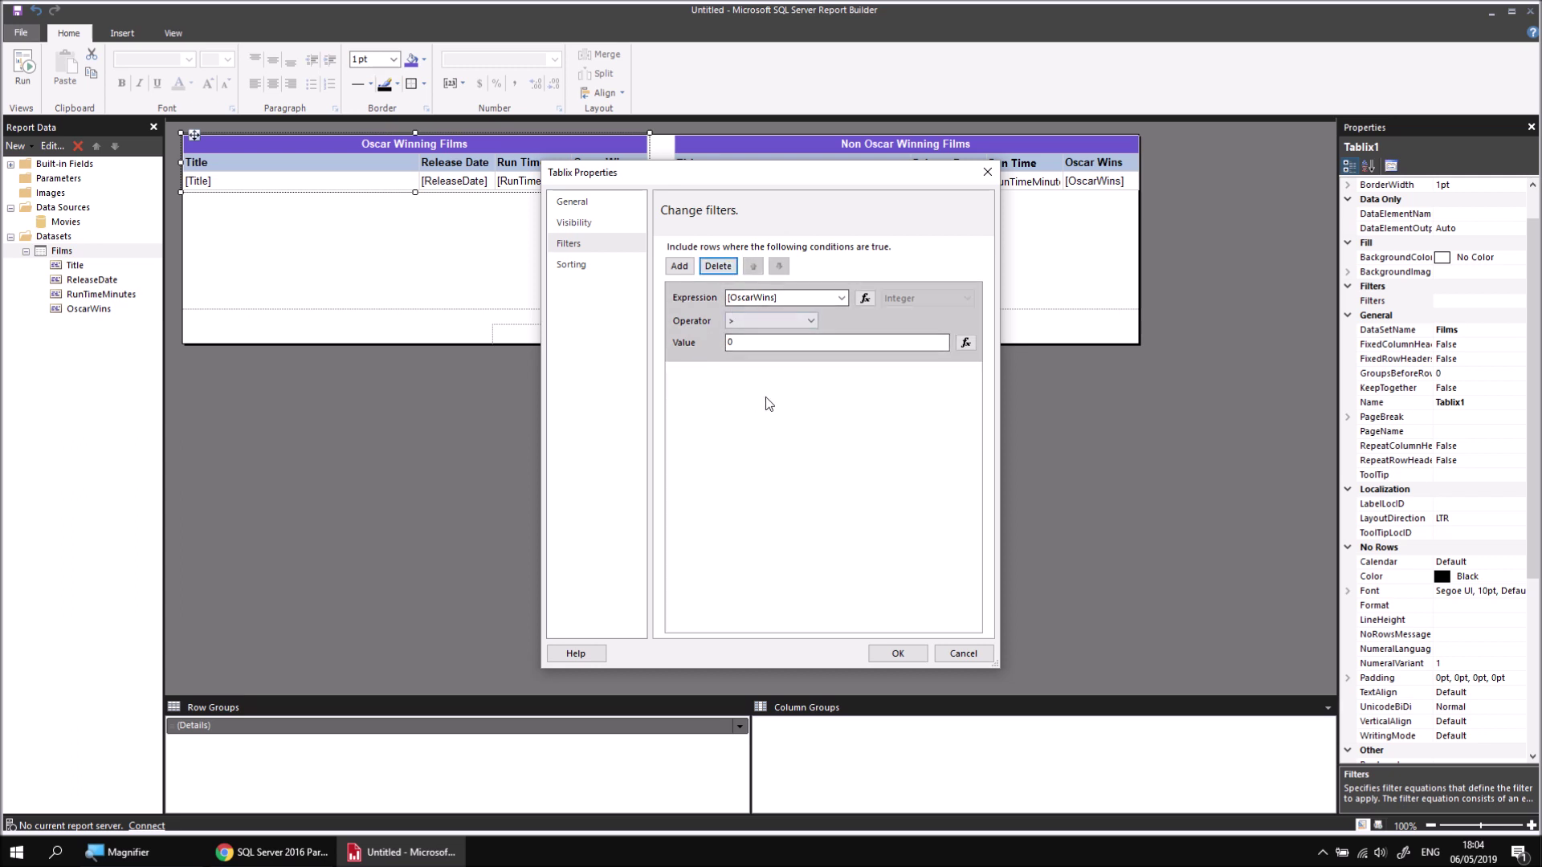
left_click(891, 653)
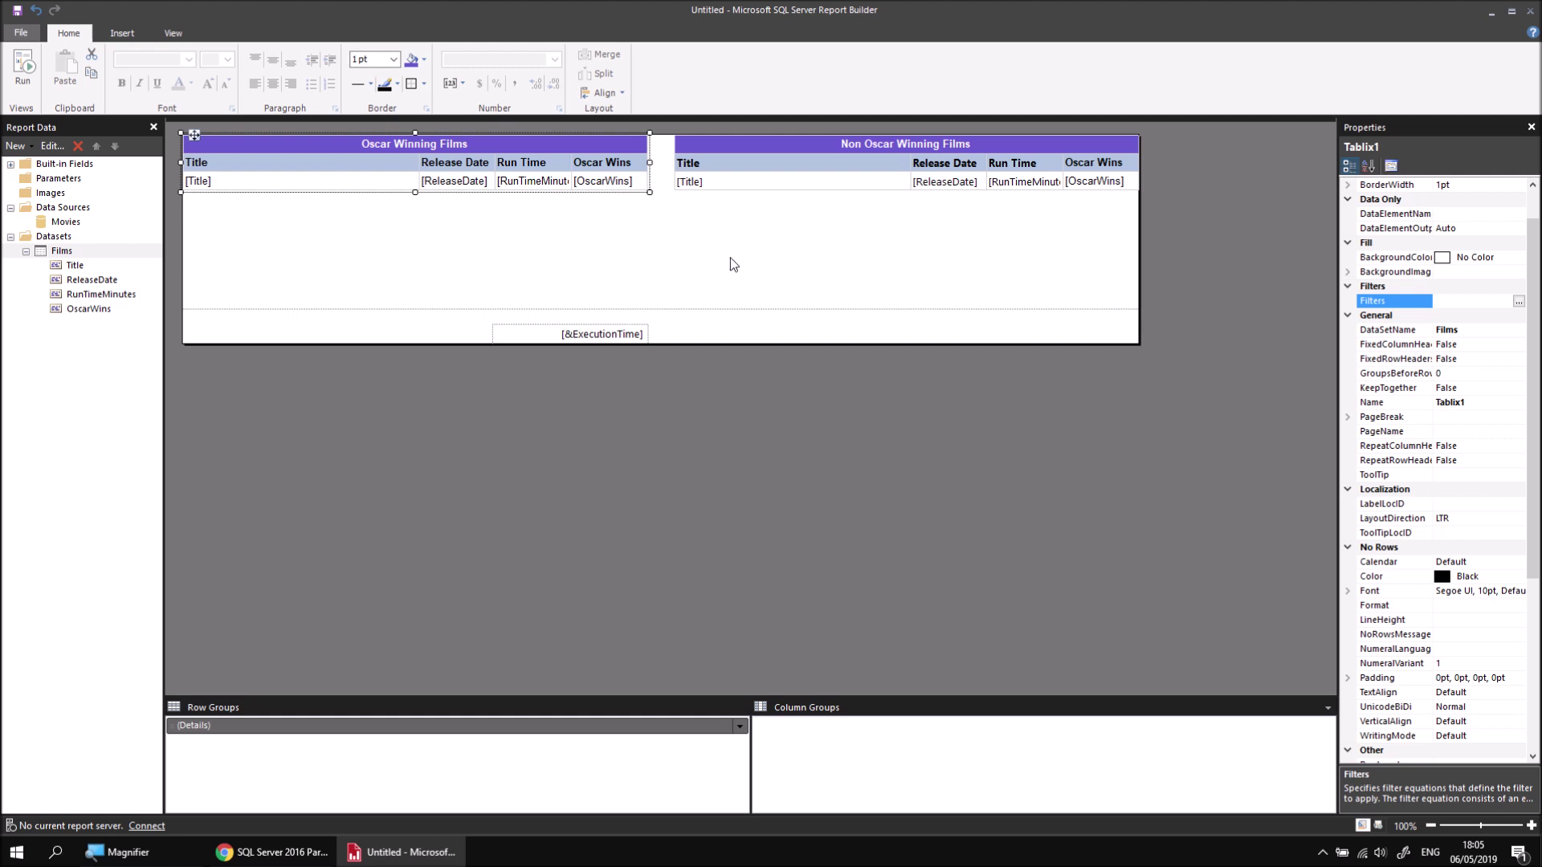
left_click(686, 255)
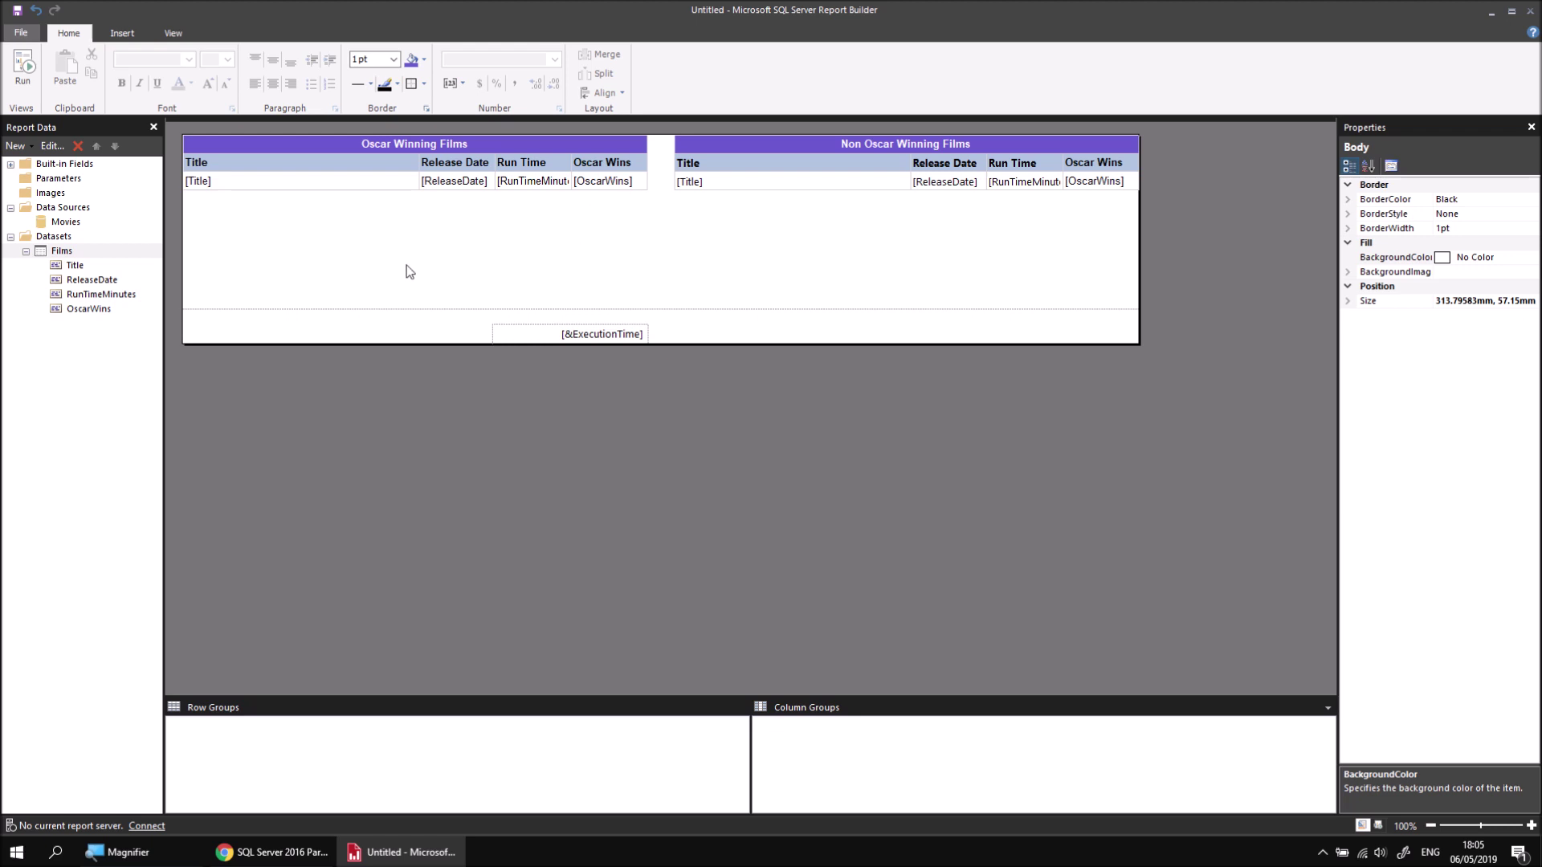
Review the Films dataset's properties and query
right_click(73, 255)
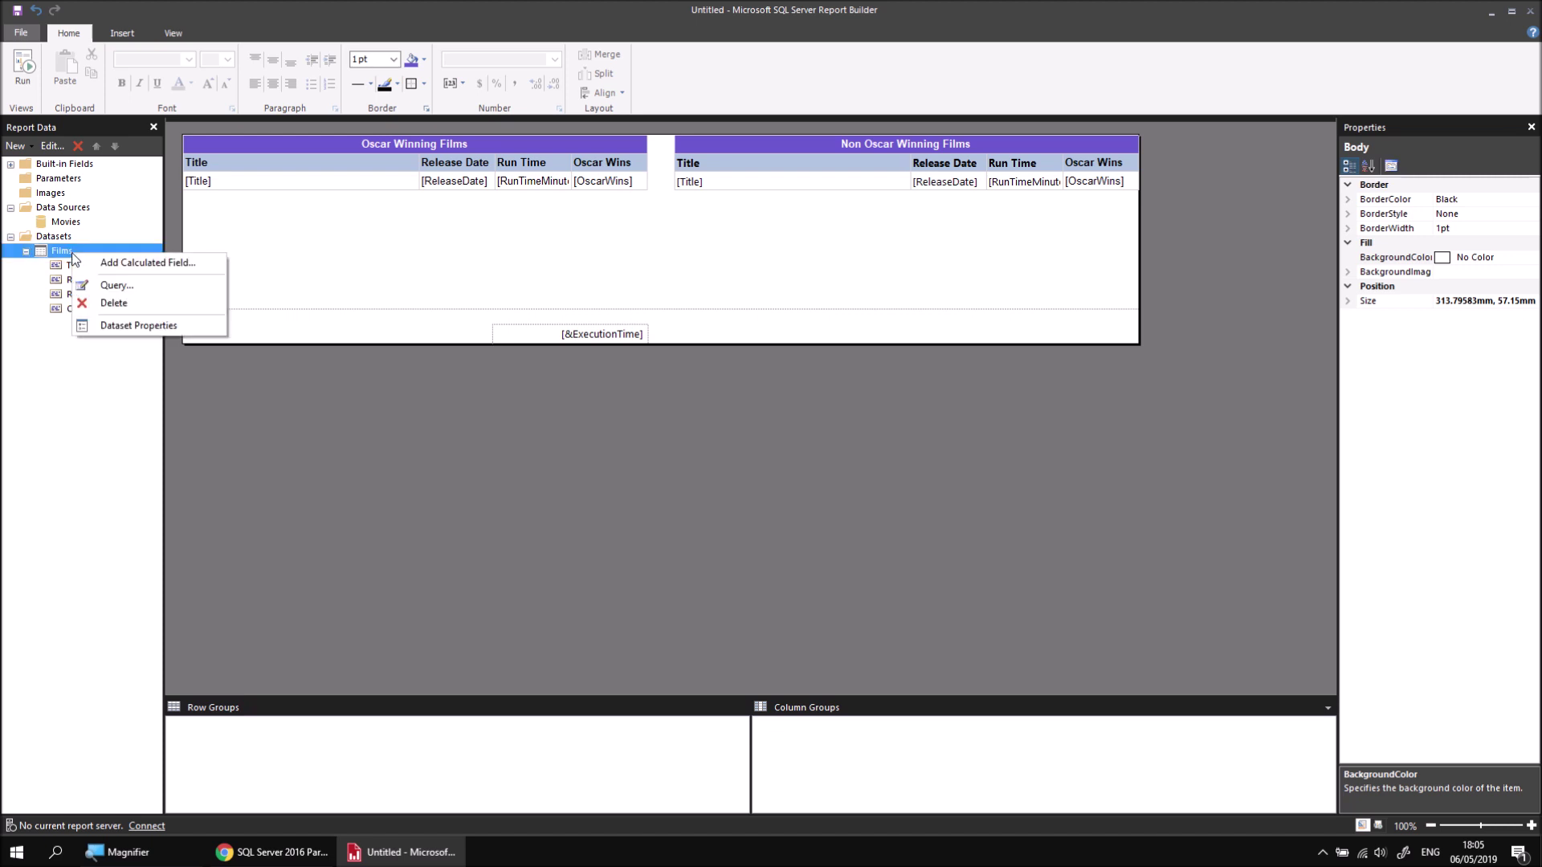
left_click(120, 326)
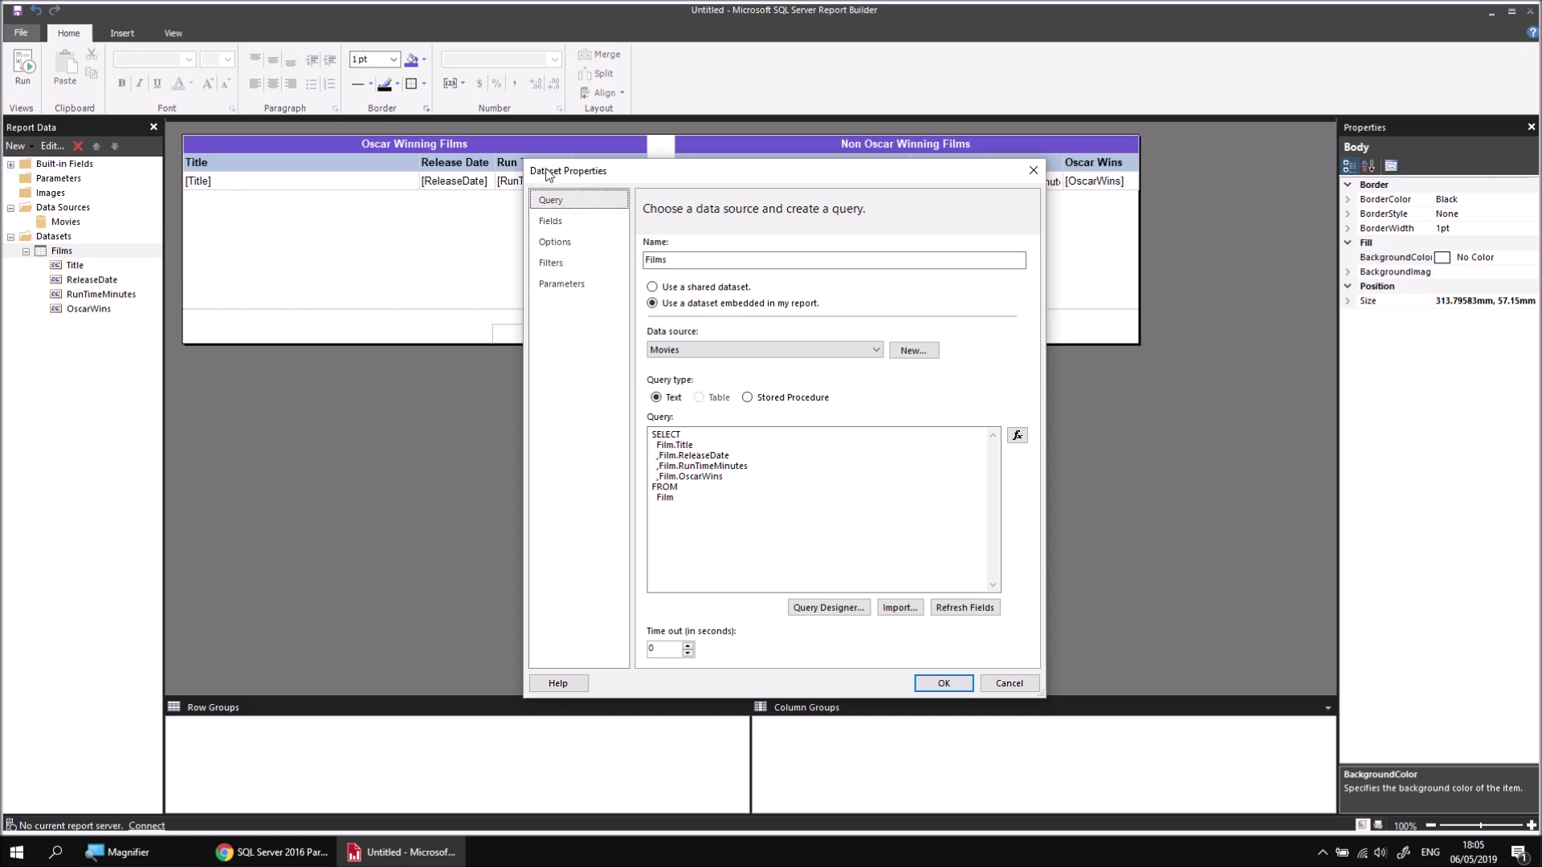
left_click(944, 684)
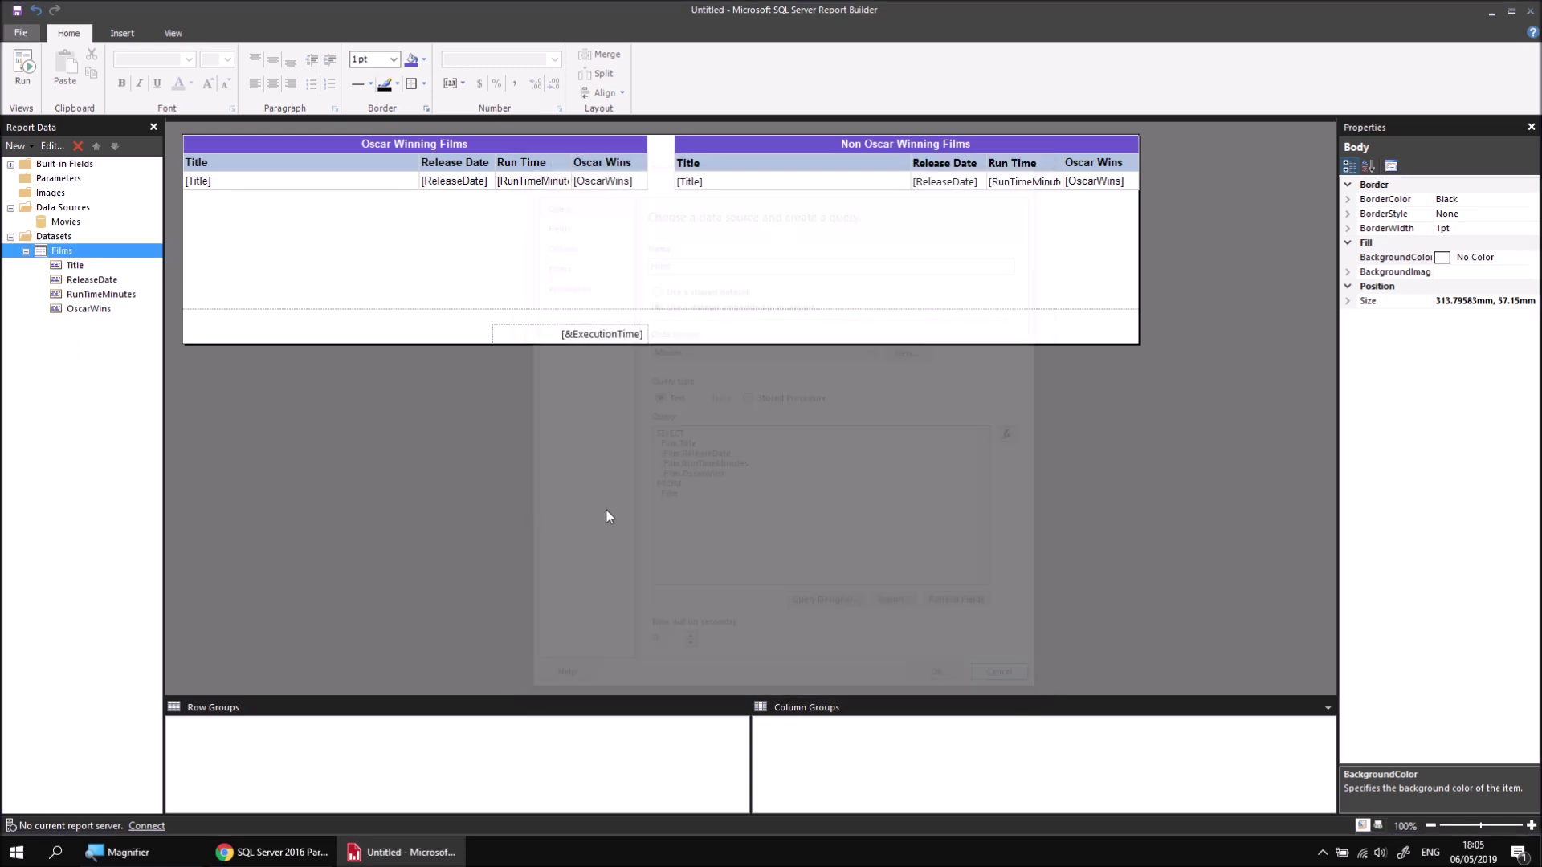
Add a filter to the Films dataset that only includes rows where Title is Like *star*, and apply it
right_click(76, 257)
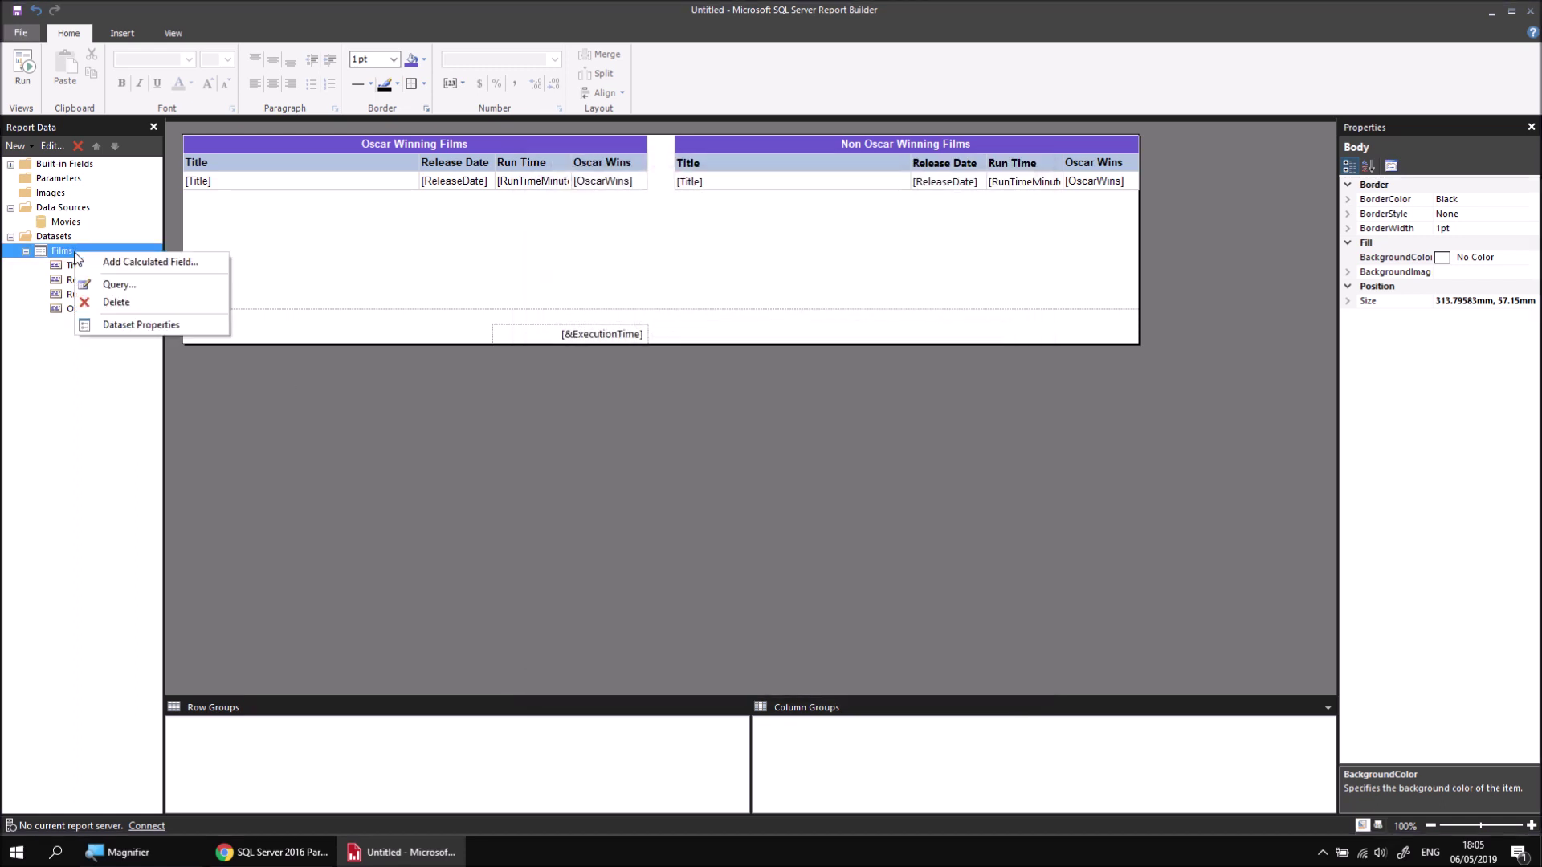
left_click(184, 325)
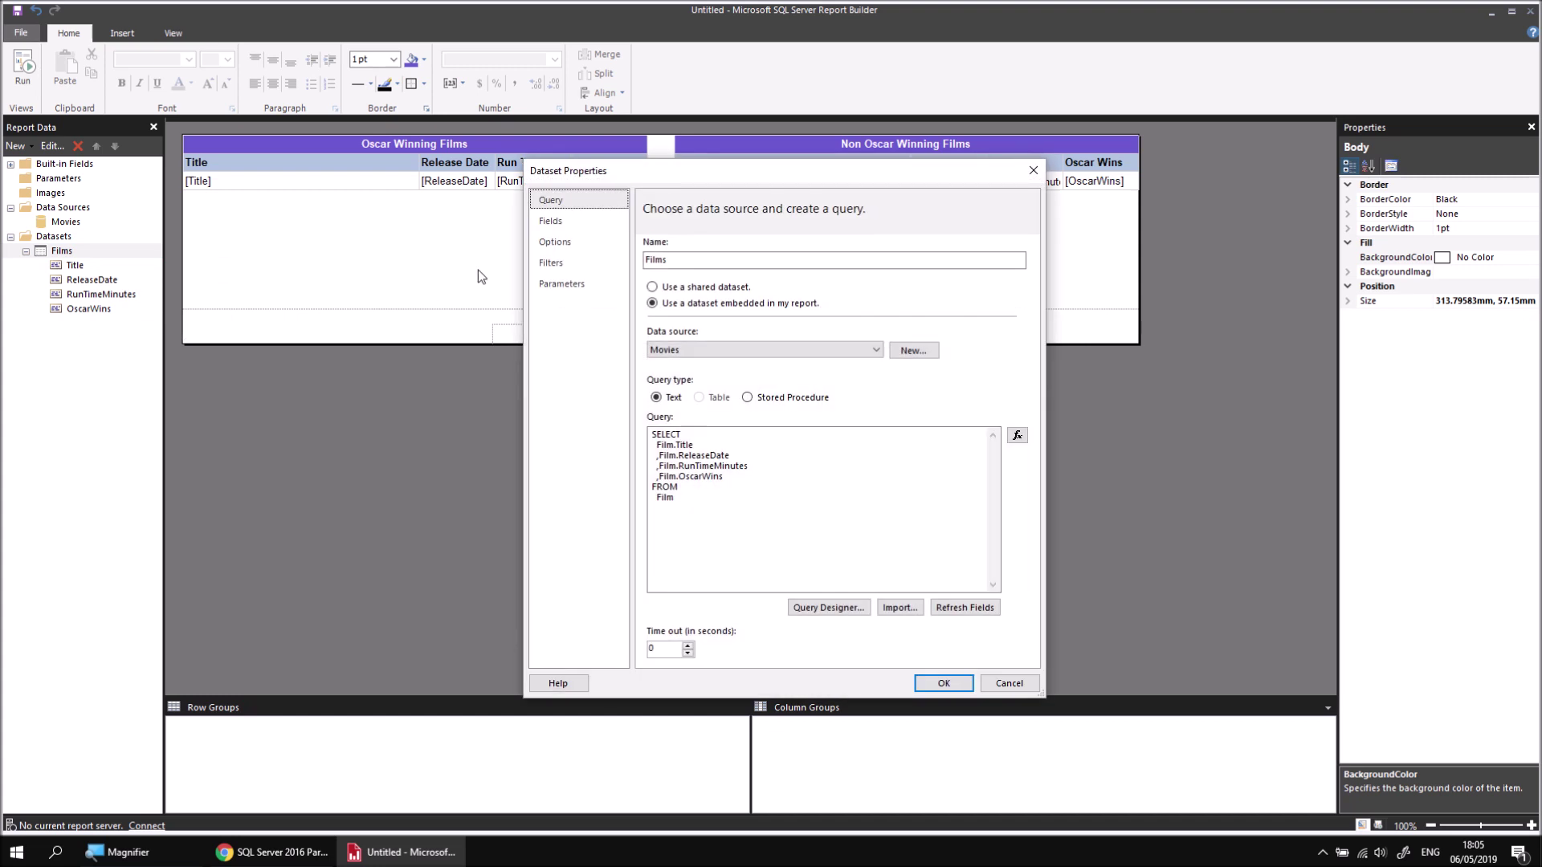
left_click(561, 266)
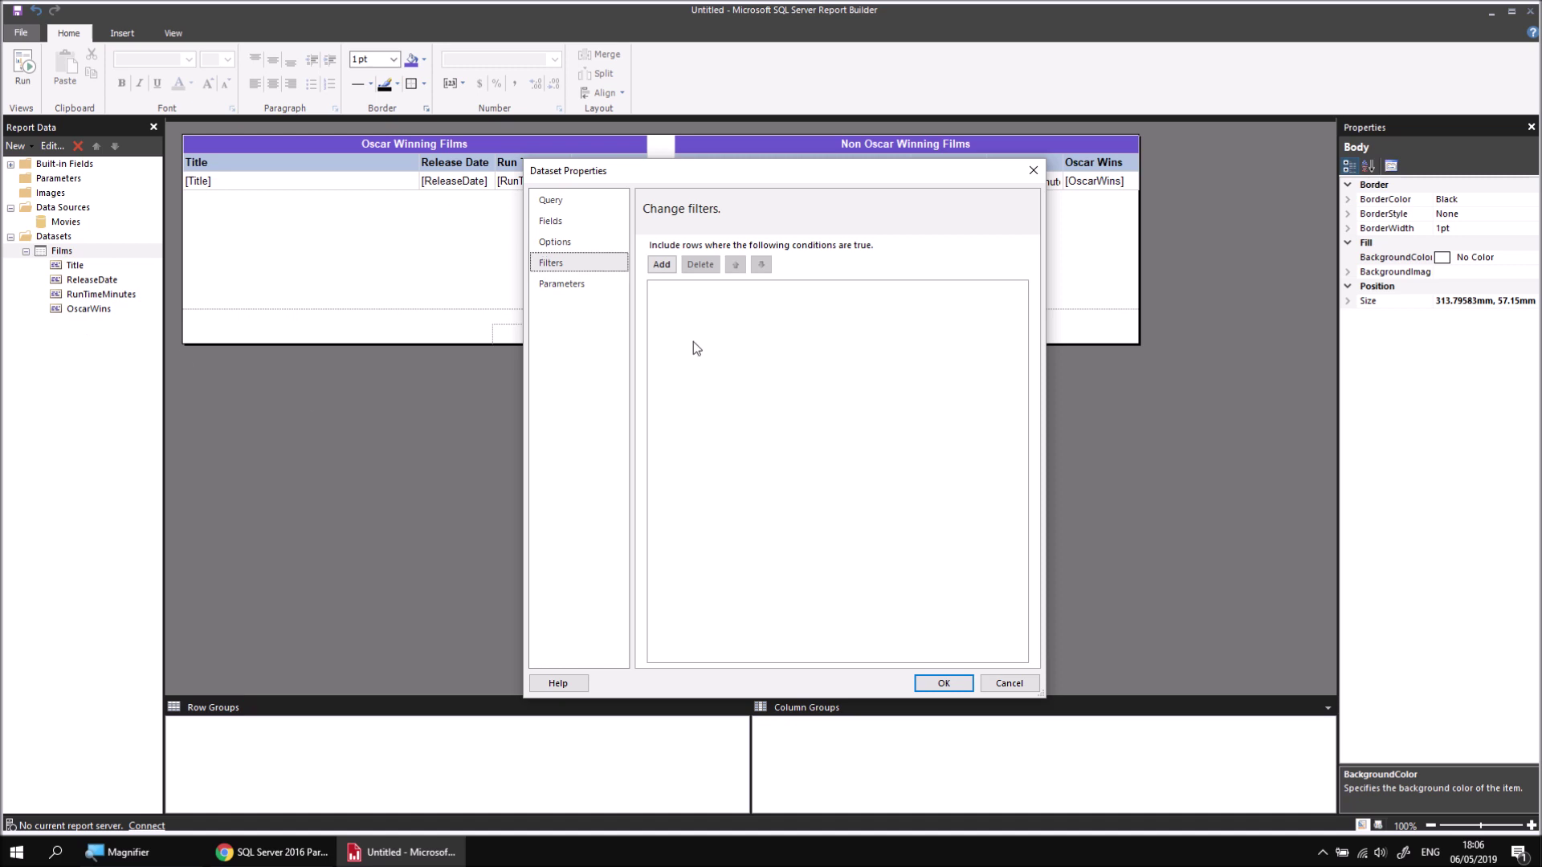
left_click(664, 264)
left_click(888, 297)
left_click(787, 313)
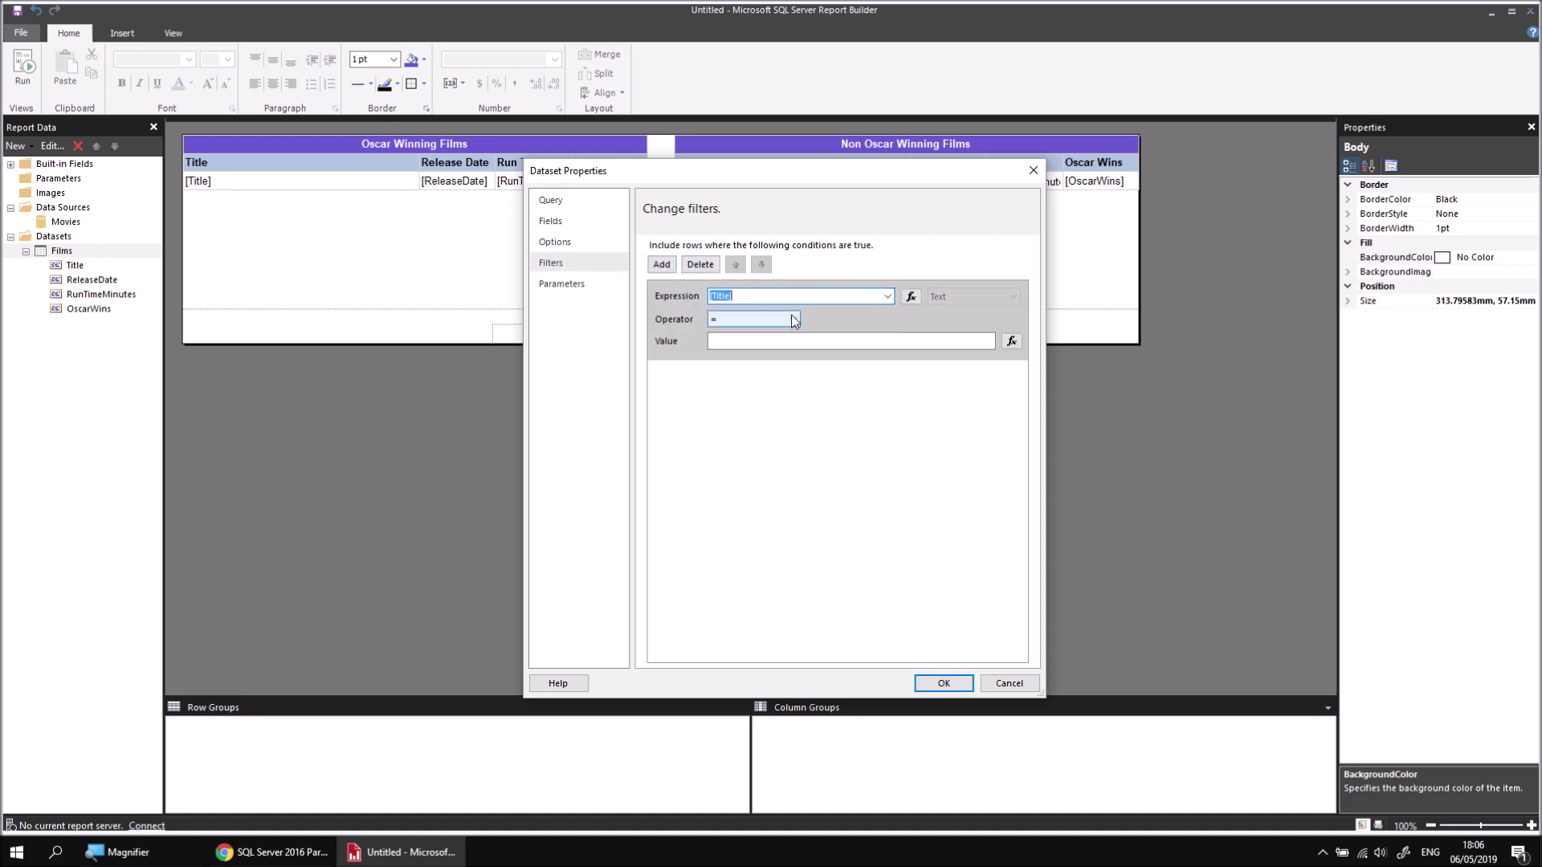
left_click(796, 323)
left_click(746, 355)
left_click(744, 341)
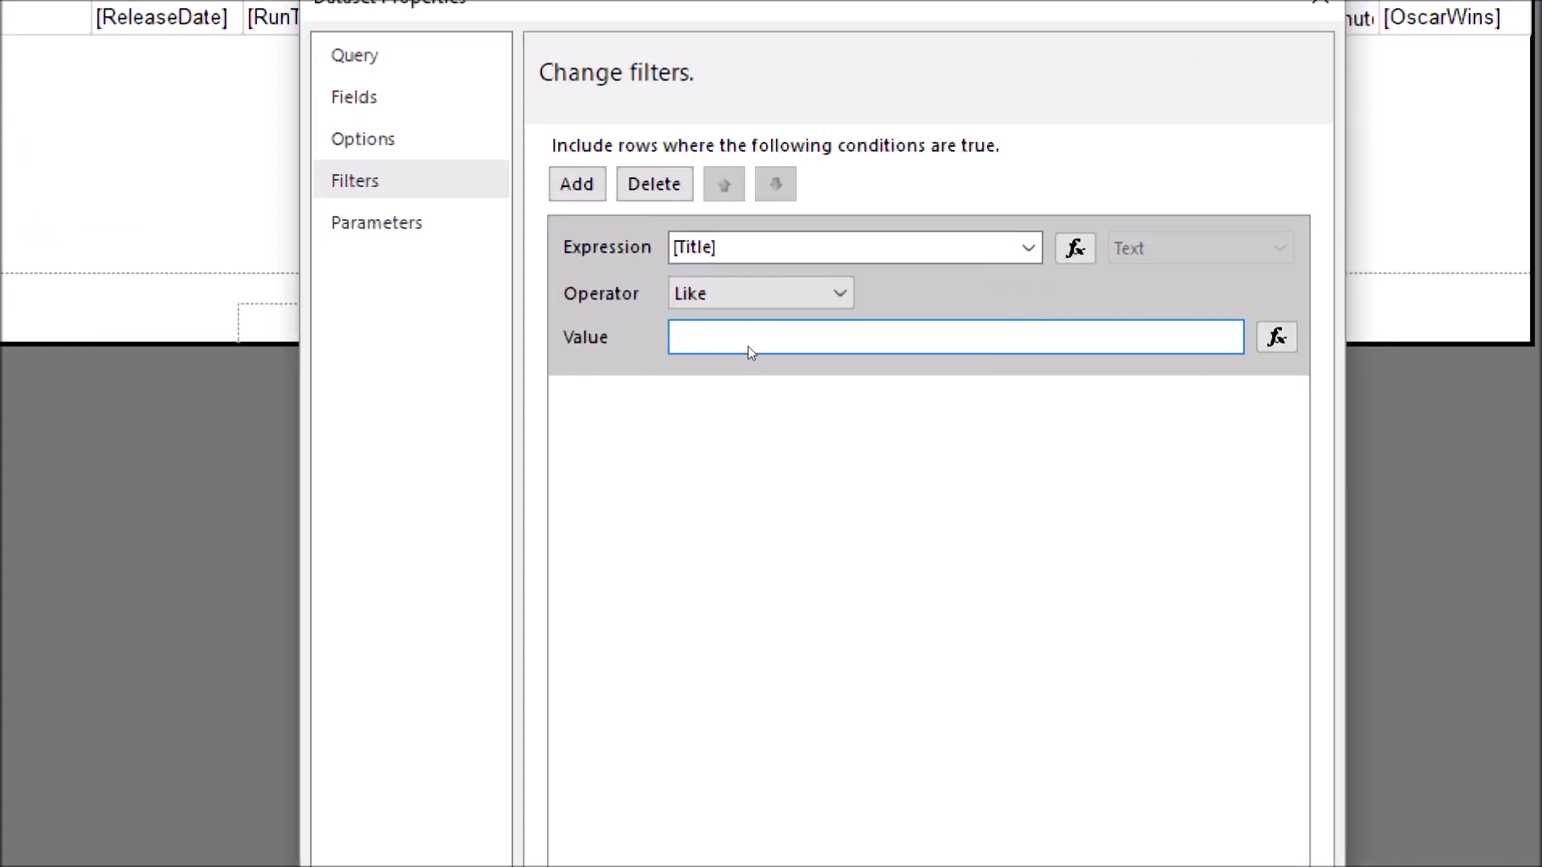
type("*star*")
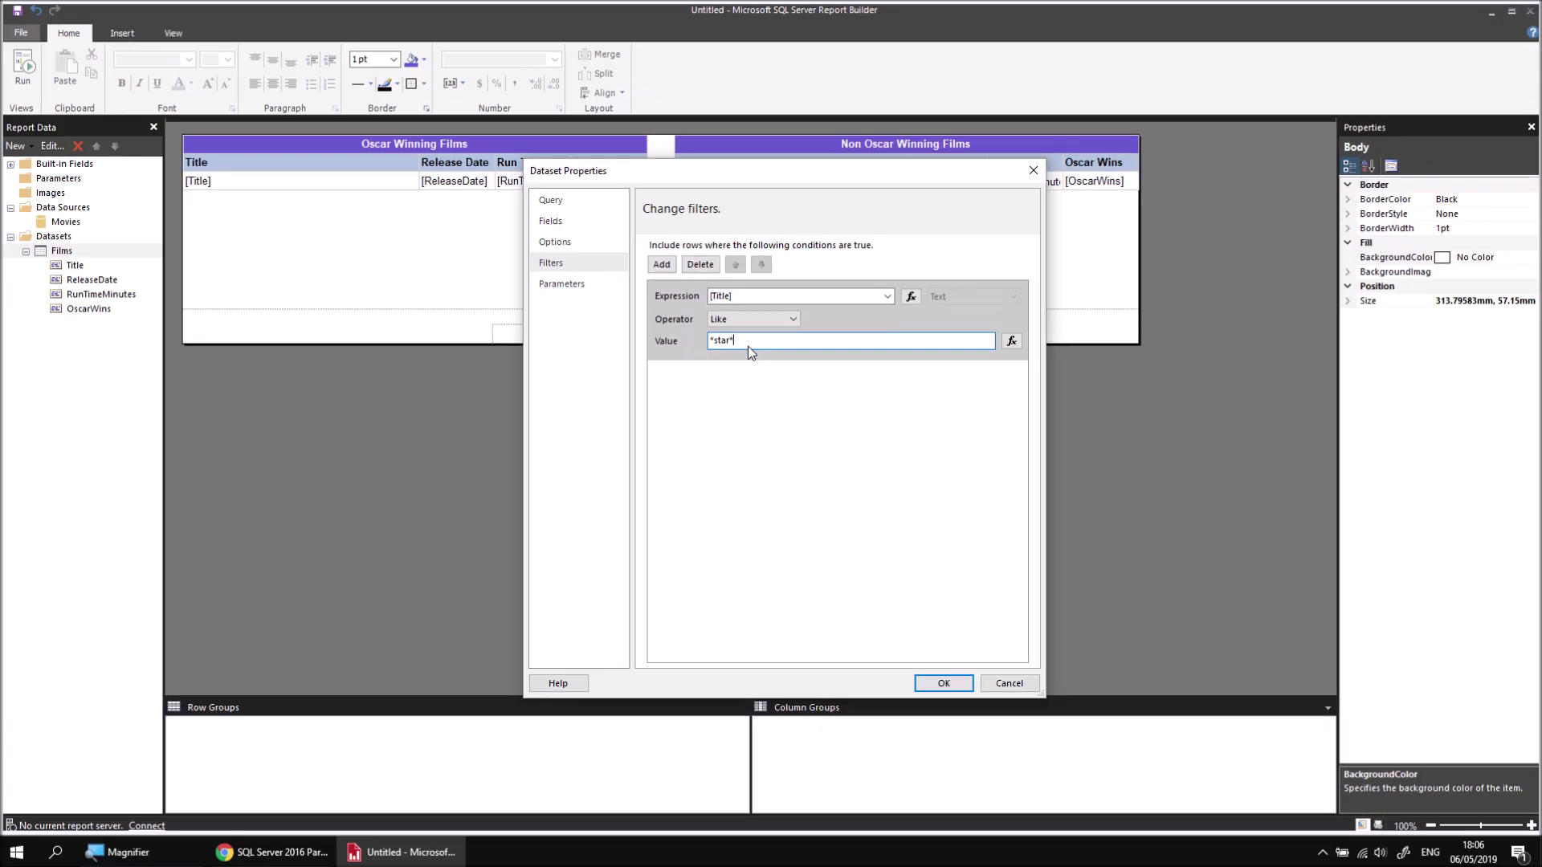
left_click(934, 684)
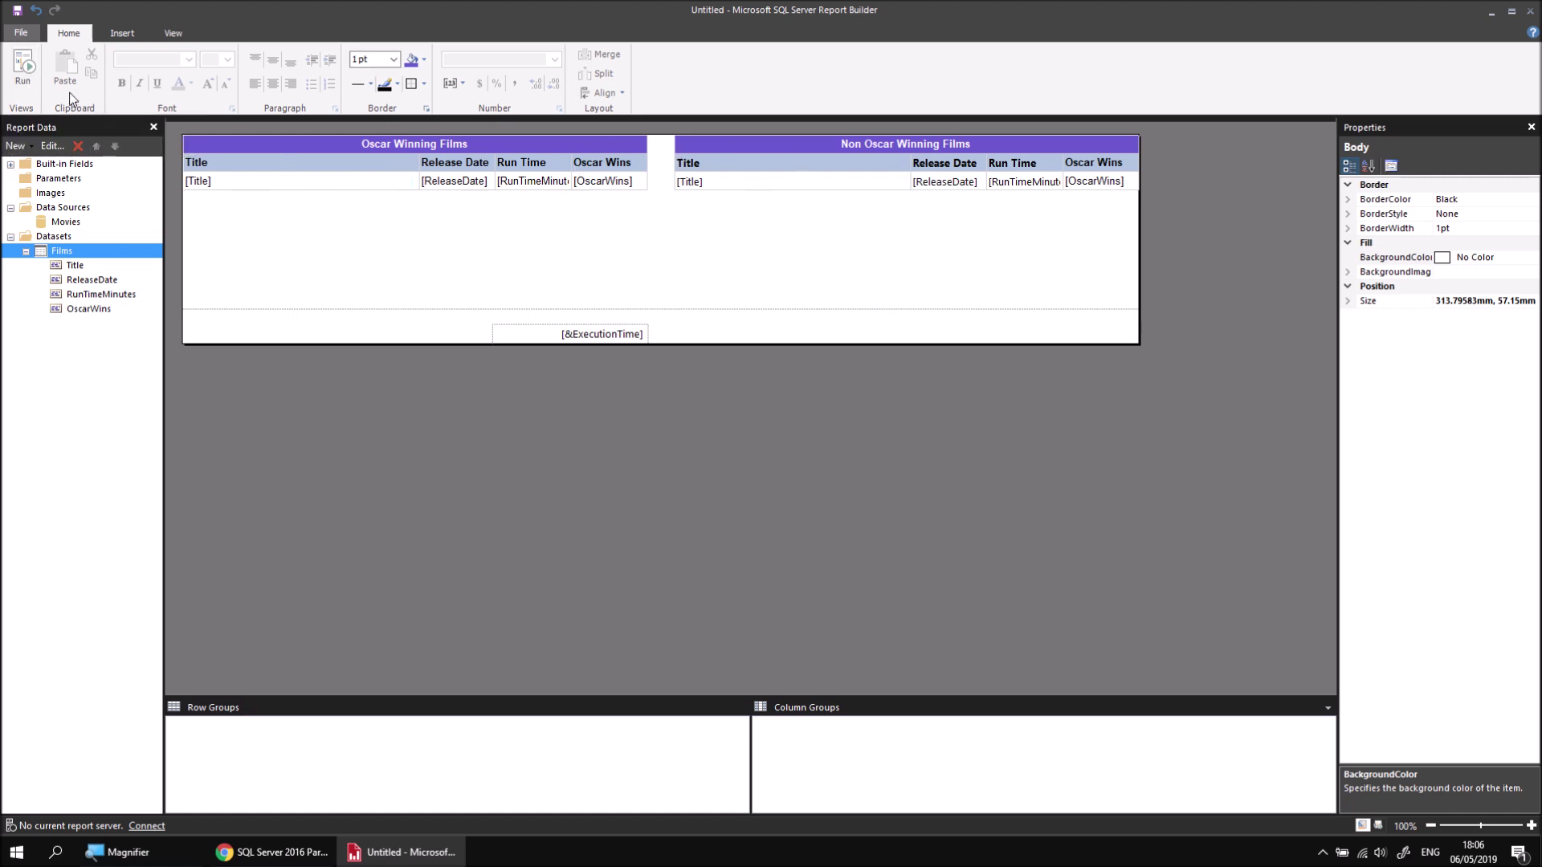
Run the report to check the dataset's title filter on both tables
left_click(29, 71)
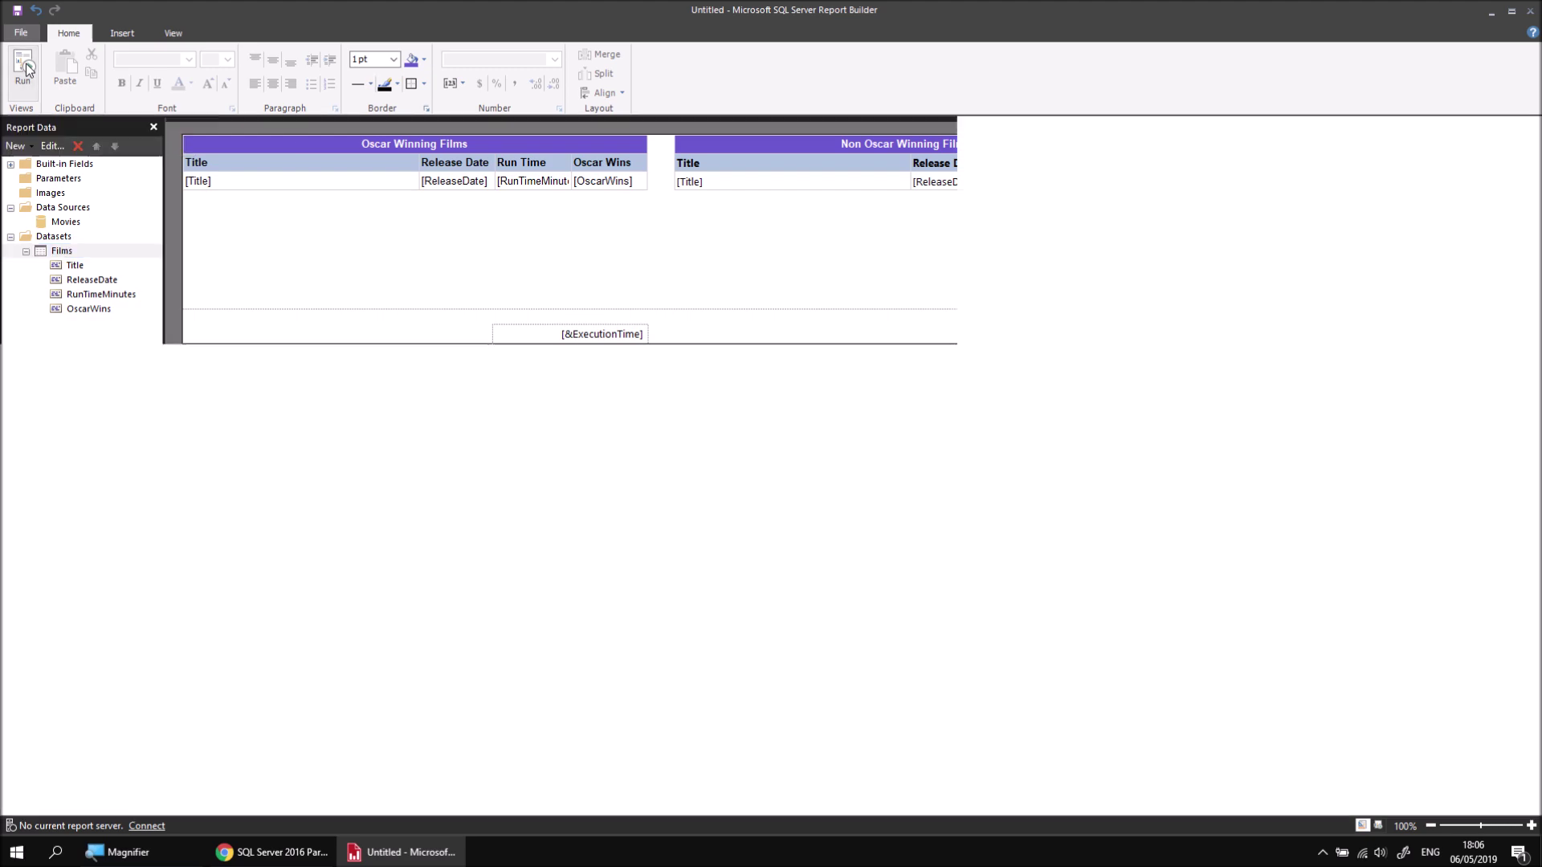